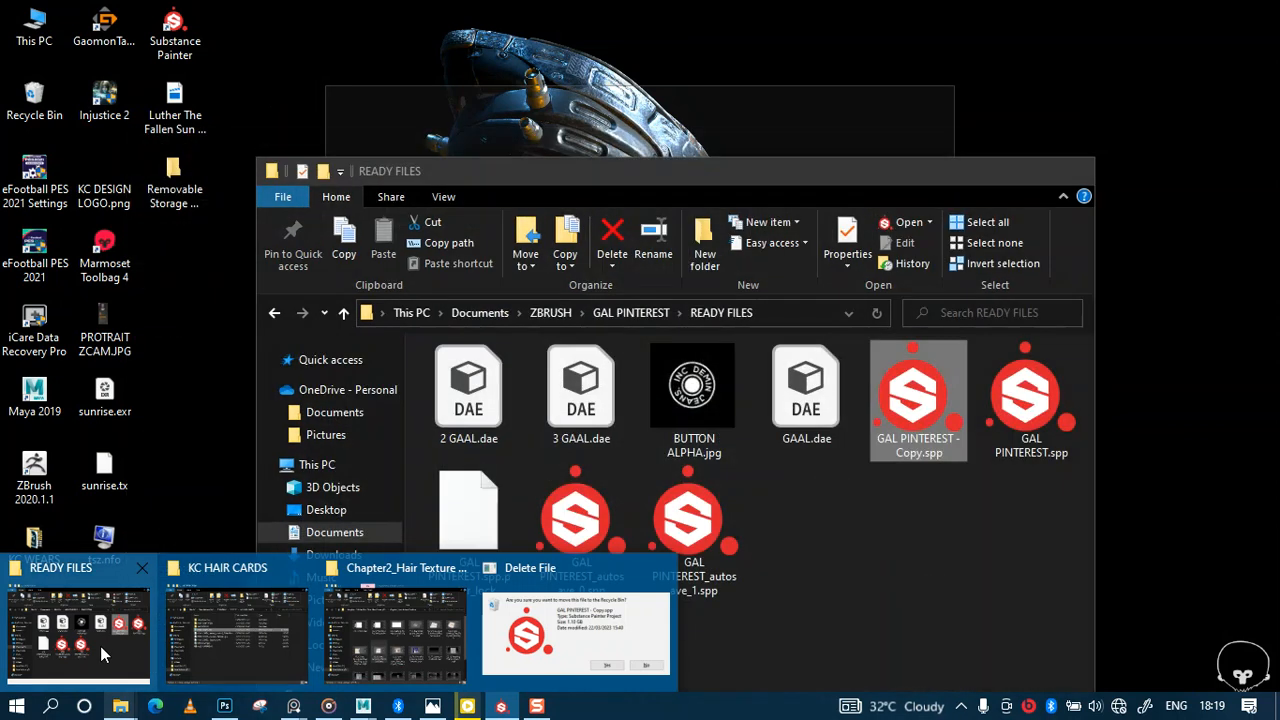
Step: Minimize the READY FILES Explorer window to reveal Substance Painter, then bring the folder window back up
left_click(987, 171)
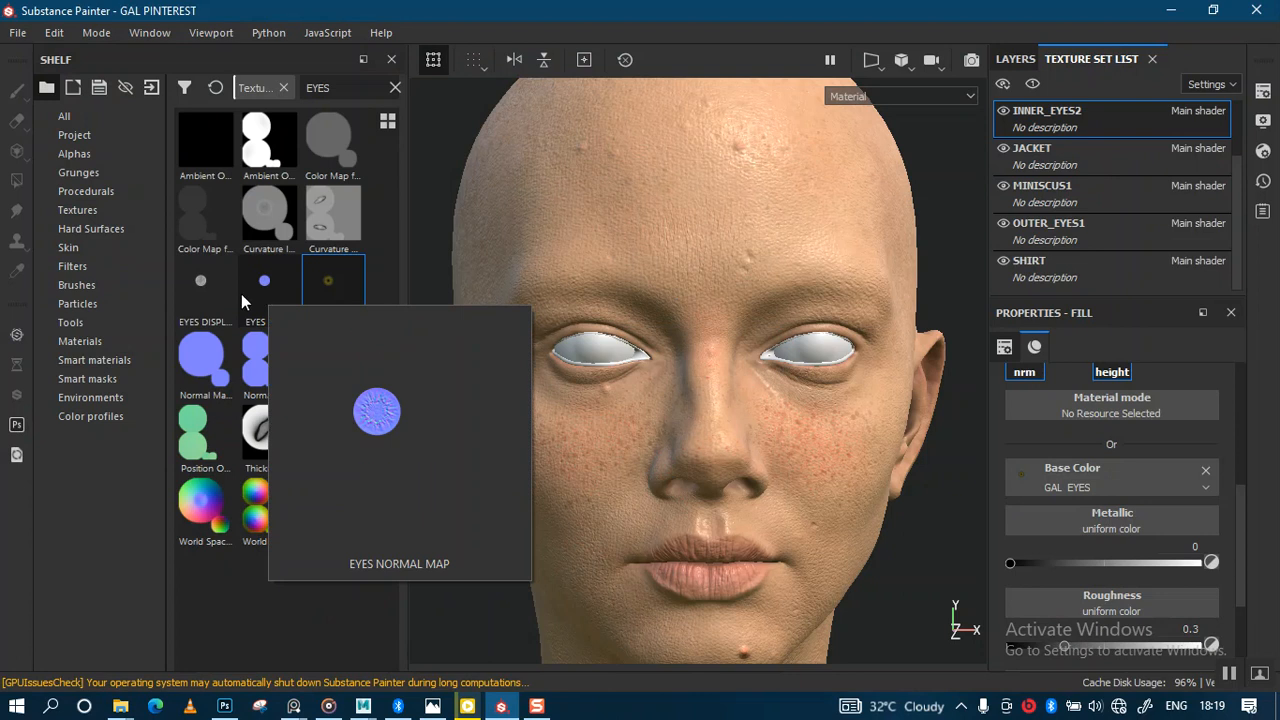
mouse_move(196, 294)
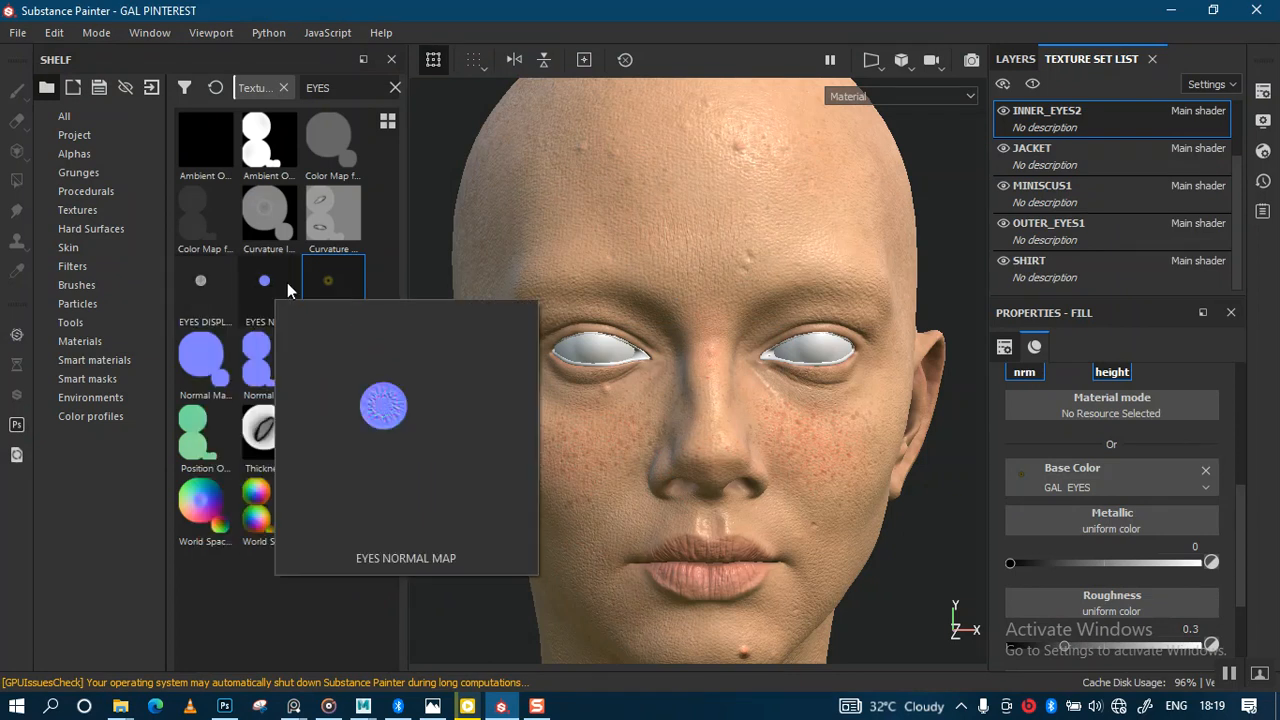
mouse_move(120, 706)
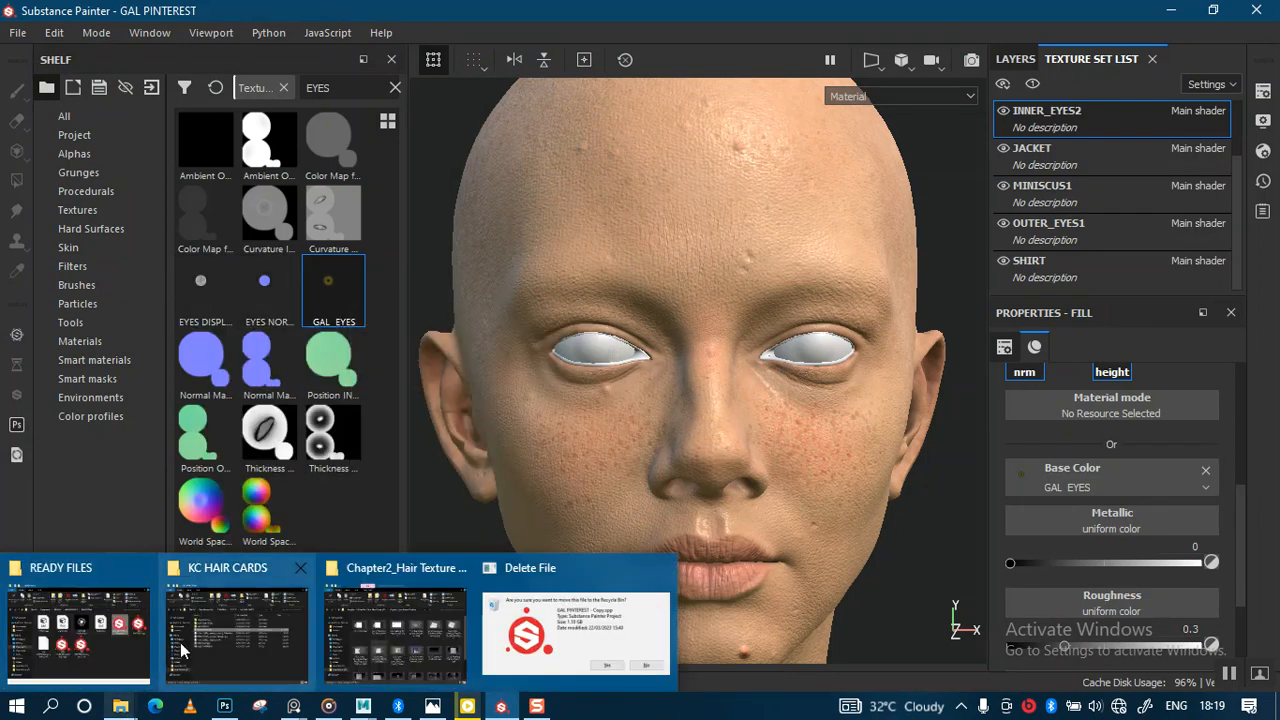
left_click(126, 634)
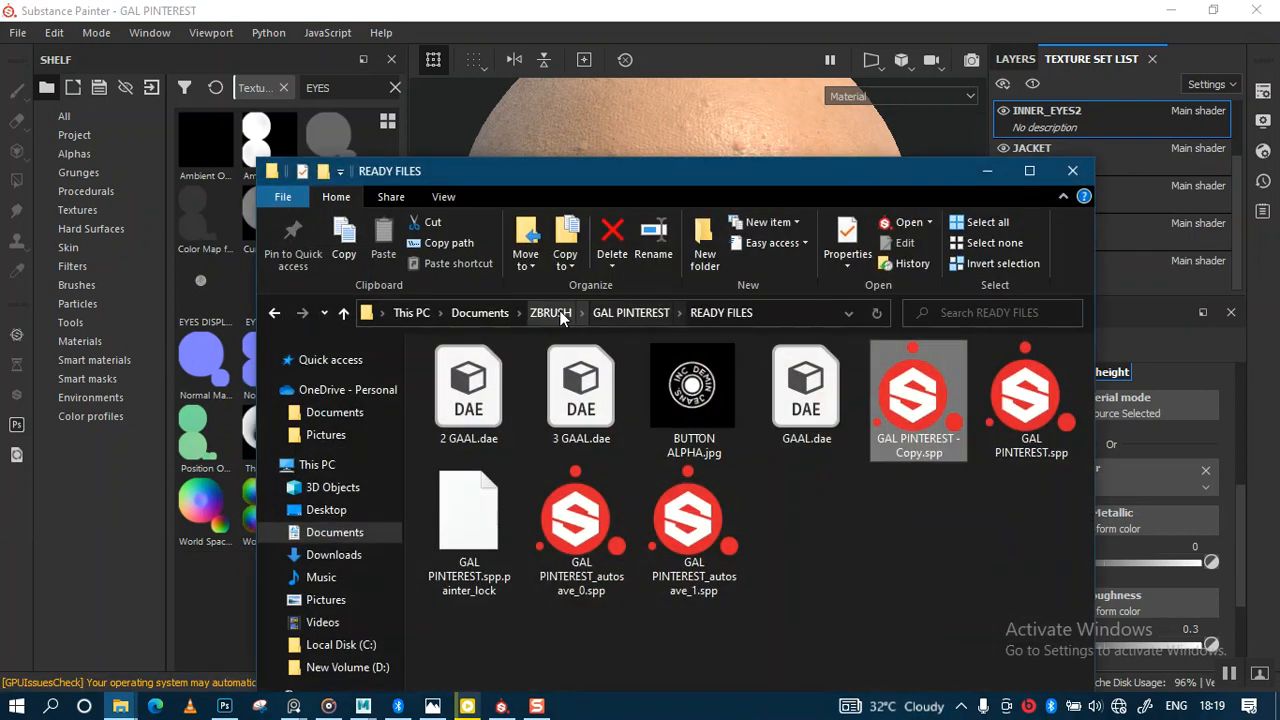
Step: Browse to ZBRUSH > EYES > NEW TEXTURES > GAL EYES and drag the three eye PNGs into Substance Painter
left_click(553, 312)
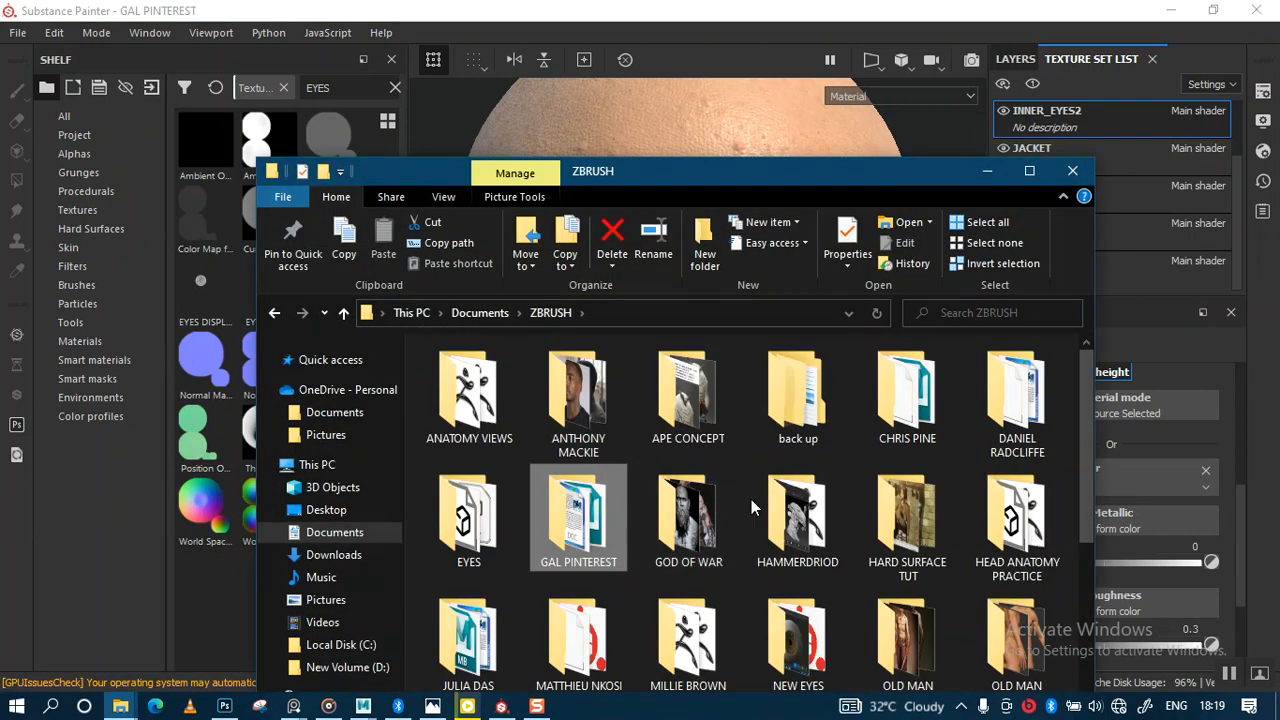
double_click(469, 518)
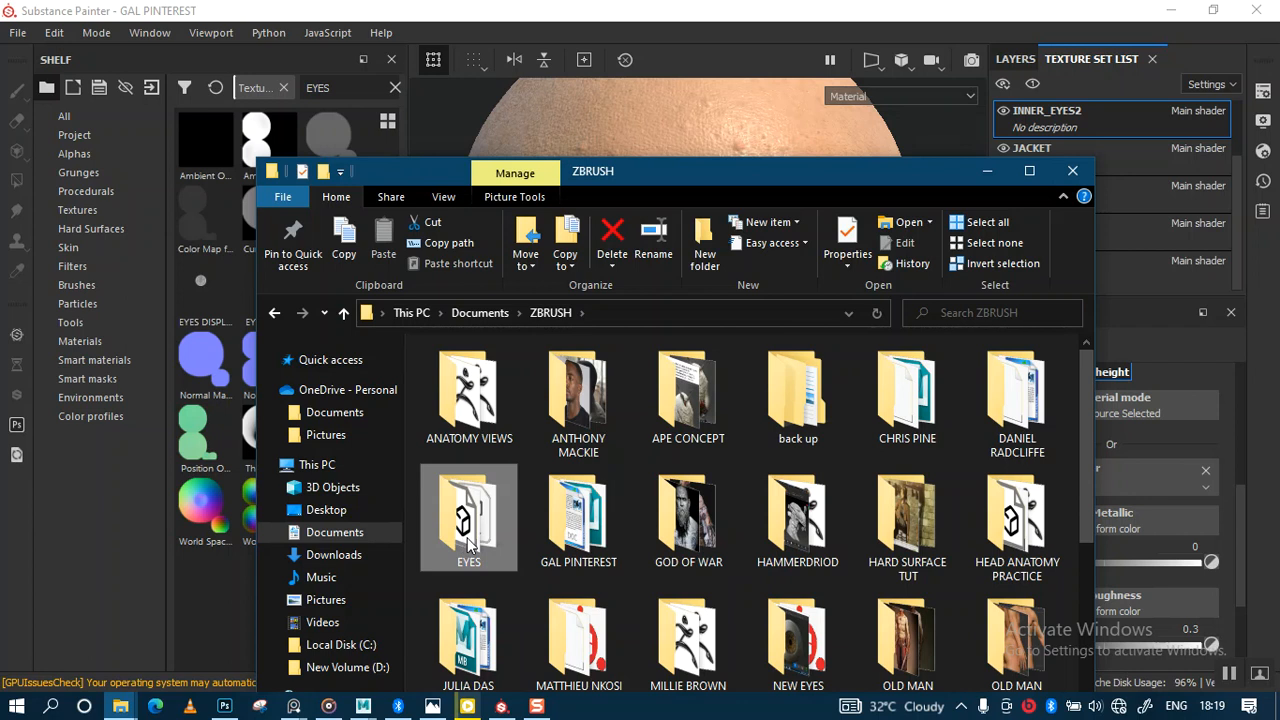
double_click(469, 400)
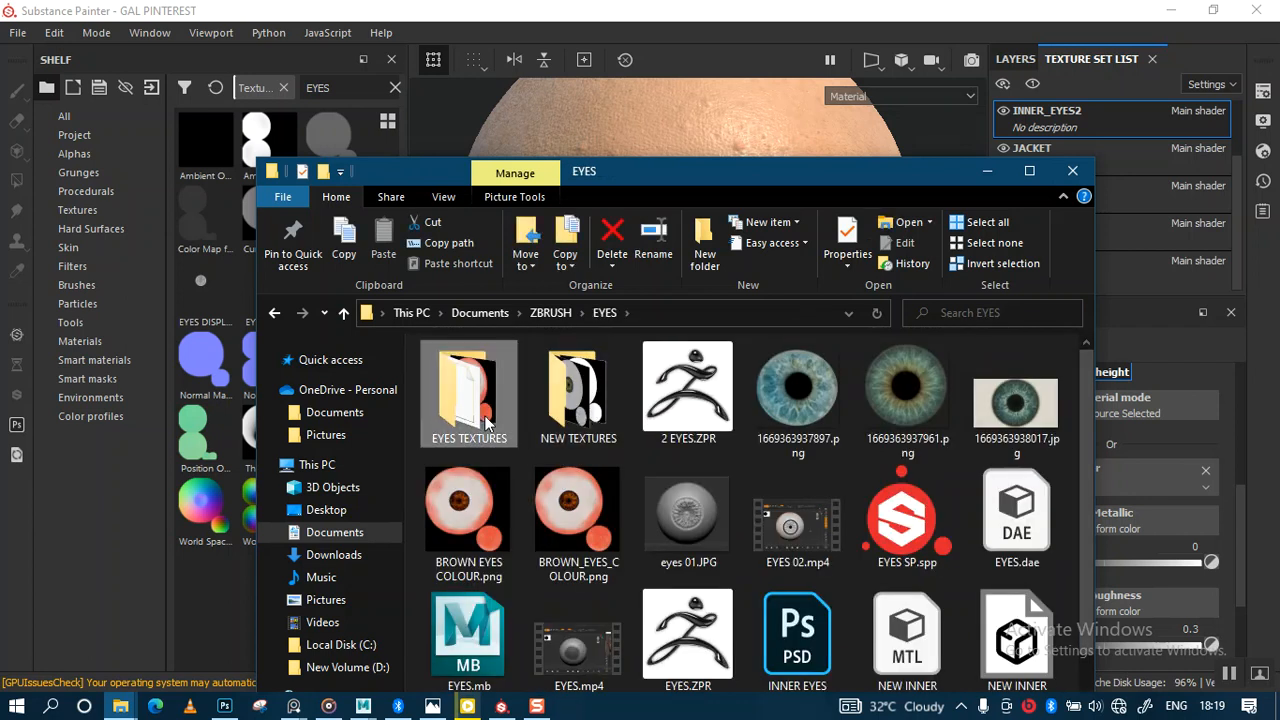
left_click(274, 313)
double_click(576, 420)
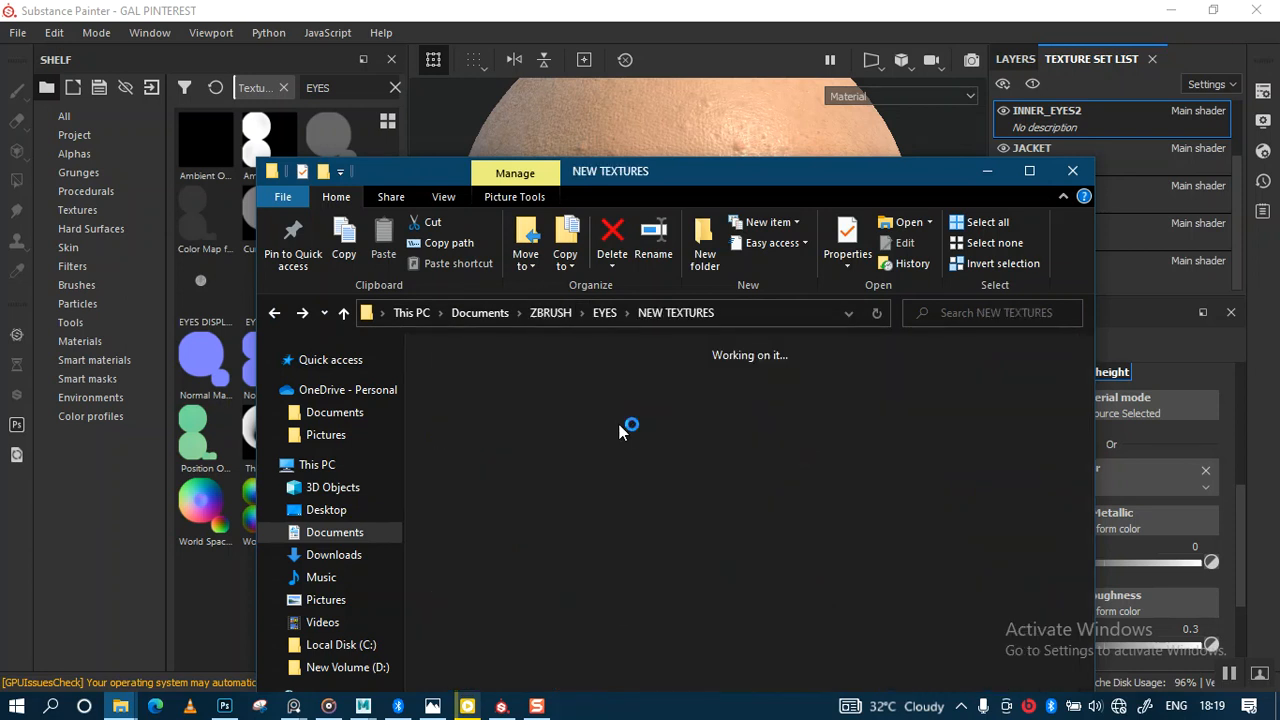
double_click(581, 409)
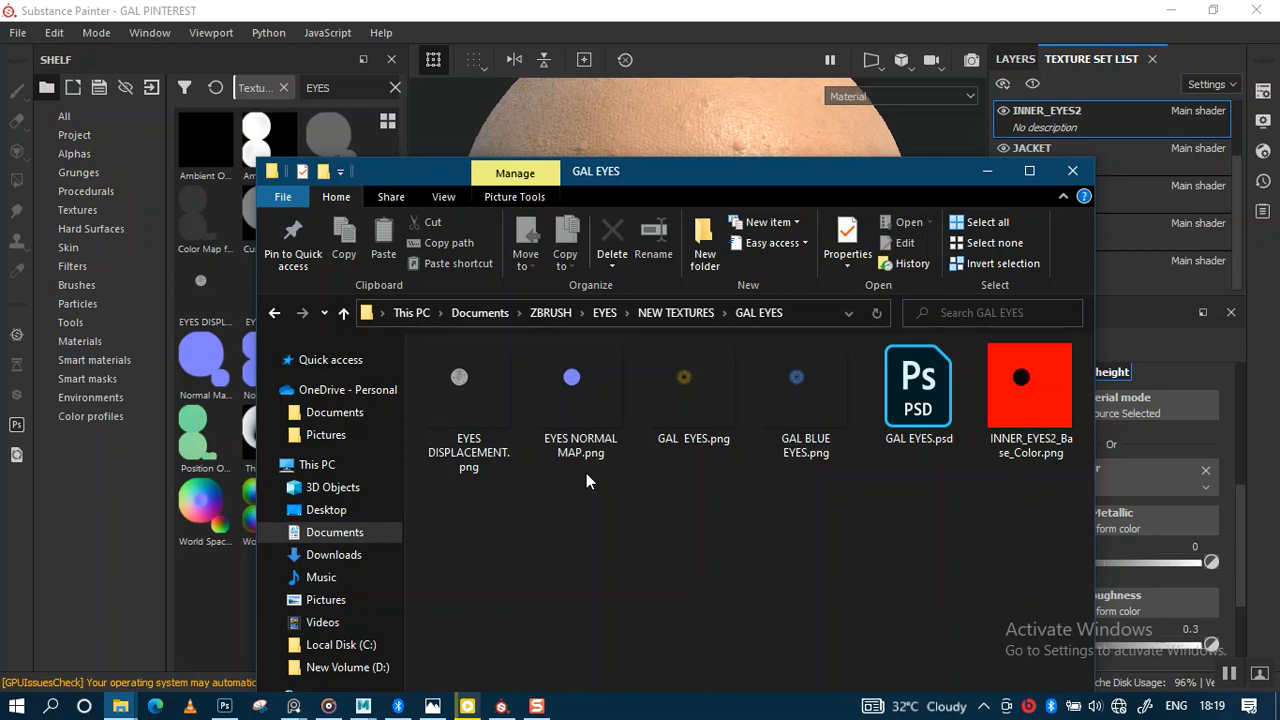
left_click_drag(815, 523, 445, 392)
mouse_move(703, 532)
left_mouse_down()
mouse_move(600, 443)
mouse_move(453, 379)
mouse_move(220, 382)
left_mouse_up()
Step: Set EYES DISPLACEMENT, EYES NORMAL MAP and GAL EYES to texture usage
left_click(549, 62)
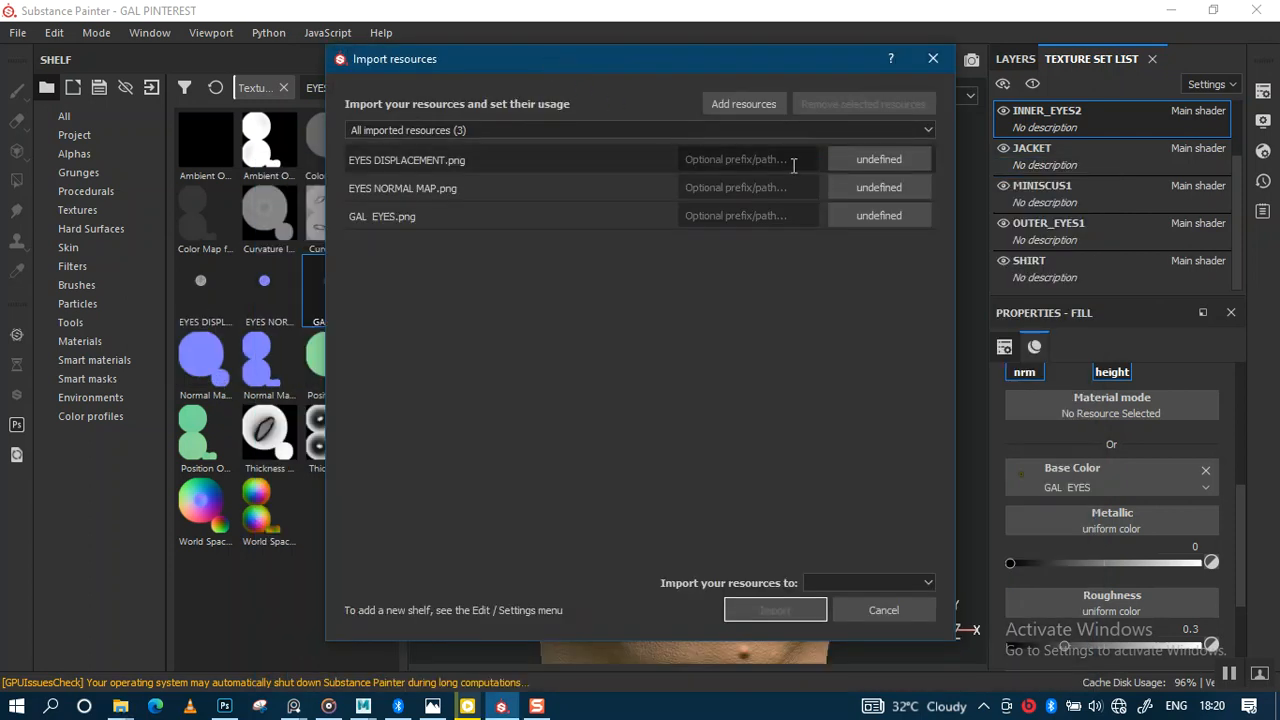
left_click(876, 162)
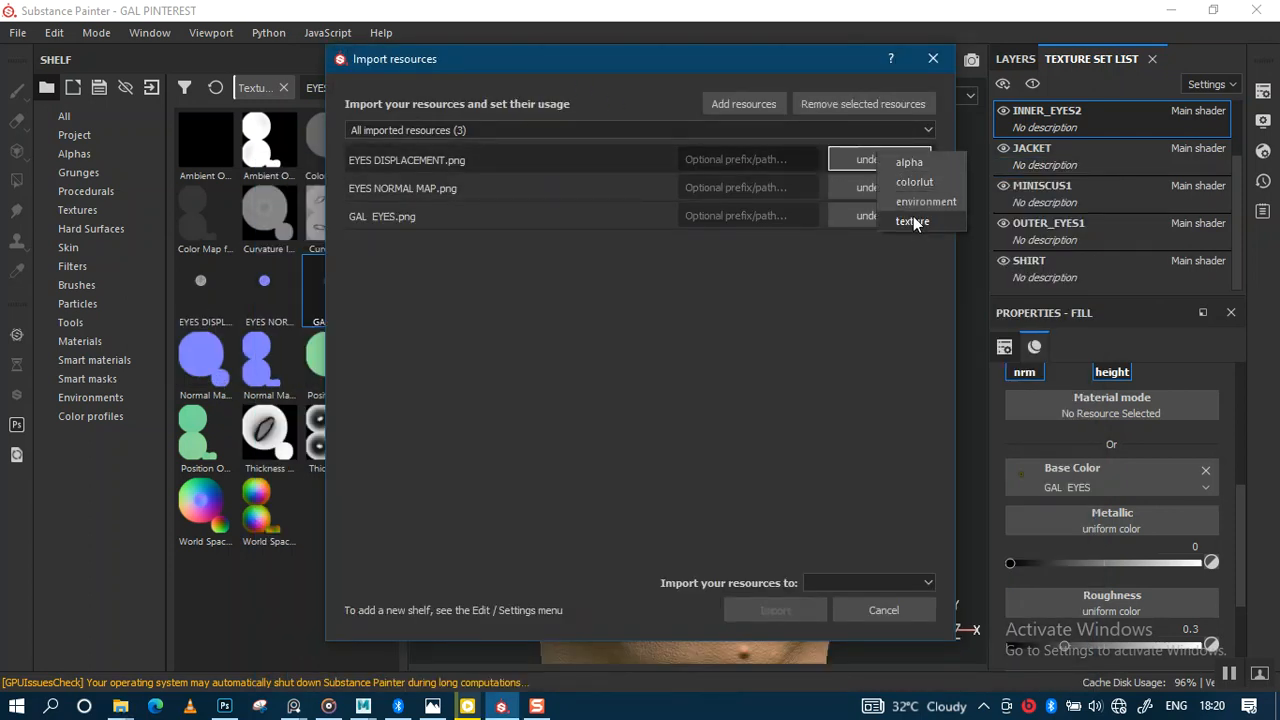
left_click(913, 222)
left_click(889, 185)
left_click(918, 247)
left_click(889, 218)
left_click(916, 290)
Step: Import the textures into the GAL PINTEREST project and close the import dialog
left_click(875, 585)
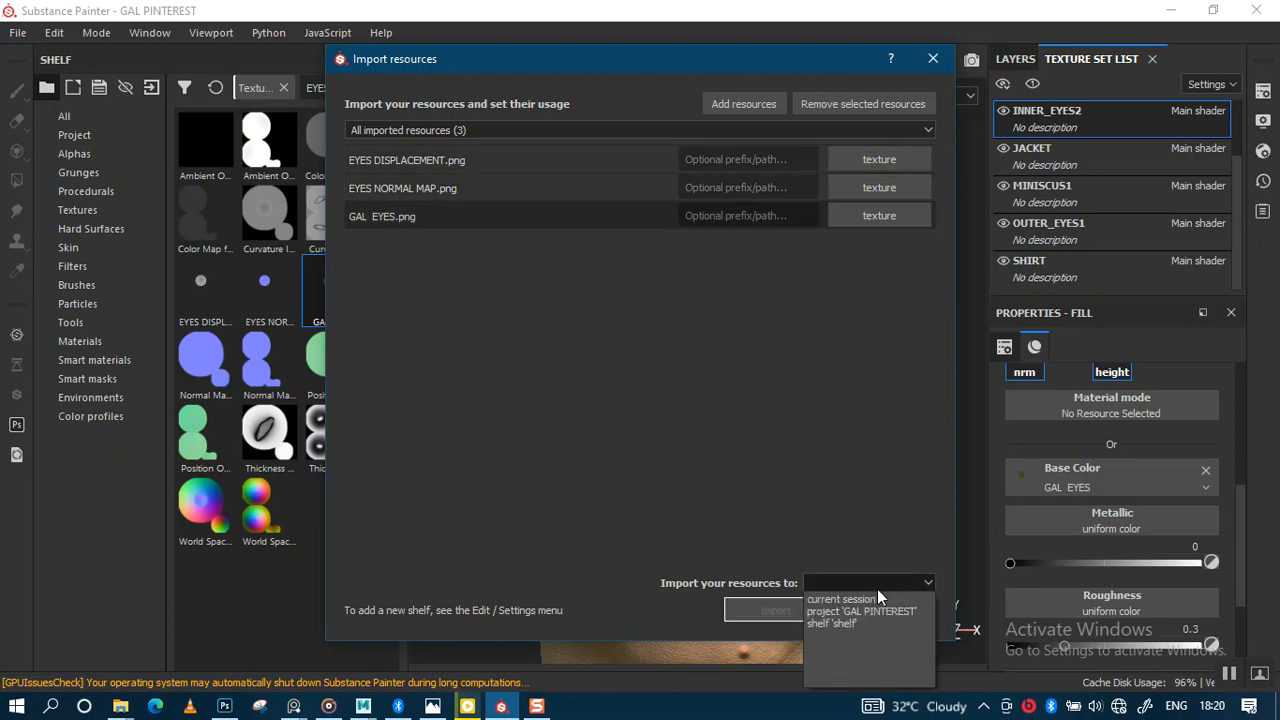
left_click(851, 610)
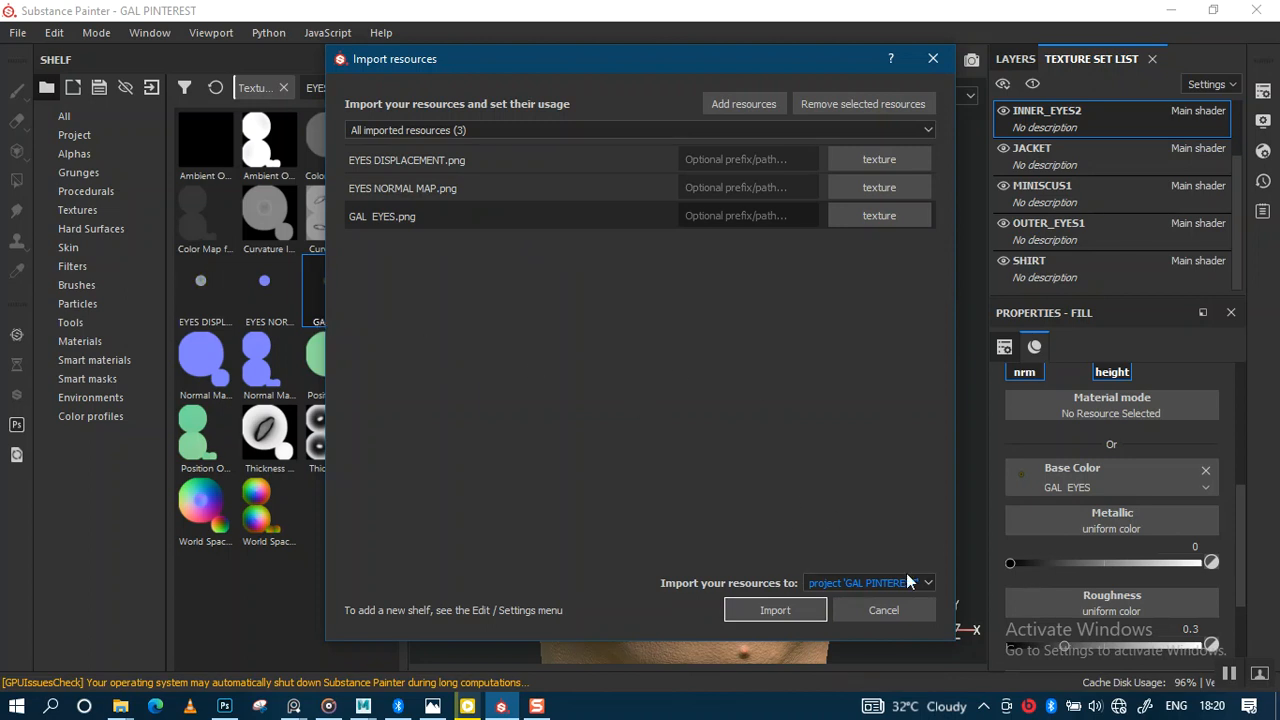
left_click(893, 609)
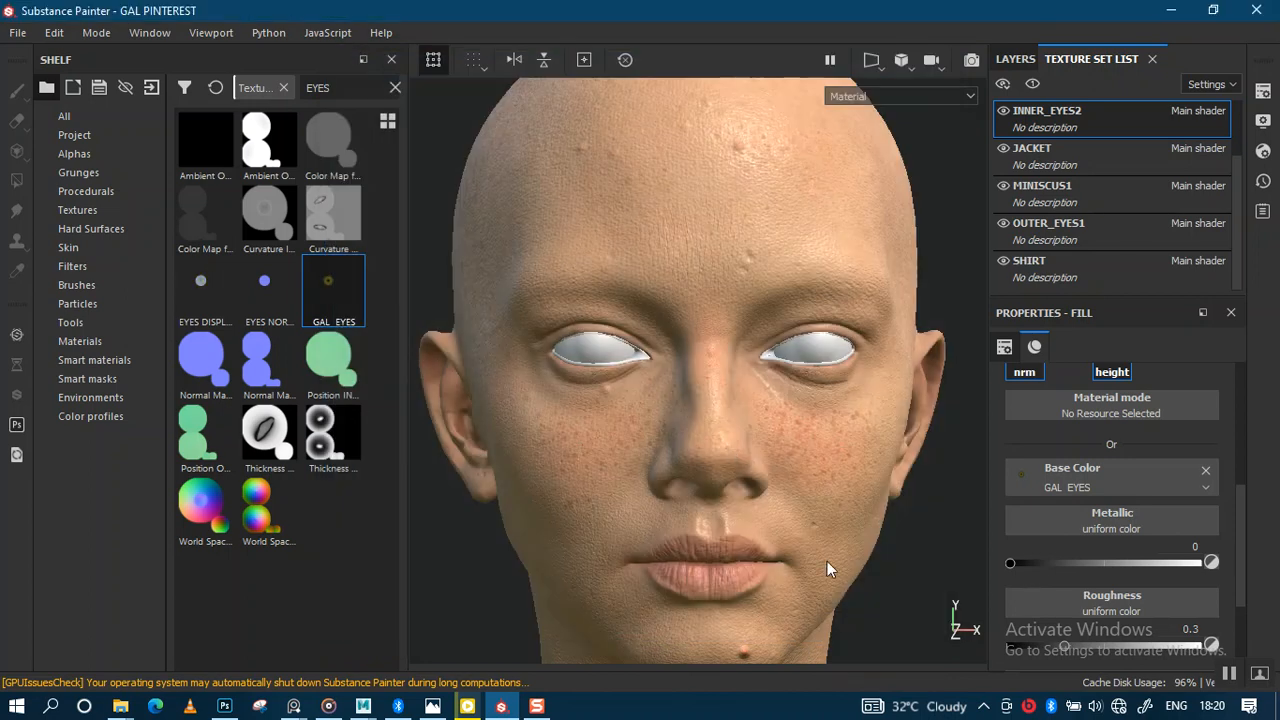
Step: Hide OUTER_EYES1 and isolate the INNER_EYES2 texture set
left_click(1004, 223)
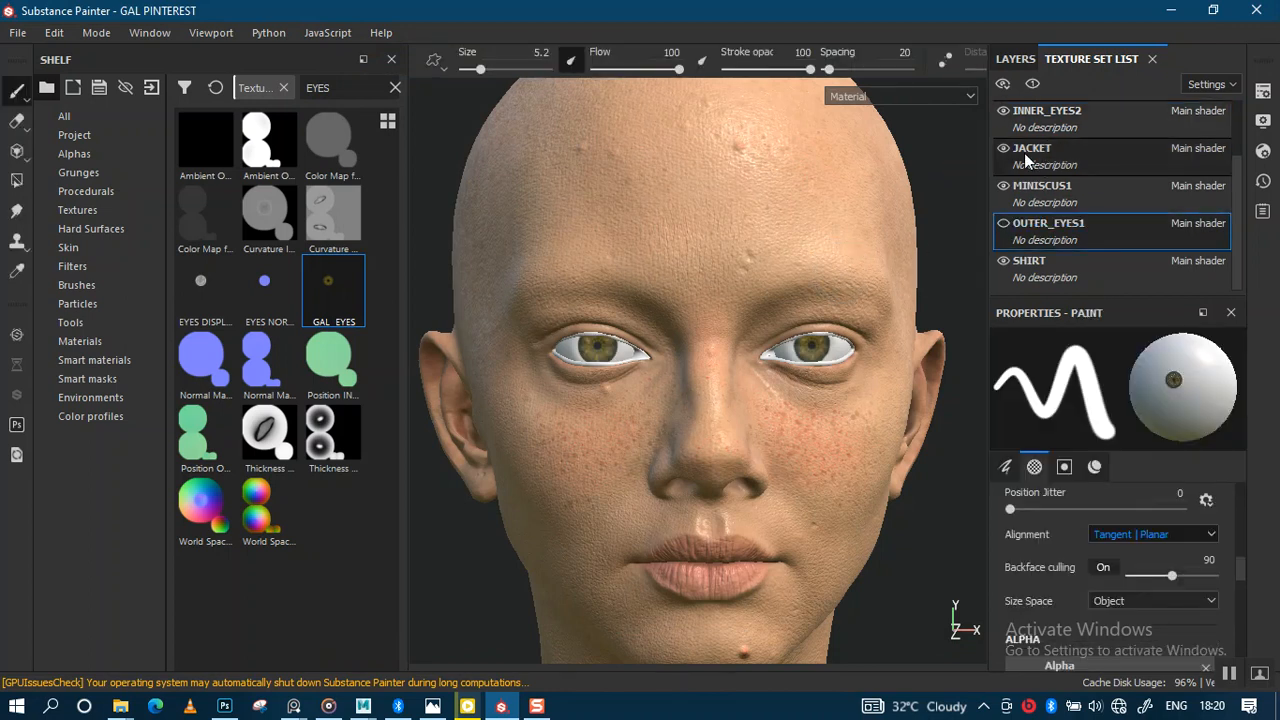
left_click(1032, 84)
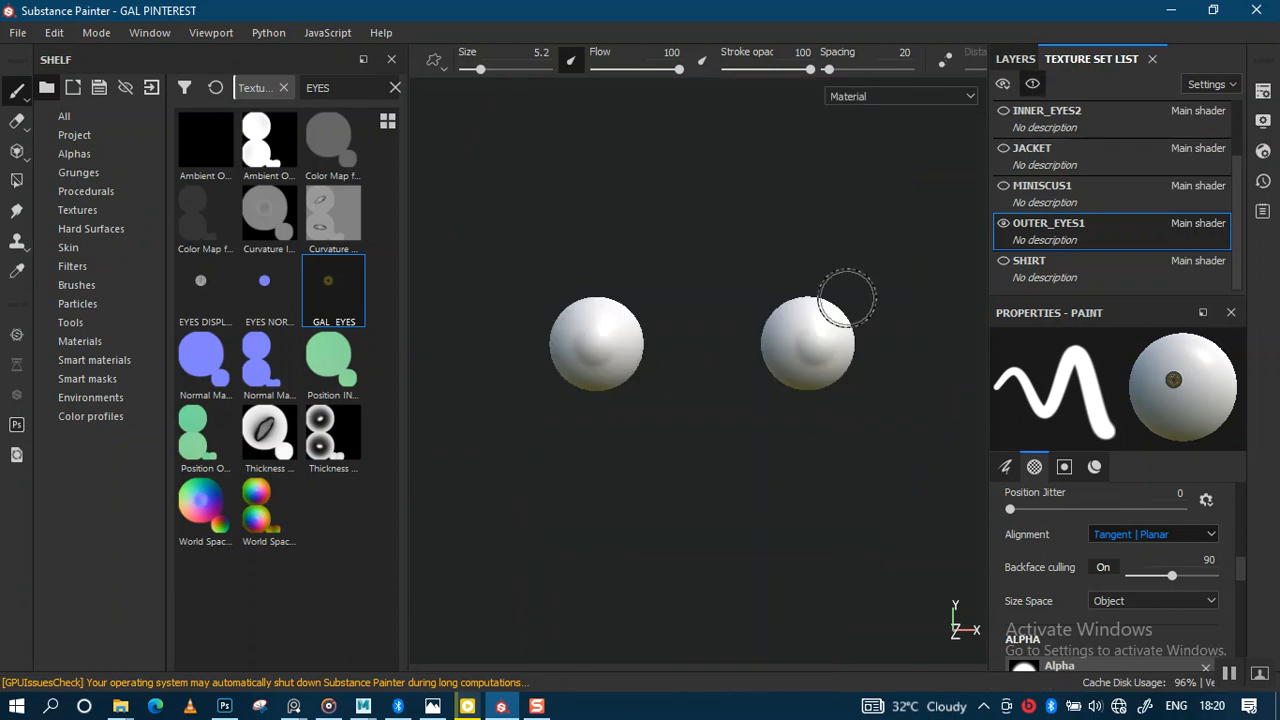
left_click(1041, 112)
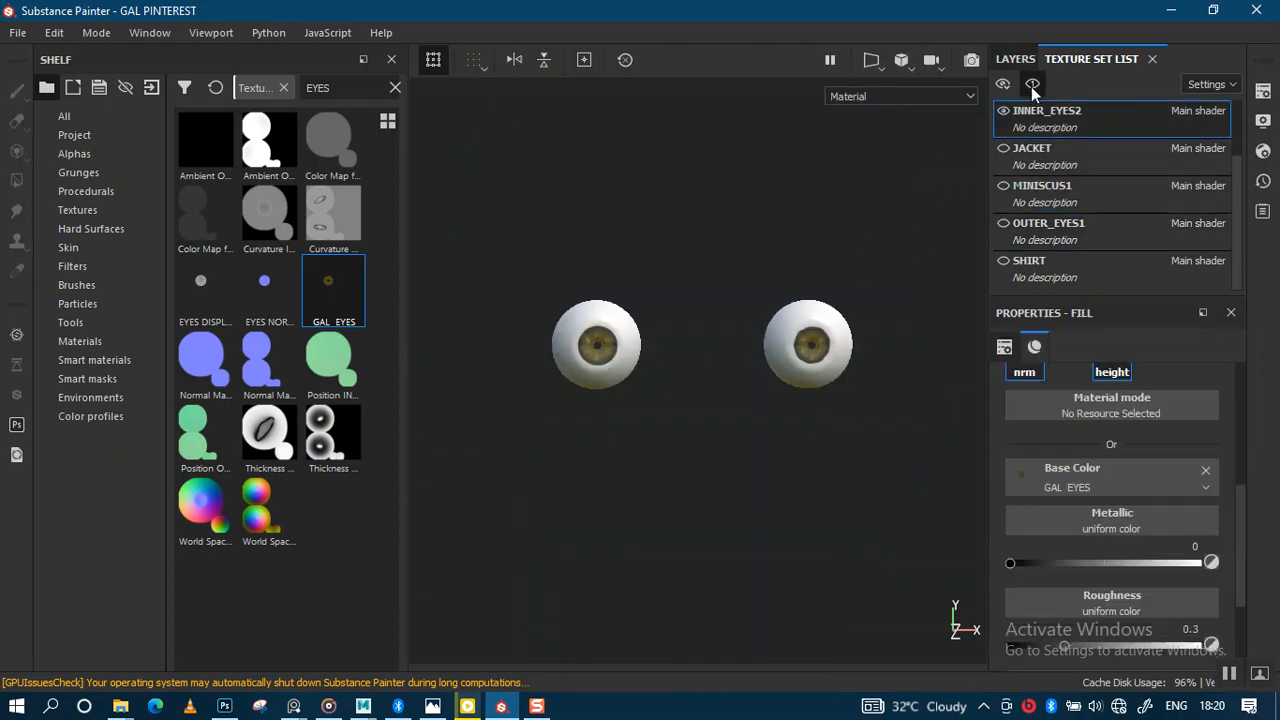
left_click(1032, 84)
left_click(1032, 84)
Step: Zoom in on the eyeballs and delete Fill layer 1 from their layer stack
scroll(757, 491, "up", 3)
left_click_drag(757, 517, 717, 380, "alt")
right_click_drag(717, 380, 717, 370, "alt")
left_click(1030, 59)
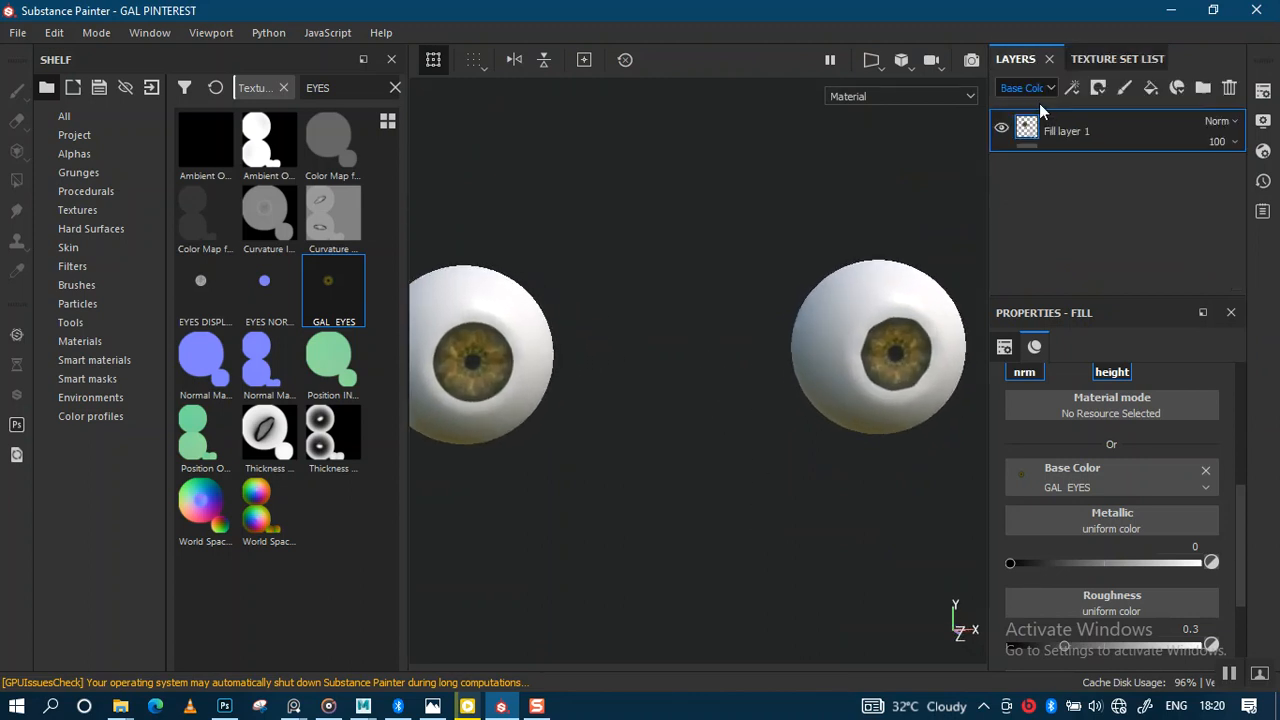
left_click_drag(846, 282, 805, 360, "alt")
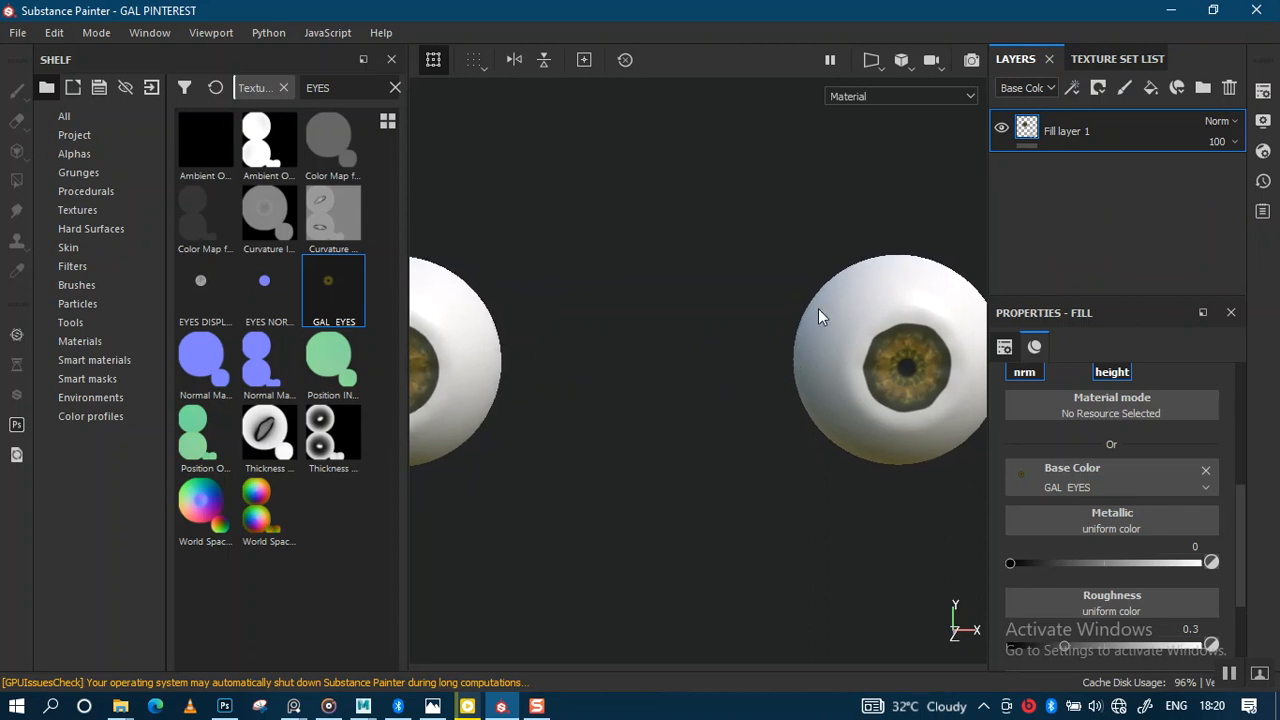
key("Delete")
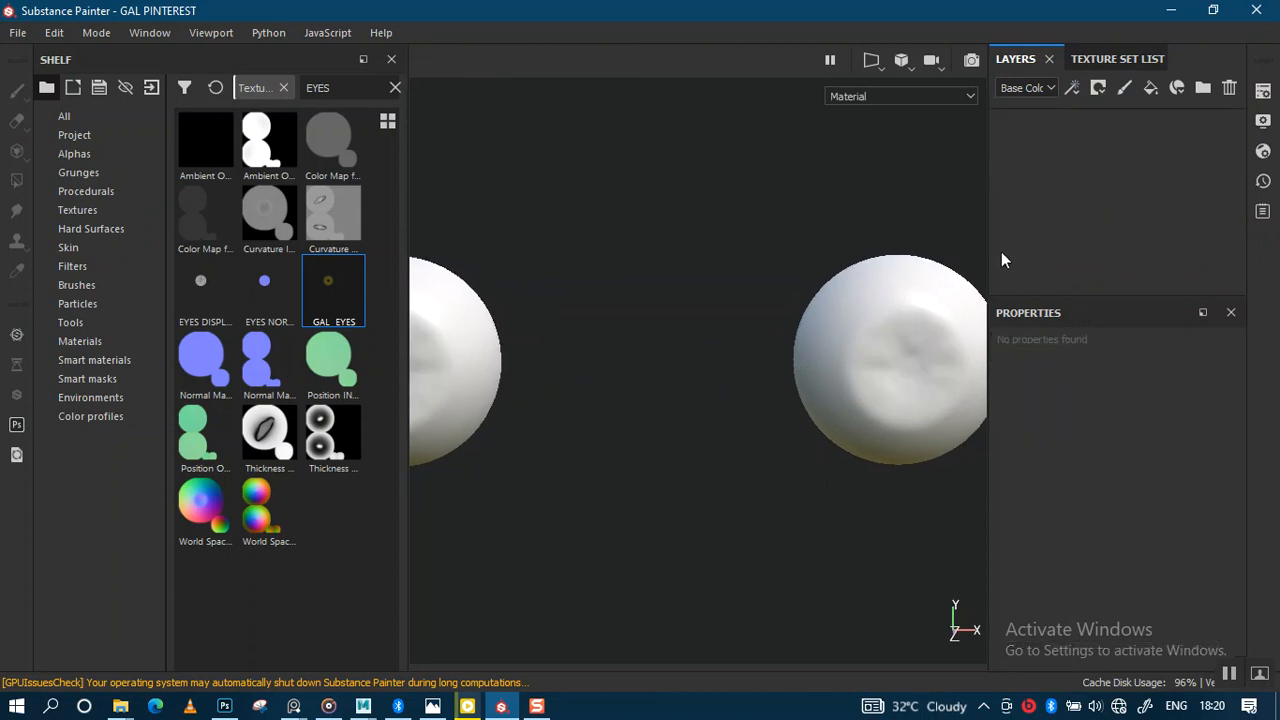
Step: Drop the GAL_EYES texture into the fill layer's Base Color slot
left_click_drag(727, 377, 662, 370, "alt")
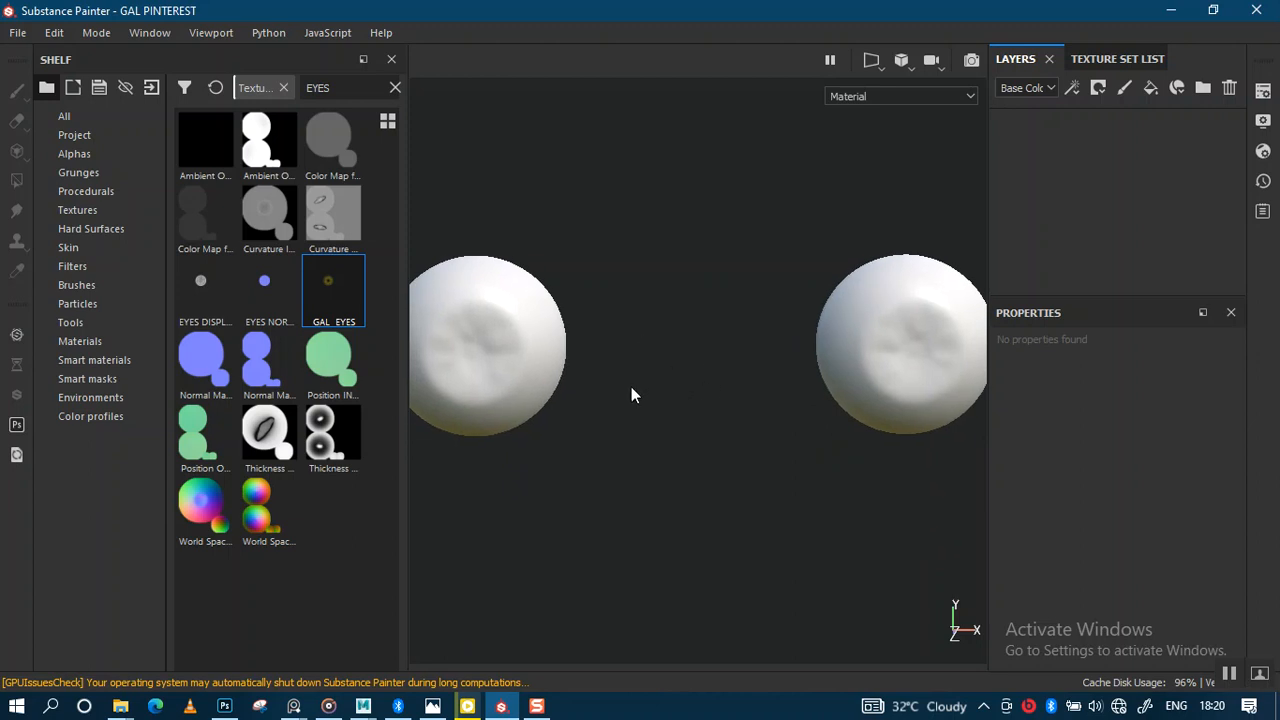
left_click_drag(699, 396, 706, 364, "alt")
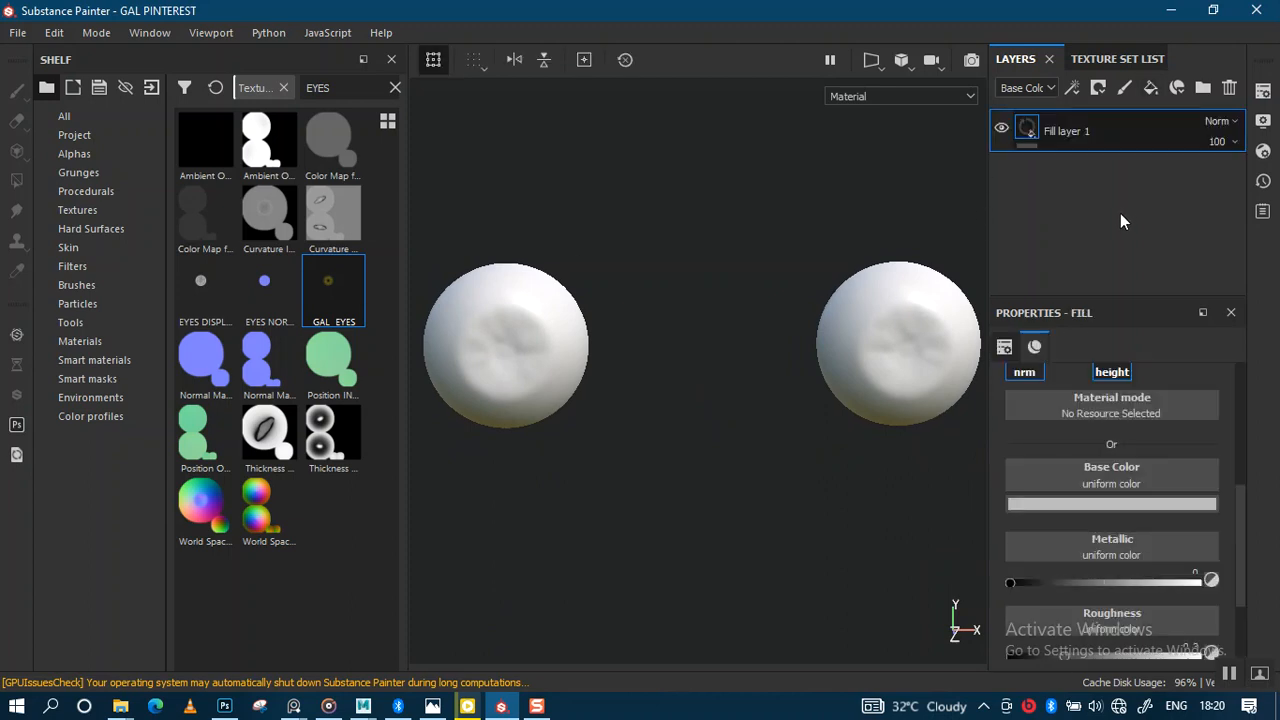
left_click_drag(334, 291, 969, 462)
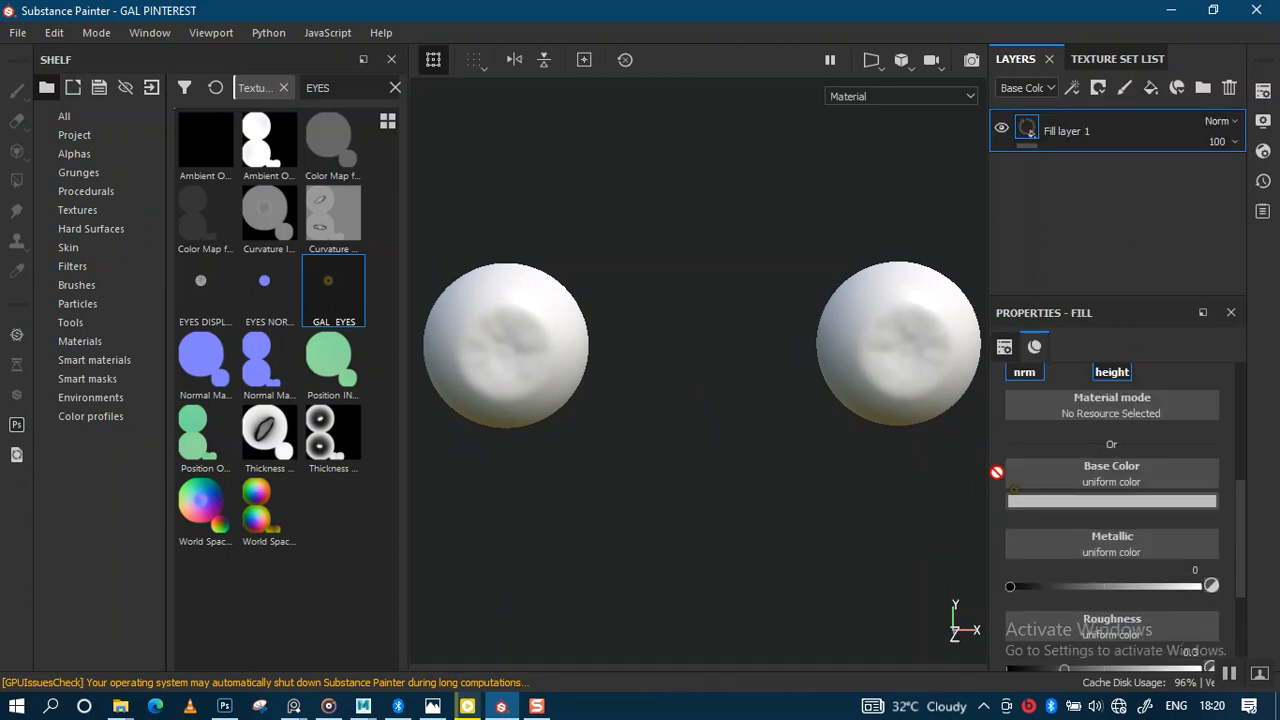
left_click_drag(1039, 480, 1033, 479)
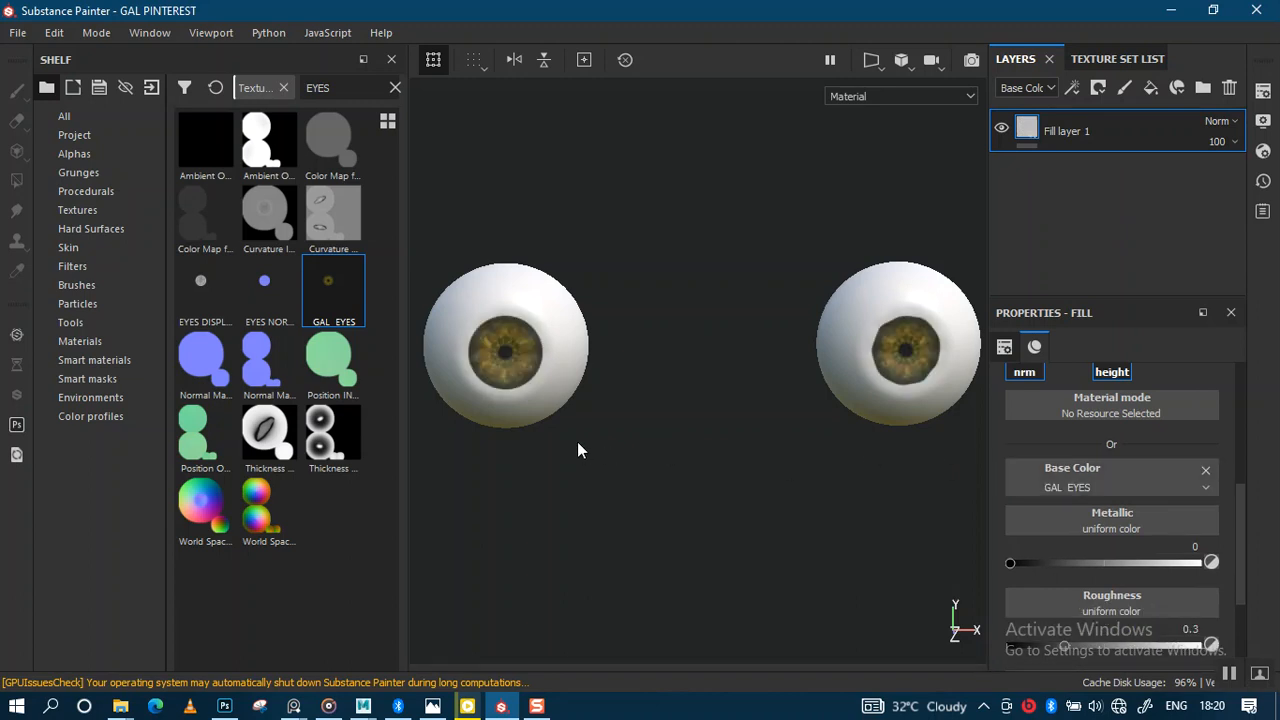
Step: Zoom and orbit closely around both eyeballs to inspect the new iris texture
right_click_drag(551, 416, 661, 573, "alt")
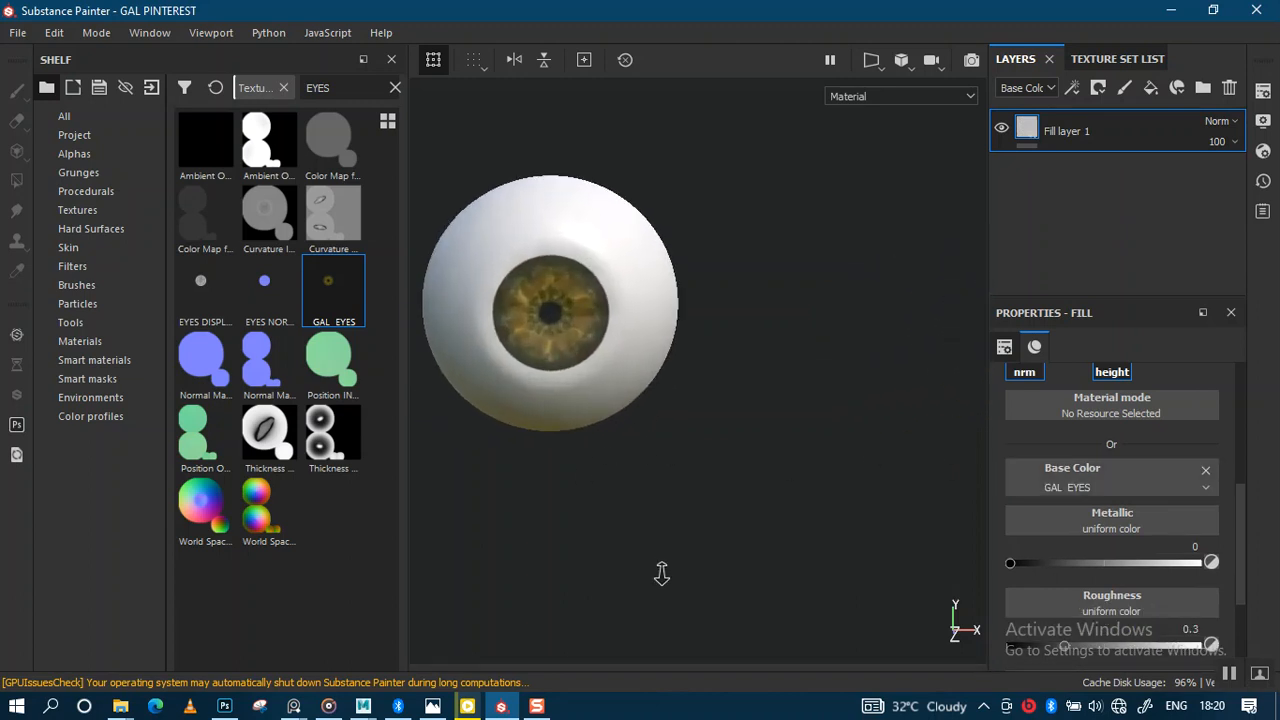
mouse_move(618, 416)
left_mouse_down("alt")
mouse_move(655, 409)
mouse_move(593, 414)
left_mouse_up("alt")
right_click_drag(593, 414, 655, 515, "alt")
middle_click_drag(558, 312, 598, 367, "alt")
right_click_drag(598, 365, 599, 438, "alt")
left_click_drag(522, 338, 563, 335, "alt")
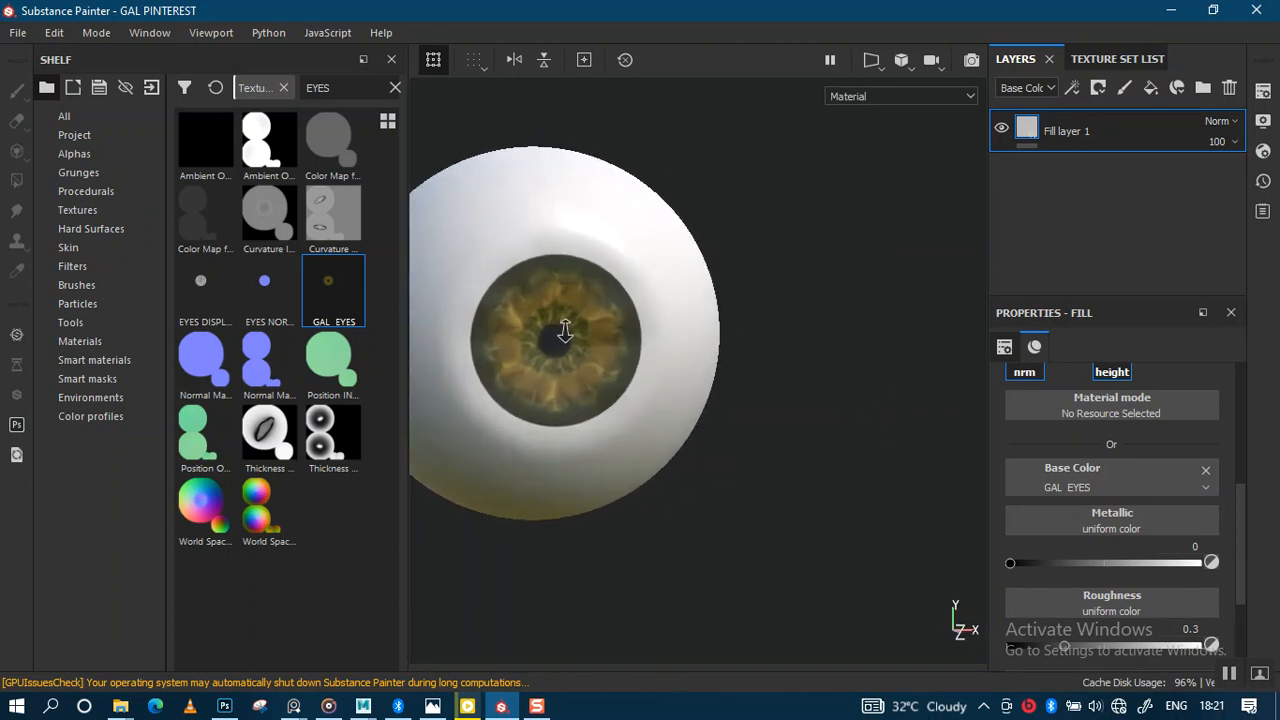
right_click_drag(565, 200, 566, 328, "alt")
left_click_drag(648, 339, 603, 377, "alt")
right_click_drag(603, 377, 668, 303, "alt")
middle_click_drag(714, 320, 617, 301, "alt")
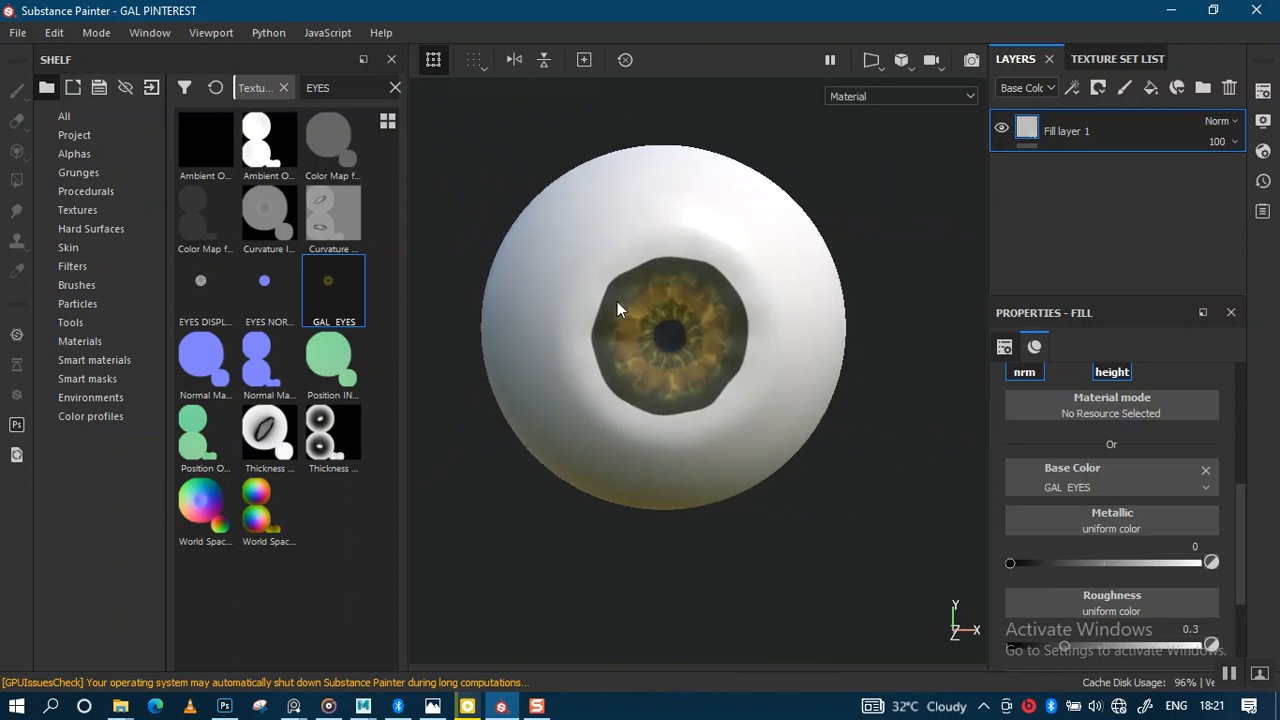
right_click_drag(620, 302, 737, 511, "alt")
right_click_drag(740, 388, 714, 519, "alt")
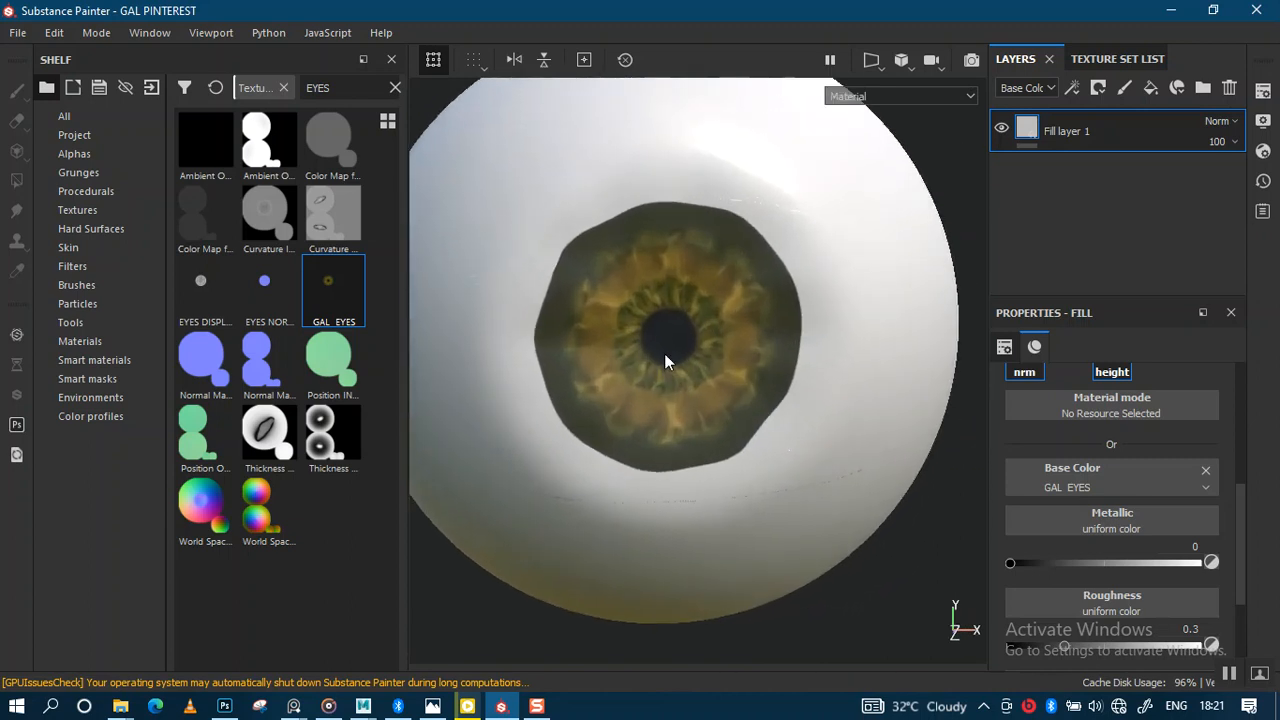
right_click_drag(677, 350, 646, 251, "alt")
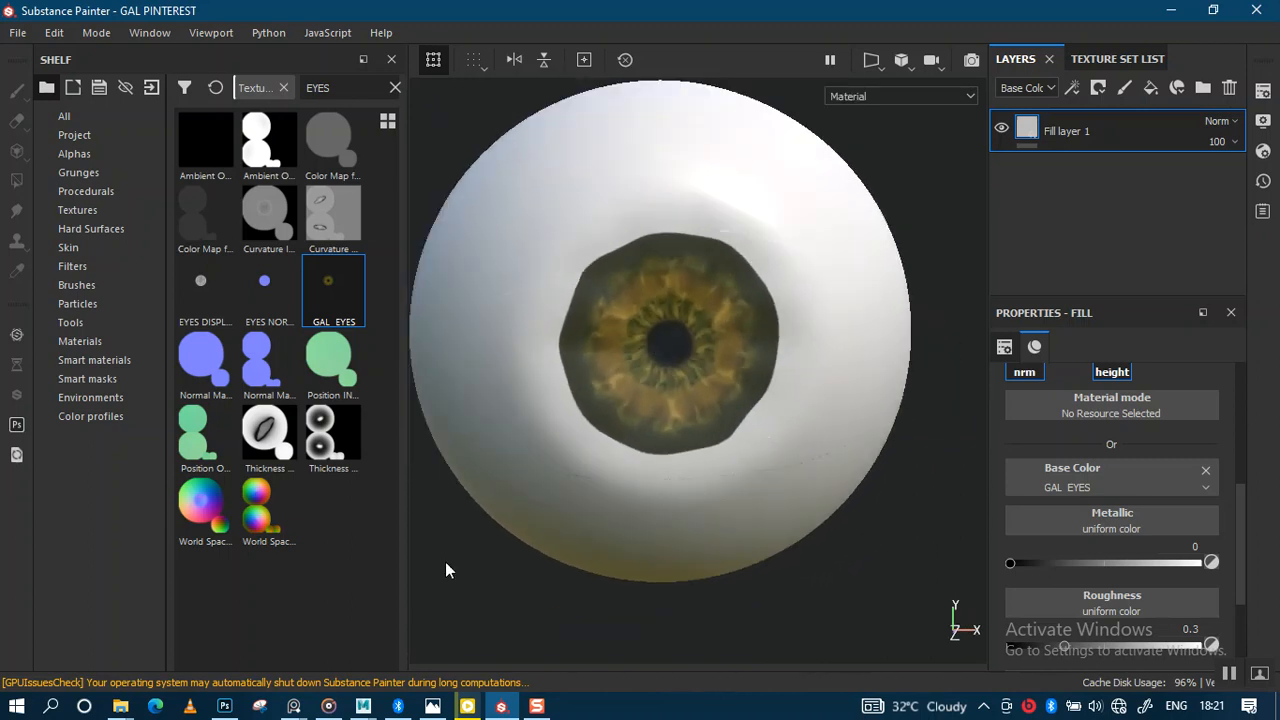
right_click_drag(620, 499, 620, 429, "alt")
left_click_drag(634, 456, 628, 446, "alt")
right_click_drag(662, 435, 671, 520, "alt")
right_click_drag(673, 457, 668, 410, "alt")
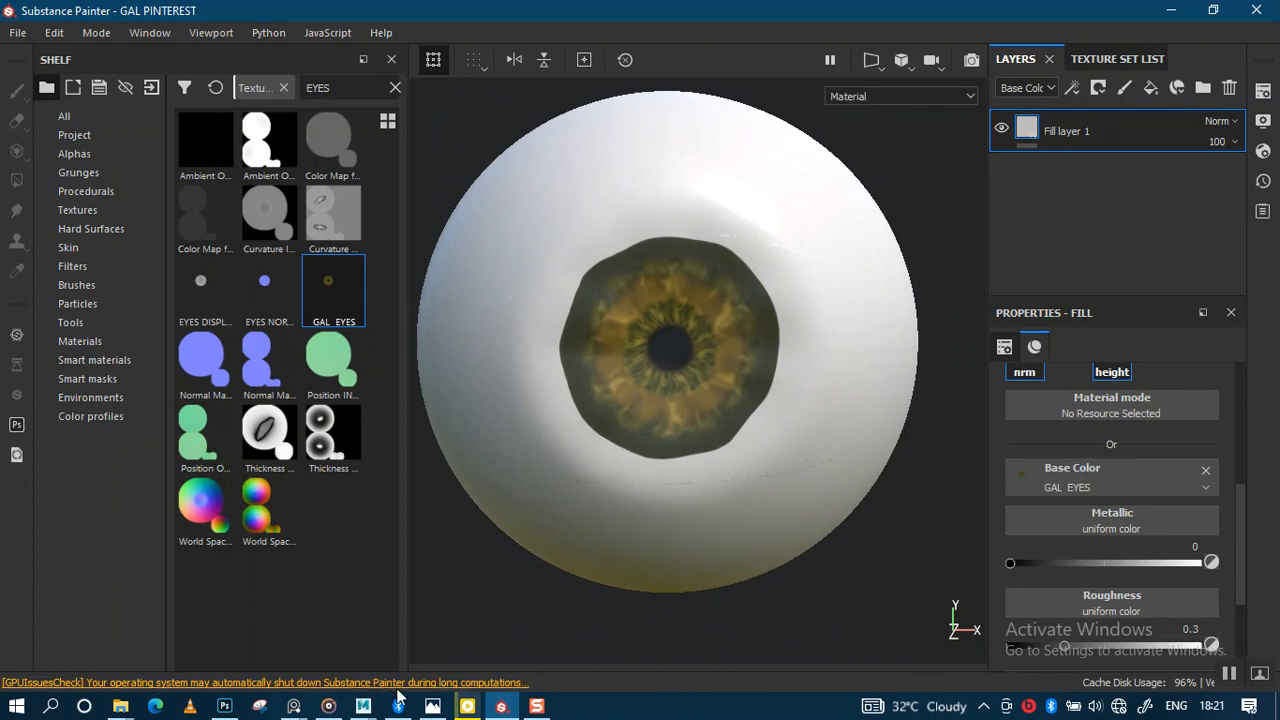
Step: Switch to Maya and isolate the INNER_EYES3 eyeballs in the viewport
mouse_move(363, 706)
left_click(355, 648)
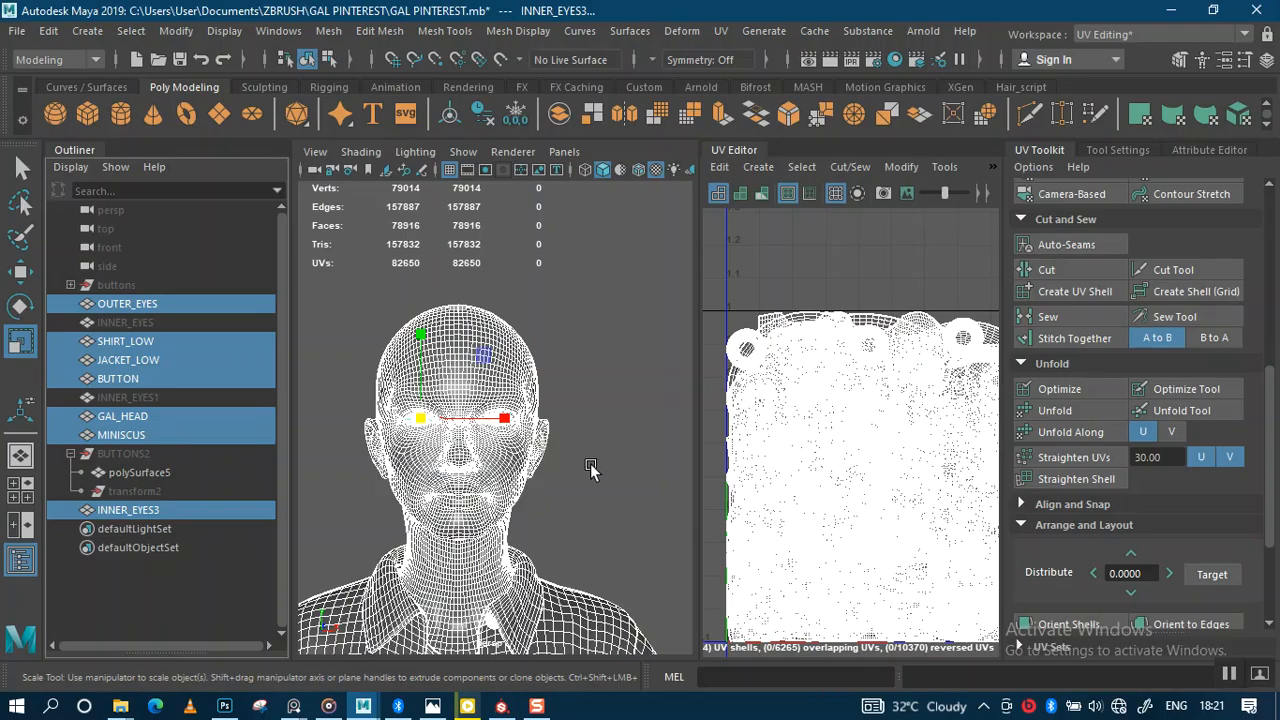
right_click_drag(587, 418, 590, 485, "alt")
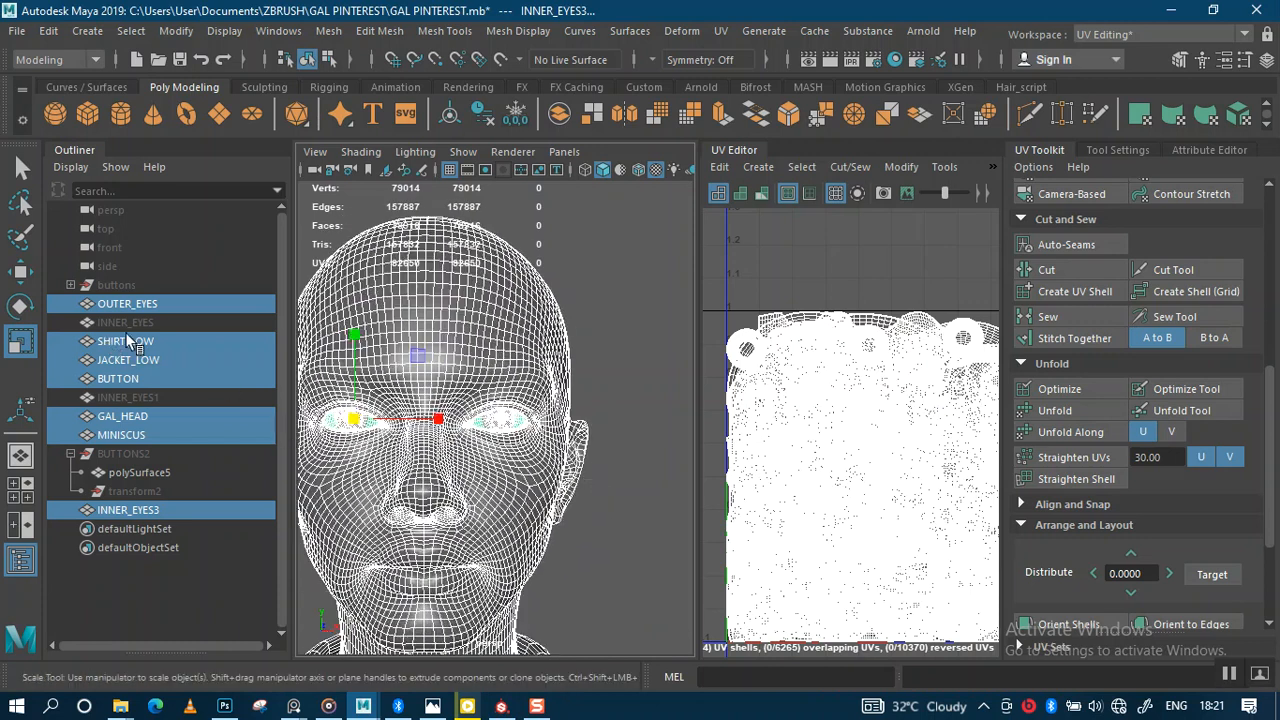
left_click(128, 510)
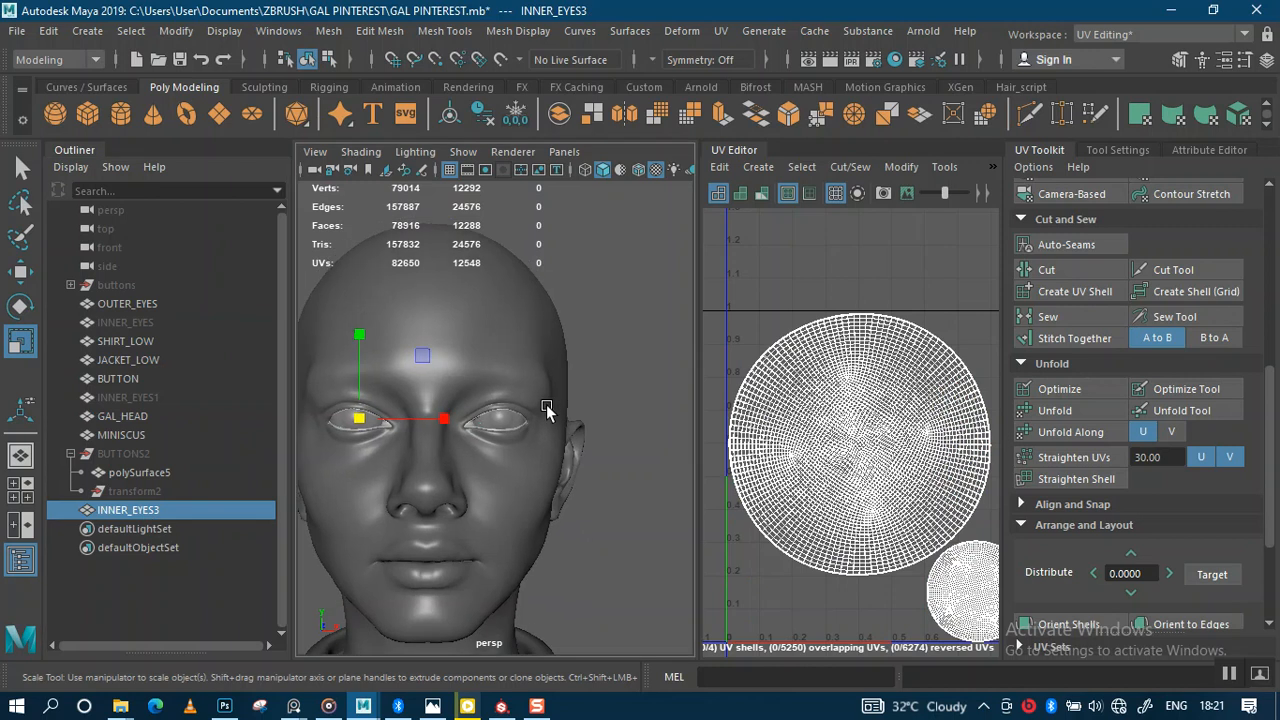
key("ctrl+1")
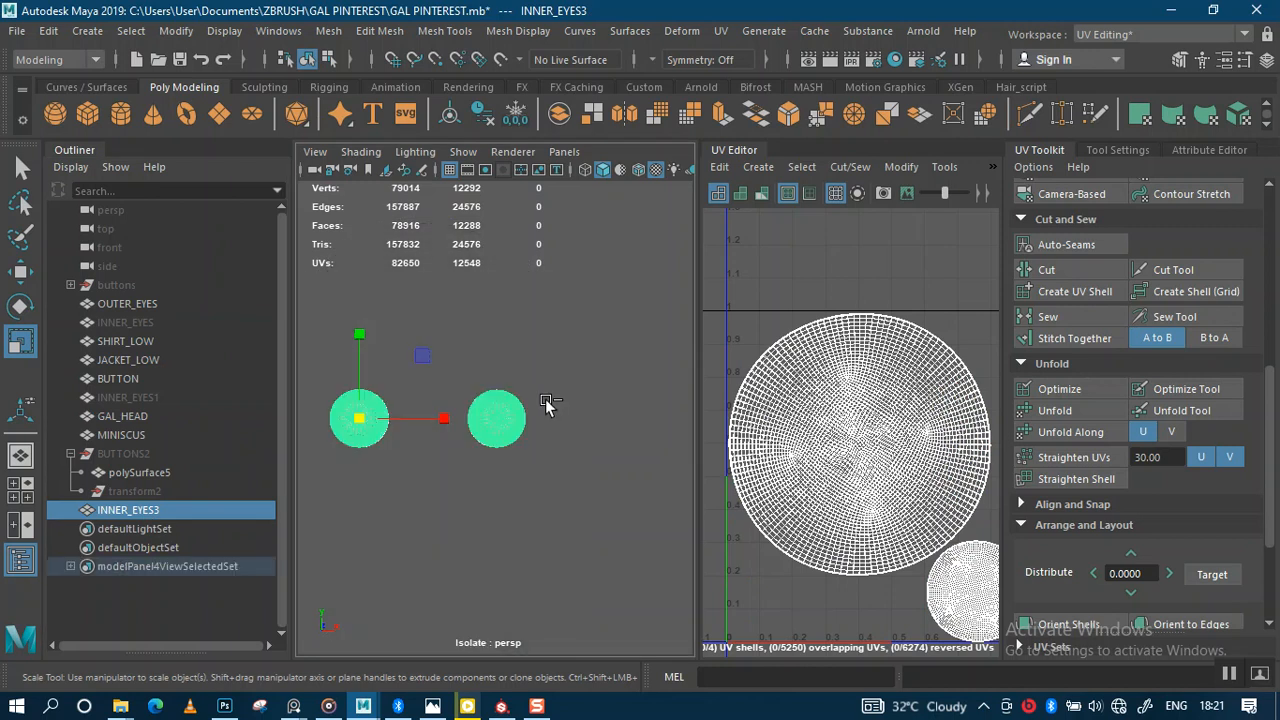
Step: Frame the right eyeball up close and bring up the selection-mode marking menu
right_click_drag(537, 425, 394, 480, "alt")
middle_click_drag(394, 480, 508, 462, "alt")
right_click_drag(508, 462, 490, 510, "alt")
left_click_drag(479, 491, 437, 485, "alt")
right_click_drag(437, 485, 460, 366, "alt")
right_click_drag(480, 423, 480, 540, "alt")
mouse_move(468, 486)
left_mouse_down("alt")
mouse_move(555, 486)
mouse_move(480, 481)
left_mouse_up("alt")
middle_click_drag(480, 481, 403, 471, "alt")
right_click_drag(403, 471, 539, 448, "alt")
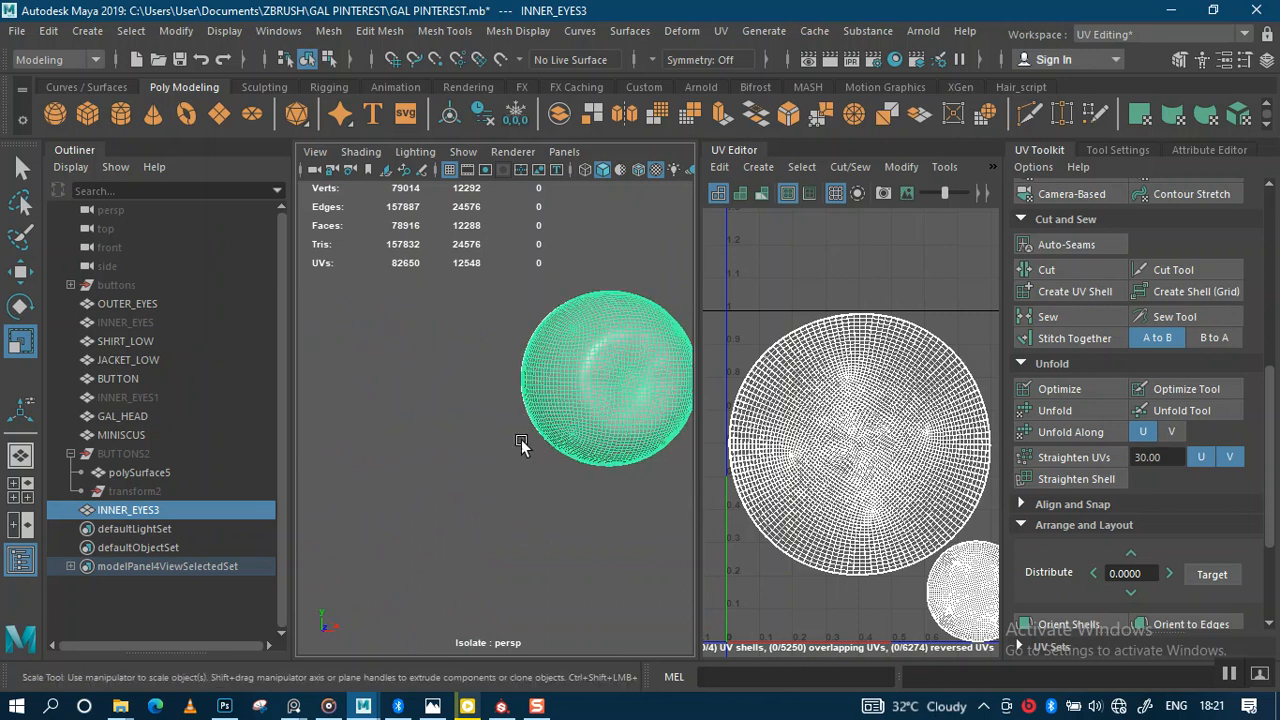
middle_click_drag(568, 448, 503, 457, "alt")
left_click_drag(503, 457, 509, 463, "alt")
mouse_move(509, 463)
right_mouse_down("alt")
mouse_move(561, 408)
mouse_move(591, 257)
mouse_move(564, 238)
right_mouse_up("alt")
right_click(561, 408)
Step: Switch to Face mode and select all faces of the left eyeball shell
left_click(551, 372)
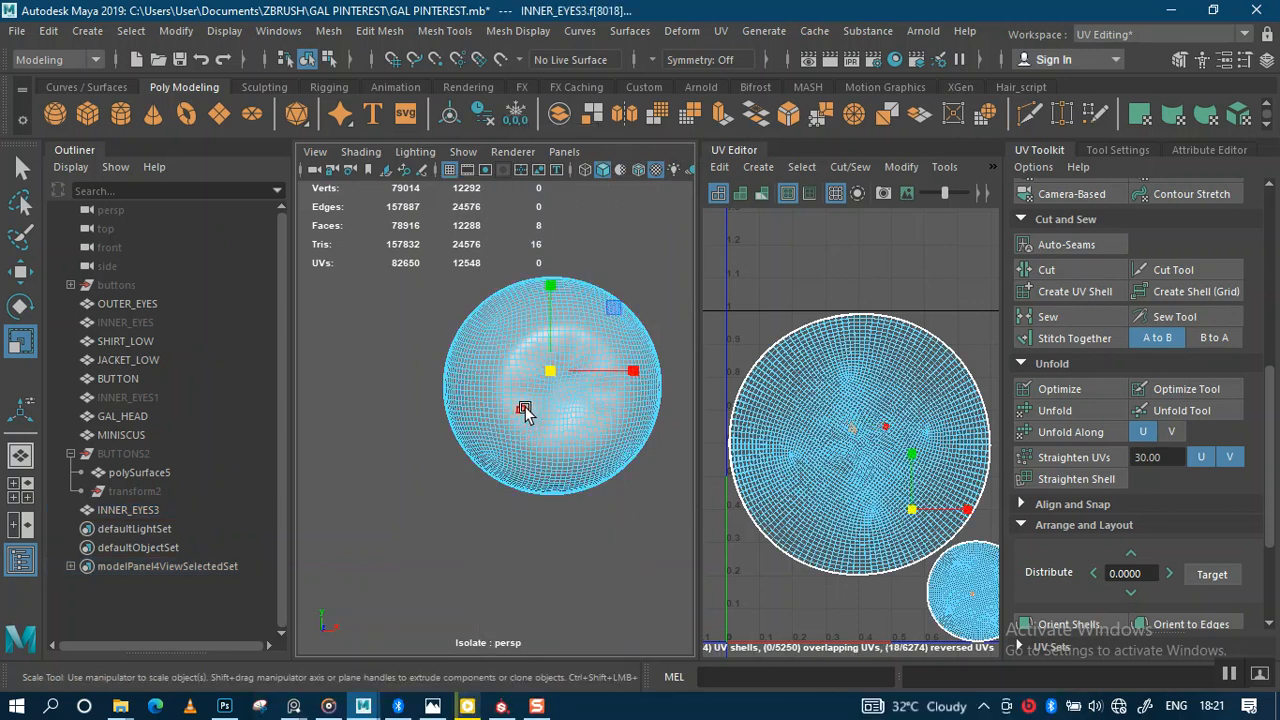
double_click(525, 408)
right_click_drag(572, 473, 422, 440, "alt")
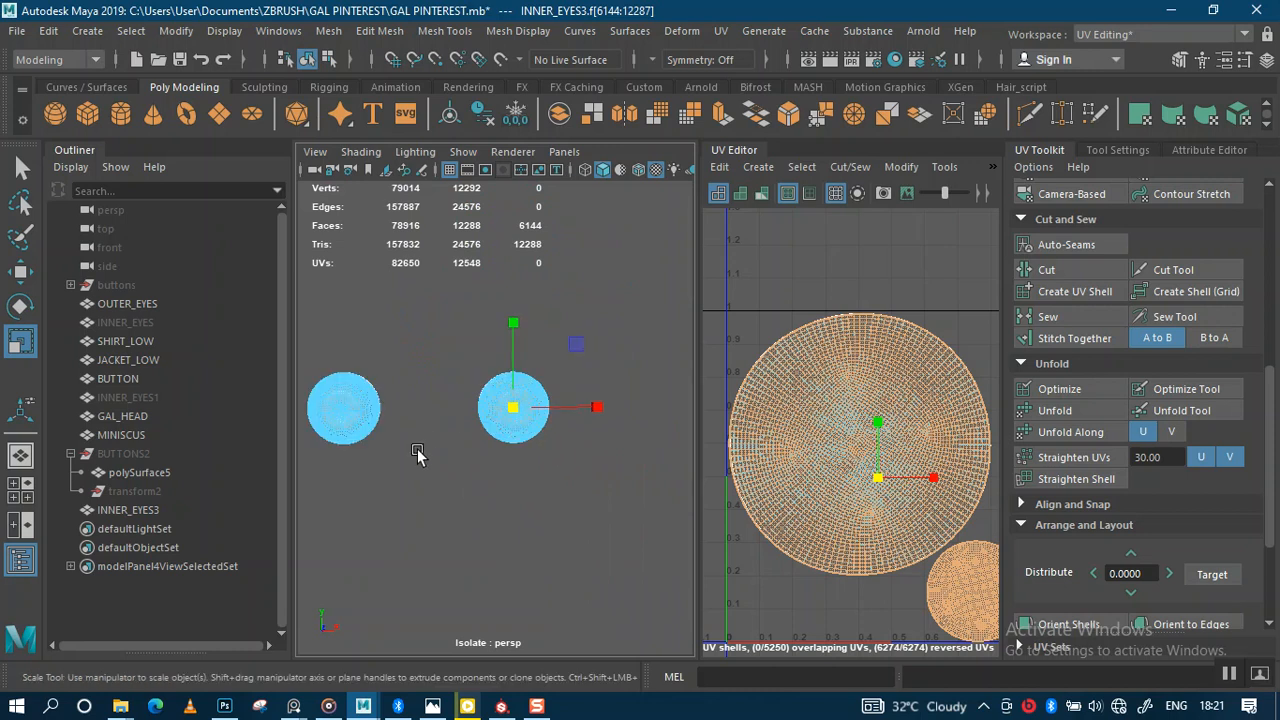
middle_click_drag(422, 440, 482, 440, "alt")
right_click_drag(465, 433, 510, 588, "alt")
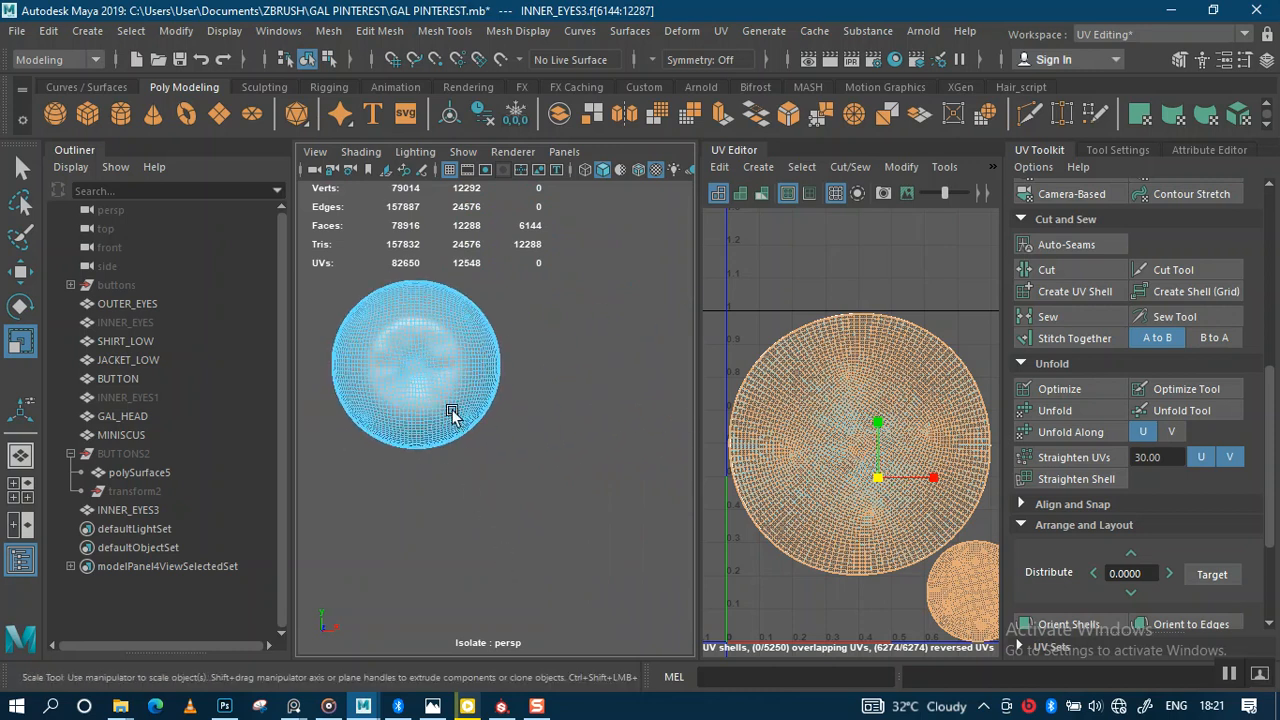
left_click(429, 390)
left_click(396, 388)
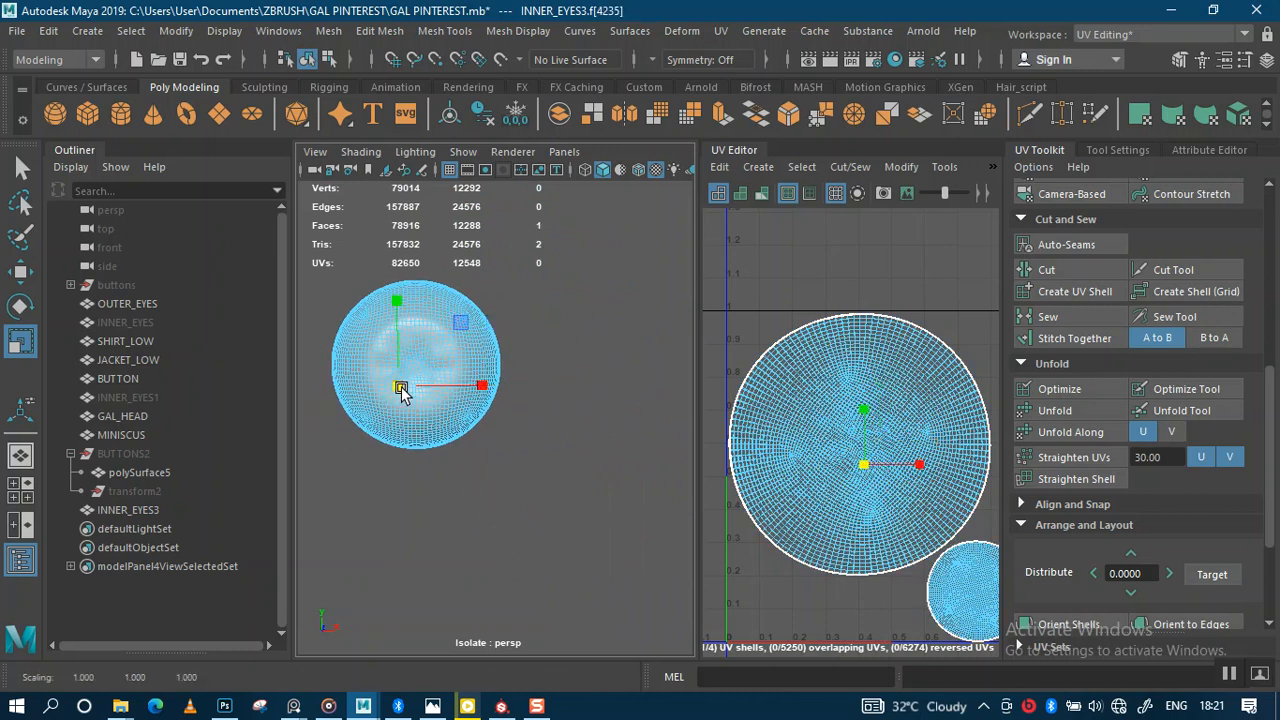
double_click(422, 418)
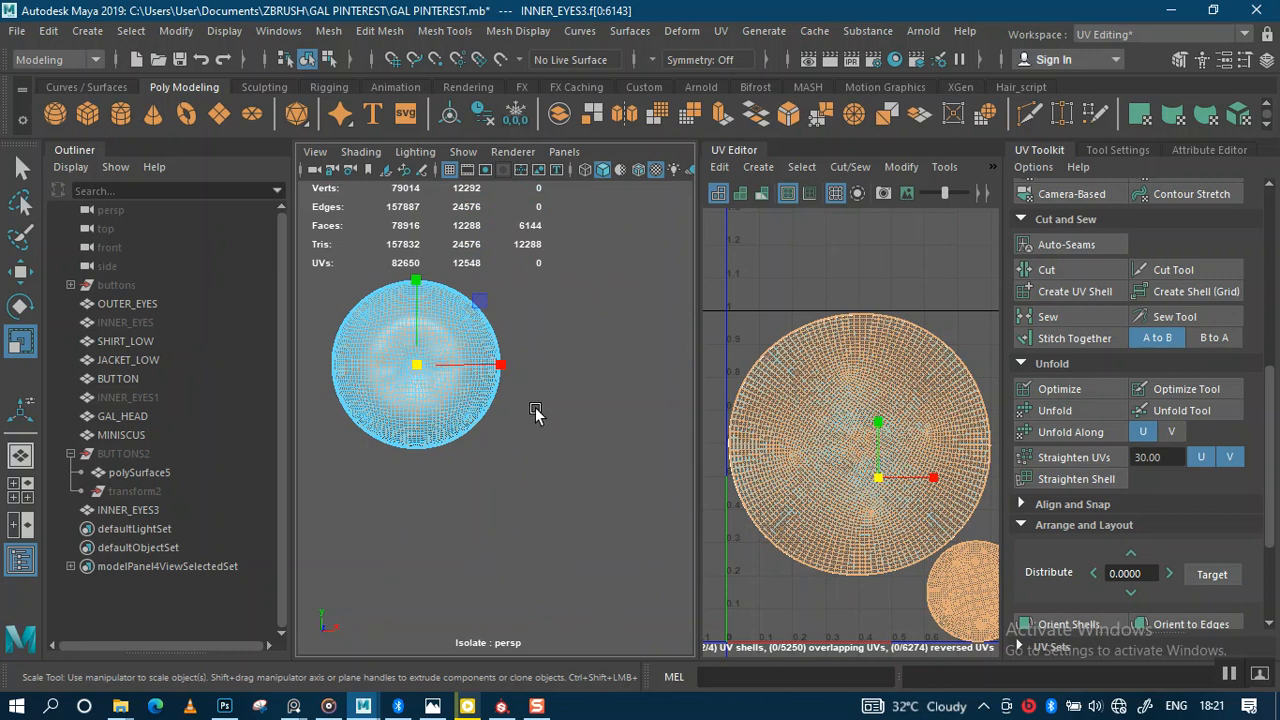
Step: Select the right eyeball sphere's faces instead and frame it in the view
right_click_drag(530, 372, 386, 343, "alt")
right_click_drag(566, 345, 543, 352, "alt")
middle_click_drag(516, 350, 517, 349, "alt")
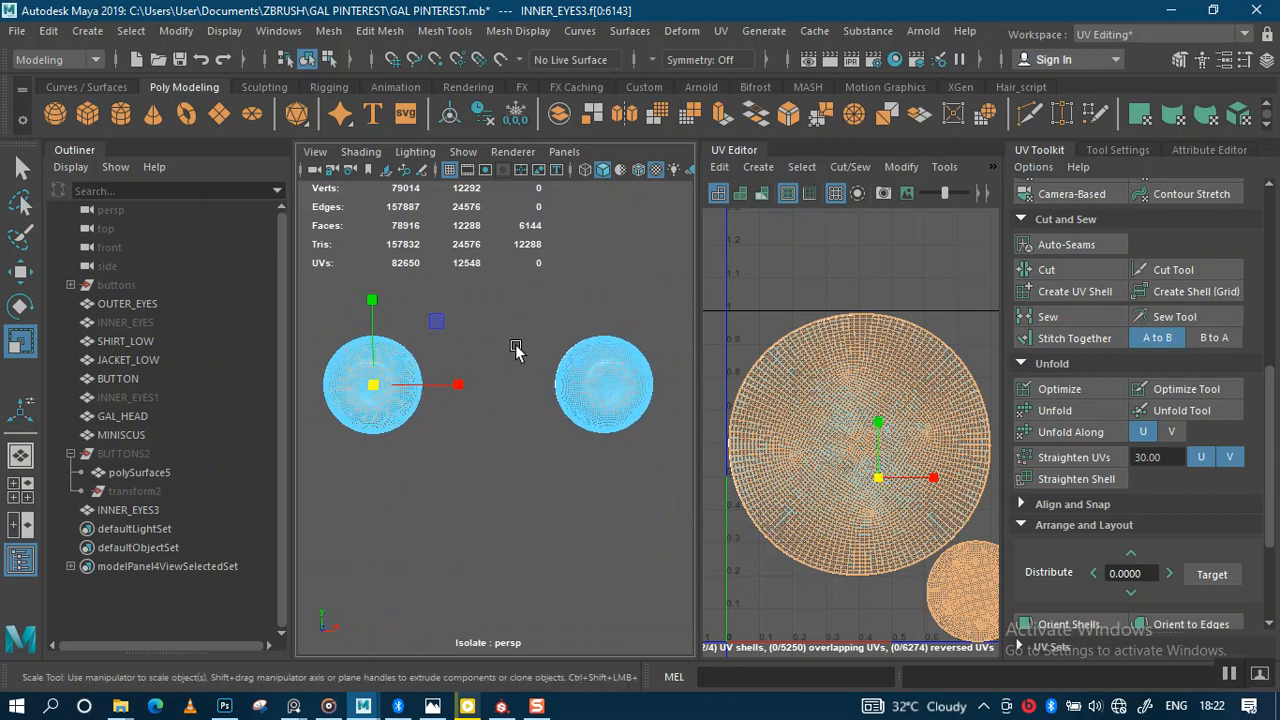
right_click_drag(605, 379, 596, 199)
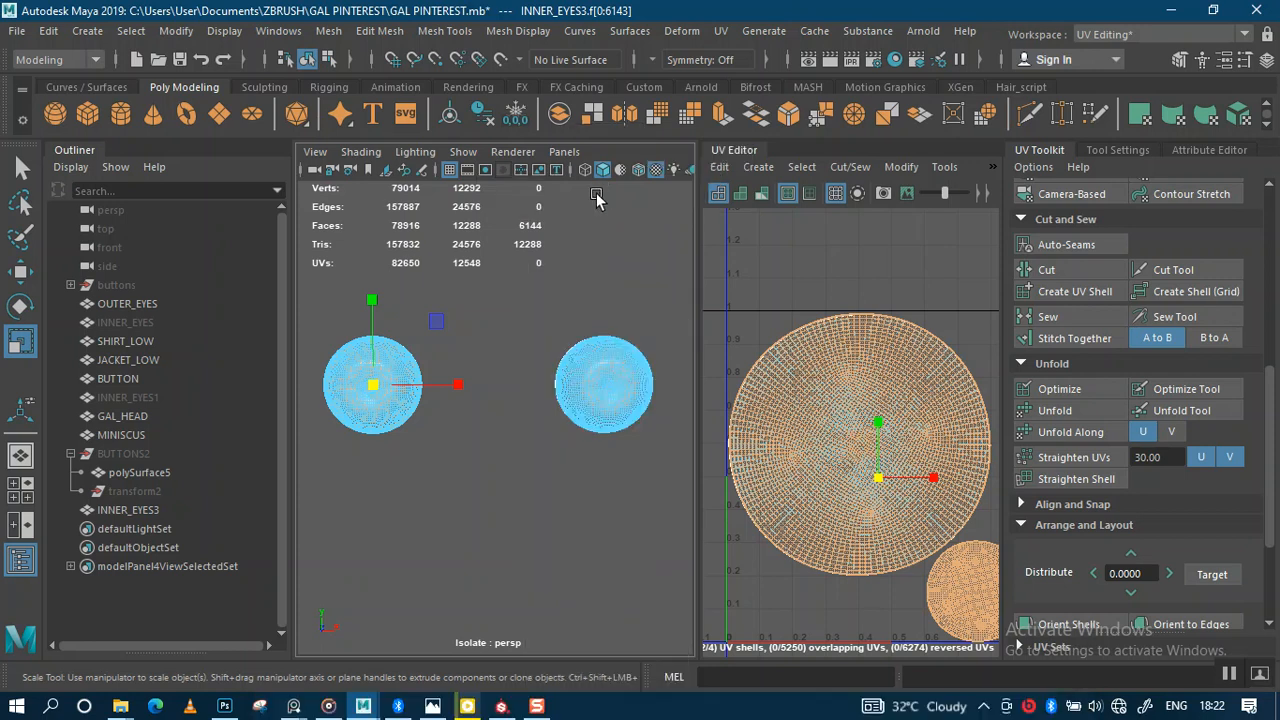
left_click(598, 373)
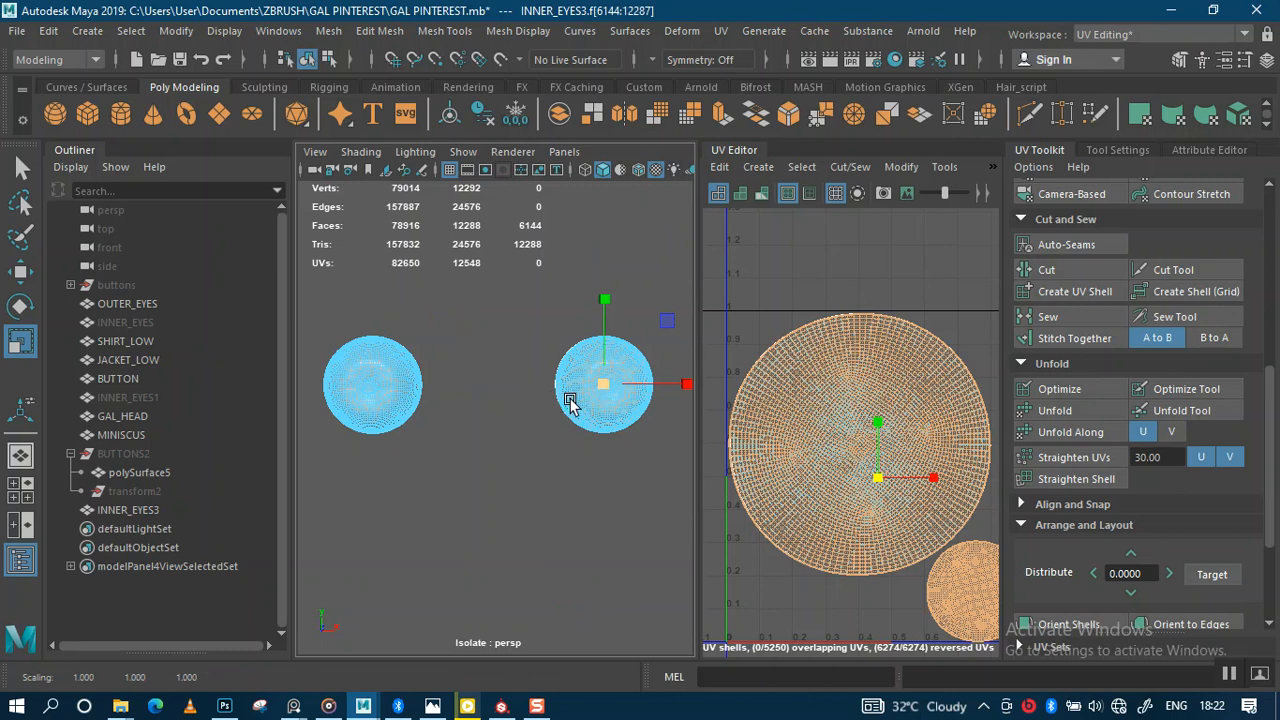
middle_click_drag(570, 401, 507, 417, "alt")
right_click_drag(521, 390, 597, 563, "alt")
right_click_drag(536, 418, 454, 312, "alt")
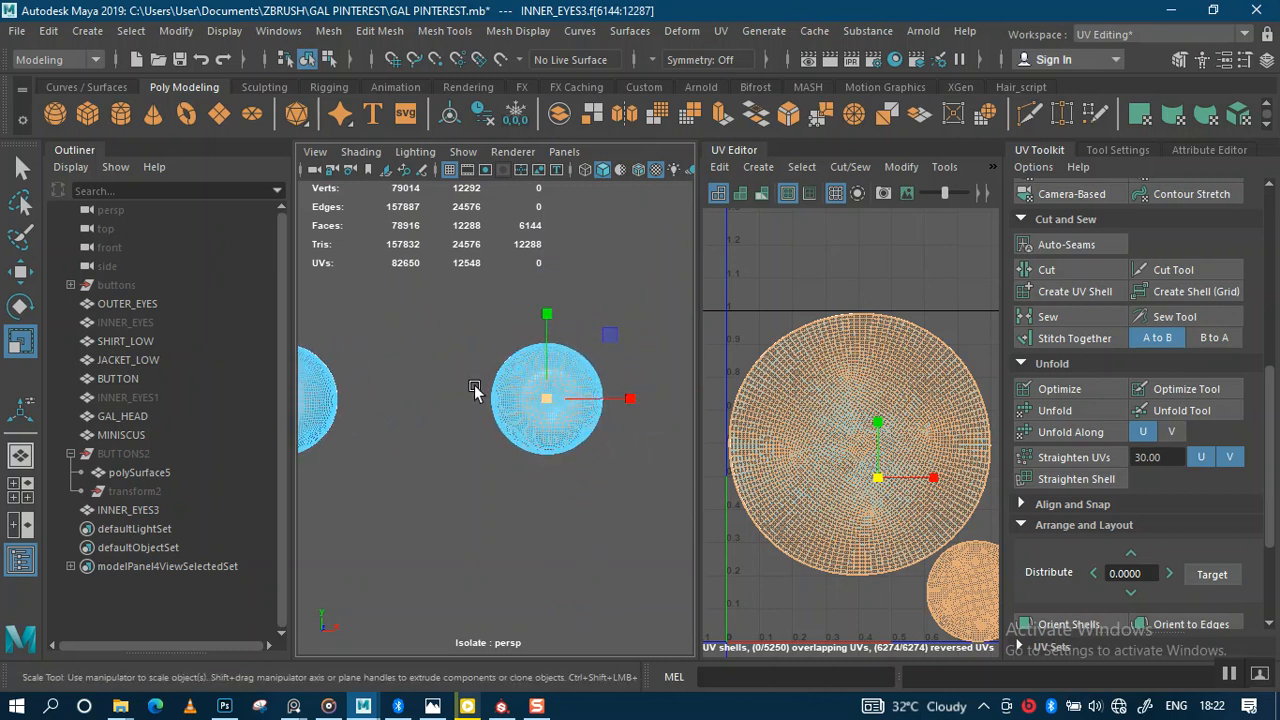
right_click_drag(540, 393, 531, 322)
Step: Return to Object Mode and Separate the INNER_EYES3 mesh into individual eyeballs
right_click_drag(449, 370, 523, 168)
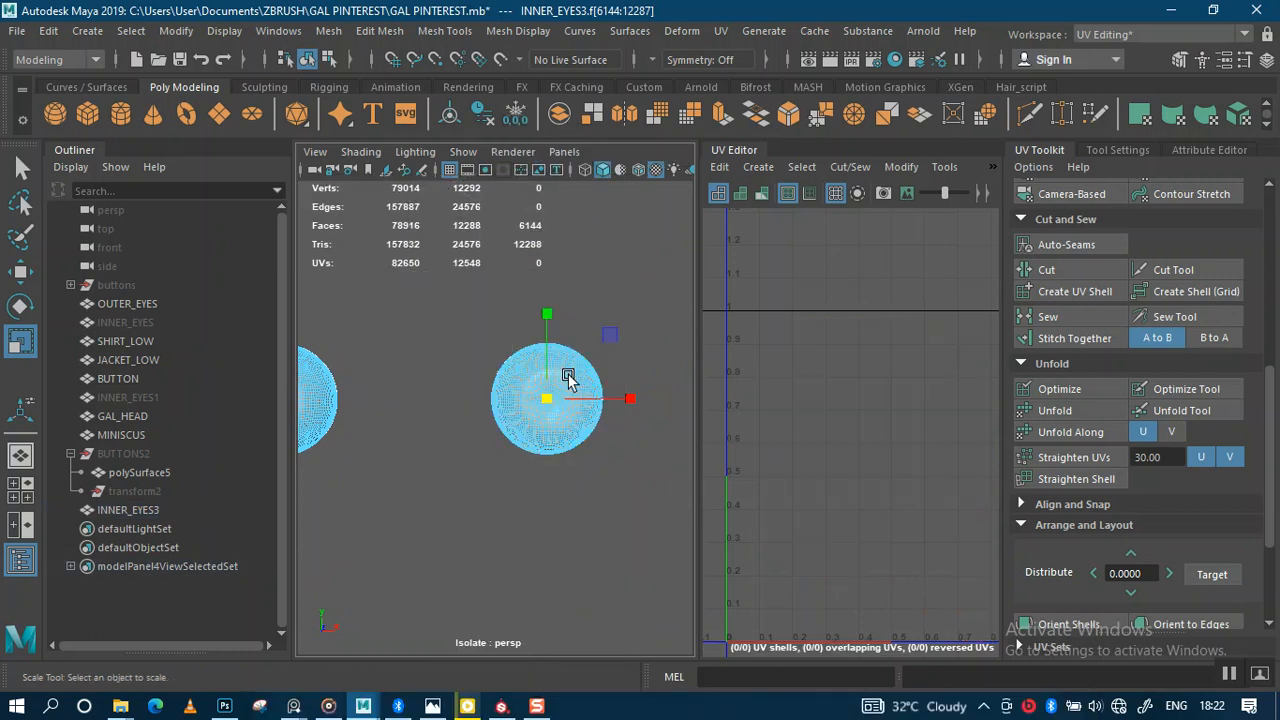
left_click(536, 399)
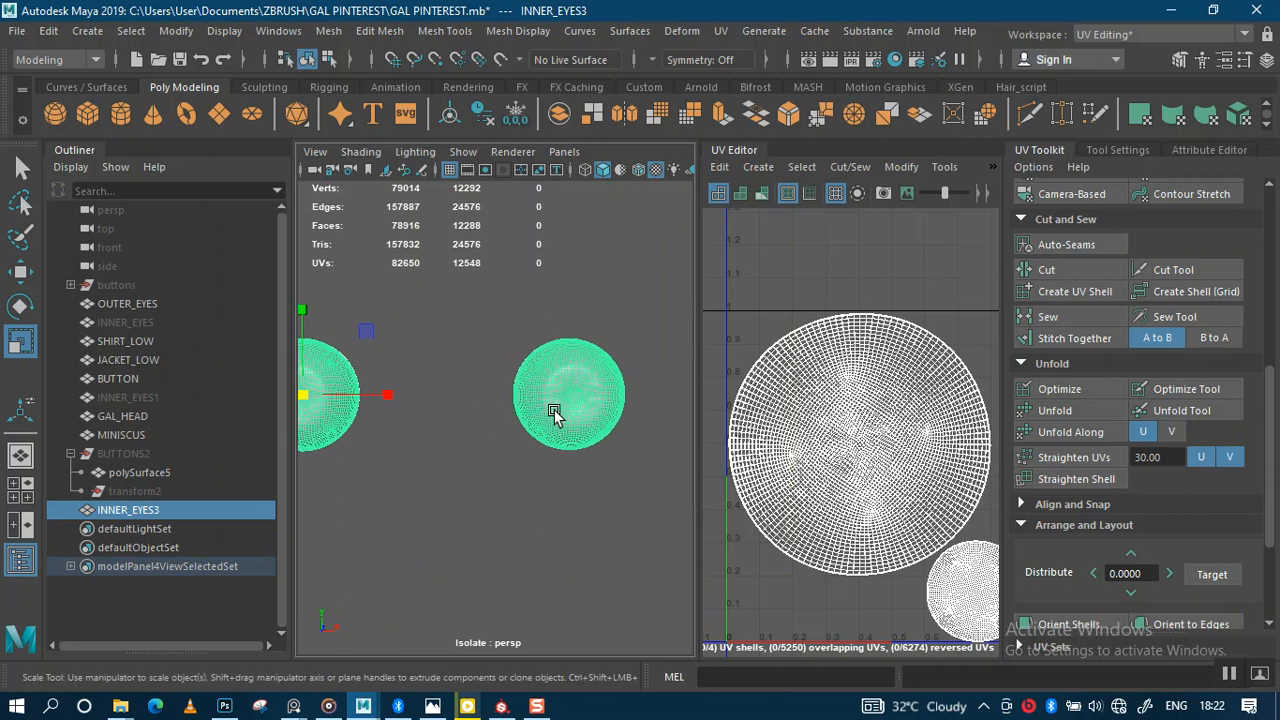
right_click_drag(565, 241, 517, 564, "shift")
Step: Expand INNER_EYES3 in the Outliner and select polySurface6 to inspect the spheres
left_click(71, 510)
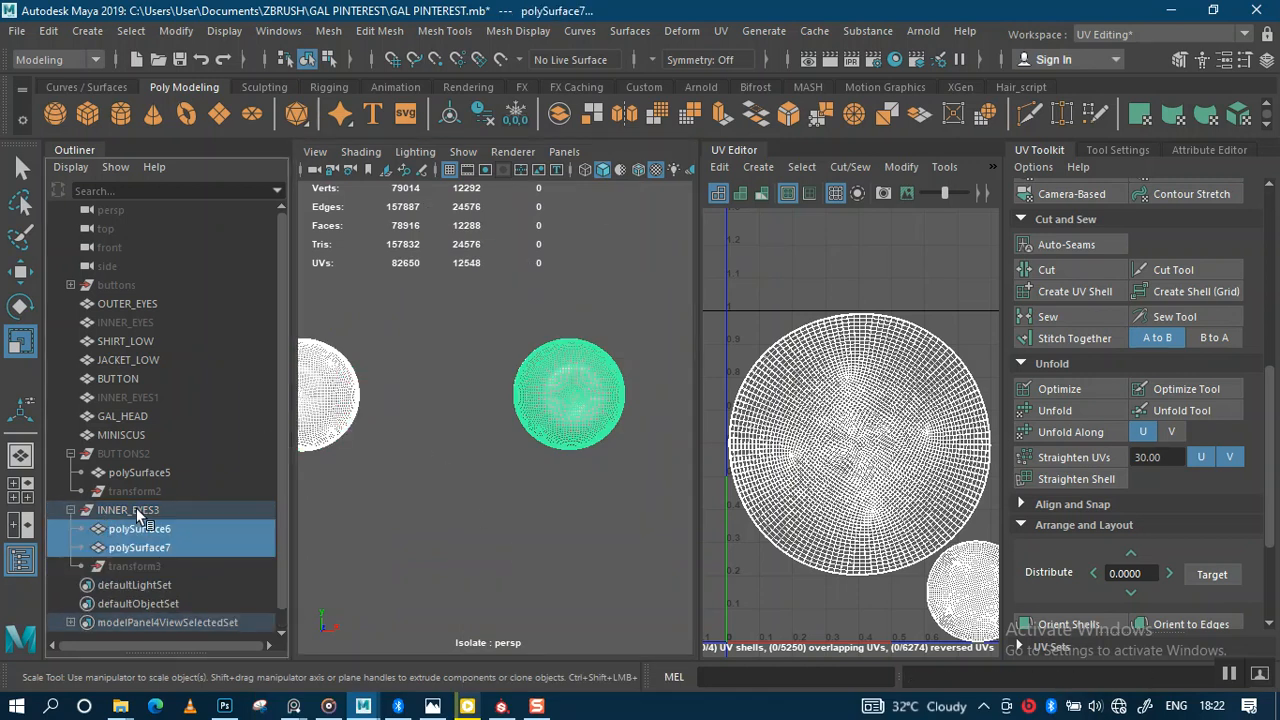
left_click(163, 528)
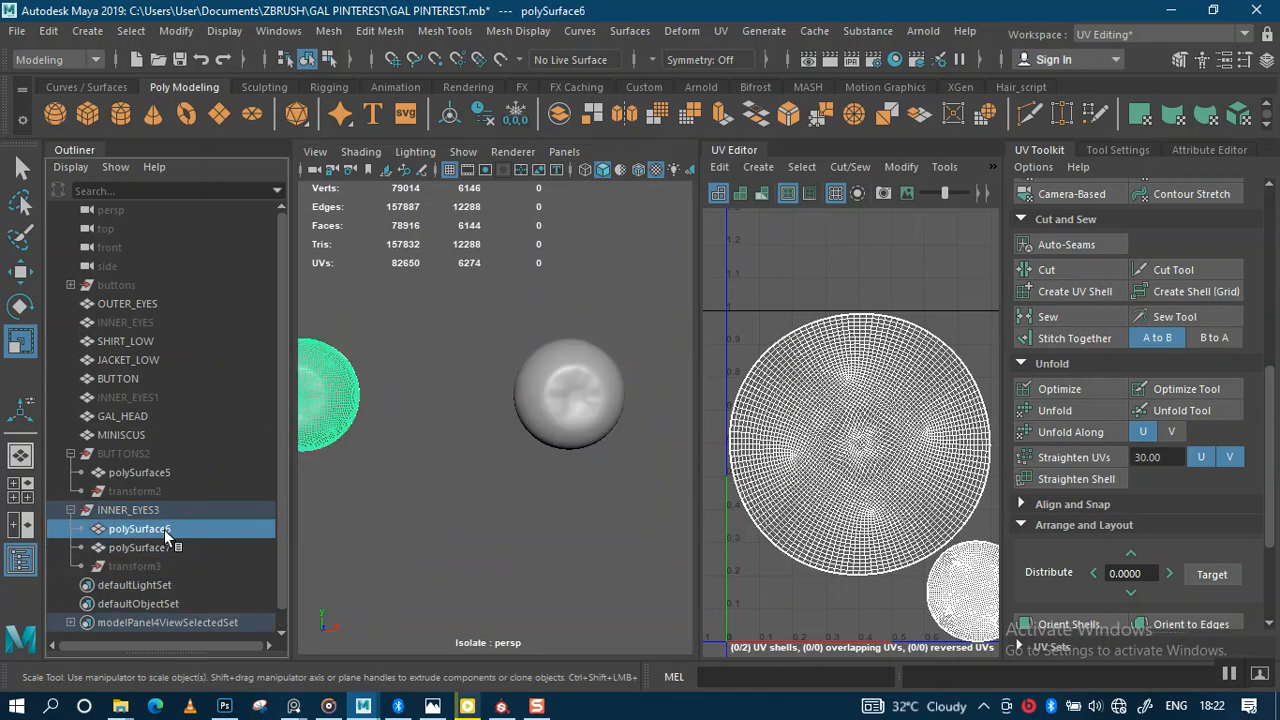
middle_click_drag(397, 393, 431, 397, "alt")
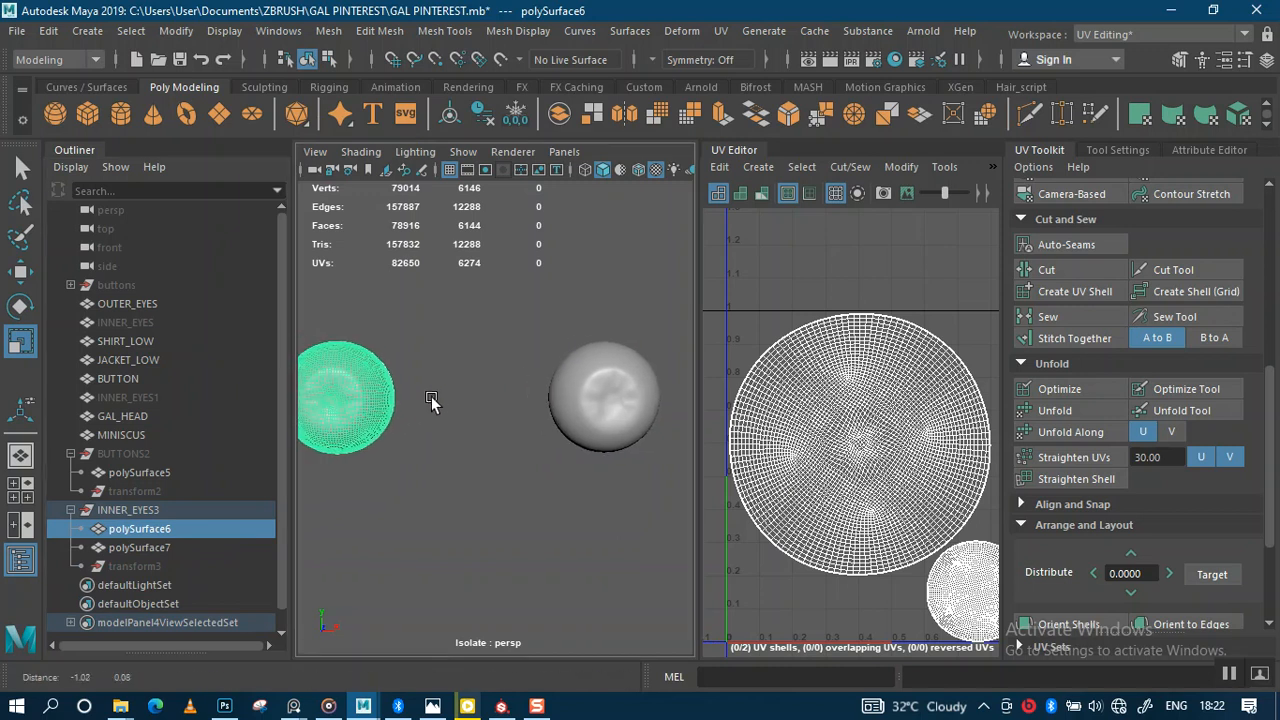
right_click_drag(420, 392, 410, 372, "alt")
left_click_drag(410, 372, 414, 428, "alt")
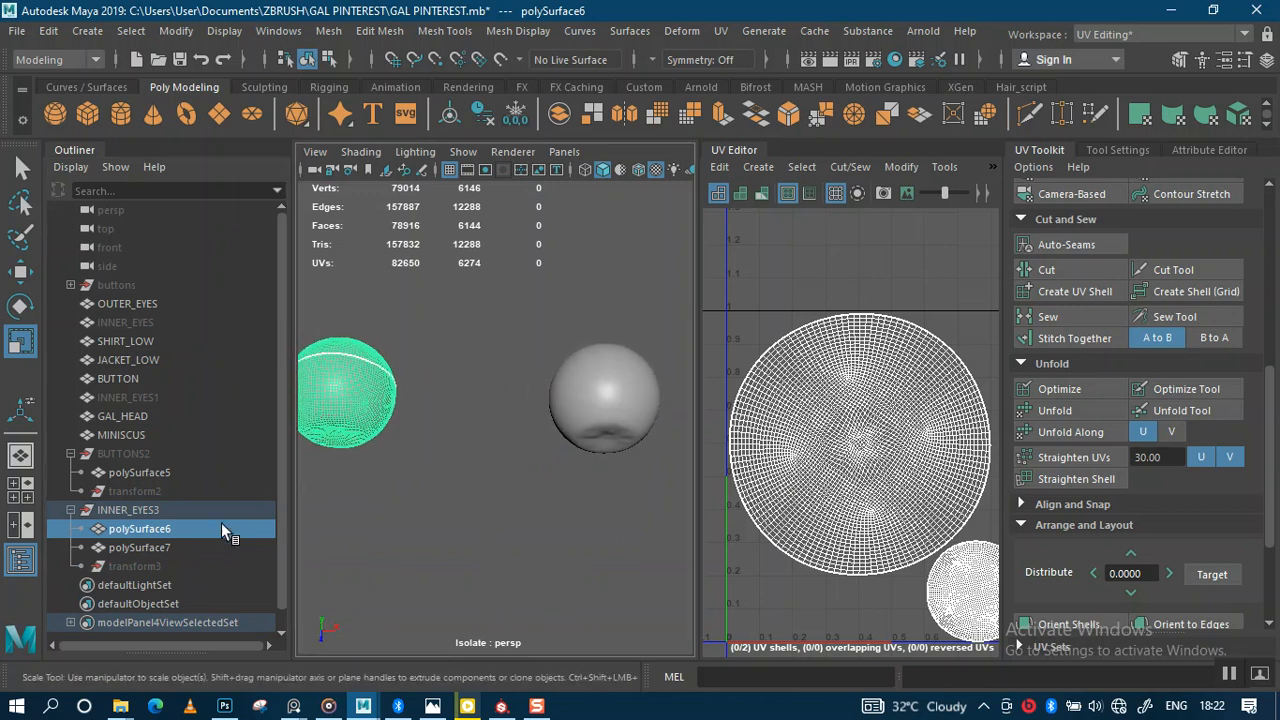
Step: Rename polySurface7 to RIGHT and polySurface6 to LEFT in the Outliner, then deselect
double_click(142, 537)
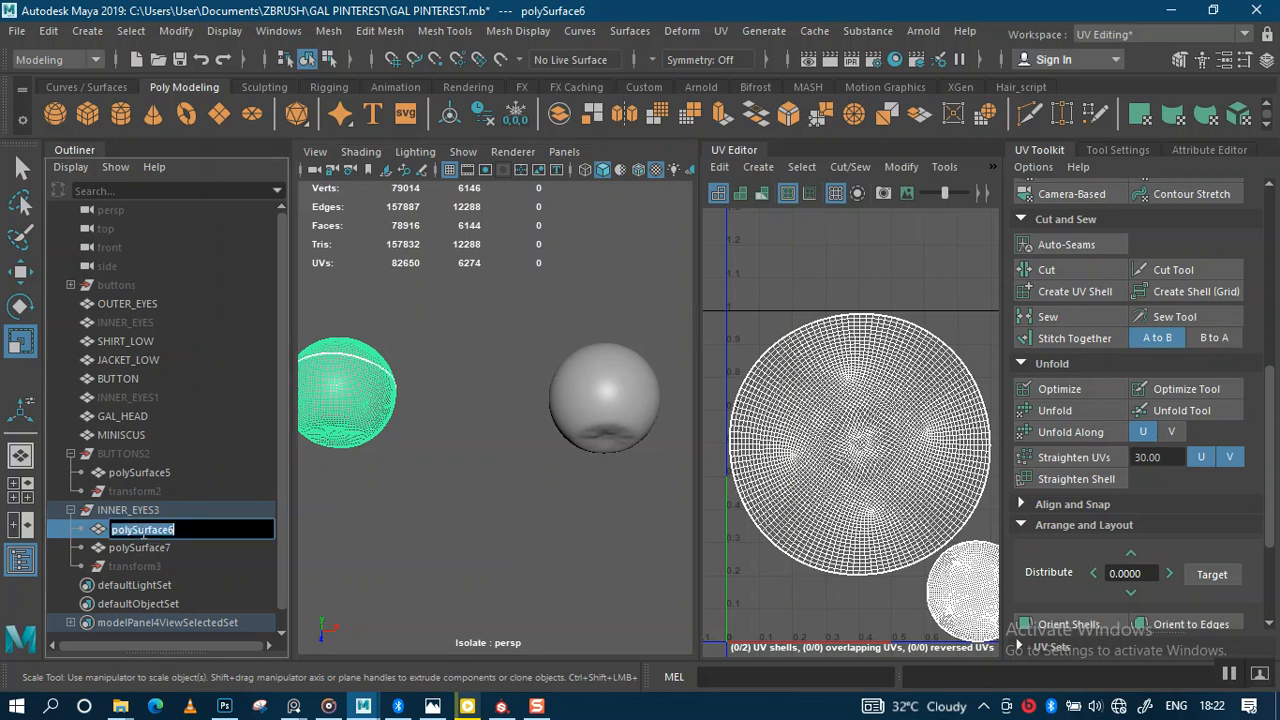
left_click(150, 548)
left_click(153, 531)
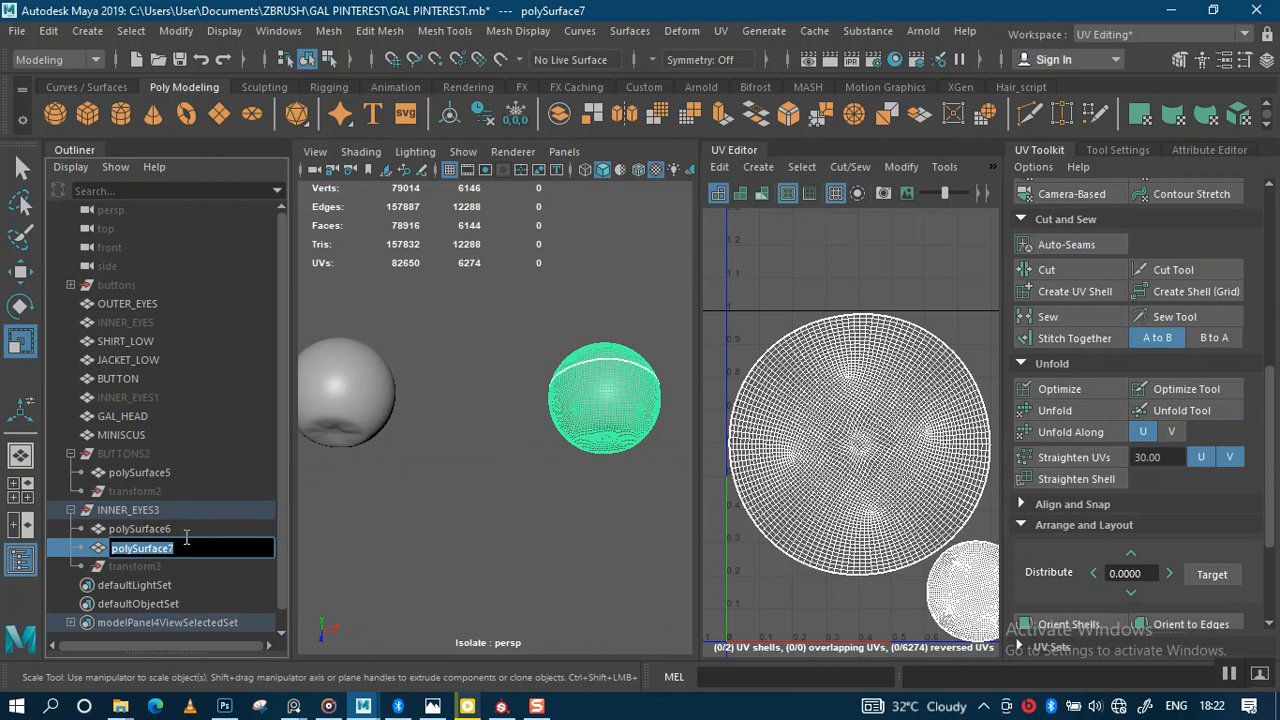
type("RIGH")
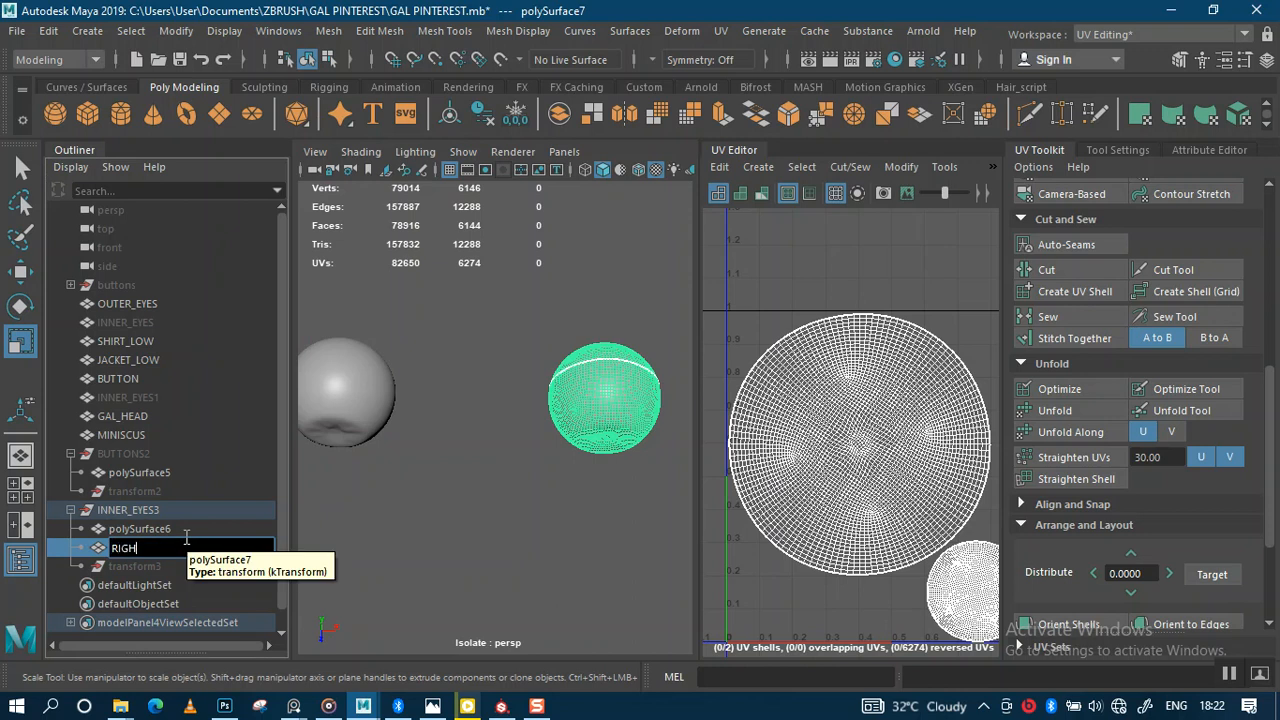
type("T")
key("Return")
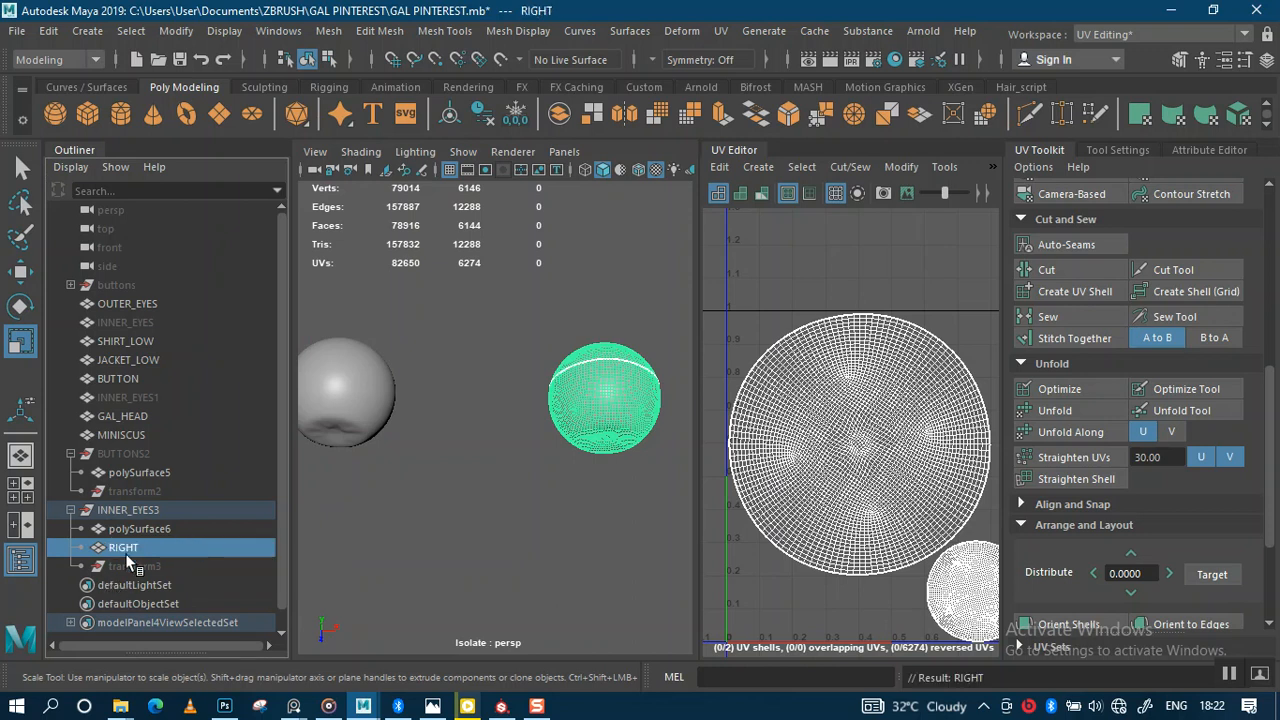
double_click(140, 529)
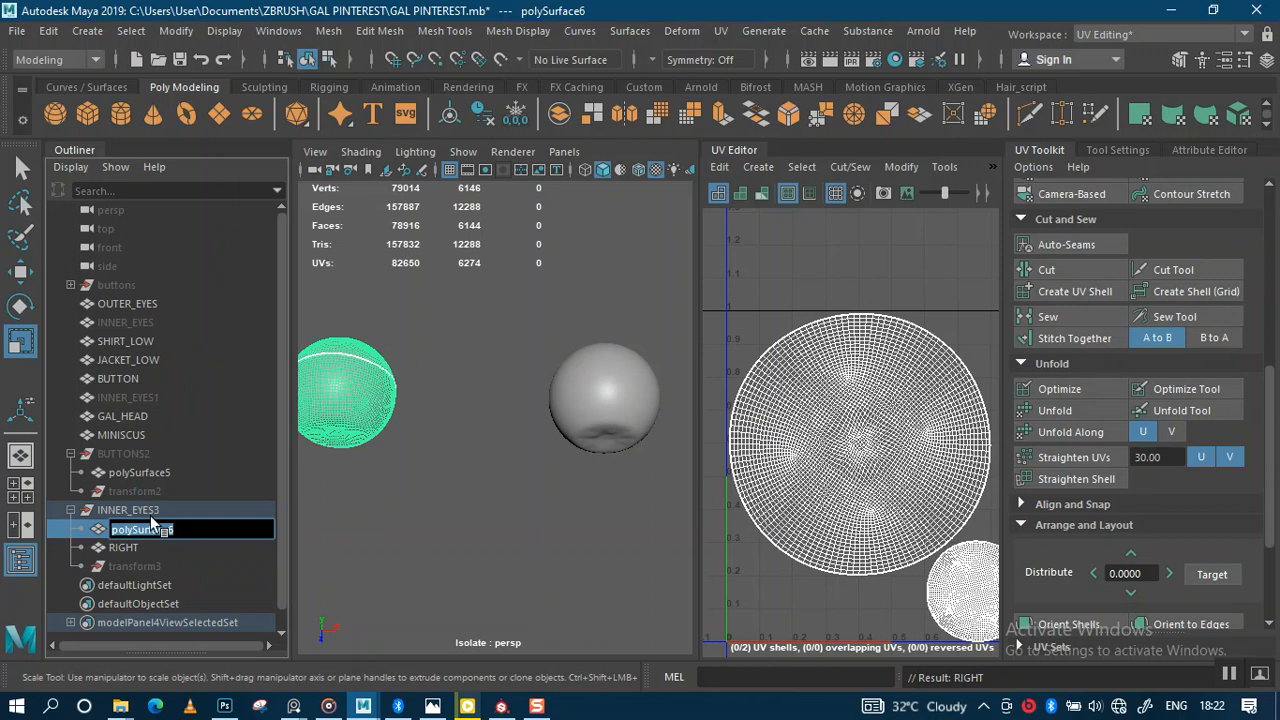
type("LEFT")
key("Return")
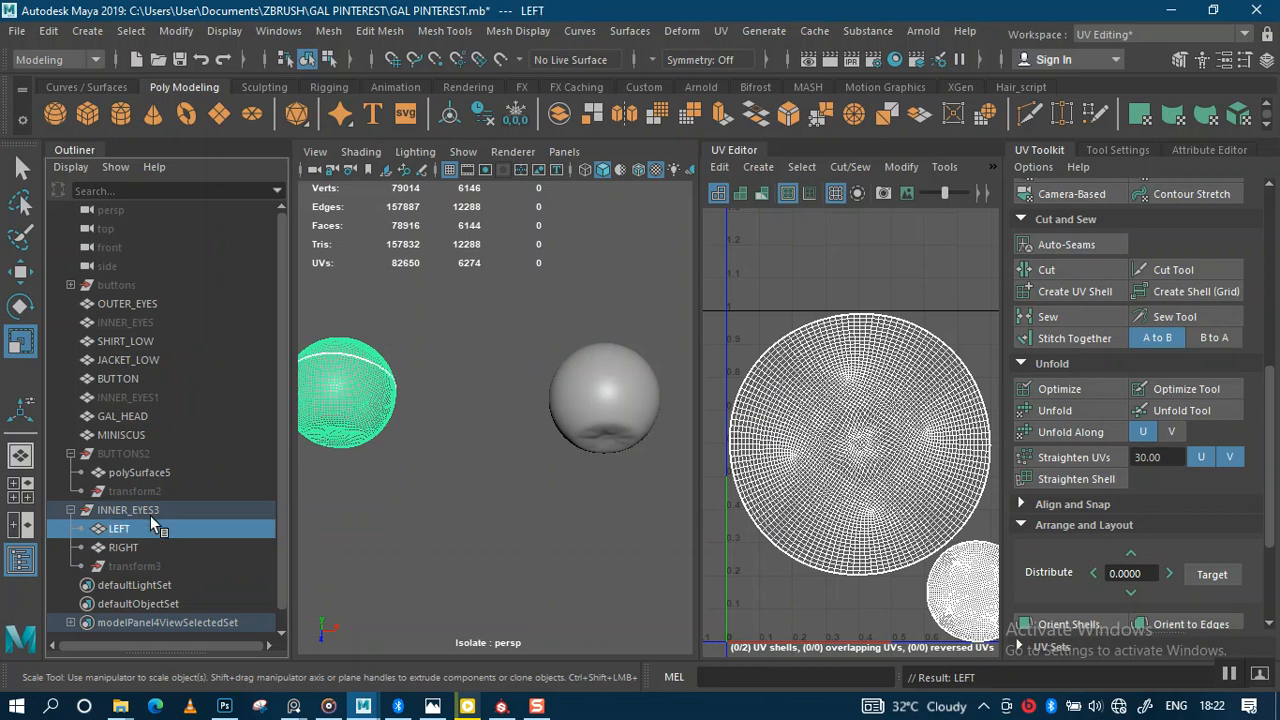
left_click(471, 507)
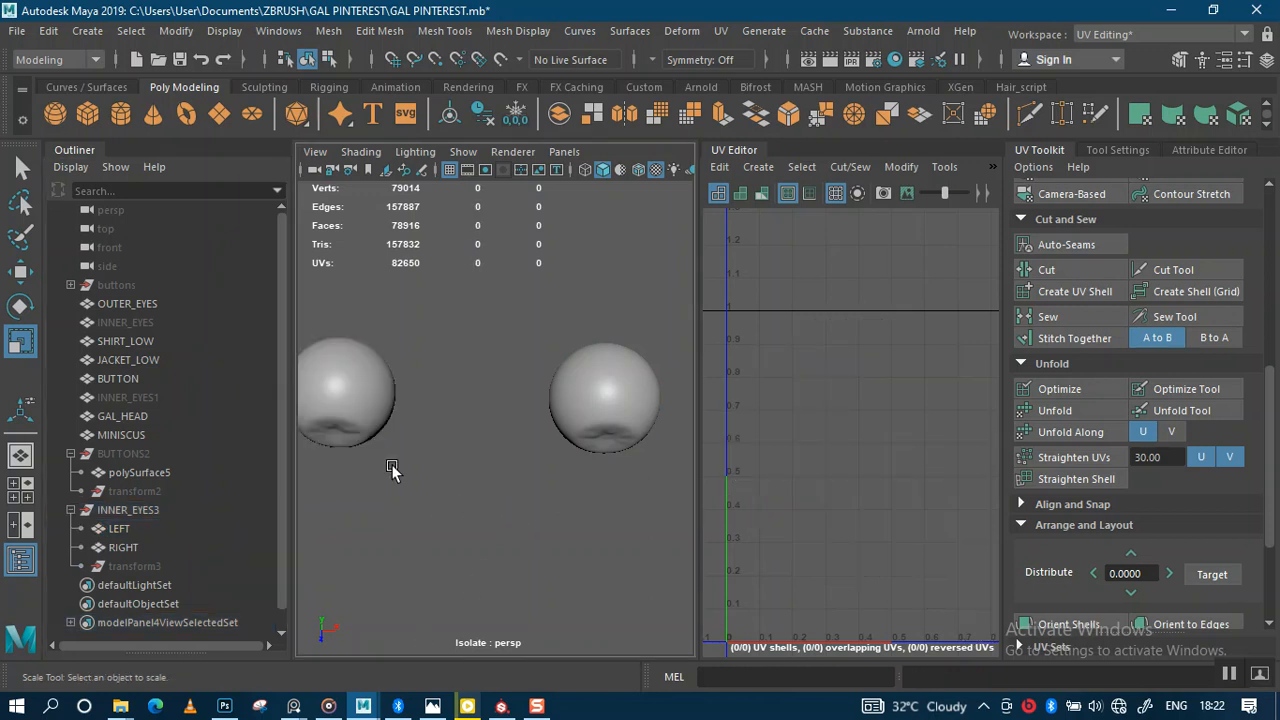
Step: Duplicate the LEFT eyeball and move the copy over onto the right eyeball
left_click(355, 415)
left_click(628, 422)
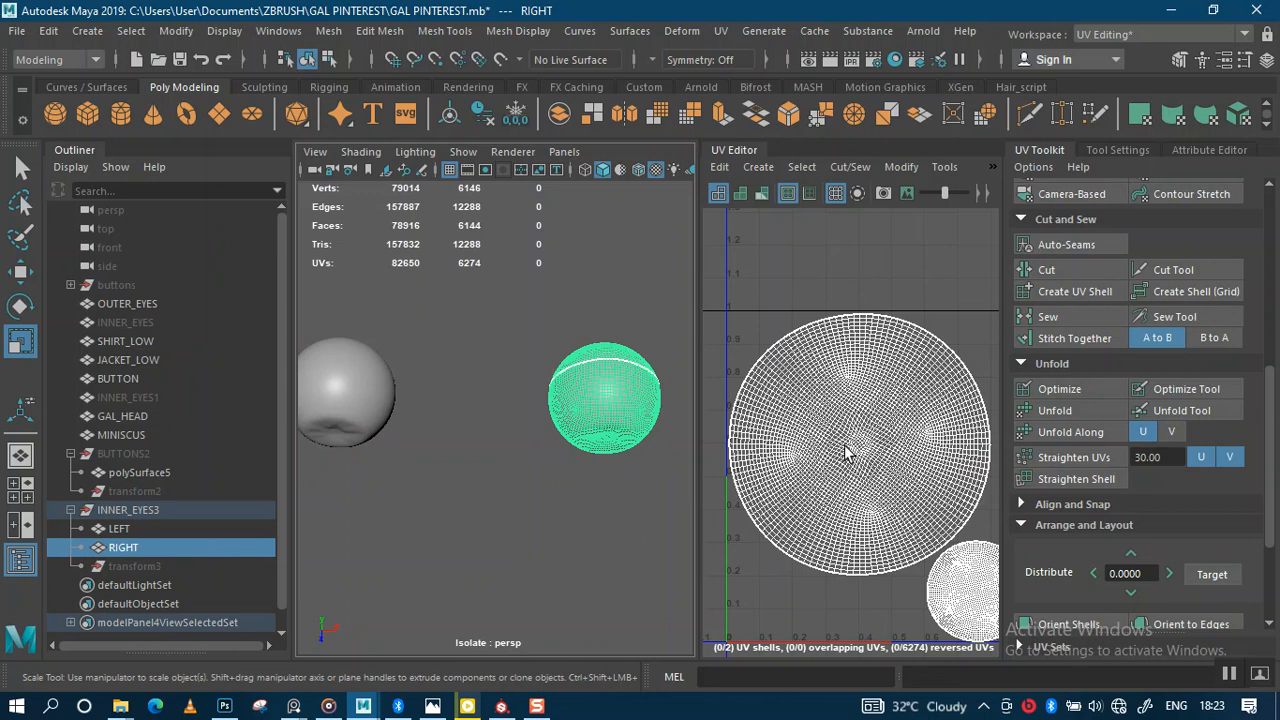
left_click(357, 395)
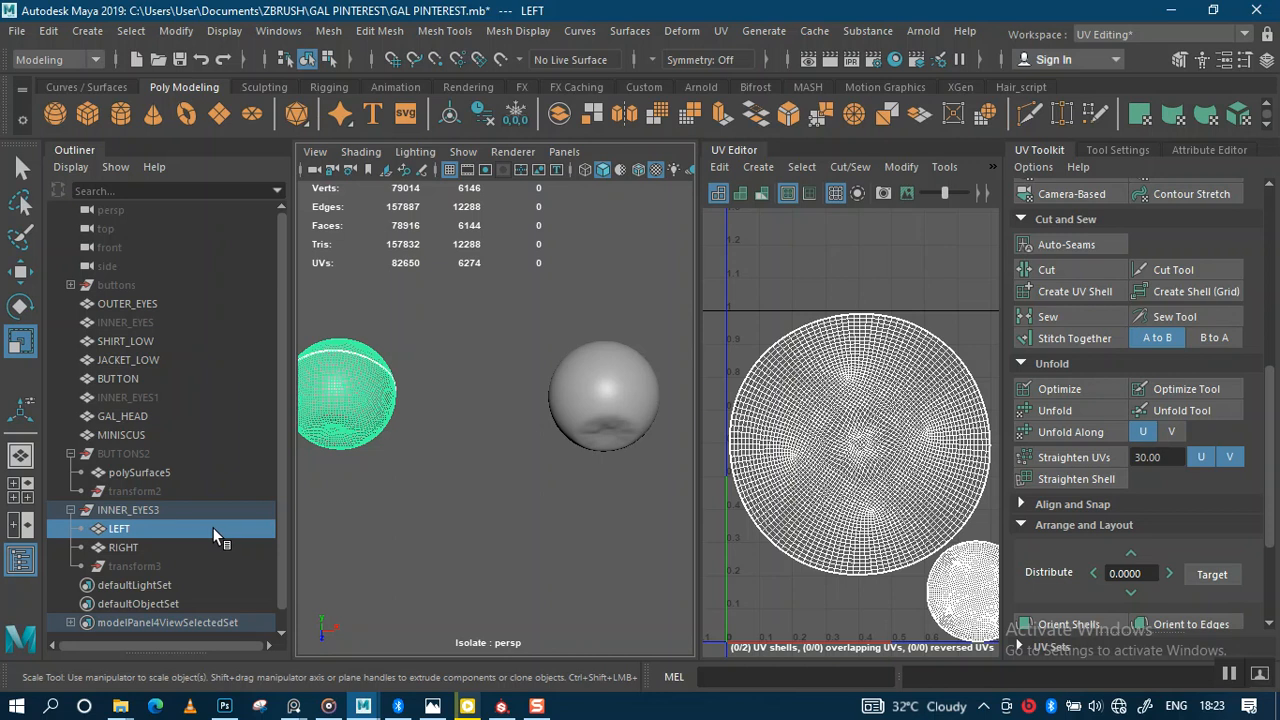
key("ctrl+d")
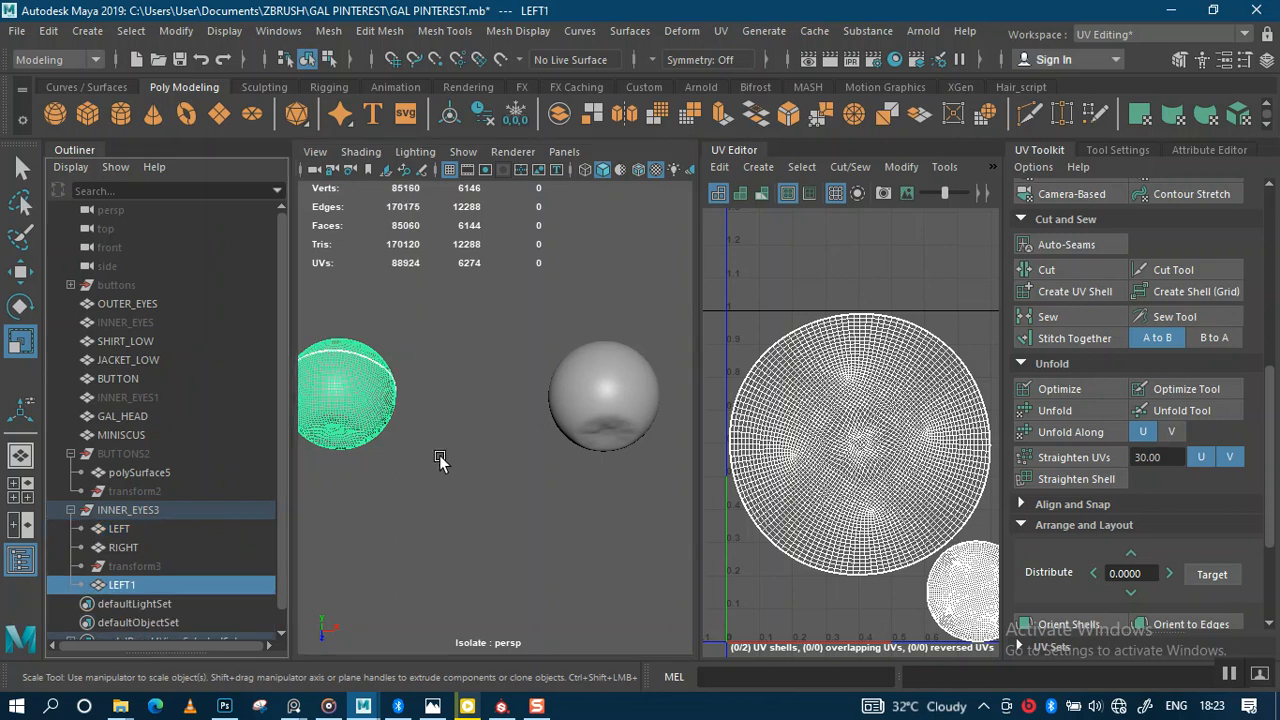
key("w")
left_click_drag(423, 394, 677, 419)
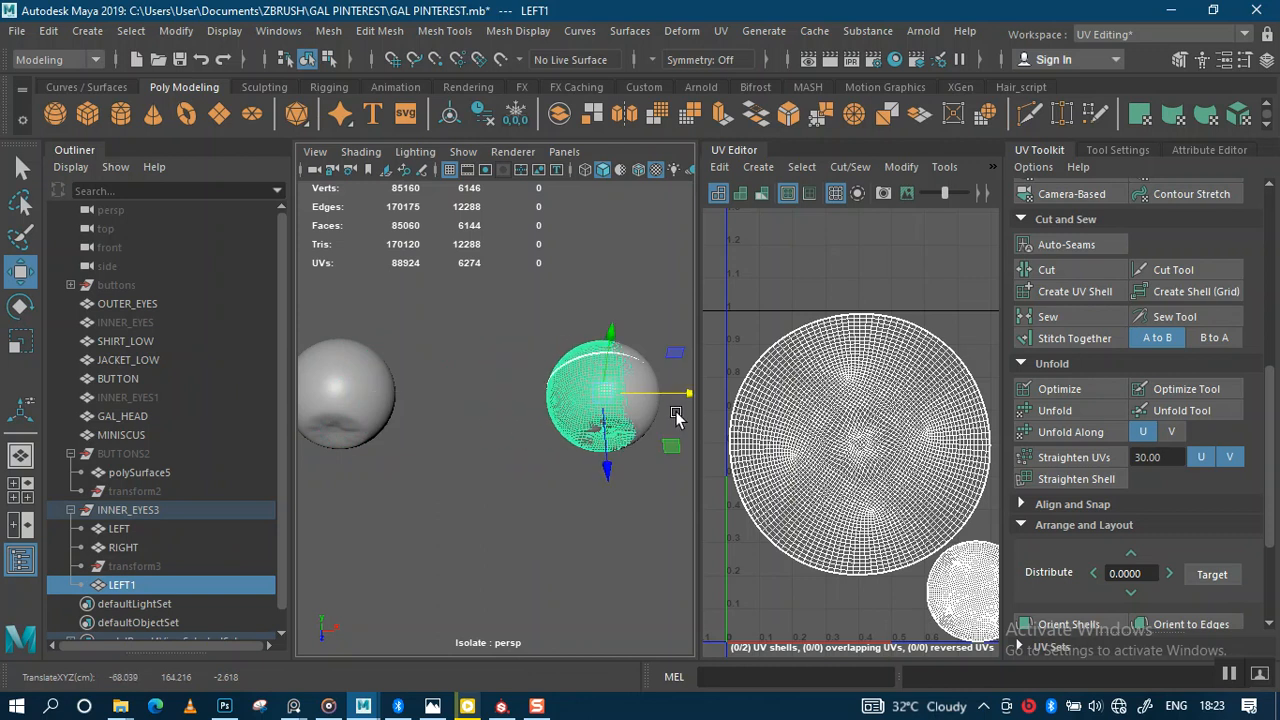
Step: Nudge LEFT1 slightly along X and switch to the four-view panel layout
scroll(549, 410, "up", 4)
middle_click_drag(540, 446, 357, 456, "alt")
scroll(513, 425, "up", 5)
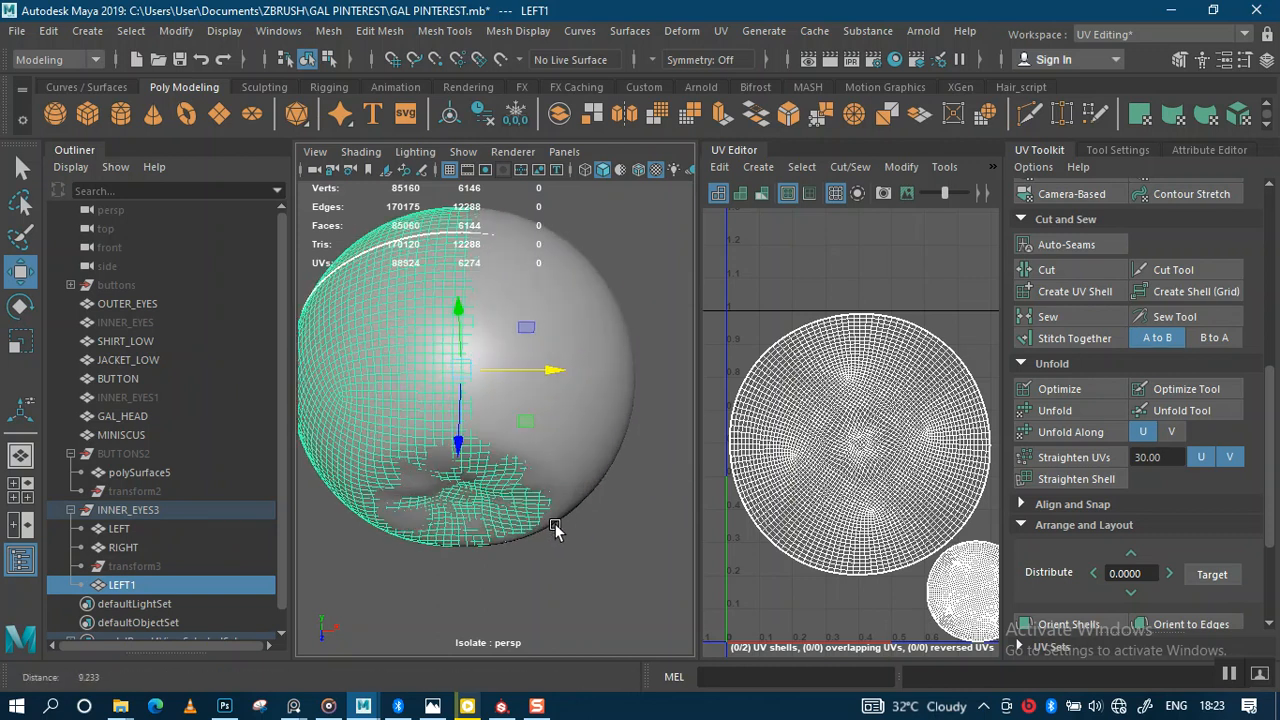
left_click_drag(546, 364, 557, 366)
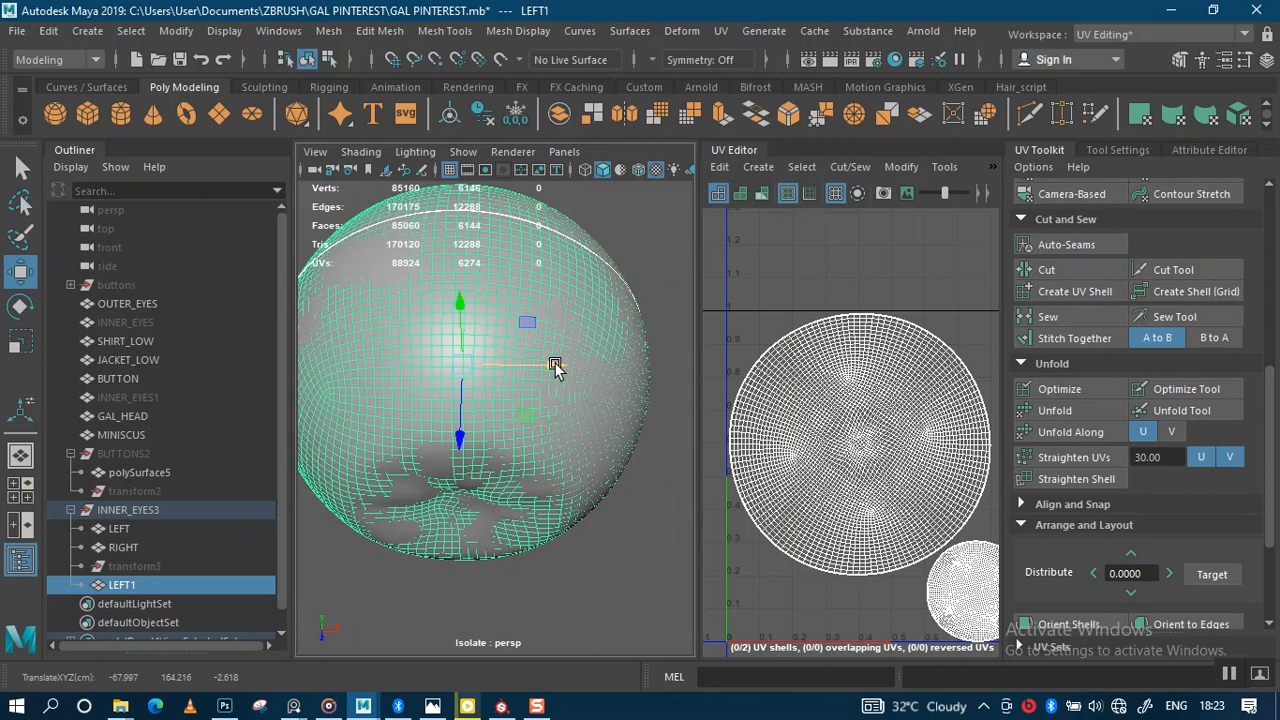
key("space")
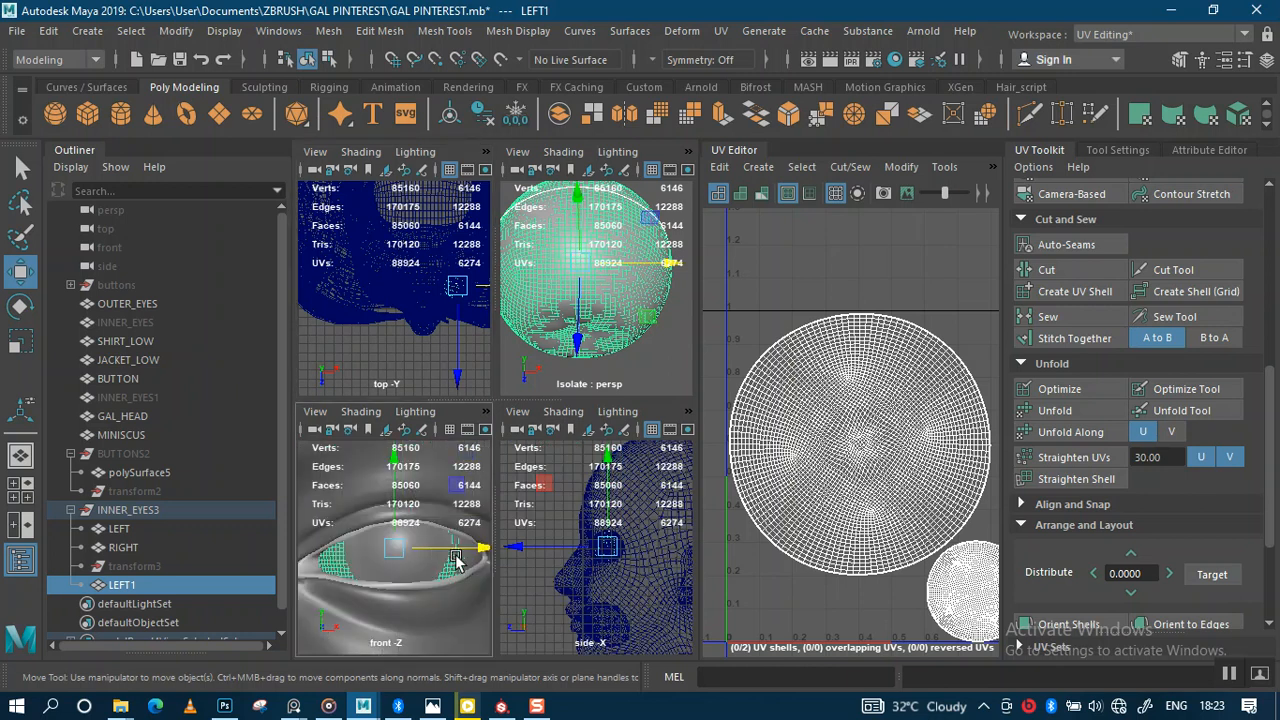
Step: Frame the LEFT1 eye in the side and top views and isolate it in the top and front views
key("f")
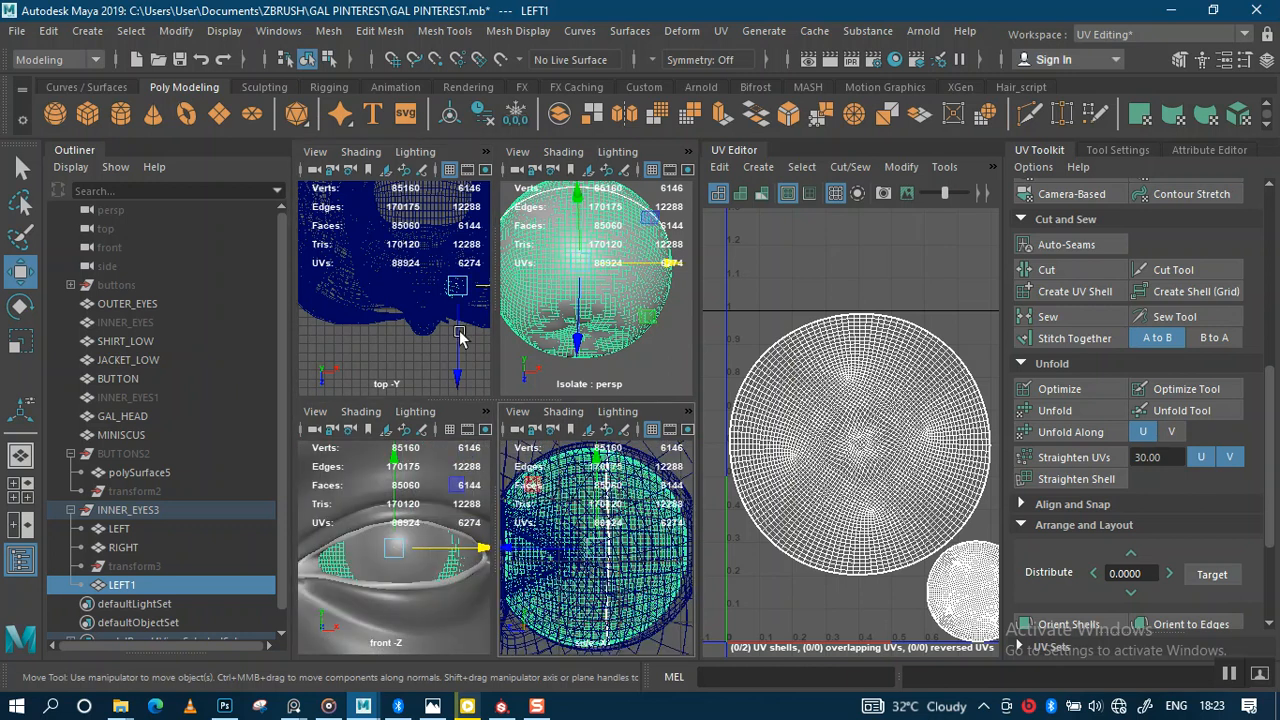
key("f")
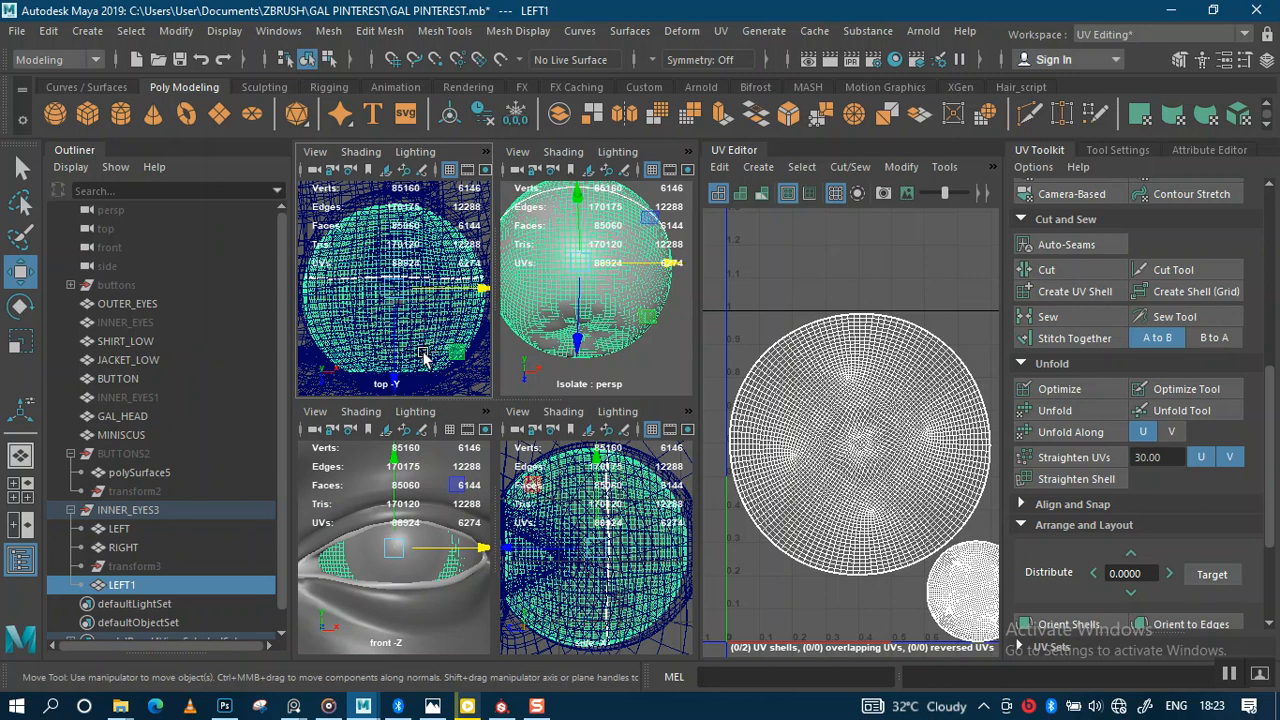
key("ctrl+1")
key("ctrl+1")
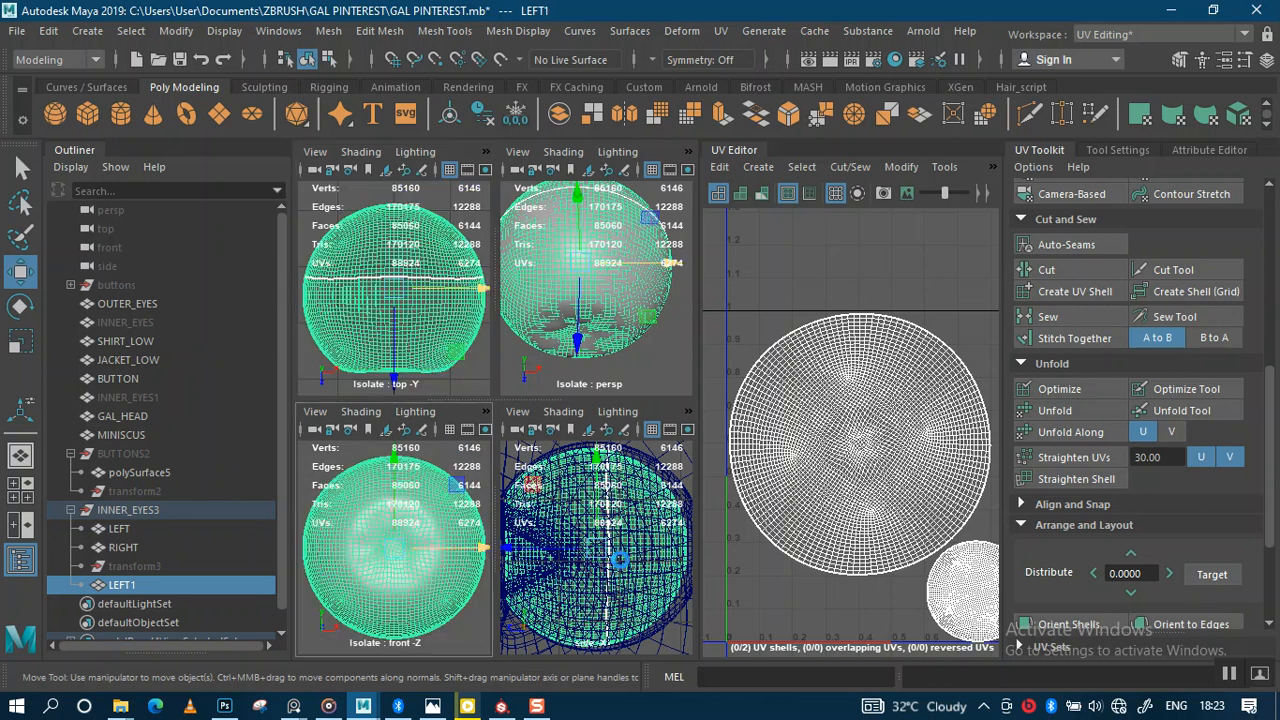
key("ctrl+1")
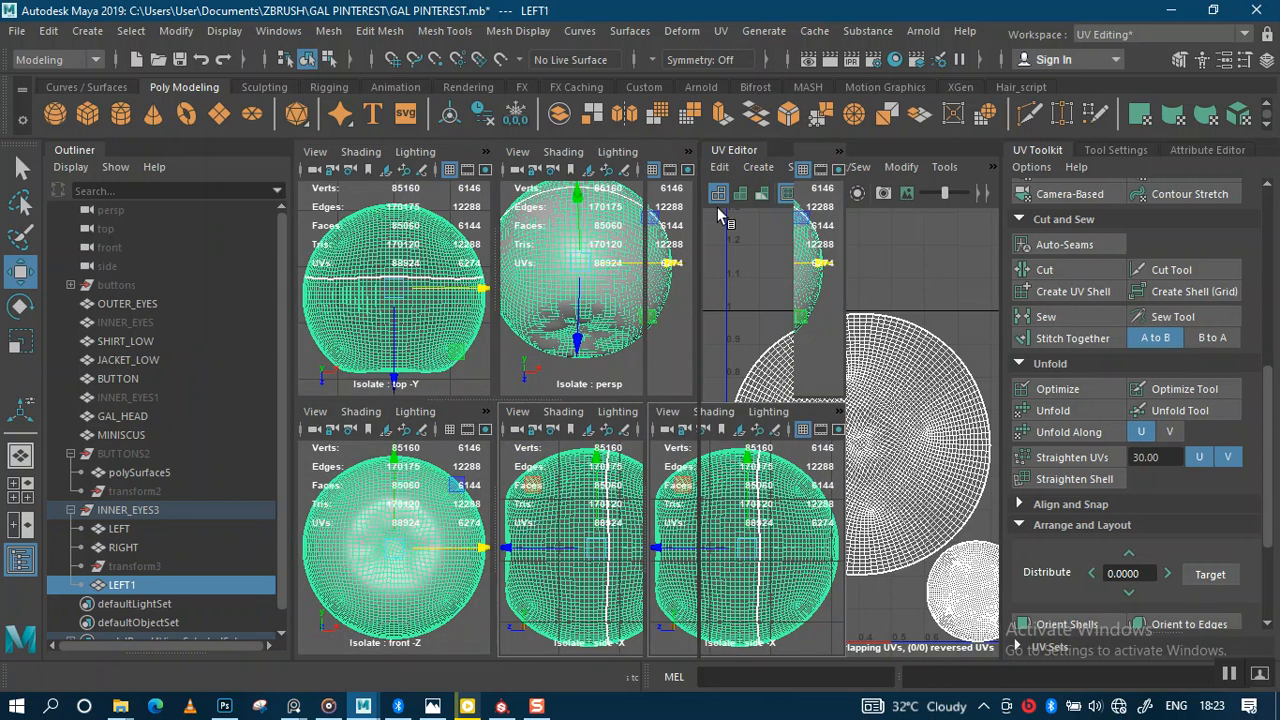
scroll(533, 497, "down", 5)
scroll(799, 502, "down", 5)
scroll(799, 502, "up", 6)
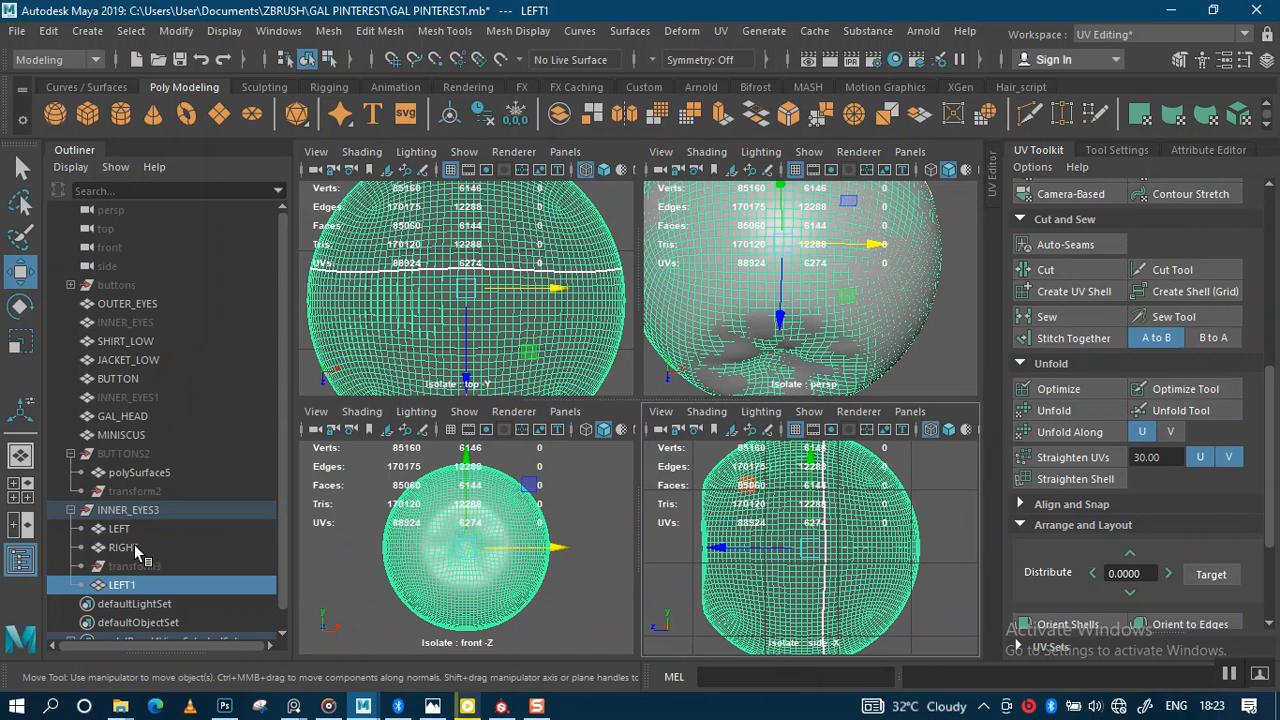
Step: Select the RIGHT and LEFT1 eyes, test-move them along one axis, then reselect only LEFT1
left_click(135, 549, "shift")
left_click(135, 550)
left_click(135, 584, "ctrl")
left_click(501, 307)
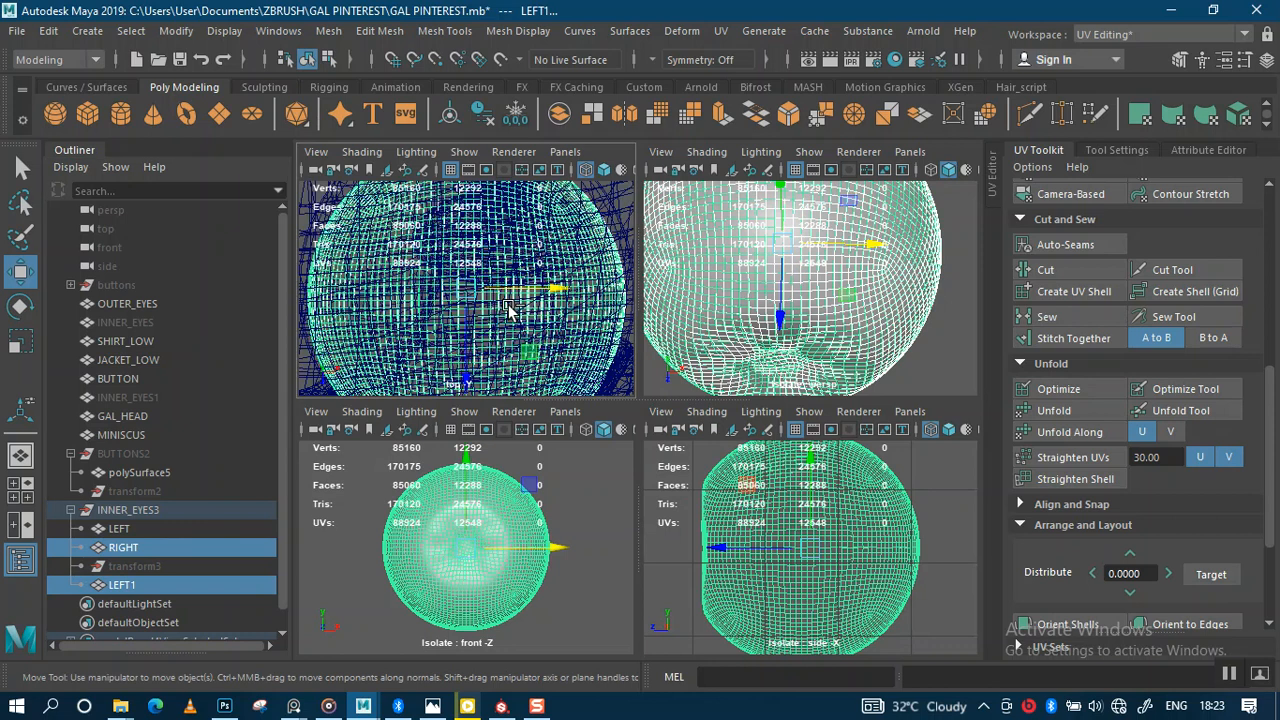
left_click(475, 537)
left_click(815, 555)
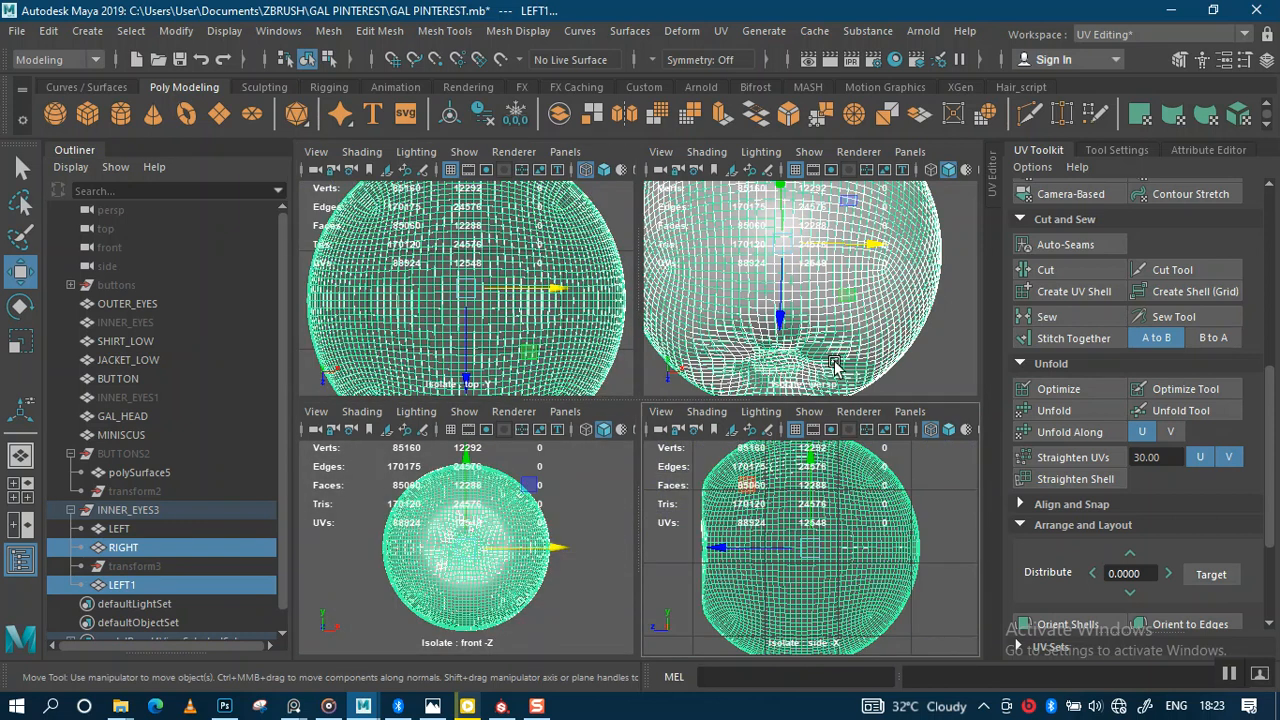
scroll(842, 310, "down", 2)
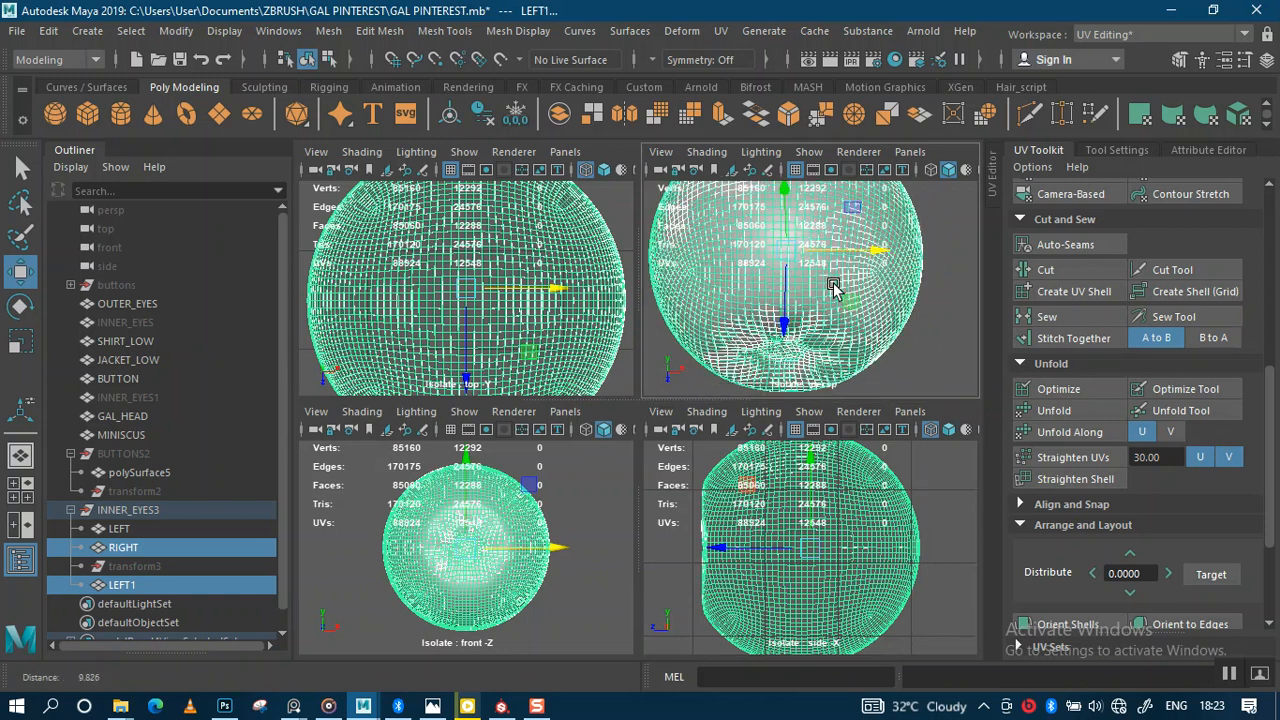
middle_click_drag(787, 325, 771, 386)
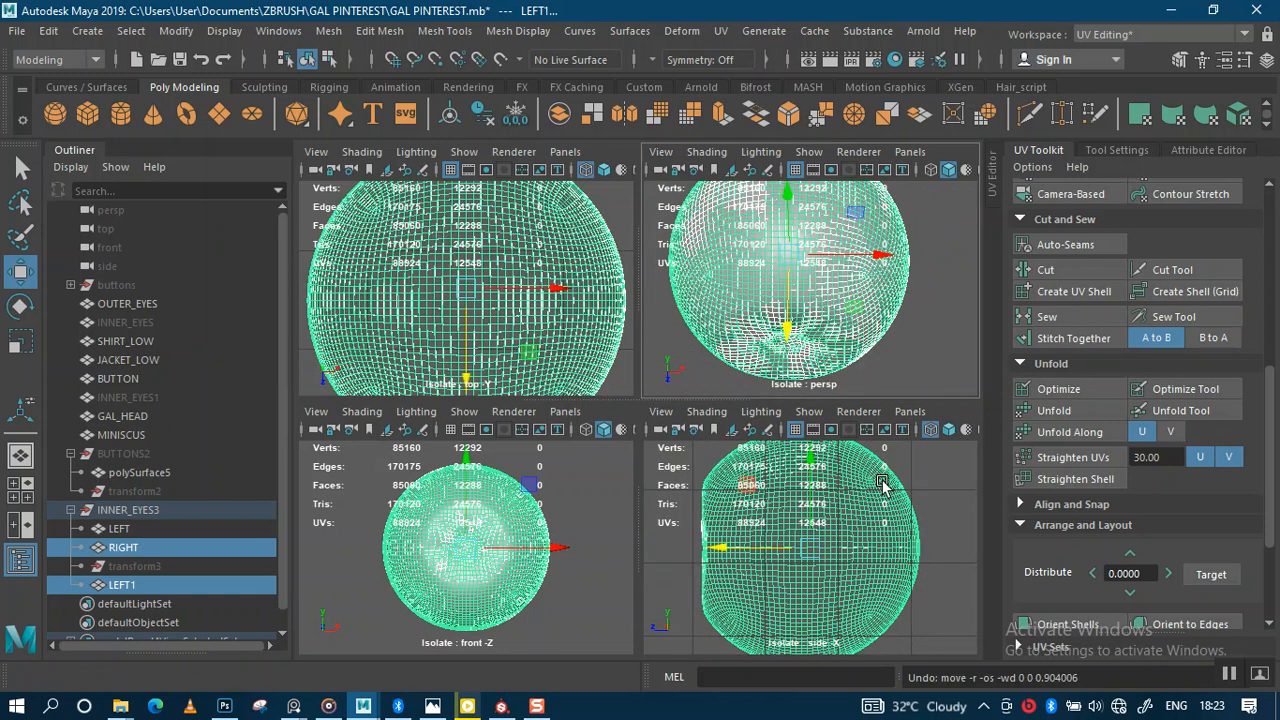
left_click(670, 495)
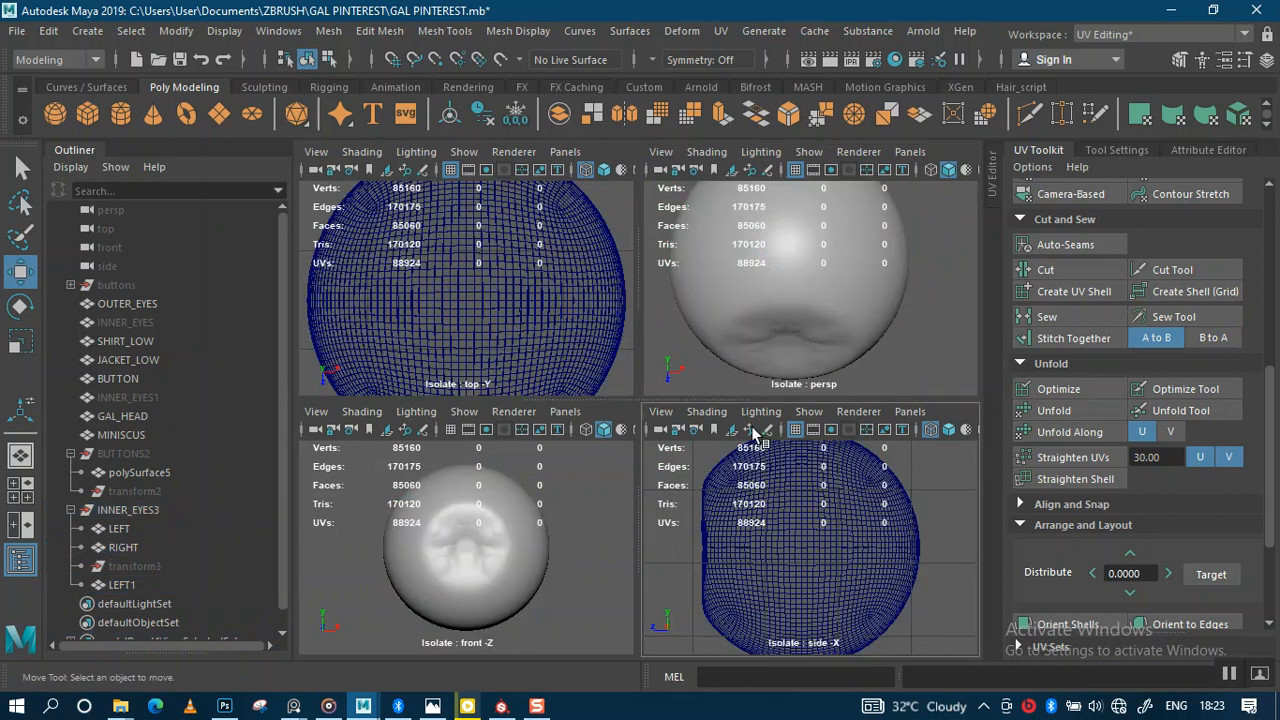
left_click(122, 585)
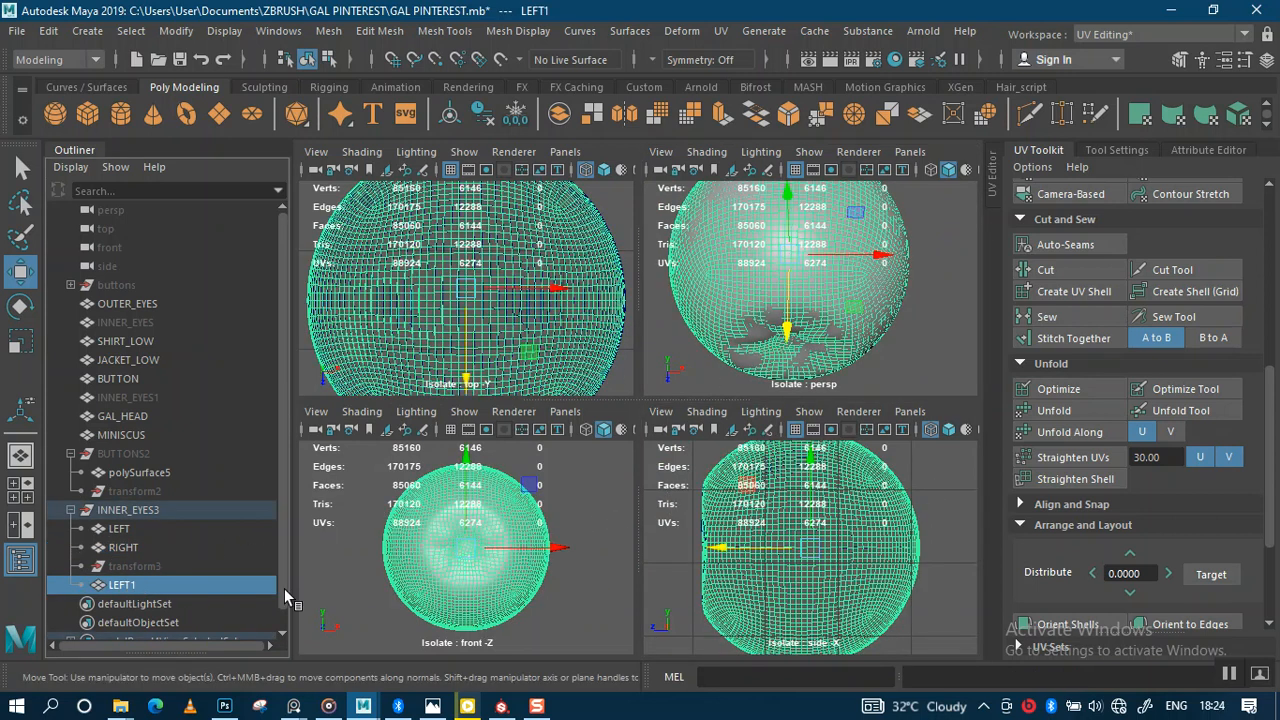
Step: Exit isolation in the side, front and top views, then isolate the LEFT1 and RIGHT eyes in front
left_click(122, 548, "ctrl")
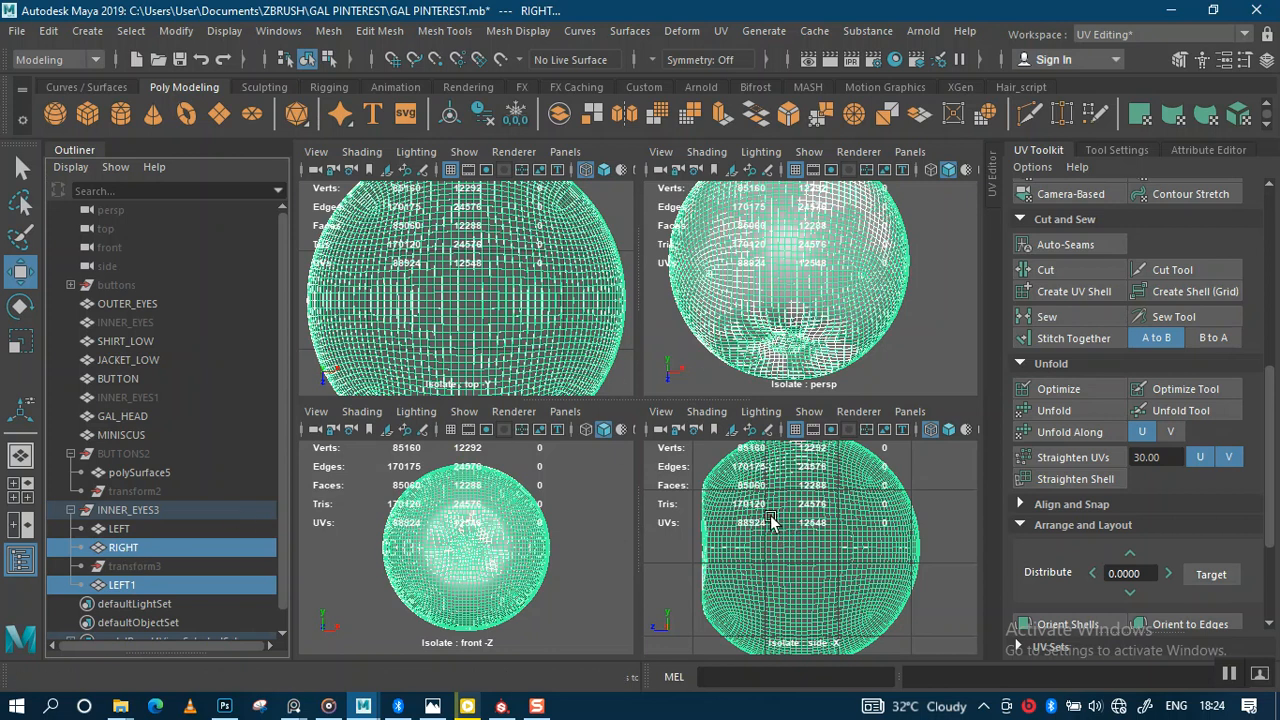
scroll(776, 511, "down", 3)
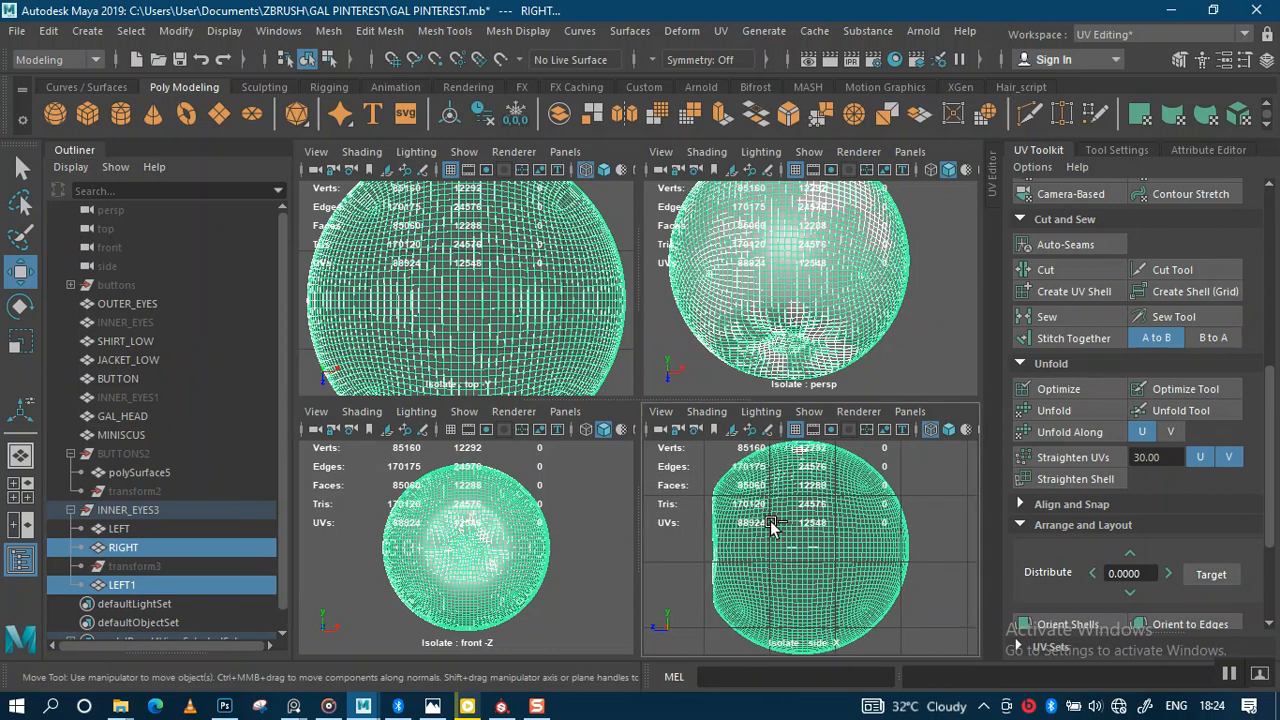
key("ctrl+1")
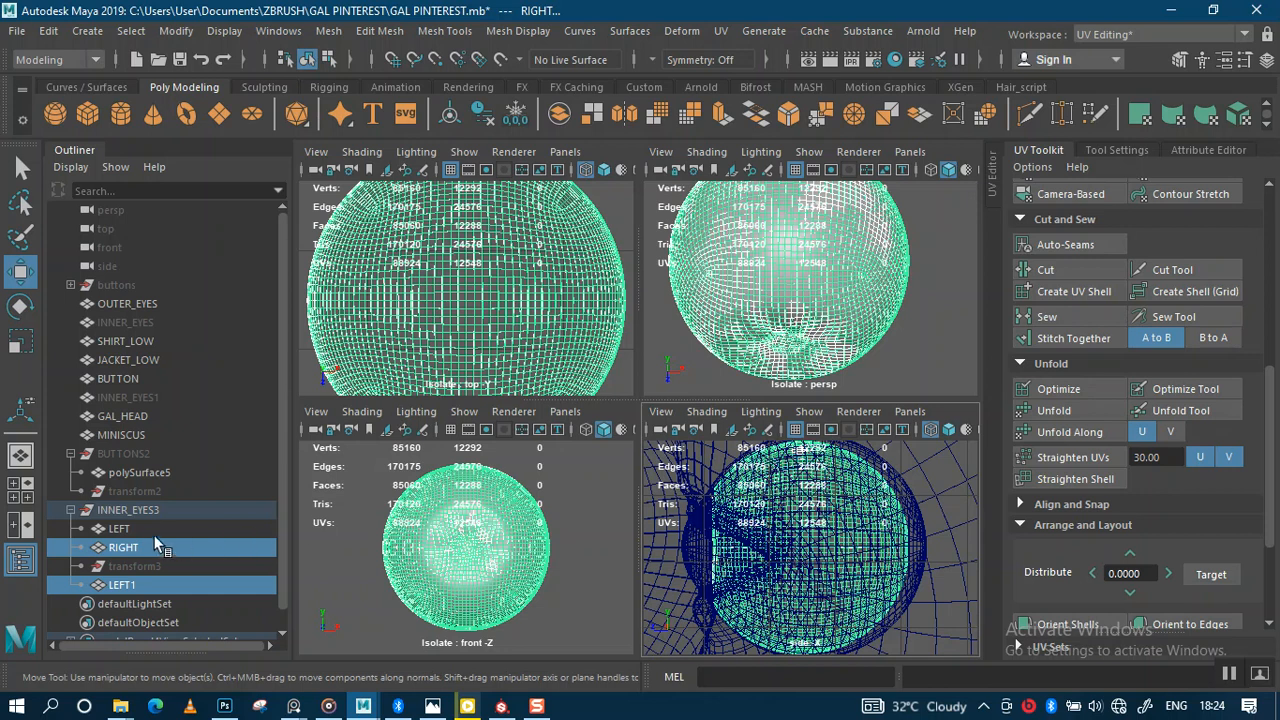
key("ctrl+1")
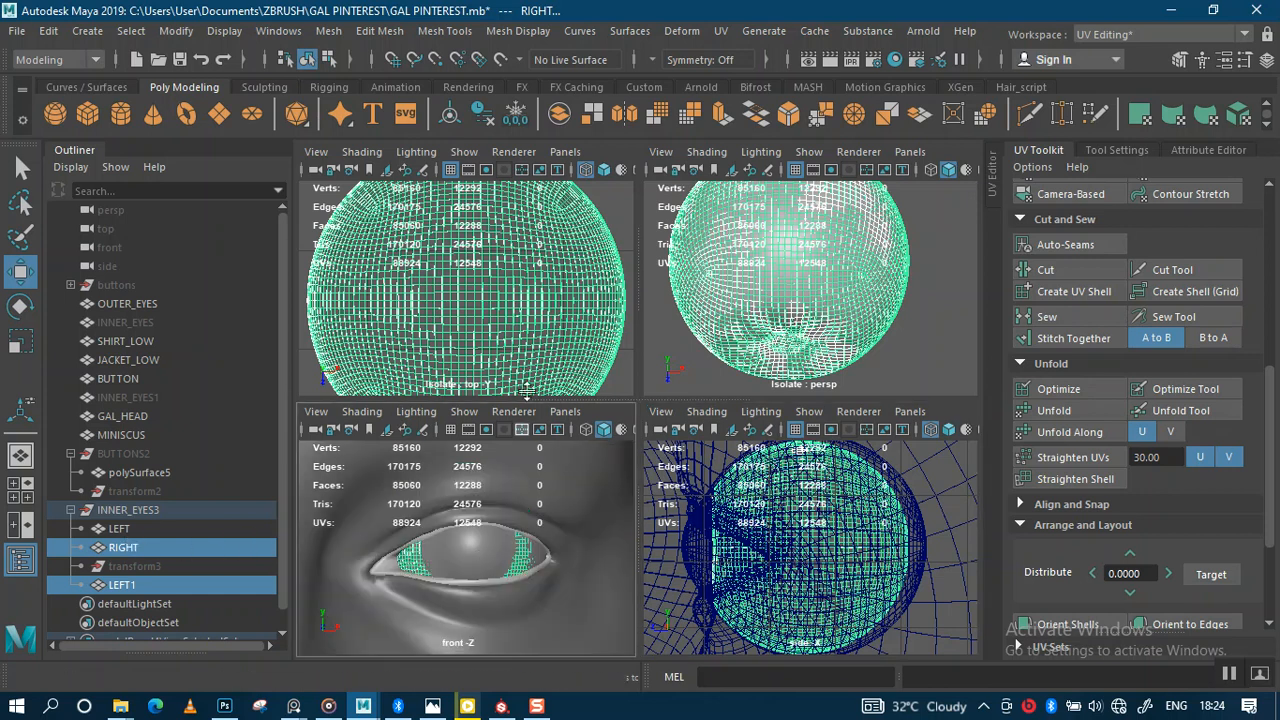
key("ctrl+1")
left_click(110, 587)
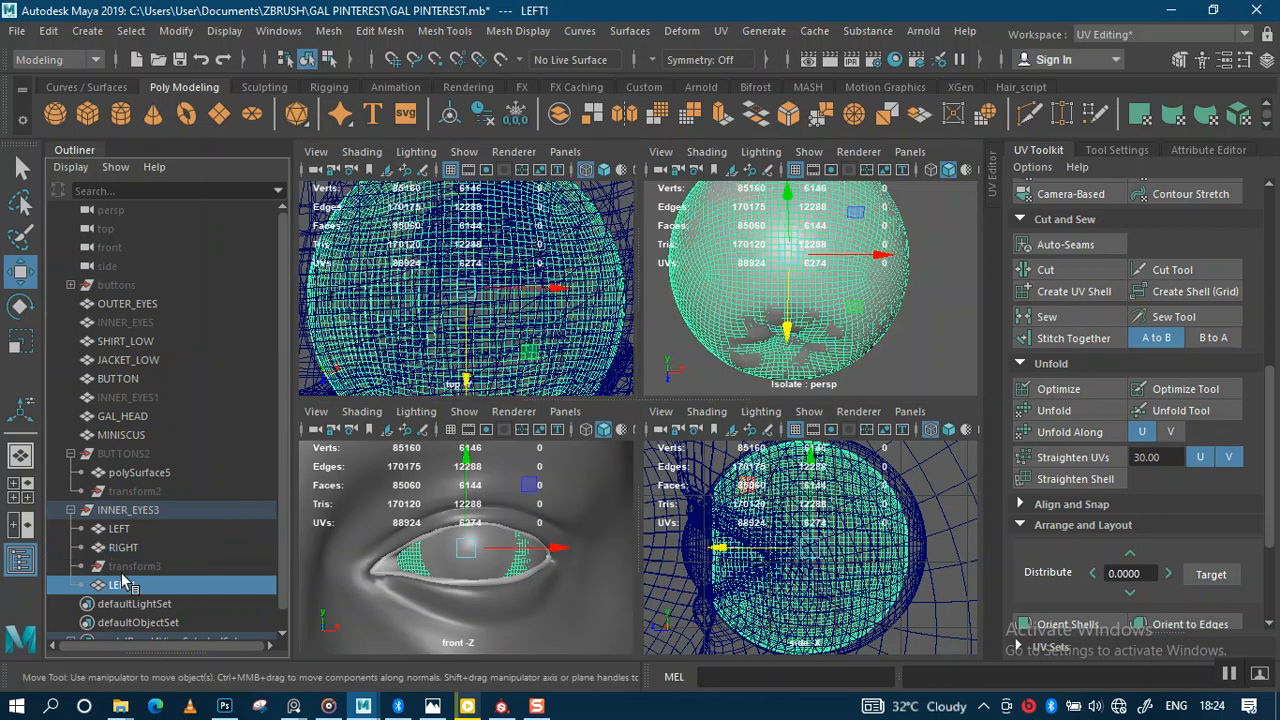
left_click(128, 549, "ctrl")
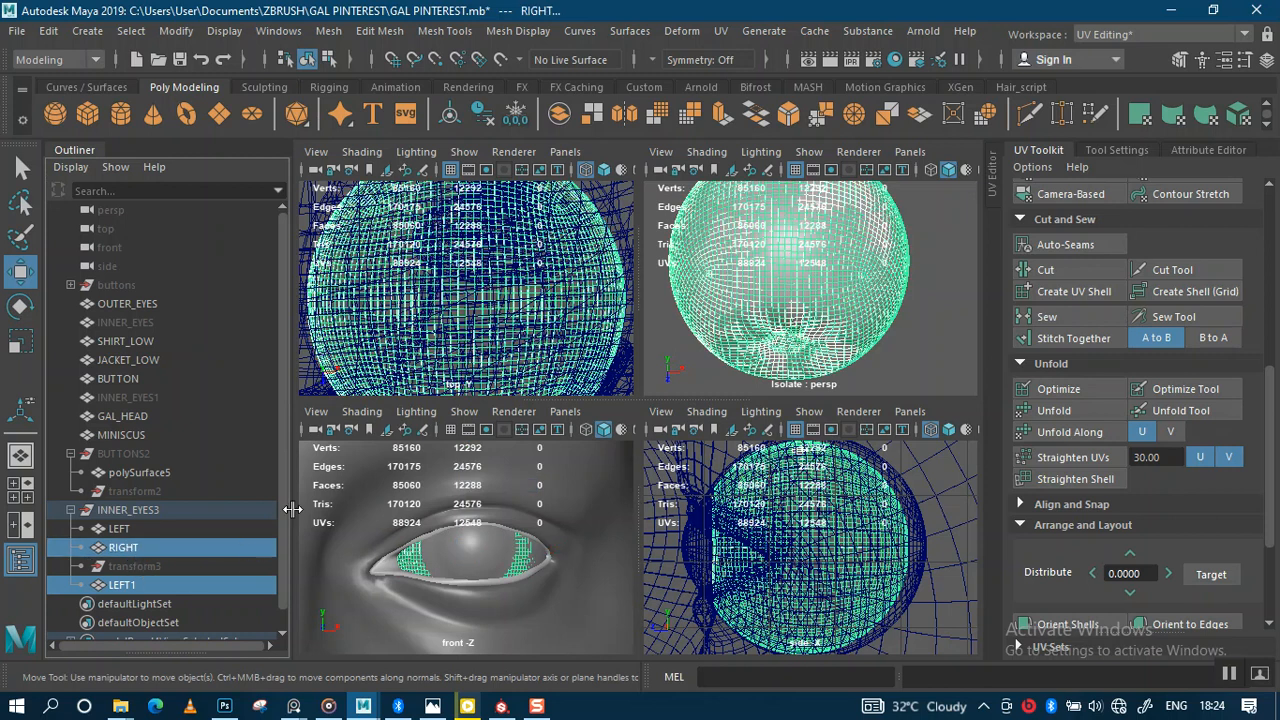
scroll(517, 525, "down", 3)
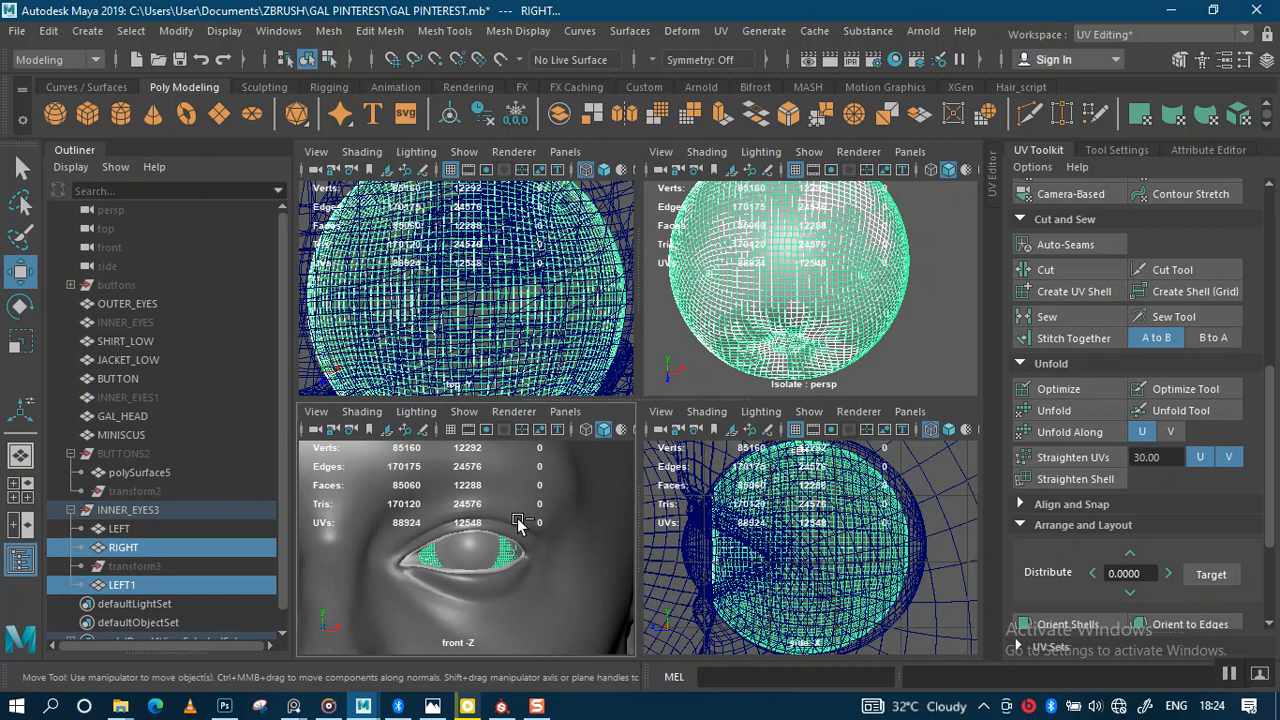
key("ctrl+1")
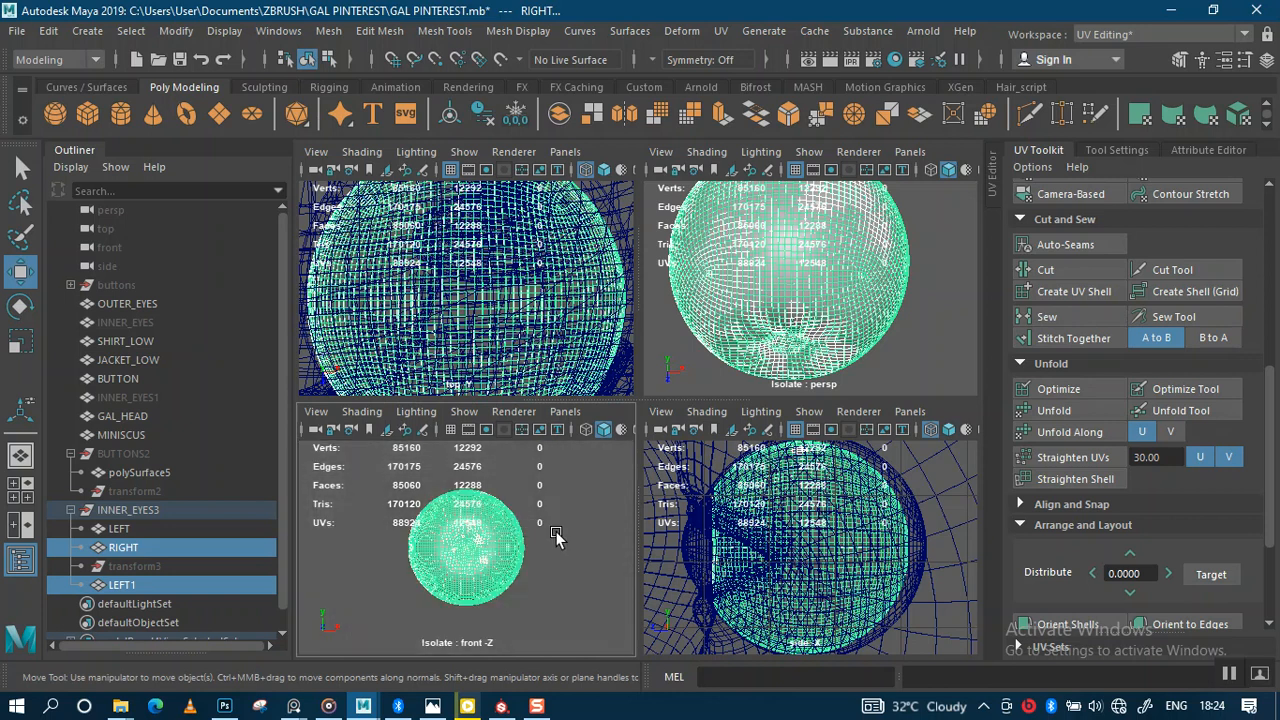
Step: Test-move the LEFT1 eye along X and undo the move
left_click(584, 562)
left_click(121, 587)
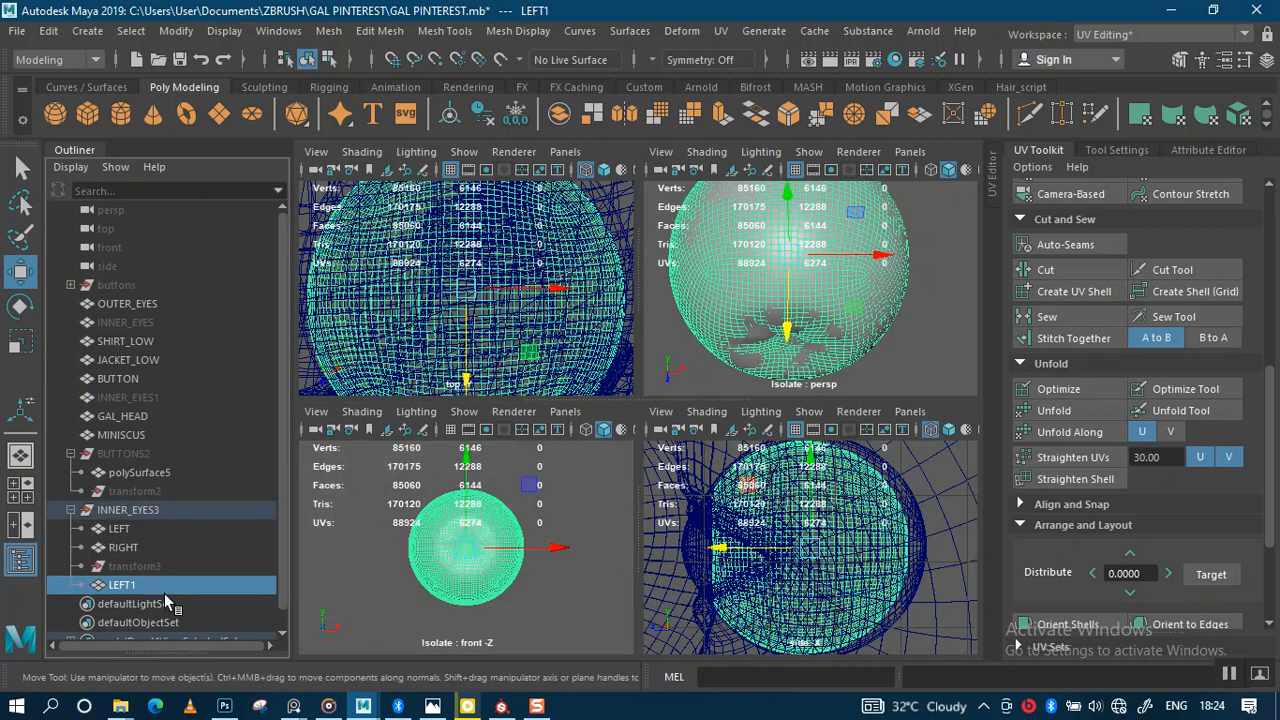
left_click_drag(540, 556, 484, 553)
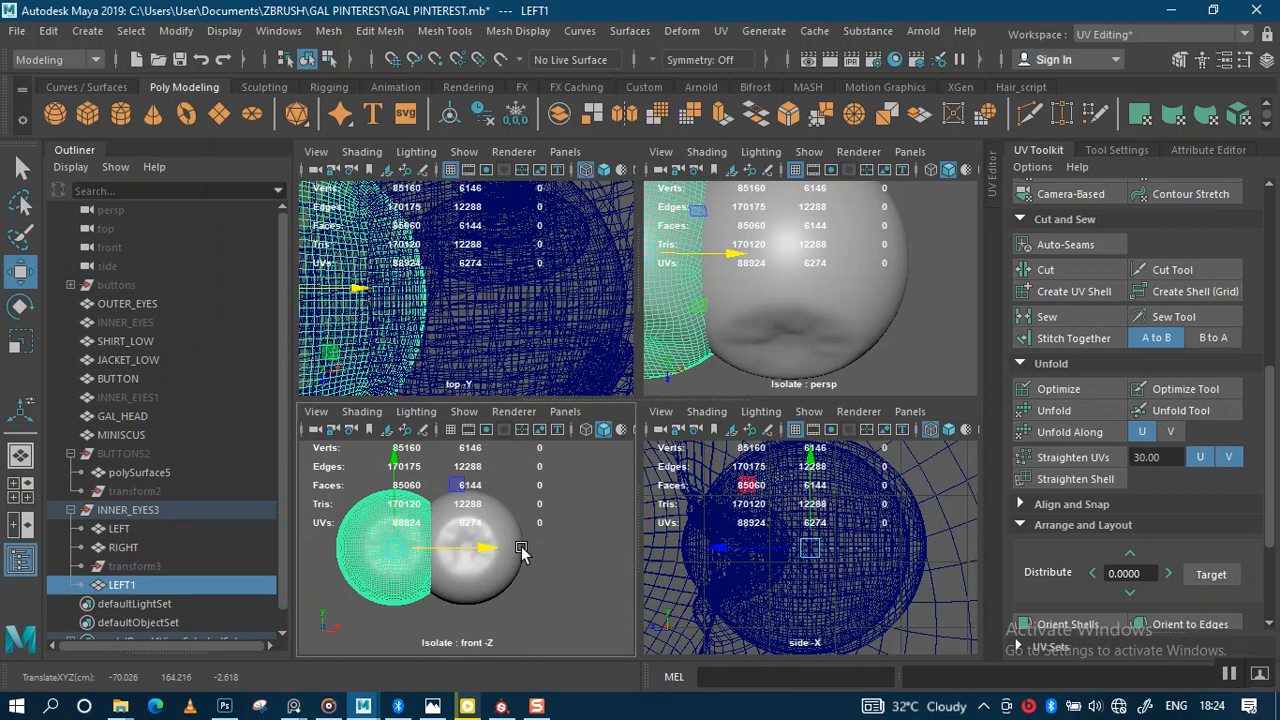
key("ctrl+z")
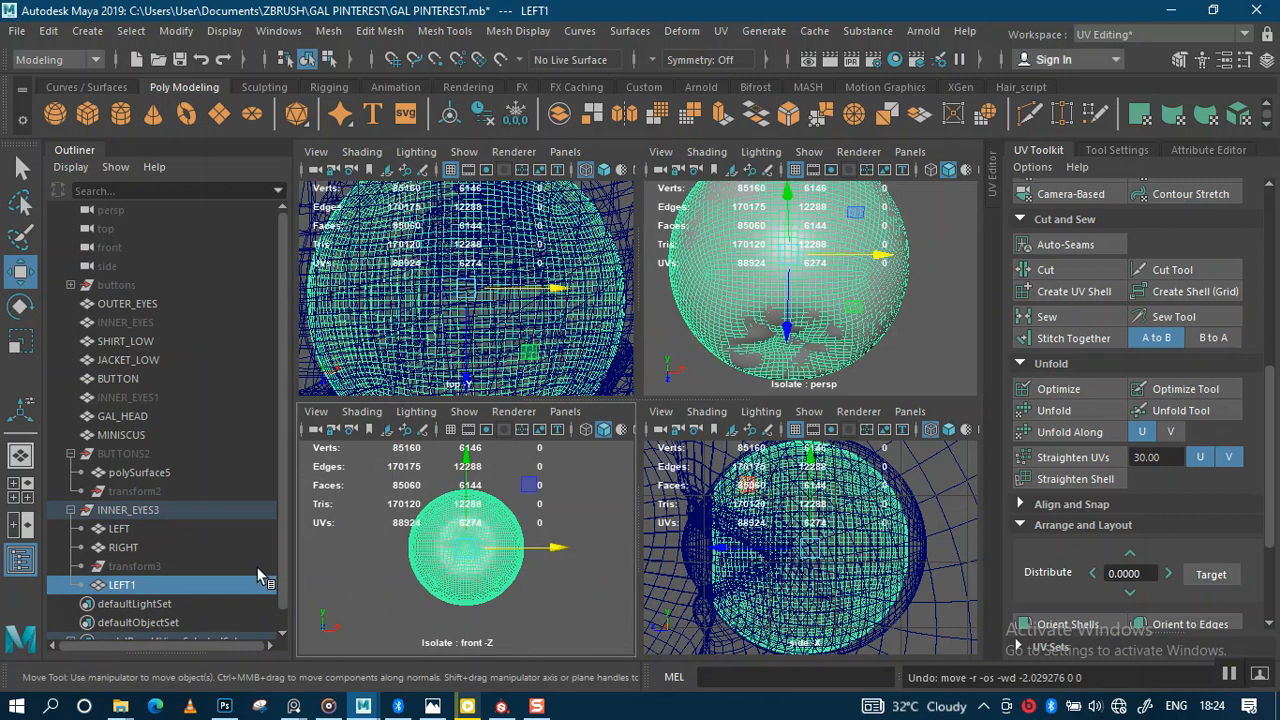
Step: Isolate the RIGHT and LEFT1 eyes in the side view, test-move LEFT1 along Z, and undo
left_click(133, 550, "ctrl")
scroll(840, 547, "down", 3)
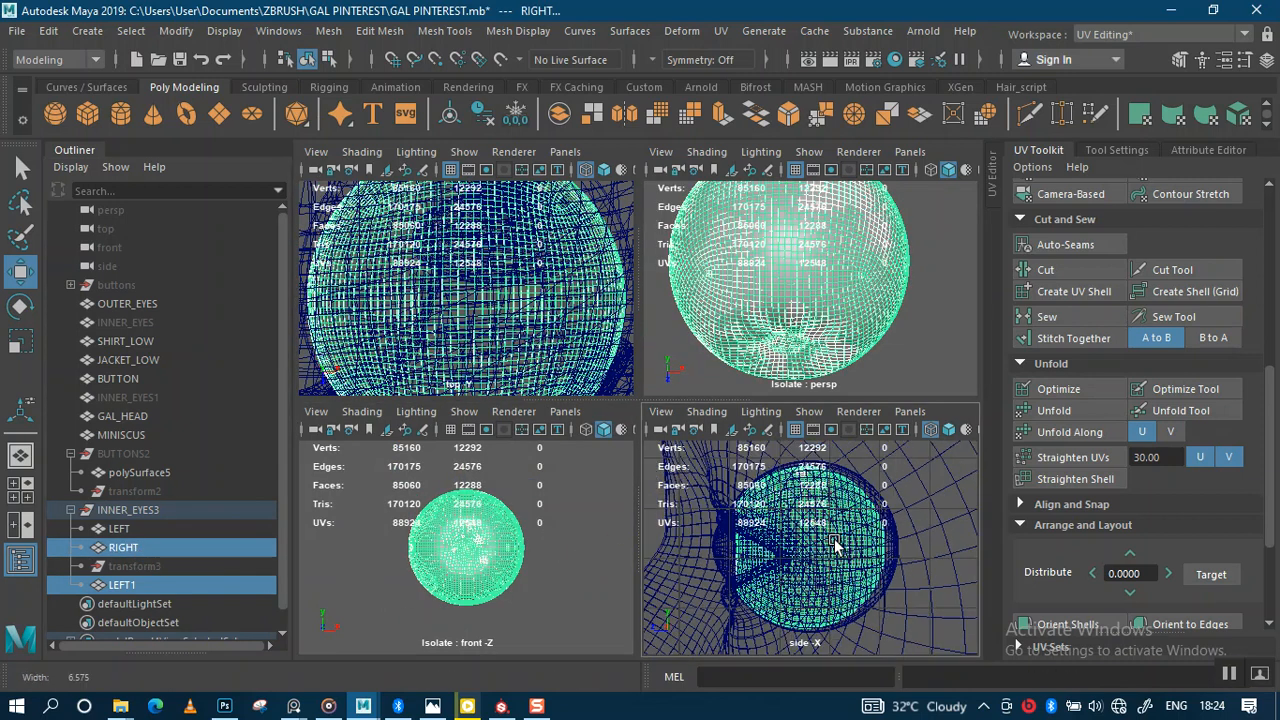
key("ctrl+1")
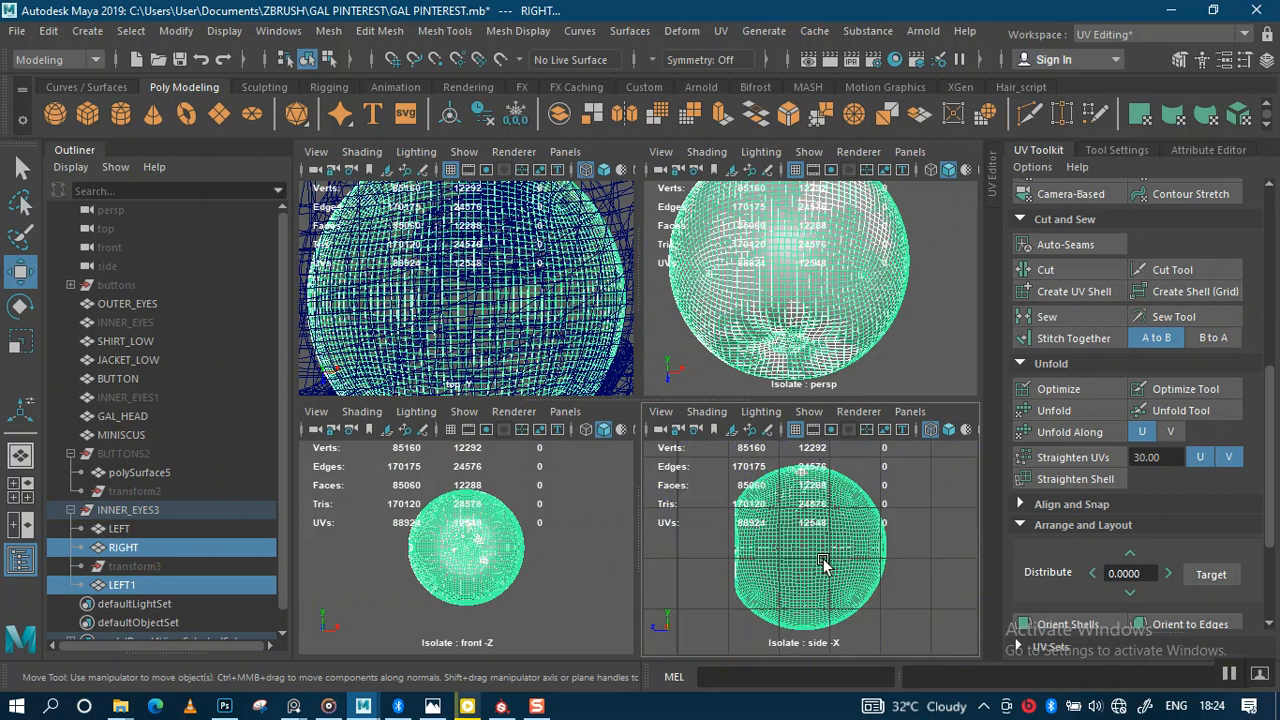
left_click(150, 585)
left_click_drag(722, 547, 677, 551)
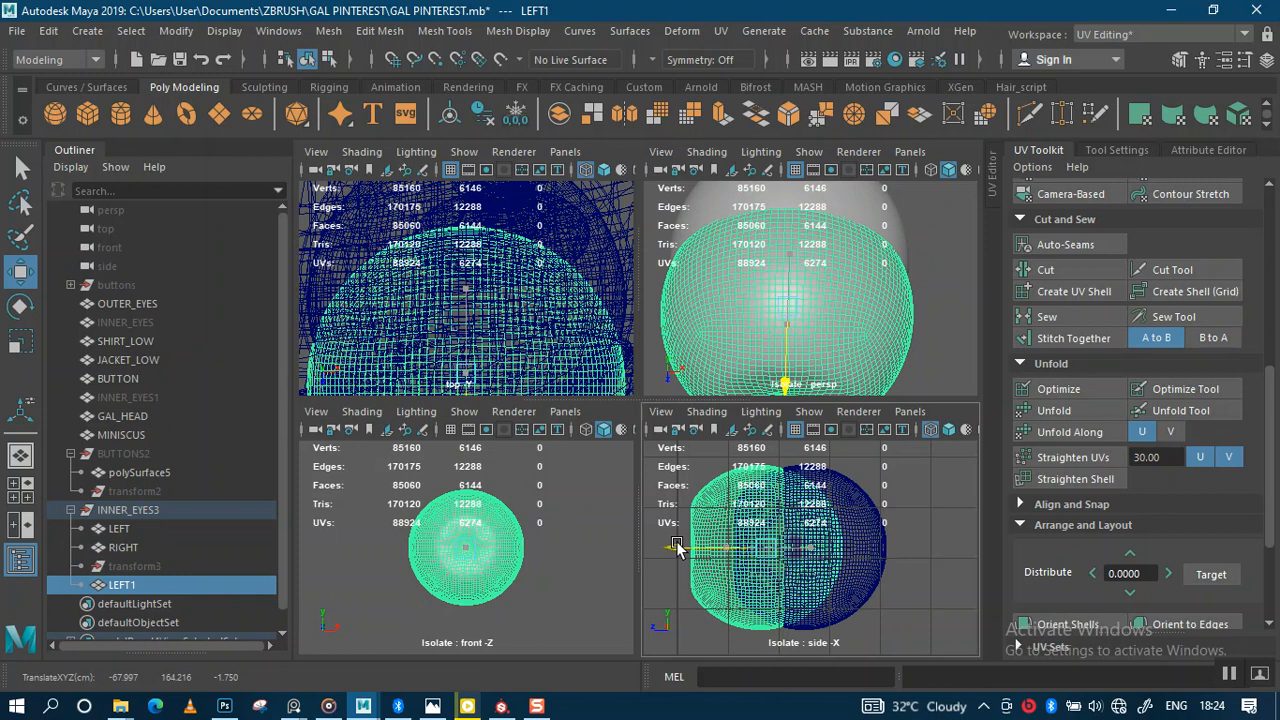
key("ctrl+z")
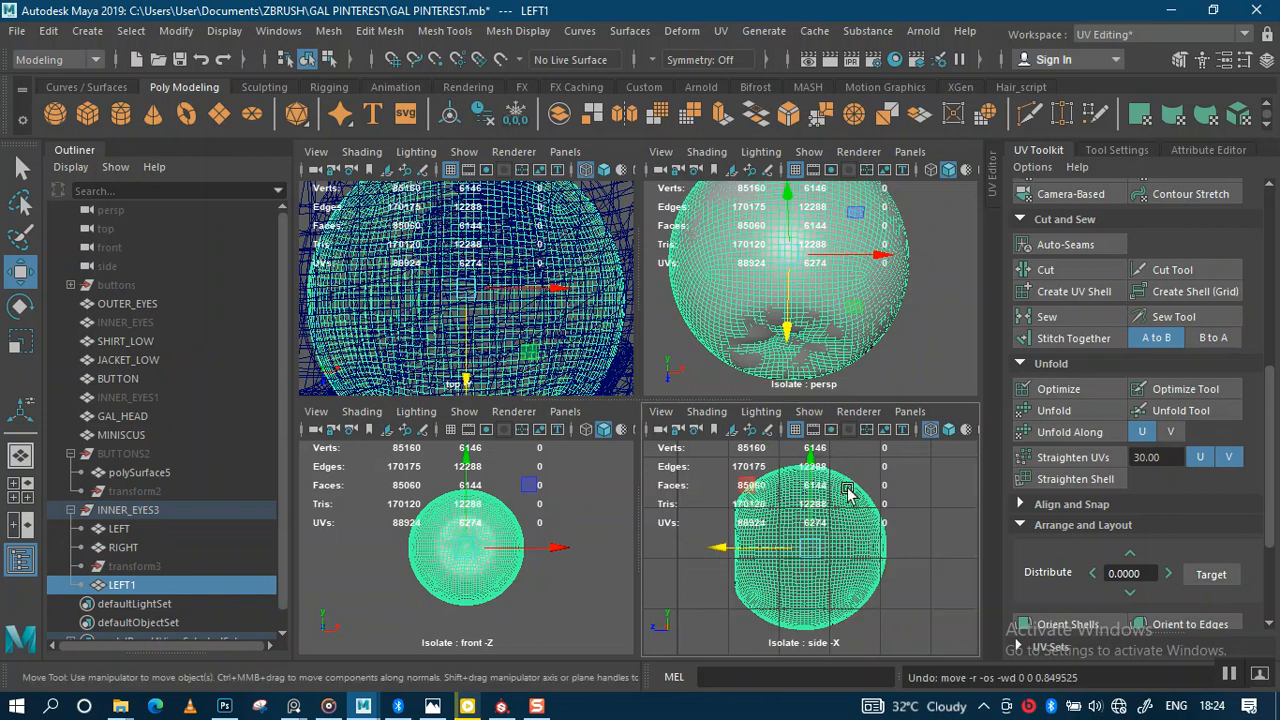
Step: Maximise the front view and test-shift the eye mesh along X, undoing each move
scroll(878, 512, "up", 5)
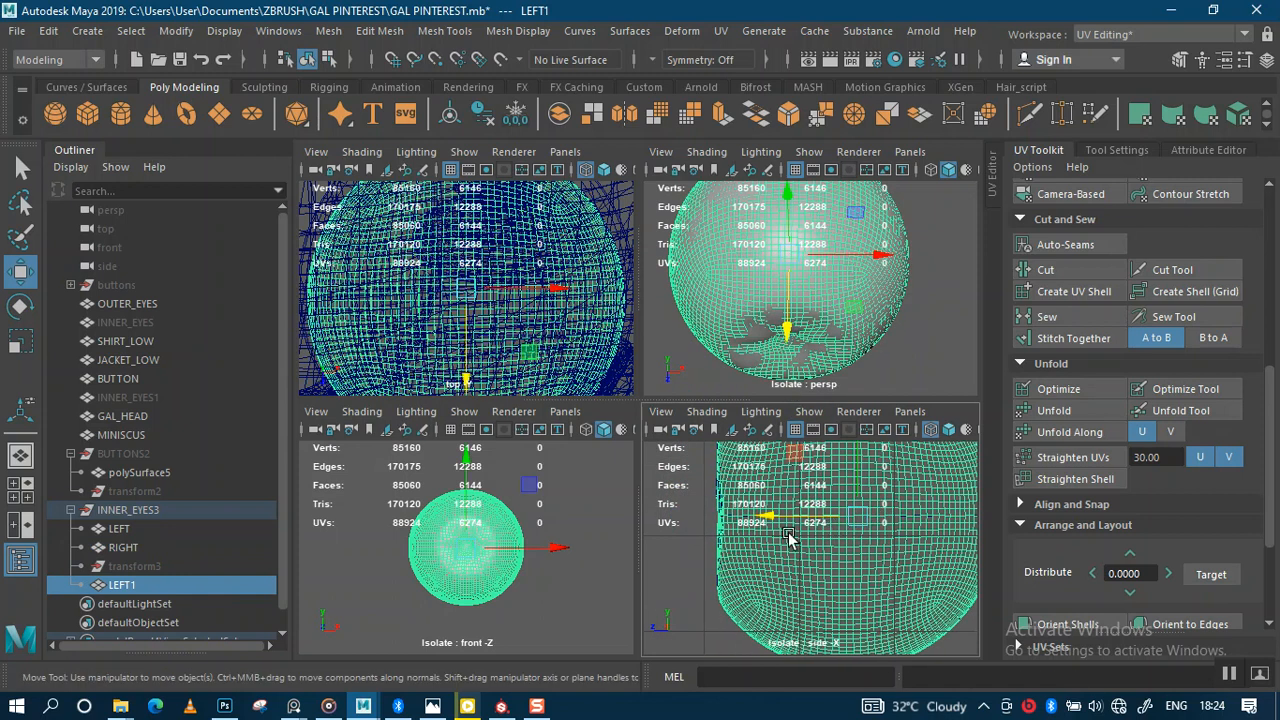
scroll(505, 520, "up", 3)
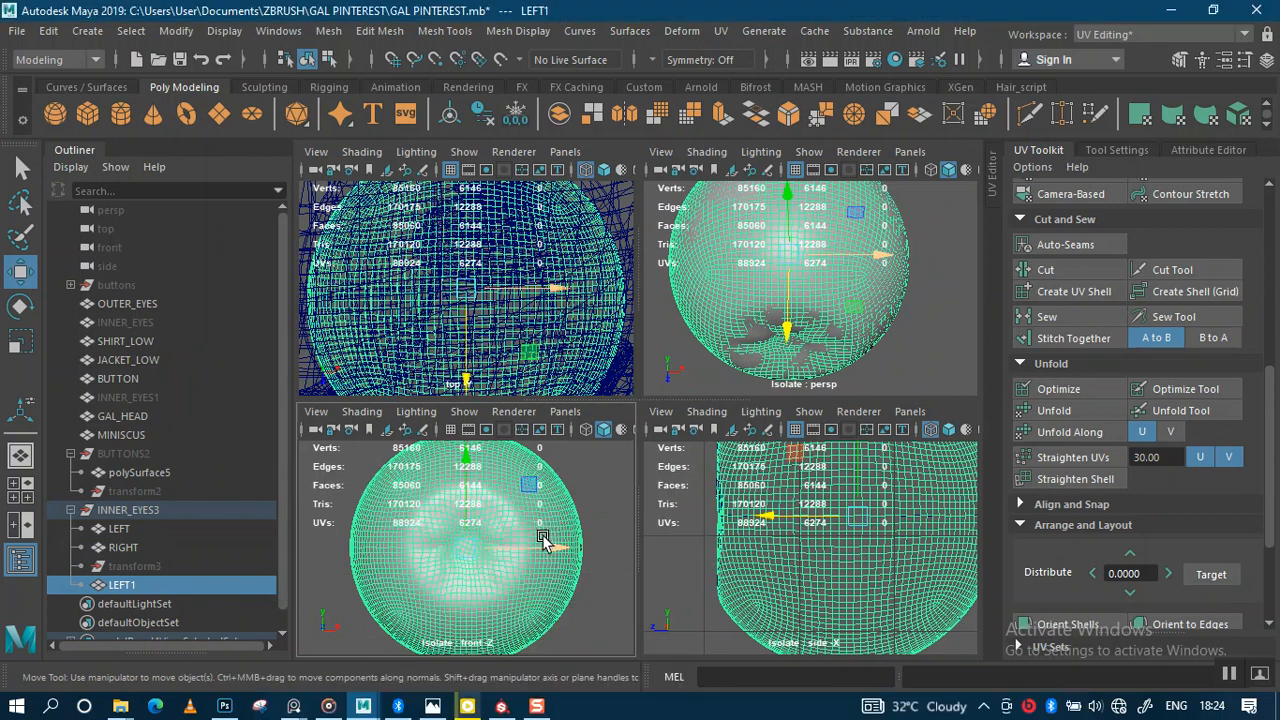
key("space")
left_click_drag(734, 417, 531, 417)
key("ctrl+z")
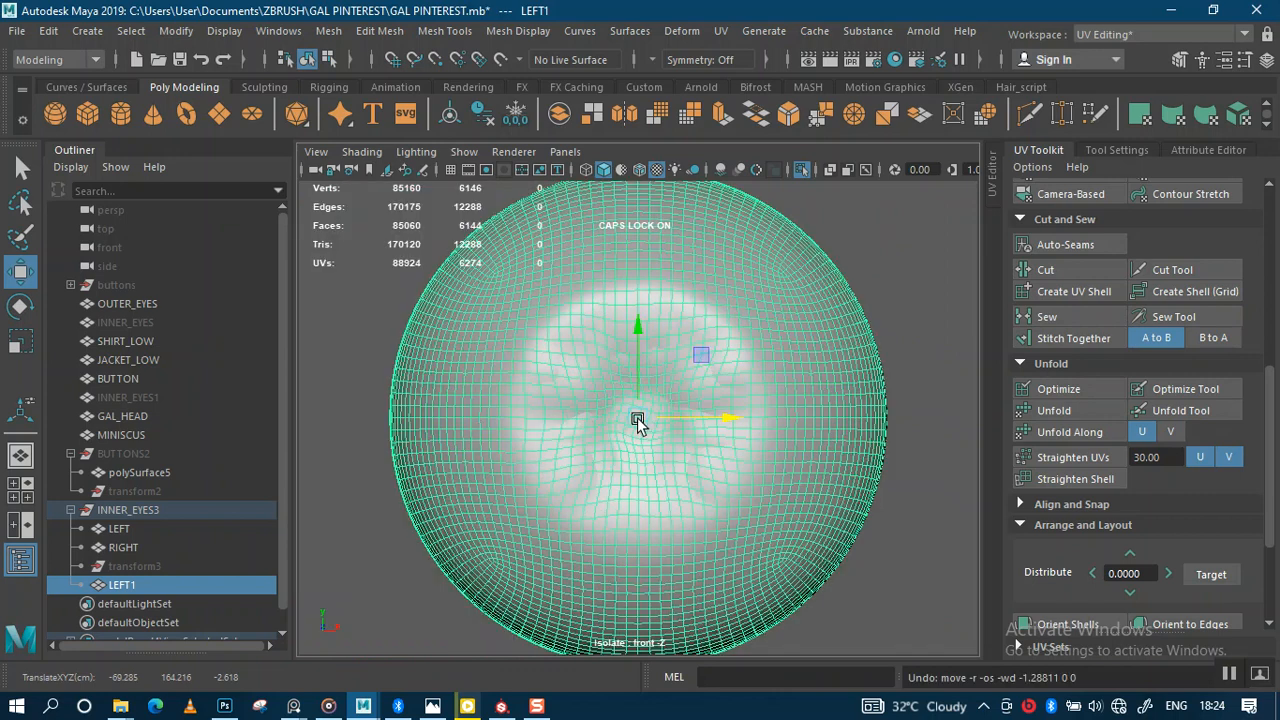
right_click_drag(853, 570, 844, 532, "alt")
left_click_drag(732, 418, 730, 418)
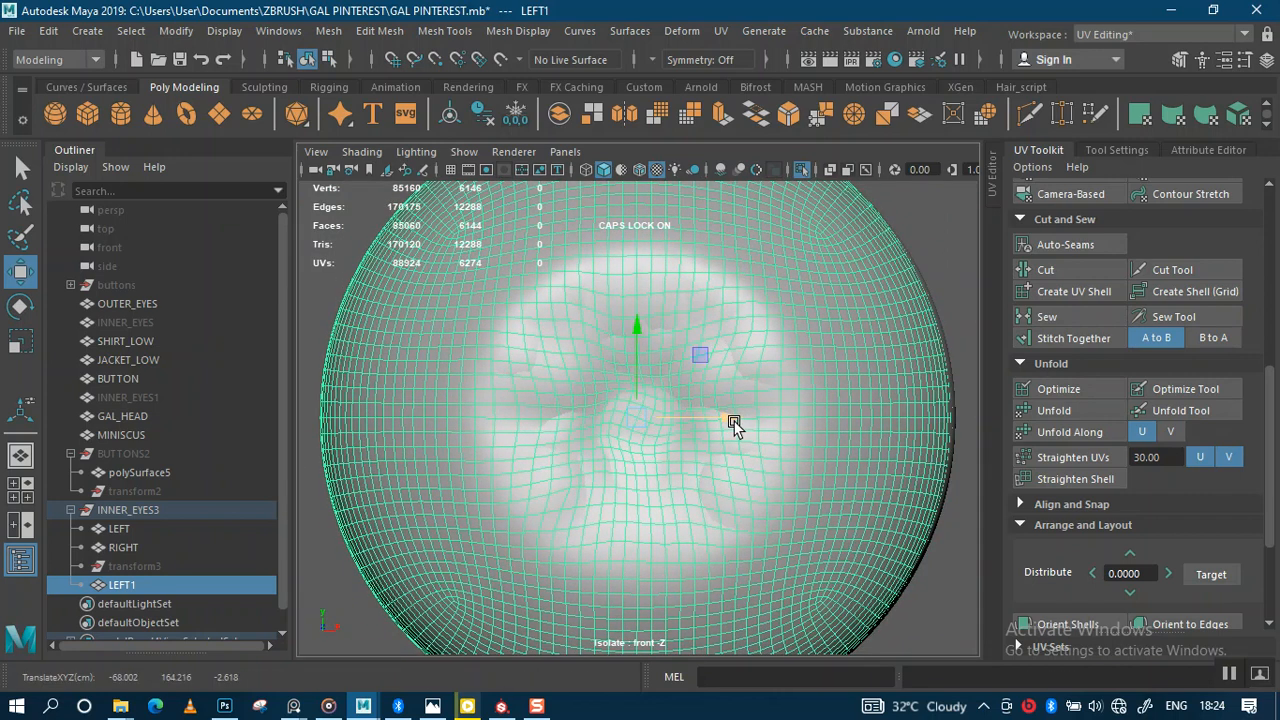
key("ctrl+z")
right_click_drag(811, 454, 798, 320, "alt")
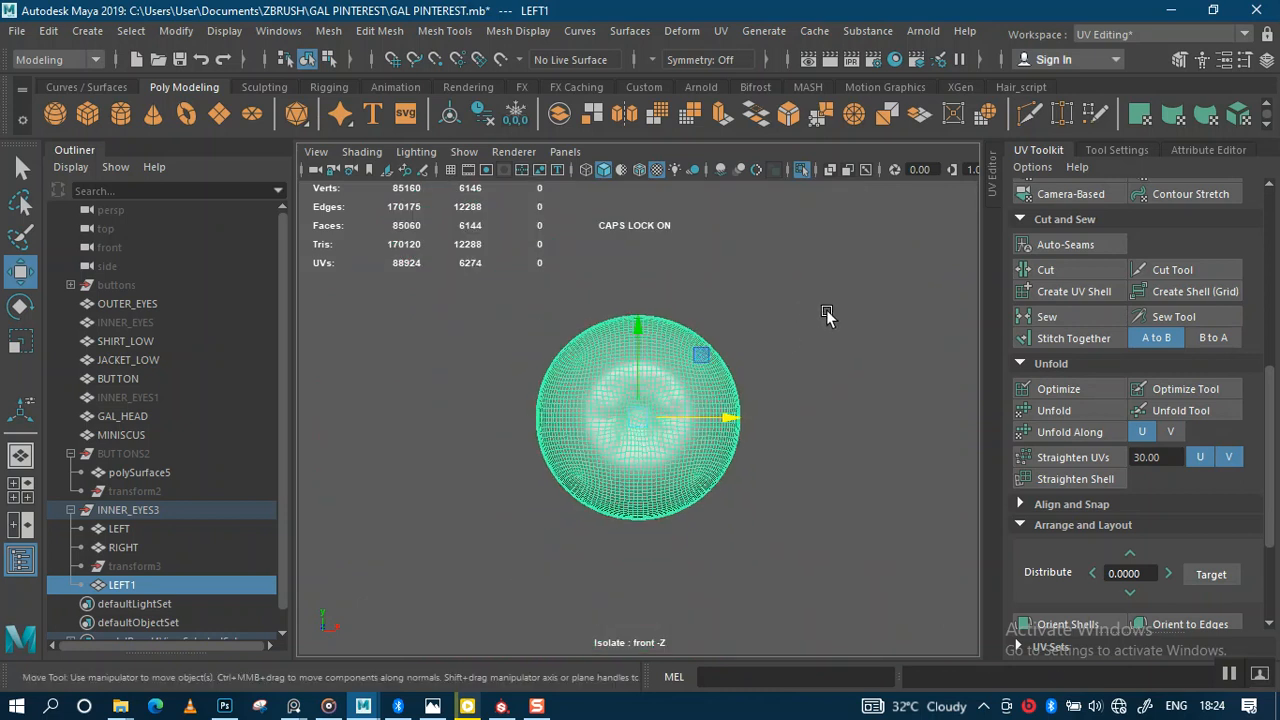
key("space")
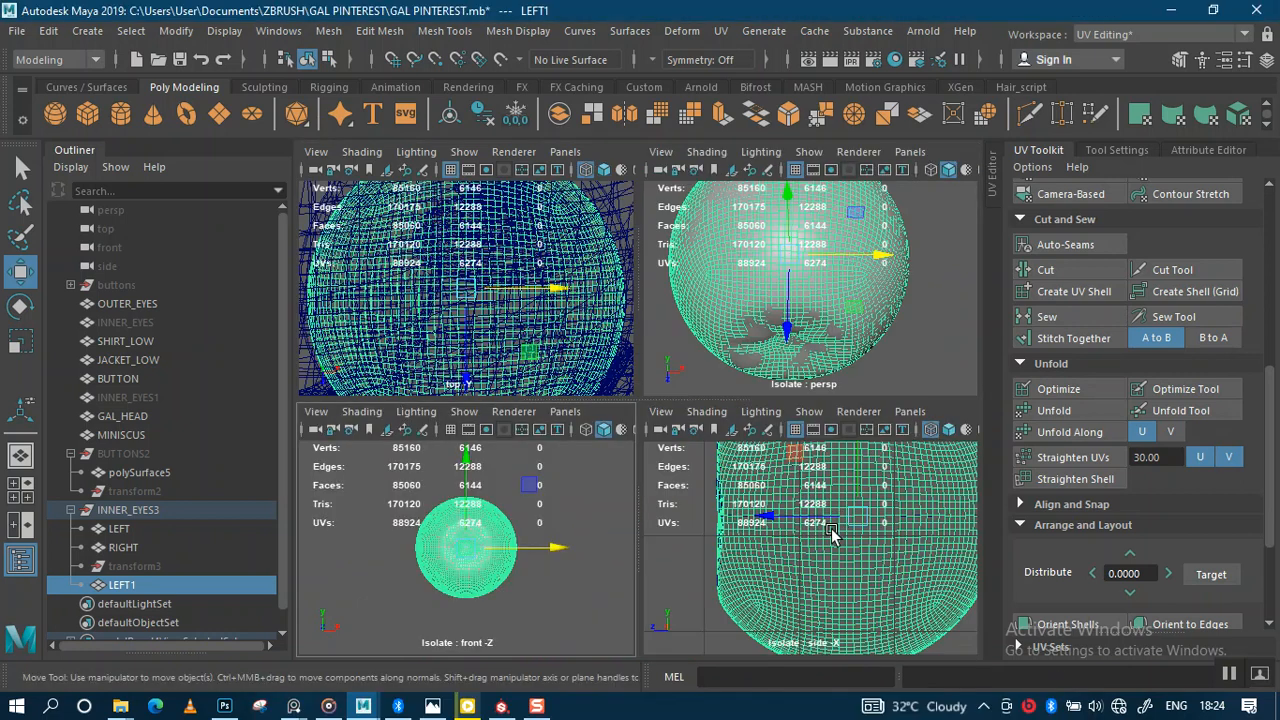
Step: Maximise the side view, test-shift the eye mesh along X and undo, then select RIGHT
key("space")
right_click_drag(830, 525, 682, 420, "alt")
scroll(682, 420, "up", 5)
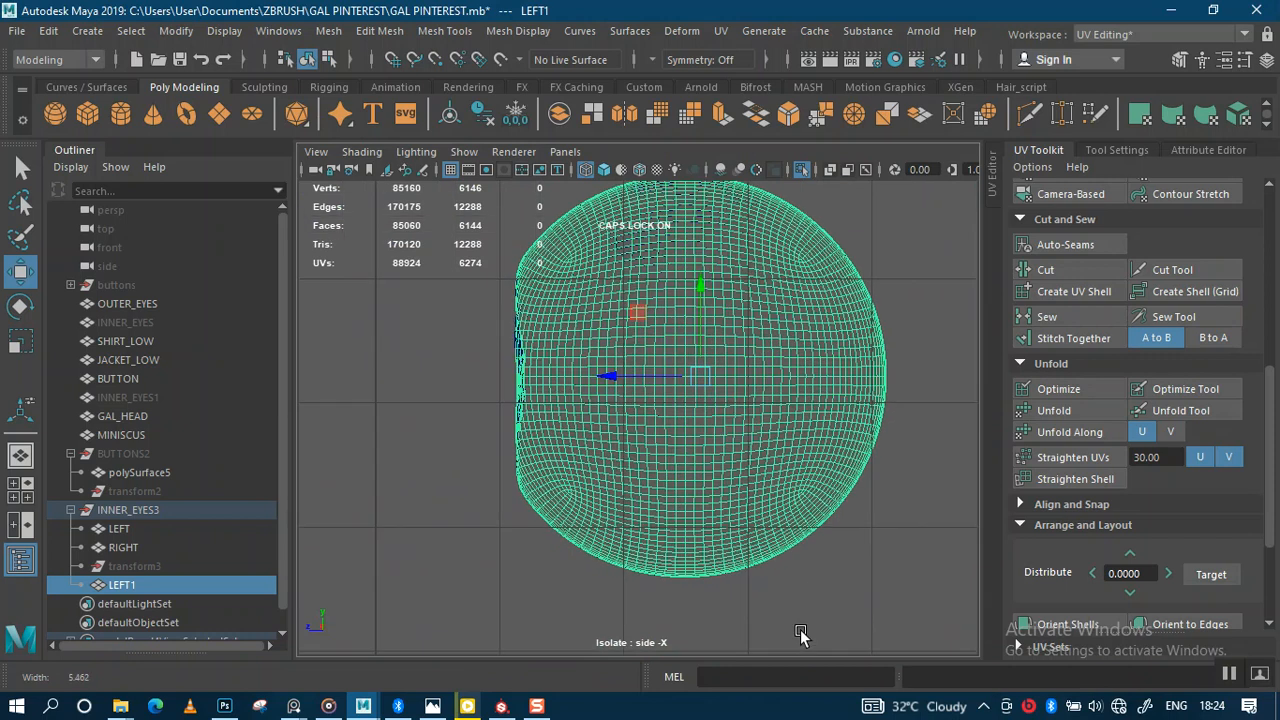
mouse_move(625, 370)
left_mouse_down()
mouse_move(600, 371)
mouse_move(613, 372)
left_mouse_up()
key("ctrl+z")
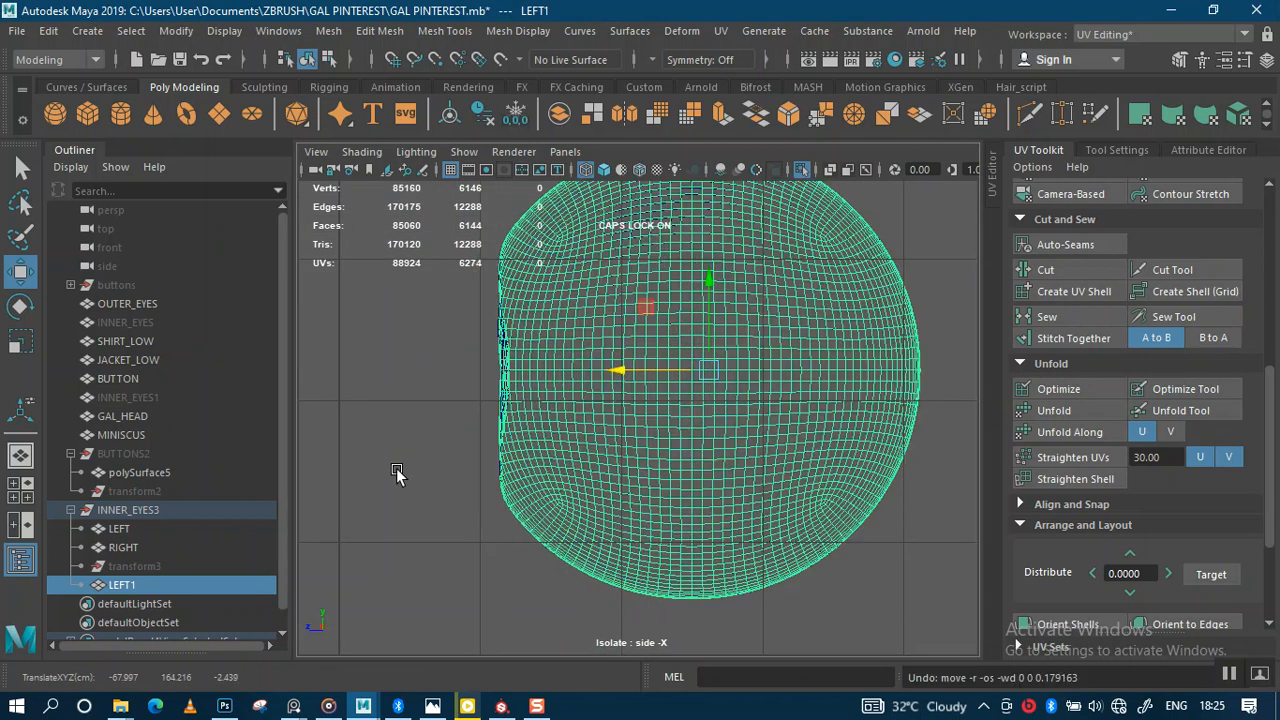
left_click(124, 548)
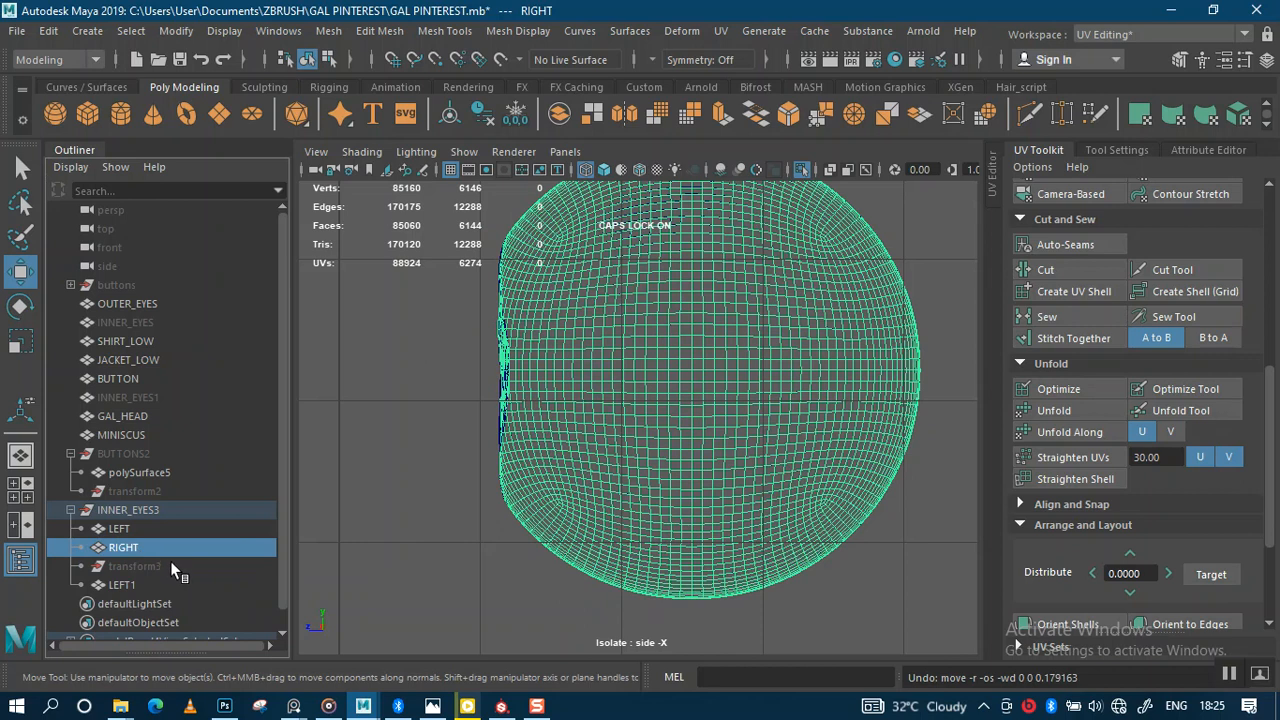
Step: Delete the RIGHT object and combine LEFT and LEFT1 into one mesh
key("Delete")
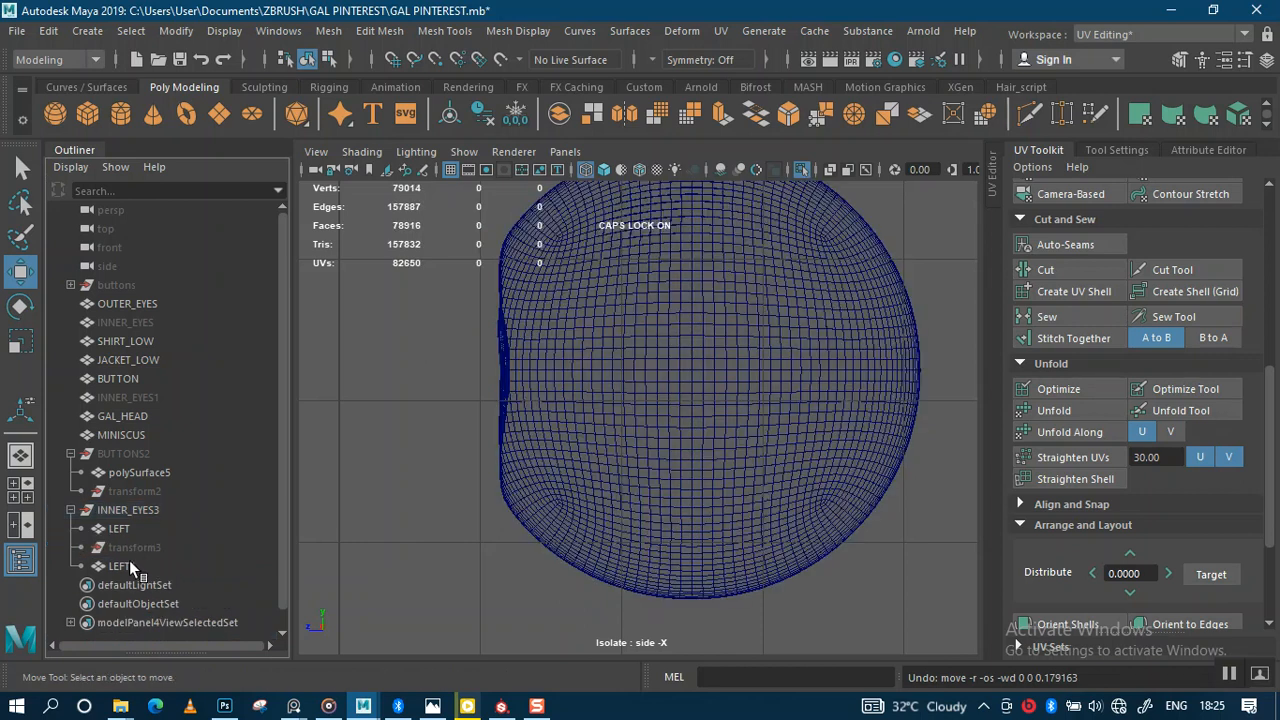
left_click(129, 562)
left_click(127, 530, "ctrl")
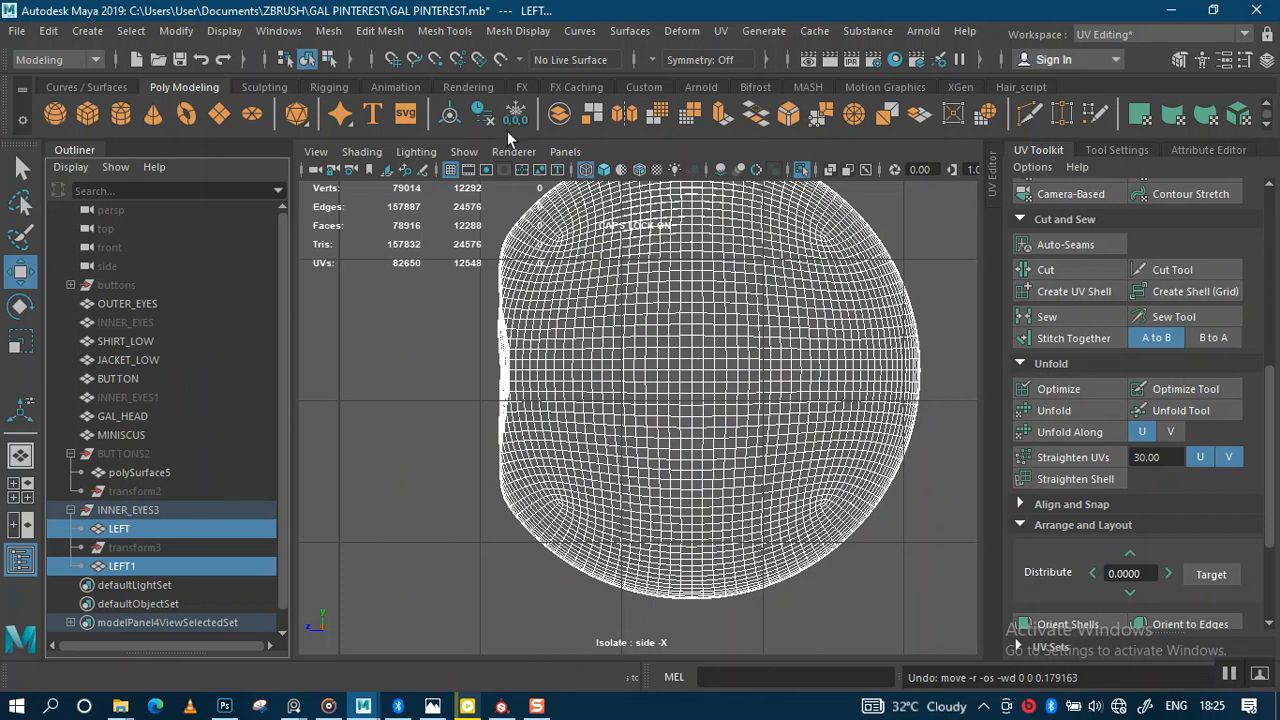
left_click(560, 113)
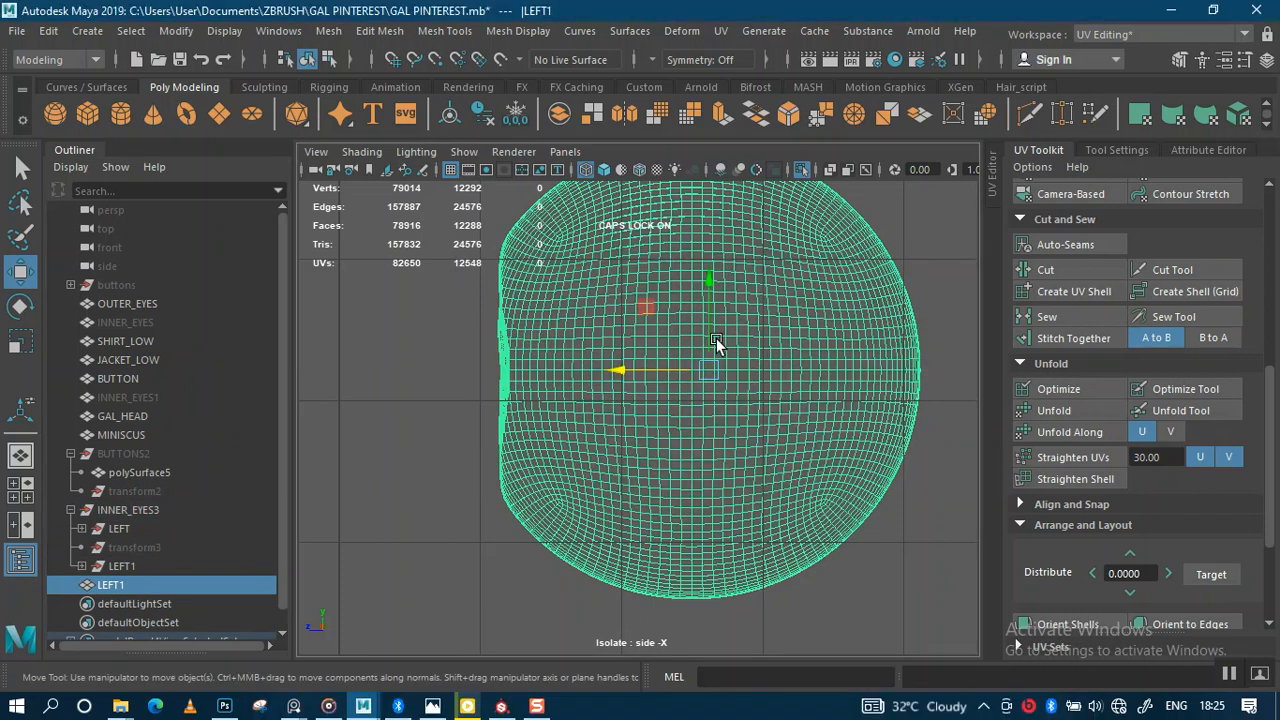
Step: Rename the combined eyeball mesh in the Outliner to INNER_EYES4
key("space")
key("space")
scroll(643, 244, "down", 3)
scroll(642, 242, "down", 4)
left_click_drag(749, 298, 713, 276, "alt")
middle_click_drag(720, 364, 808, 372, "alt")
left_click(830, 321)
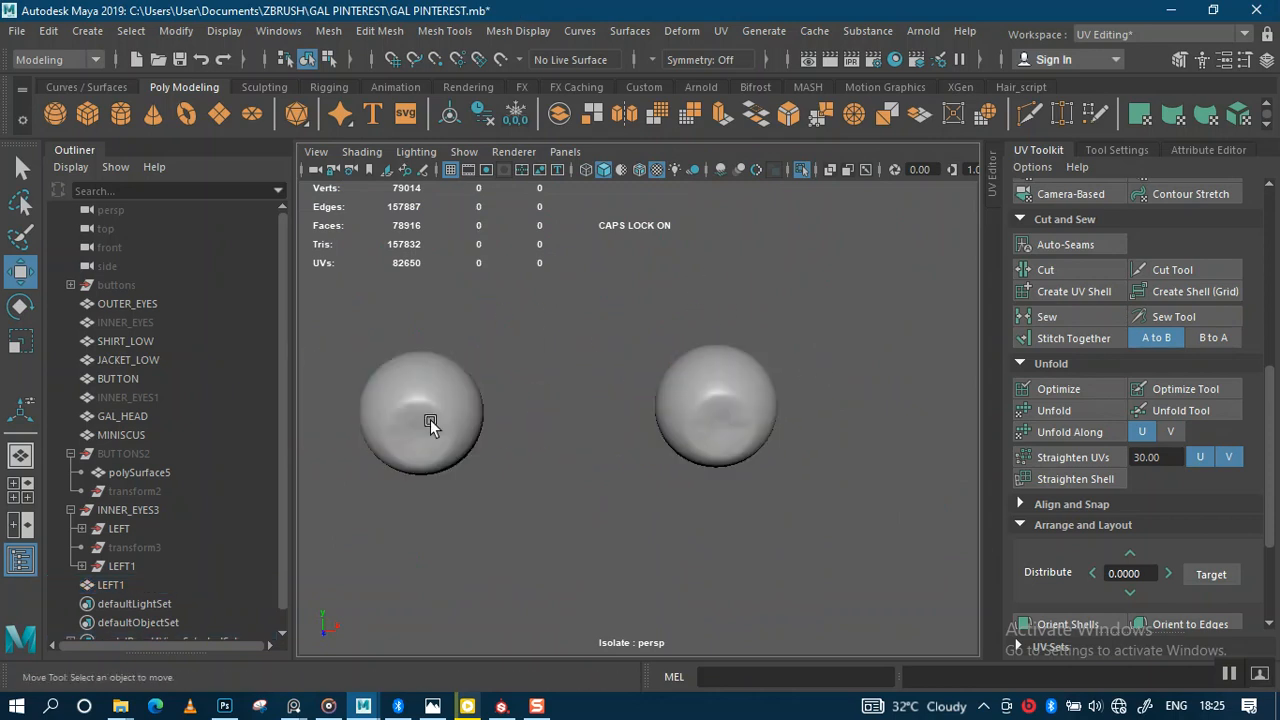
left_click(111, 584)
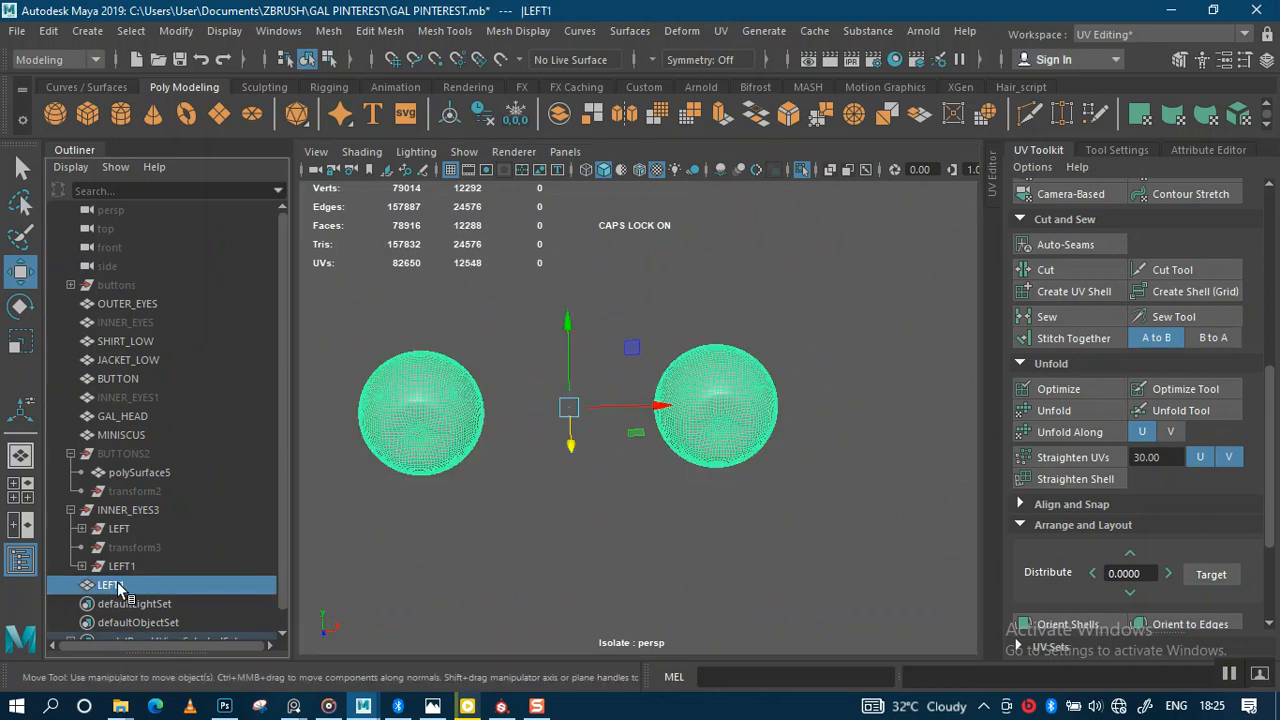
double_click(113, 584)
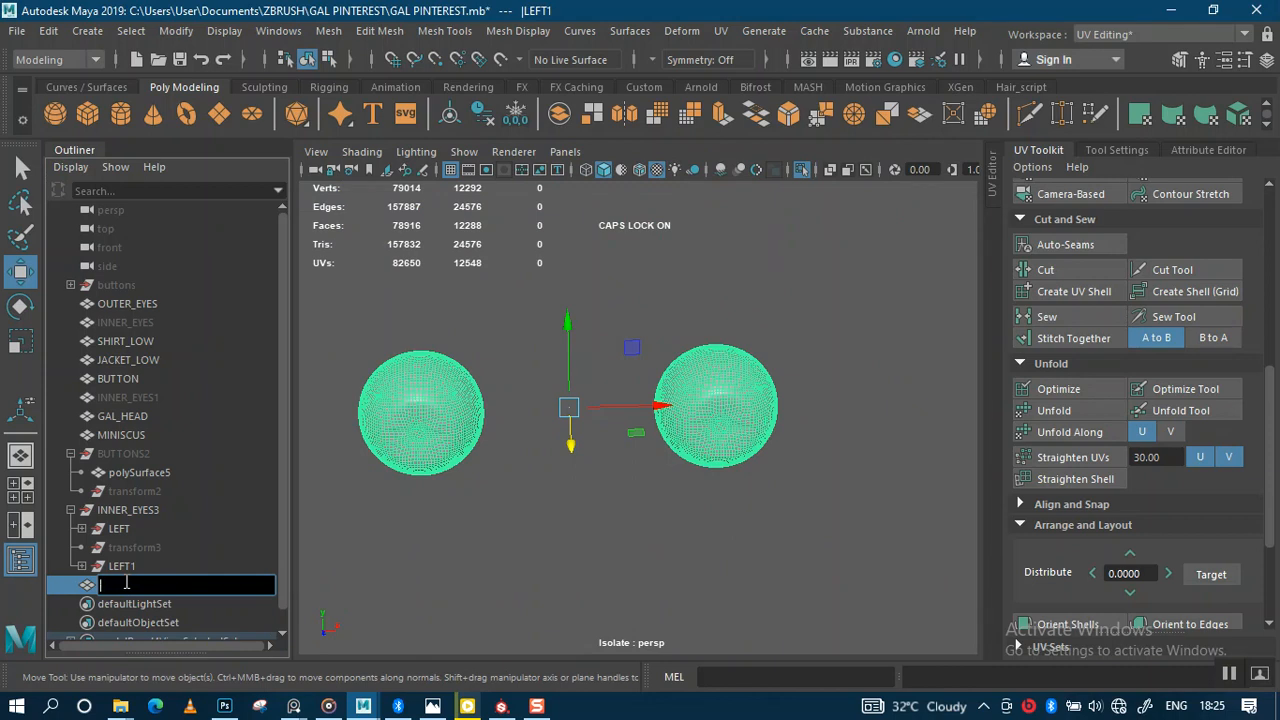
key("Caps_Lock")
type("inne")
key("Return")
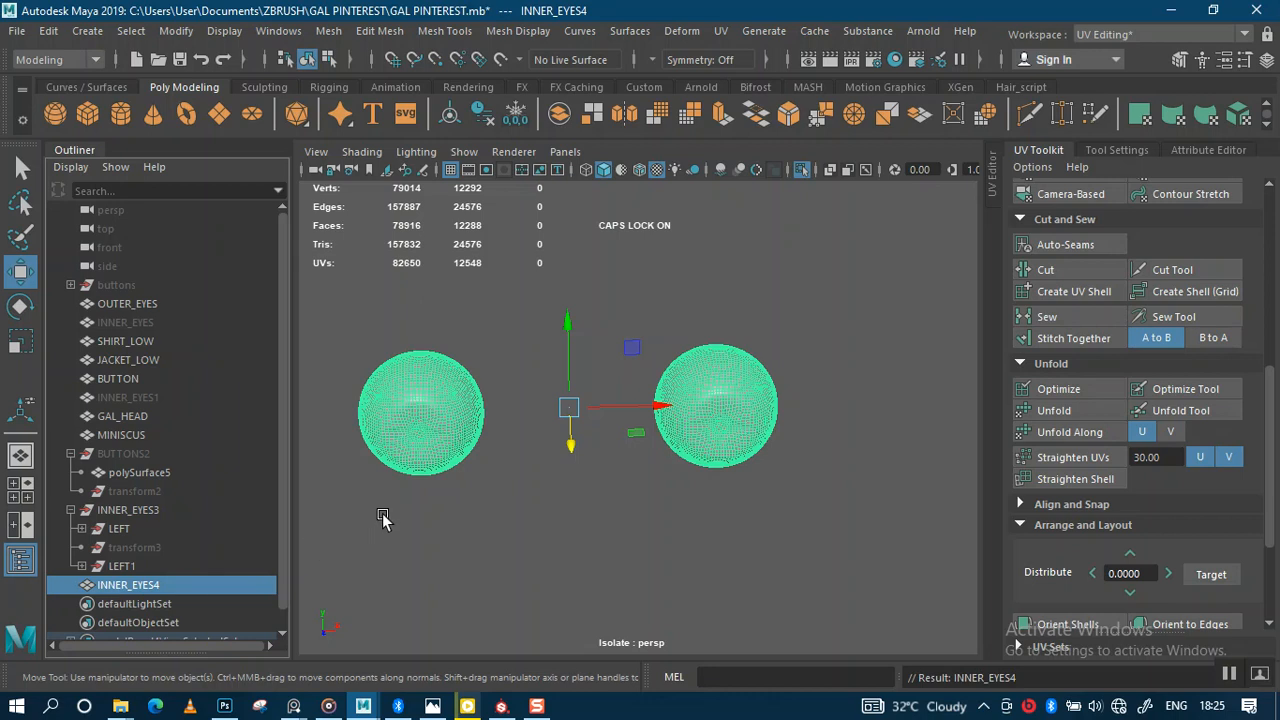
Step: Exit isolation to show the whole head, temporarily hide OUTER_EYES to inspect the eyeballs, then restore it
scroll(484, 462, "up", 2)
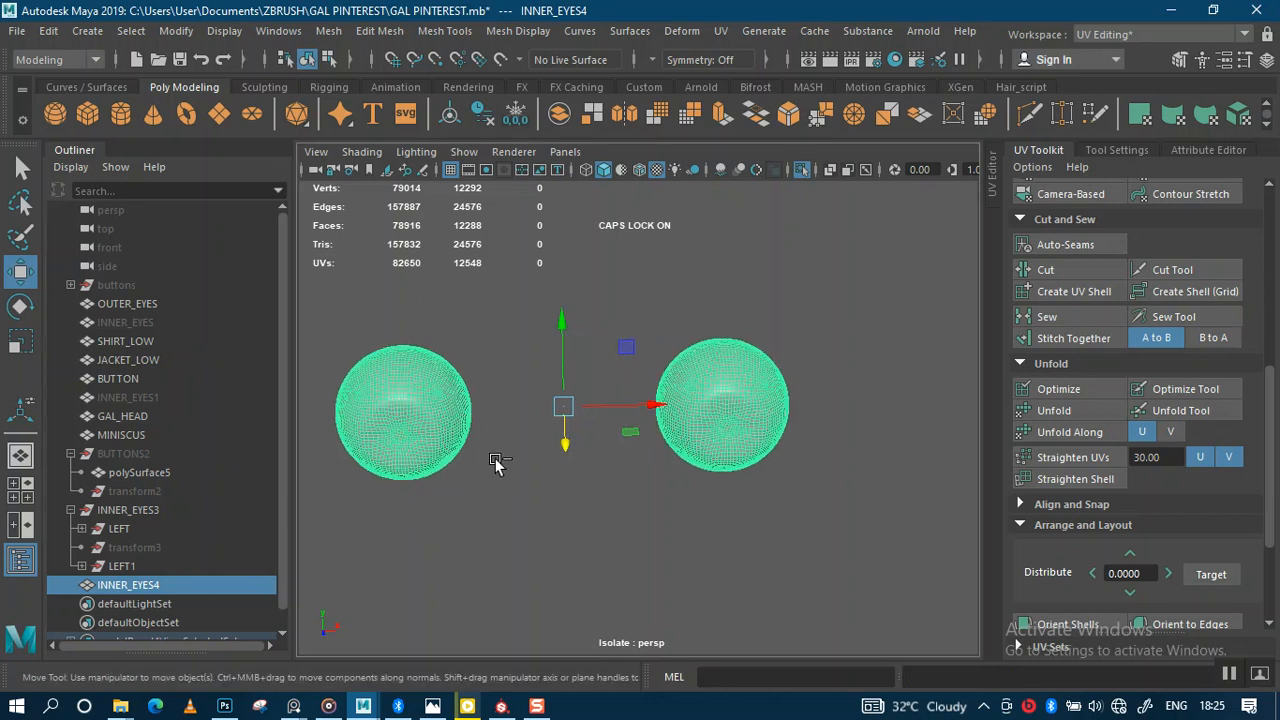
key("ctrl+1")
scroll(714, 438, "down", 3)
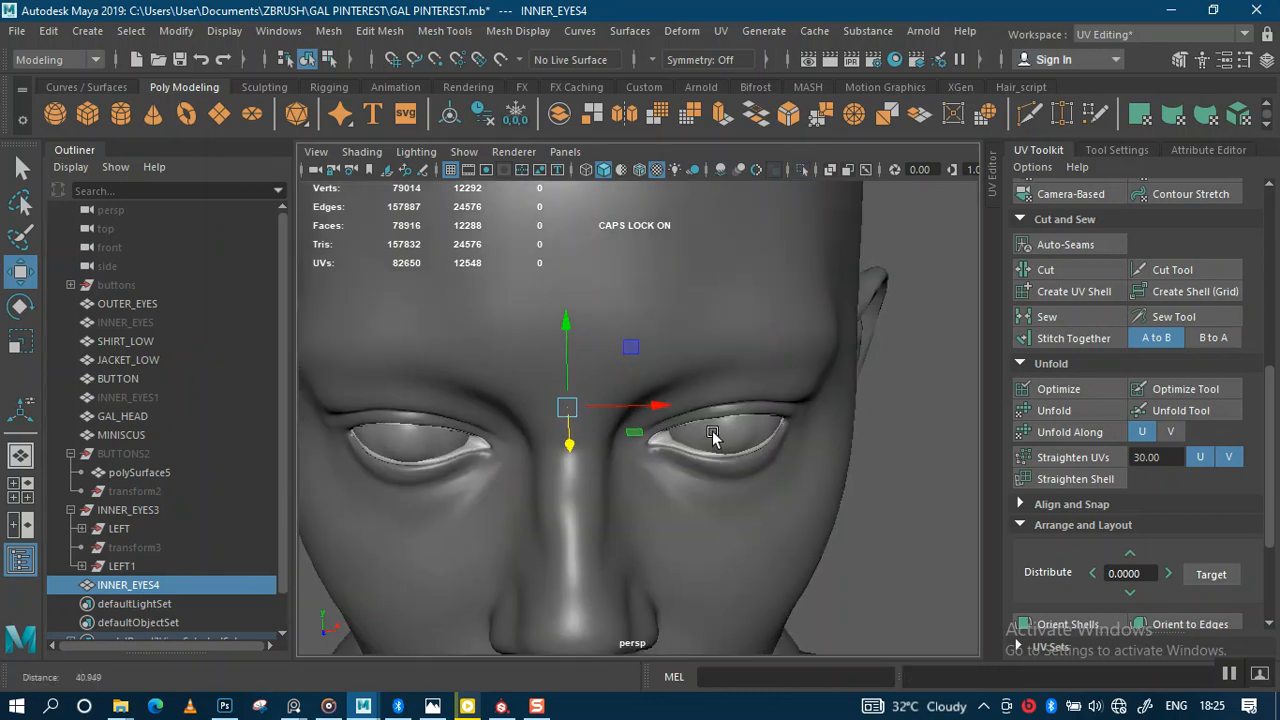
left_click_drag(855, 413, 799, 391, "alt")
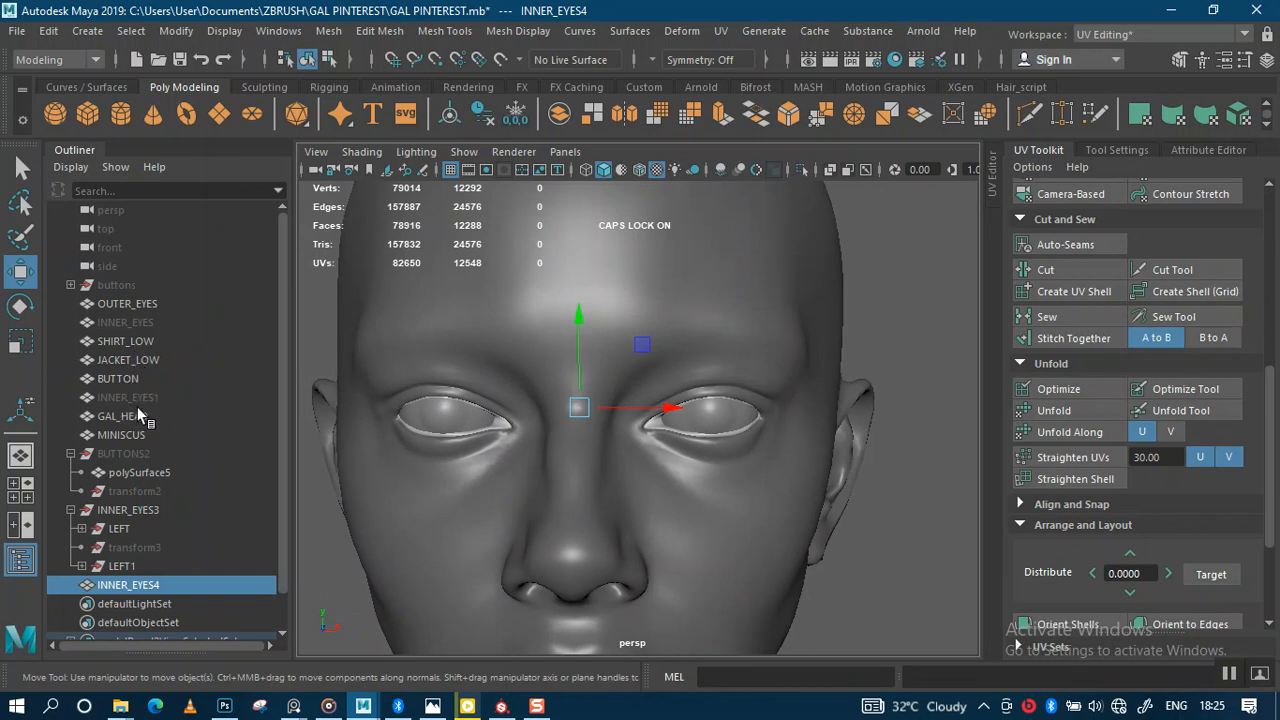
left_click(127, 303)
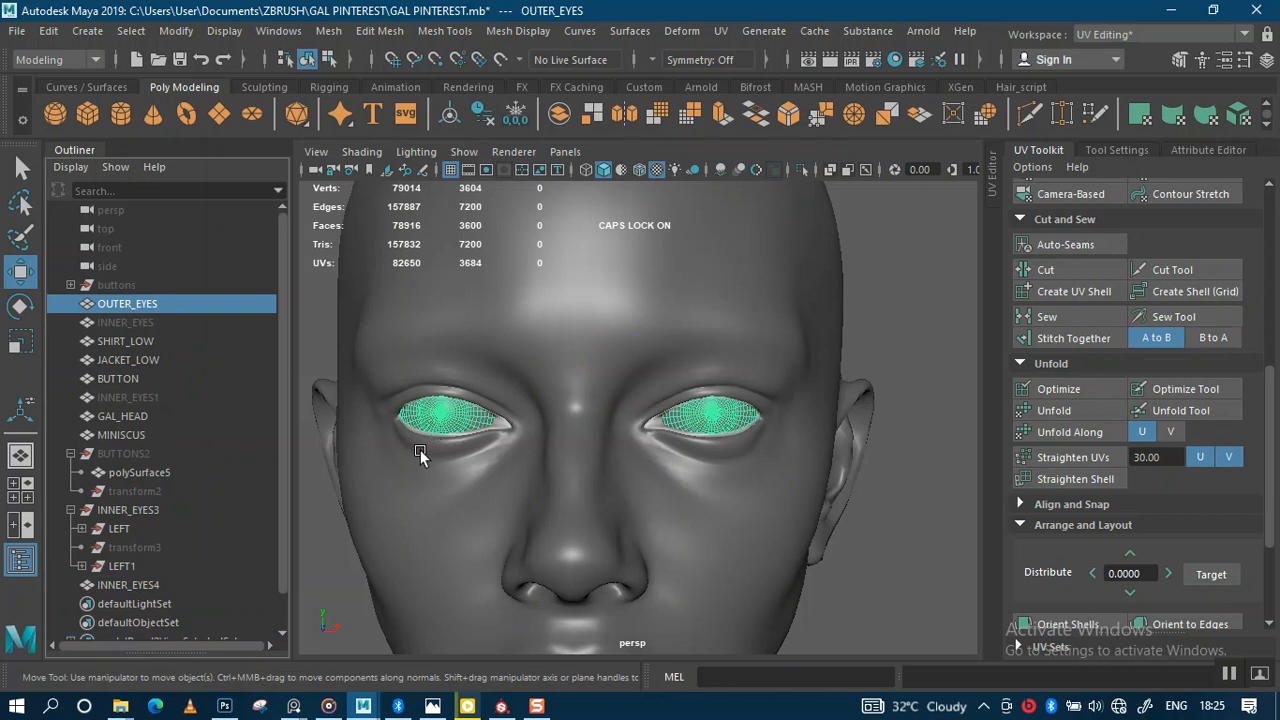
key("shift+h")
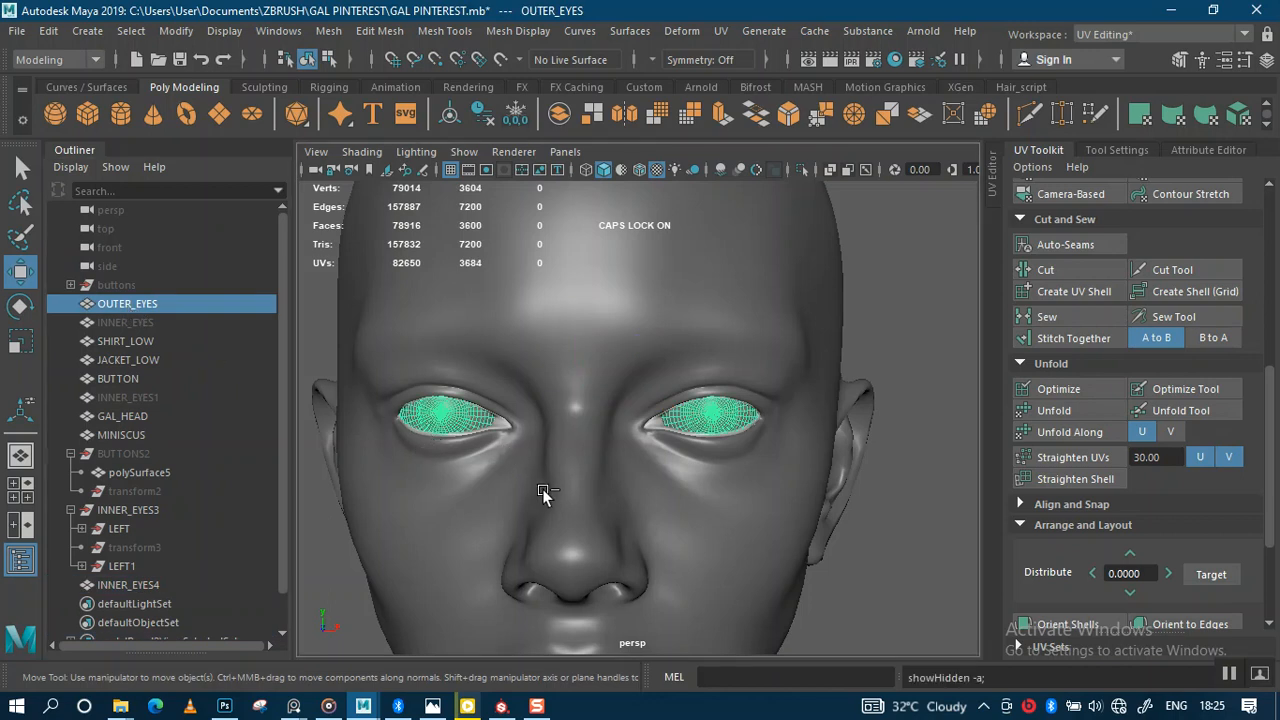
key("ctrl+h")
right_click_drag(690, 492, 870, 486, "alt")
left_click_drag(708, 516, 495, 476, "alt")
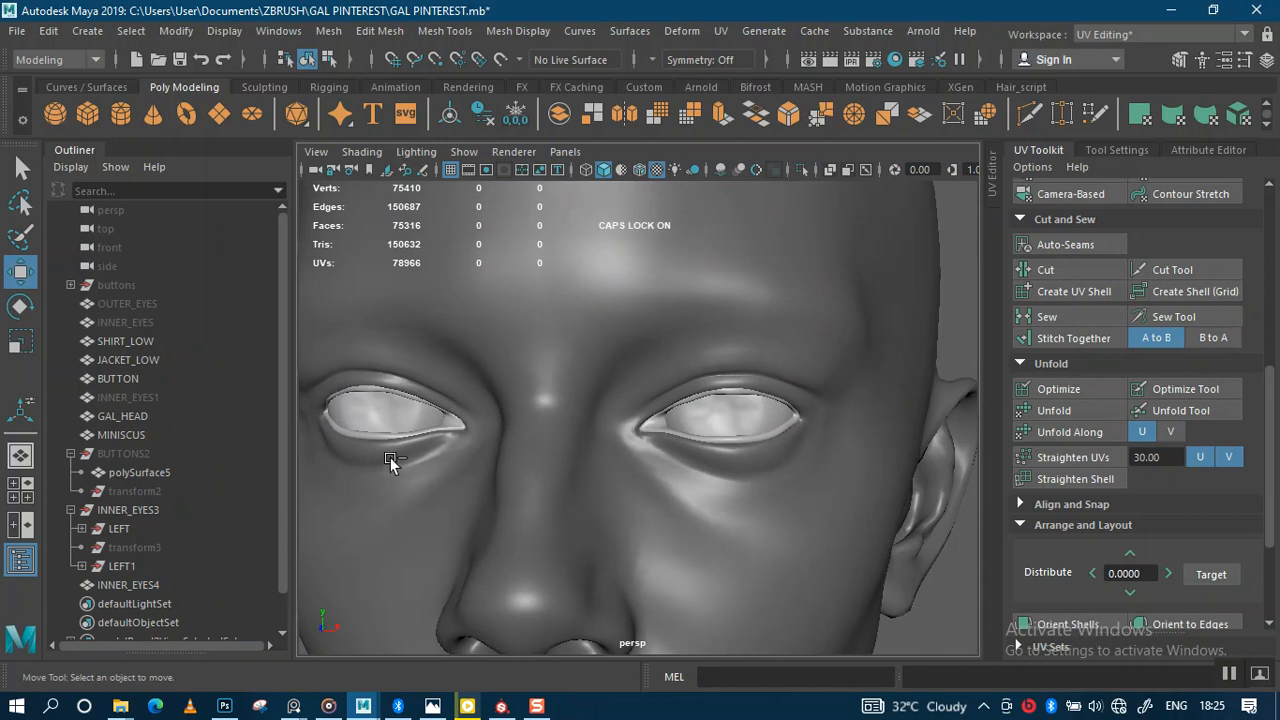
key("ctrl+z")
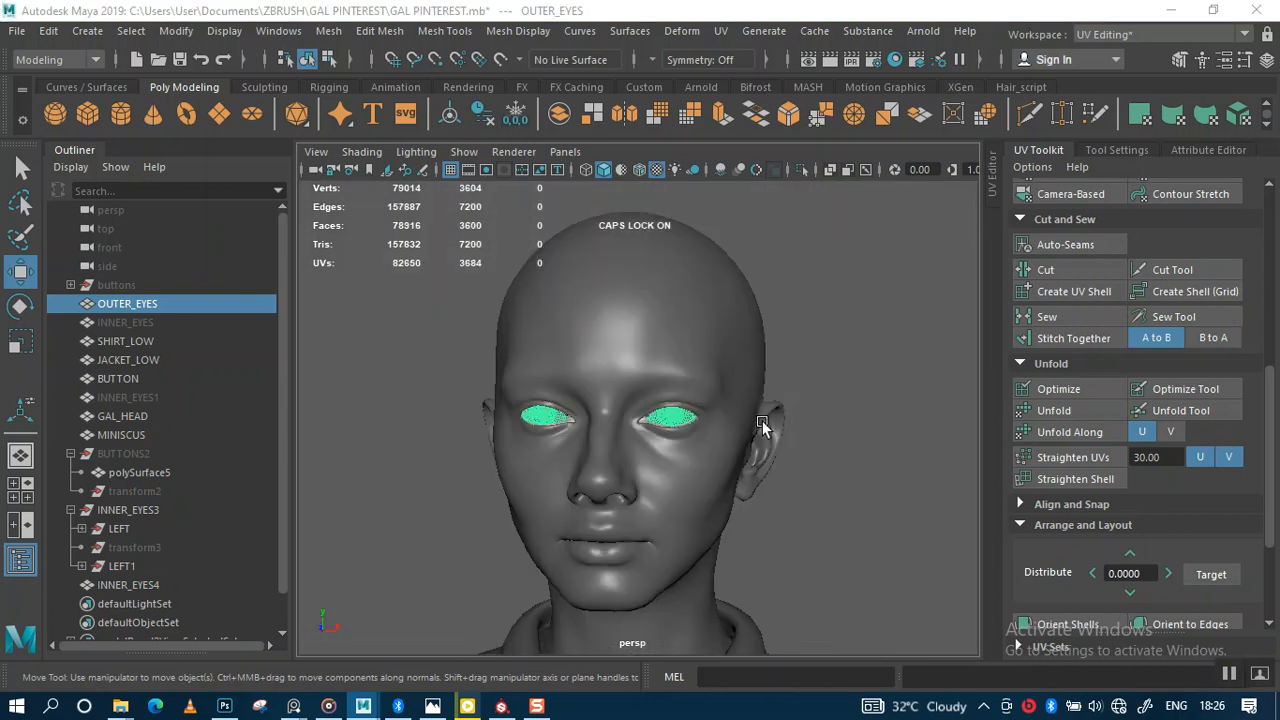
Step: Reorder INNER_EYES4 in the Outliner to sit directly below OUTER_EYES, above INNER_EYES
right_click_drag(761, 418, 931, 506, "alt")
left_click(931, 506)
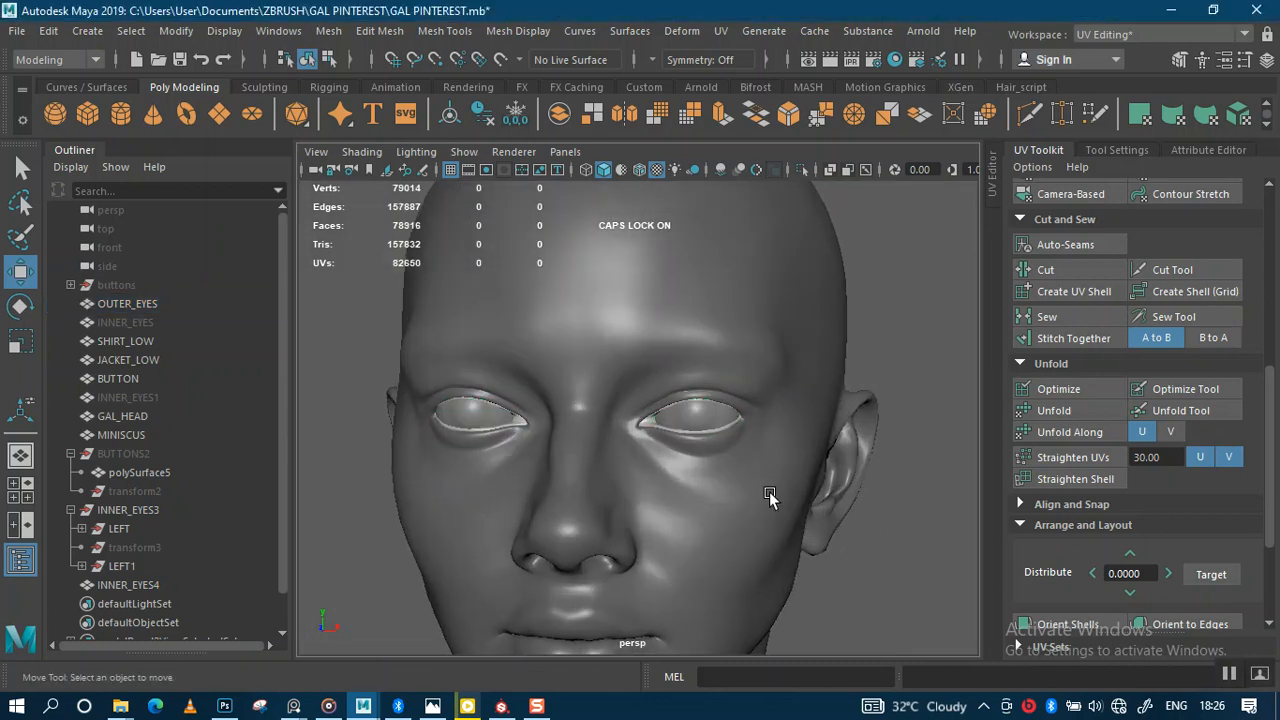
left_click(810, 495)
left_click_drag(810, 495, 761, 497, "alt")
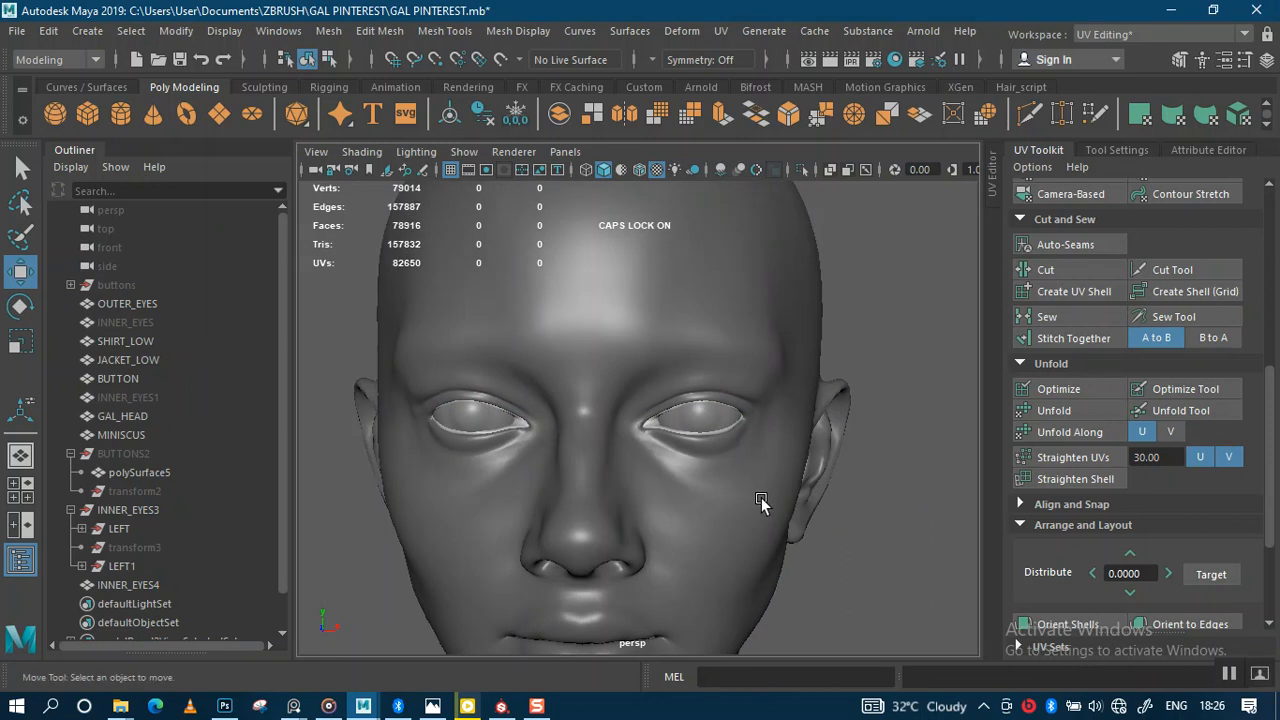
left_click(107, 584)
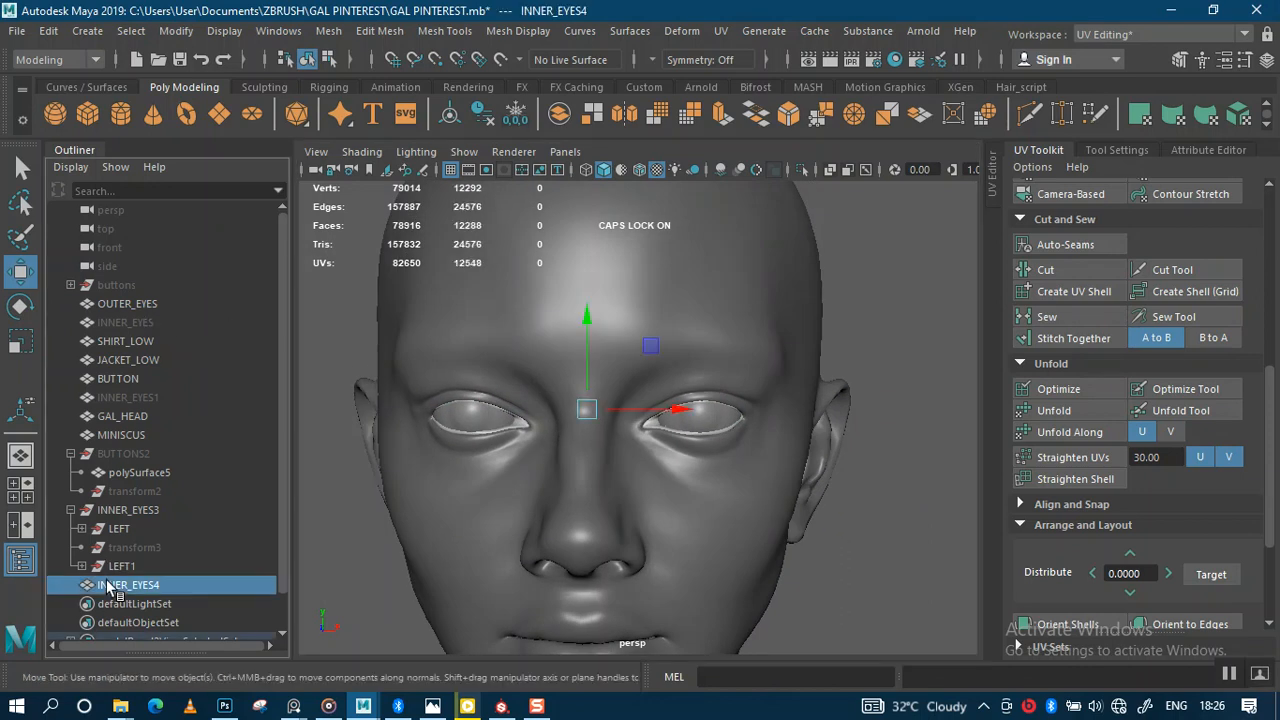
left_click(122, 322)
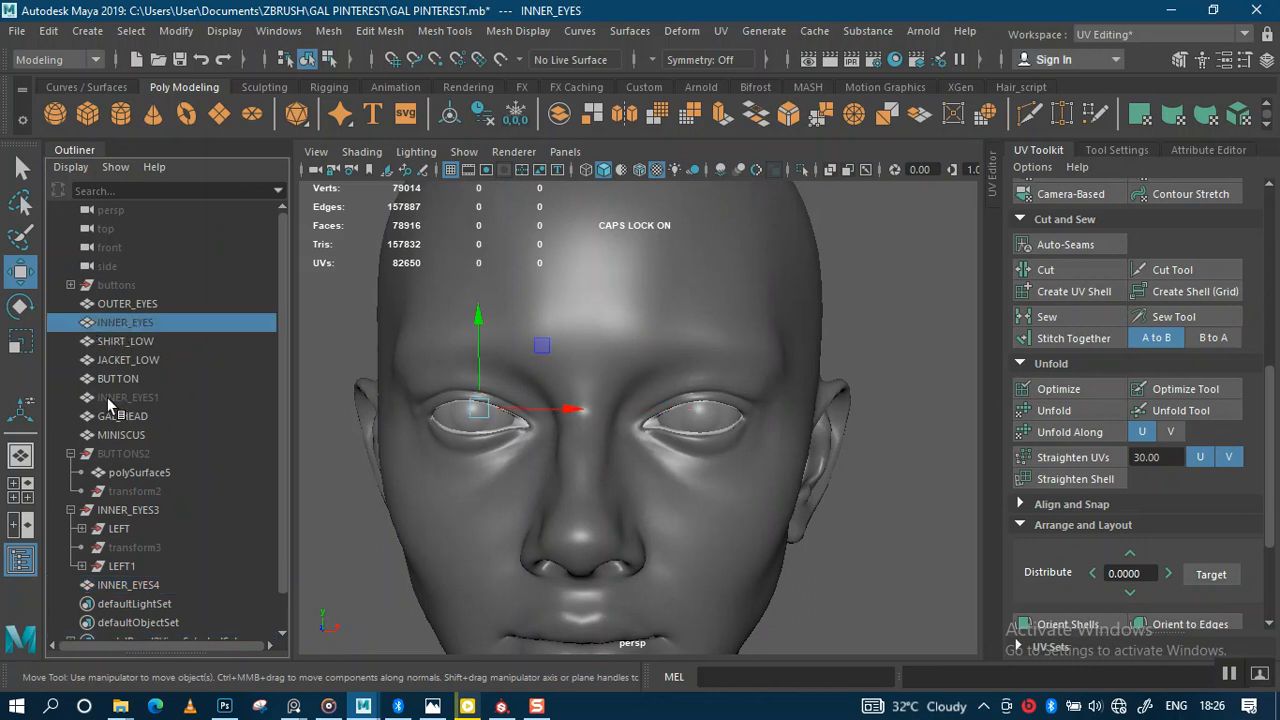
left_click(112, 588)
left_click_drag(82, 596, 90, 323)
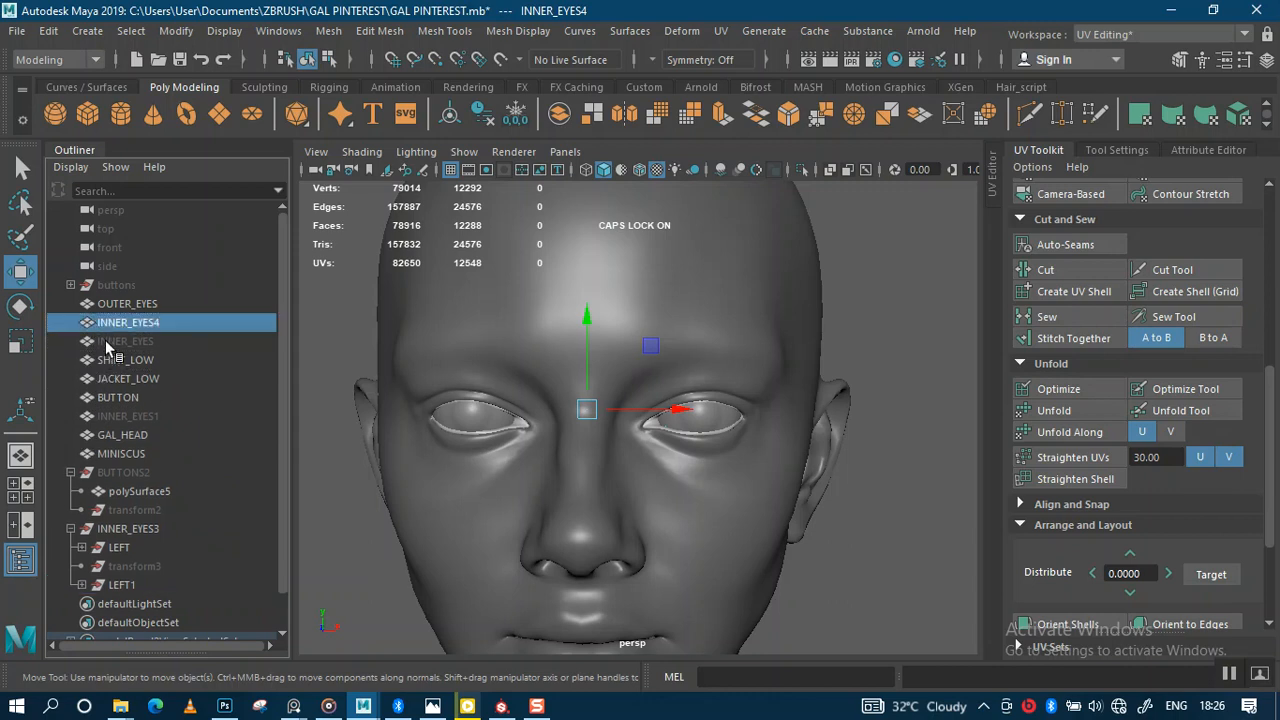
Step: Move the old INNER_EYES below MINISCUS and pull back to show head and shoulders
left_click(103, 341)
left_click_drag(93, 413, 110, 461)
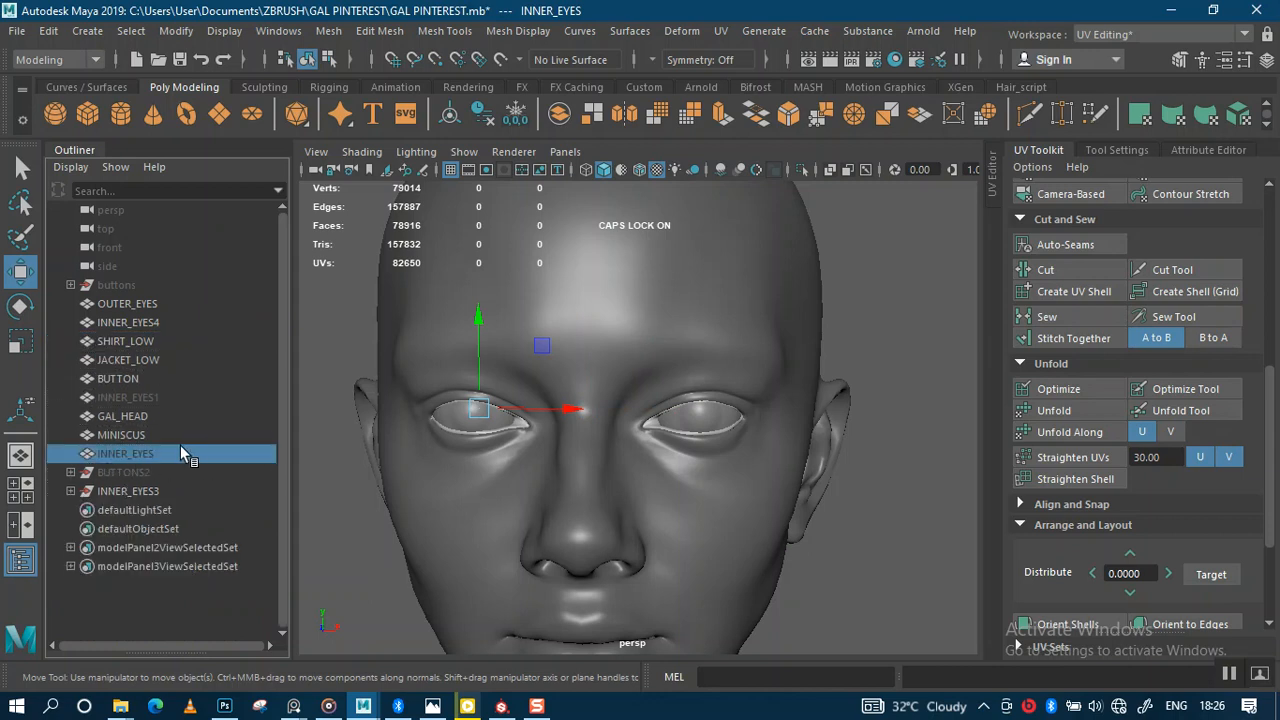
right_click_drag(596, 507, 507, 280, "alt")
middle_click_drag(603, 438, 591, 283, "alt")
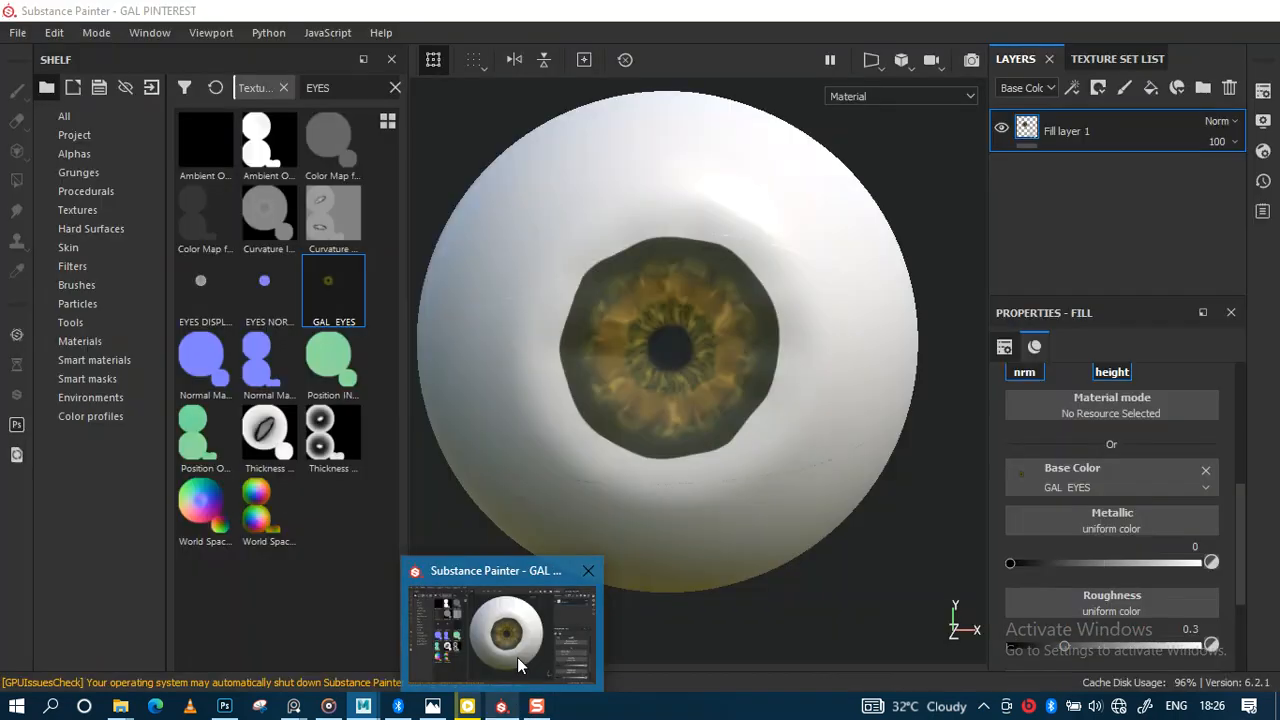
left_click(517, 657)
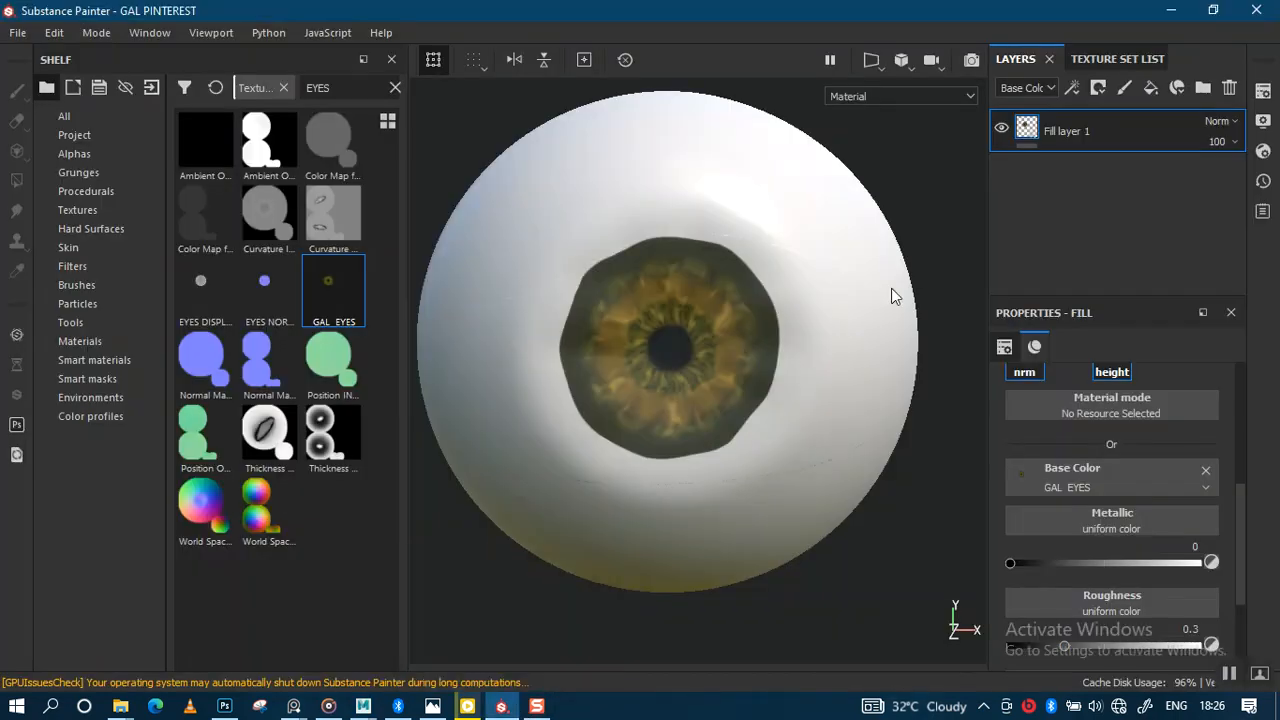
Step: Make all texture sets visible from the Texture Set List and zoom out to the whole head
left_click(1084, 62)
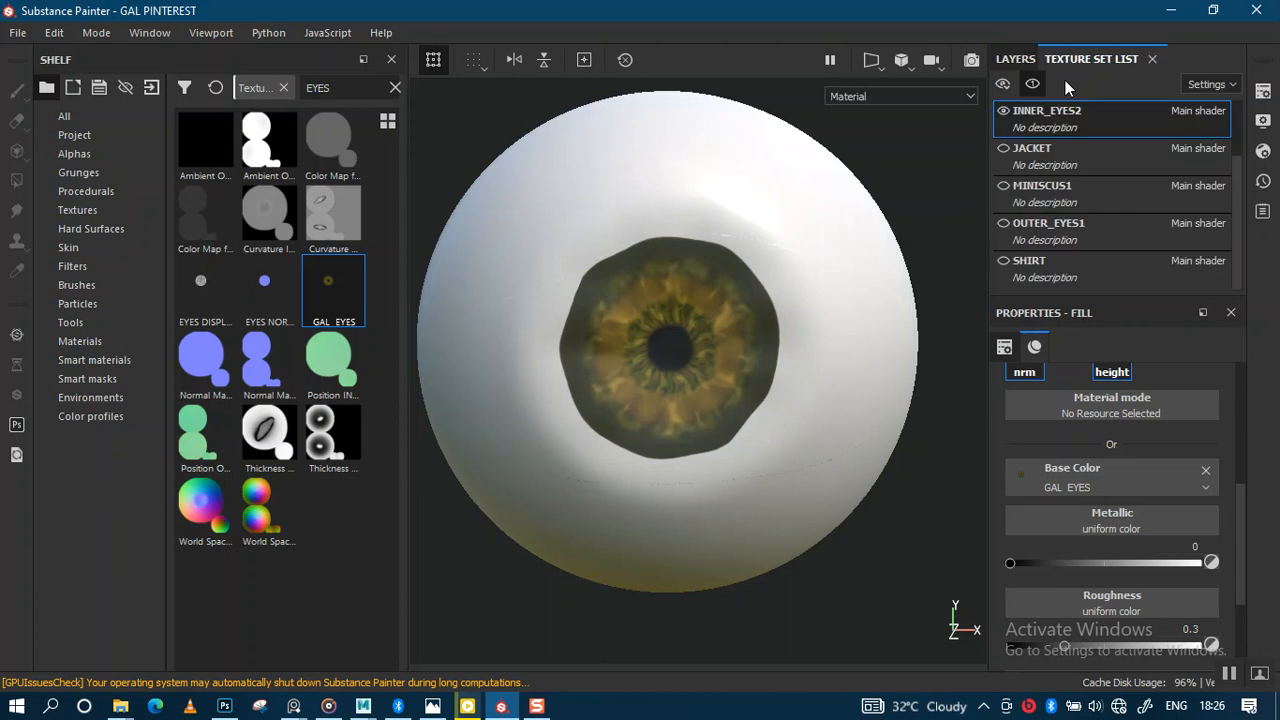
left_click(1030, 88)
left_click(1007, 109)
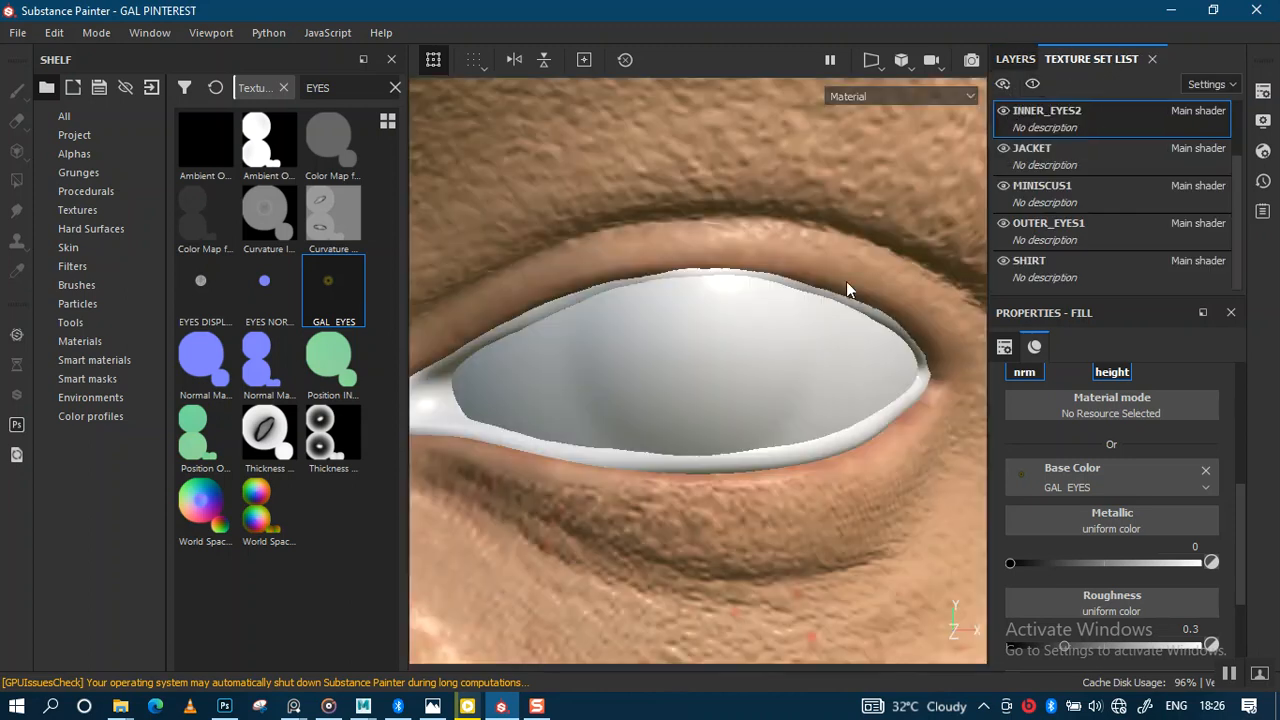
mouse_move(508, 480)
right_mouse_down("alt")
mouse_move(551, 289)
mouse_move(462, 115)
right_mouse_up("alt")
right_click_drag(594, 473, 572, 140, "alt")
mouse_move(632, 396)
middle_mouse_down("alt")
mouse_move(677, 266)
mouse_move(680, 289)
mouse_move(695, 285)
middle_mouse_up("alt")
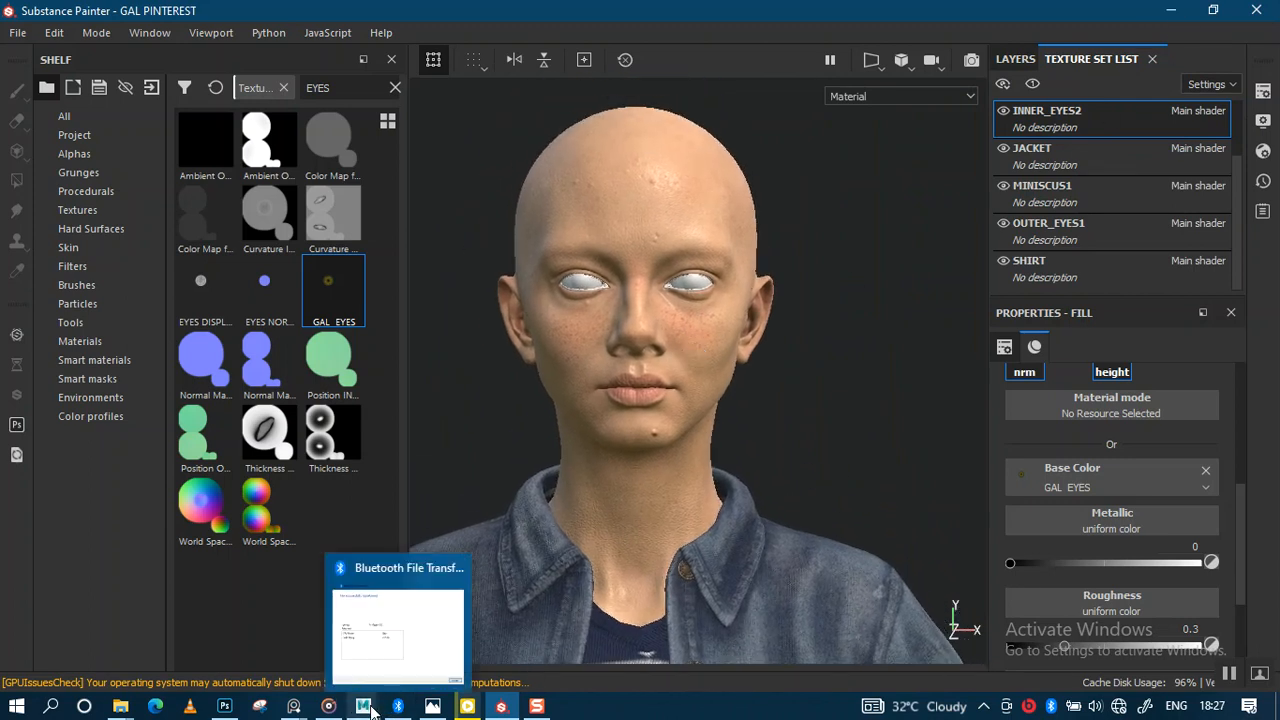
mouse_move(363, 706)
left_click(348, 650)
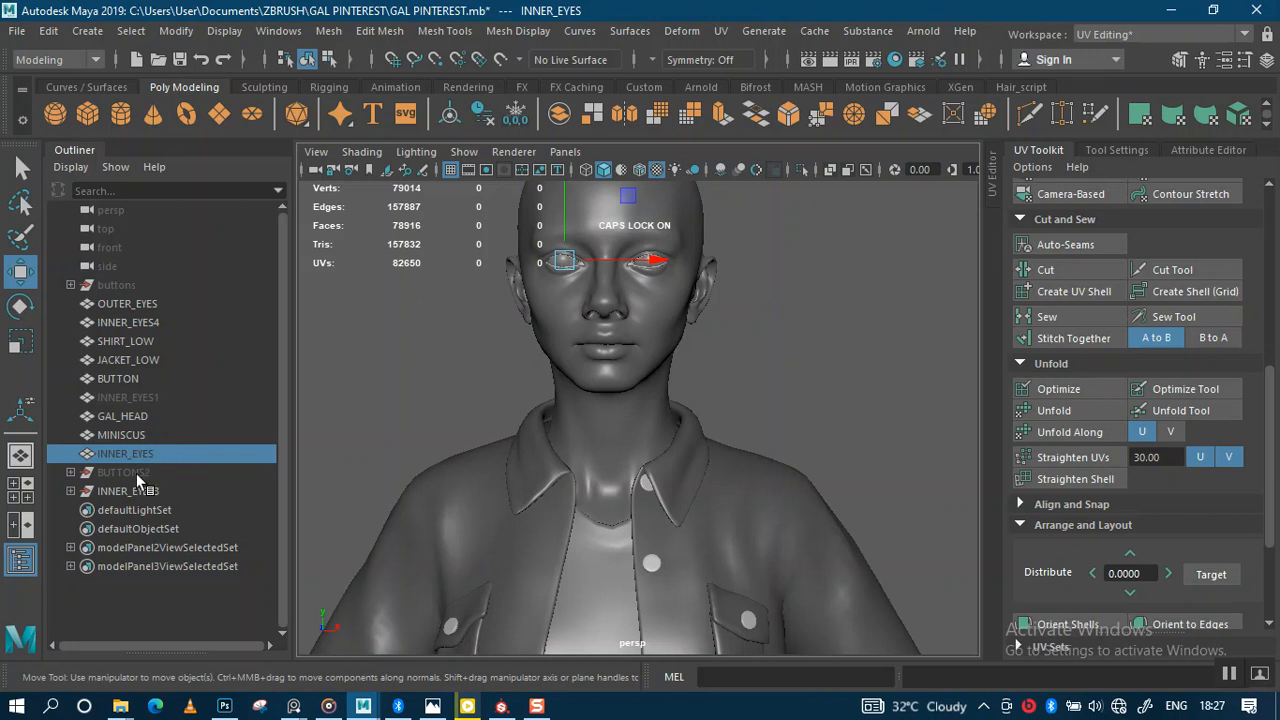
Step: Select OUTER_EYES, INNER_EYES4, SHIRT_LOW and JACKET_LOW for export
left_click(135, 323)
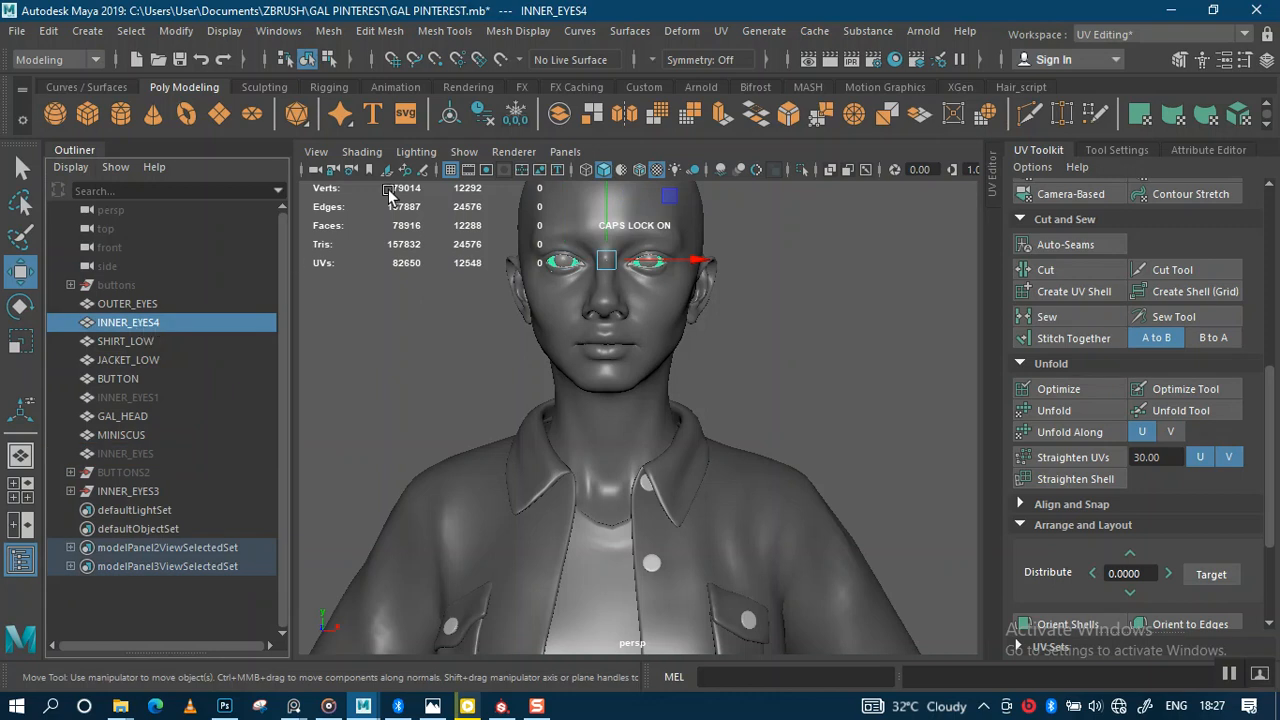
left_click(128, 305)
left_click(138, 322, "ctrl")
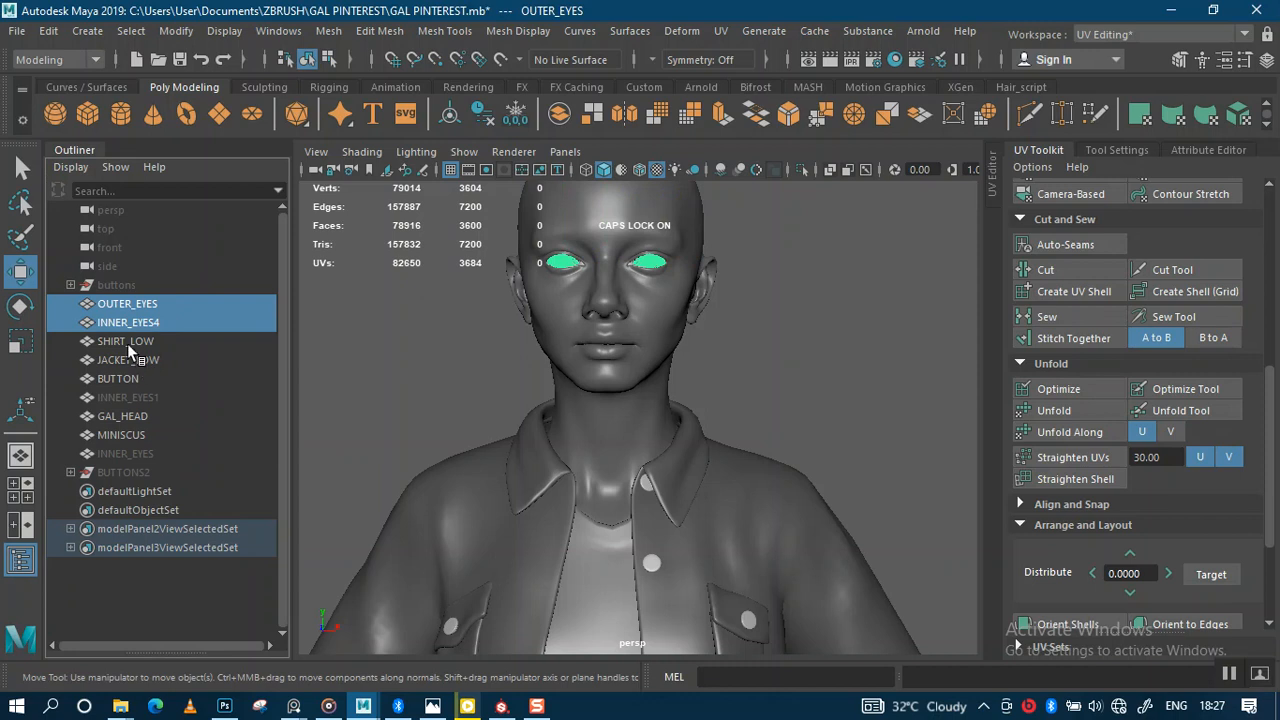
left_click(127, 343, "ctrl")
left_click(132, 362, "ctrl")
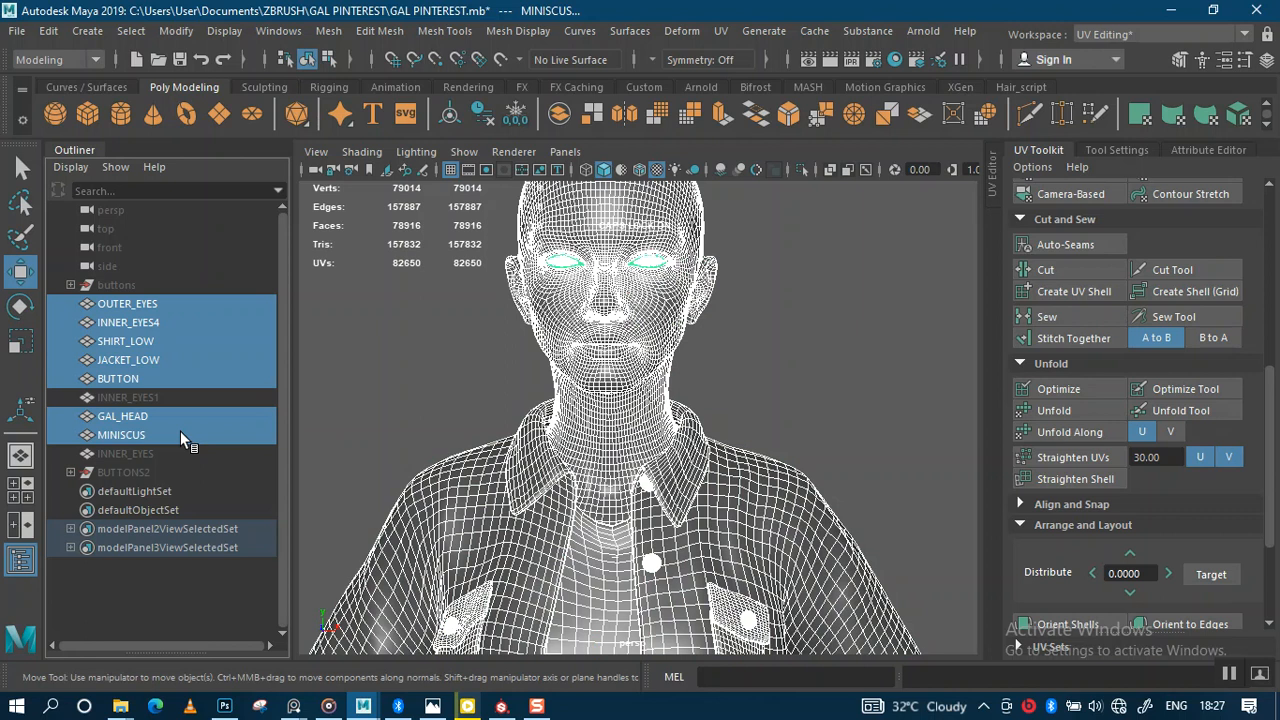
mouse_move(444, 443)
left_mouse_down("alt")
mouse_move(444, 424)
mouse_move(437, 435)
left_mouse_up("alt")
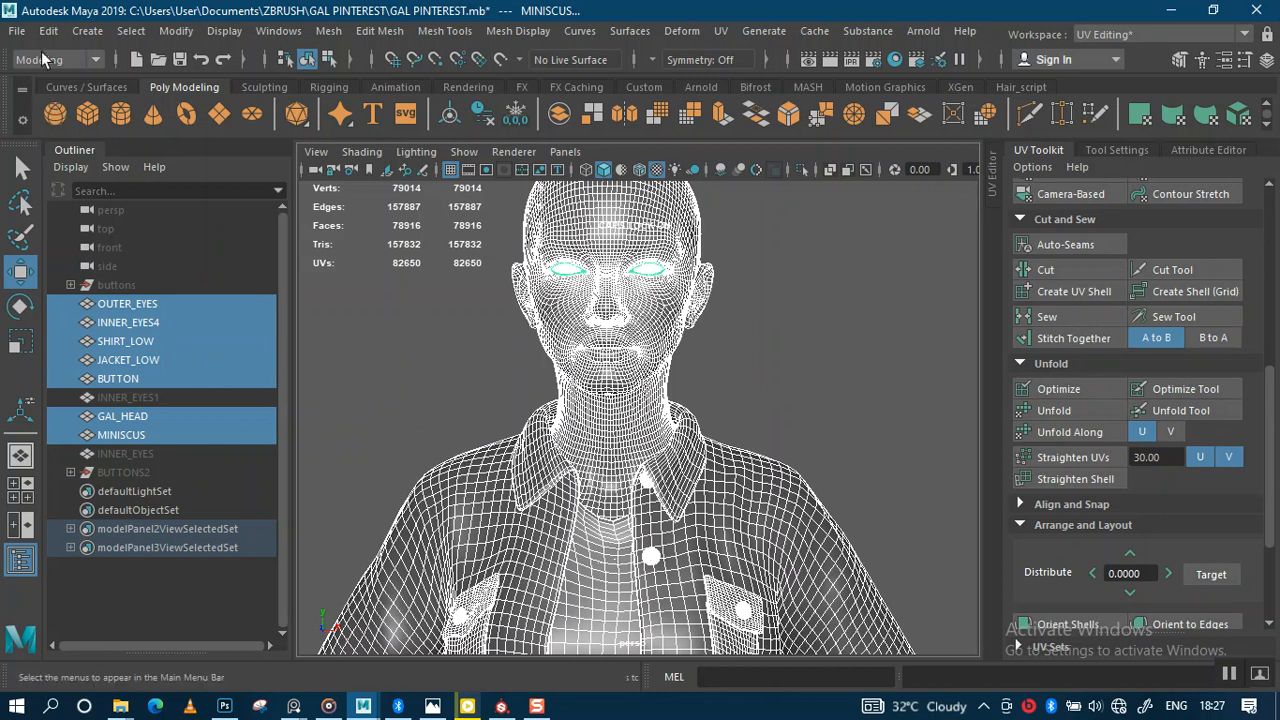
Step: Export the selected meshes as 4 GAAL.dae in the READY FILES folder
left_click(19, 31)
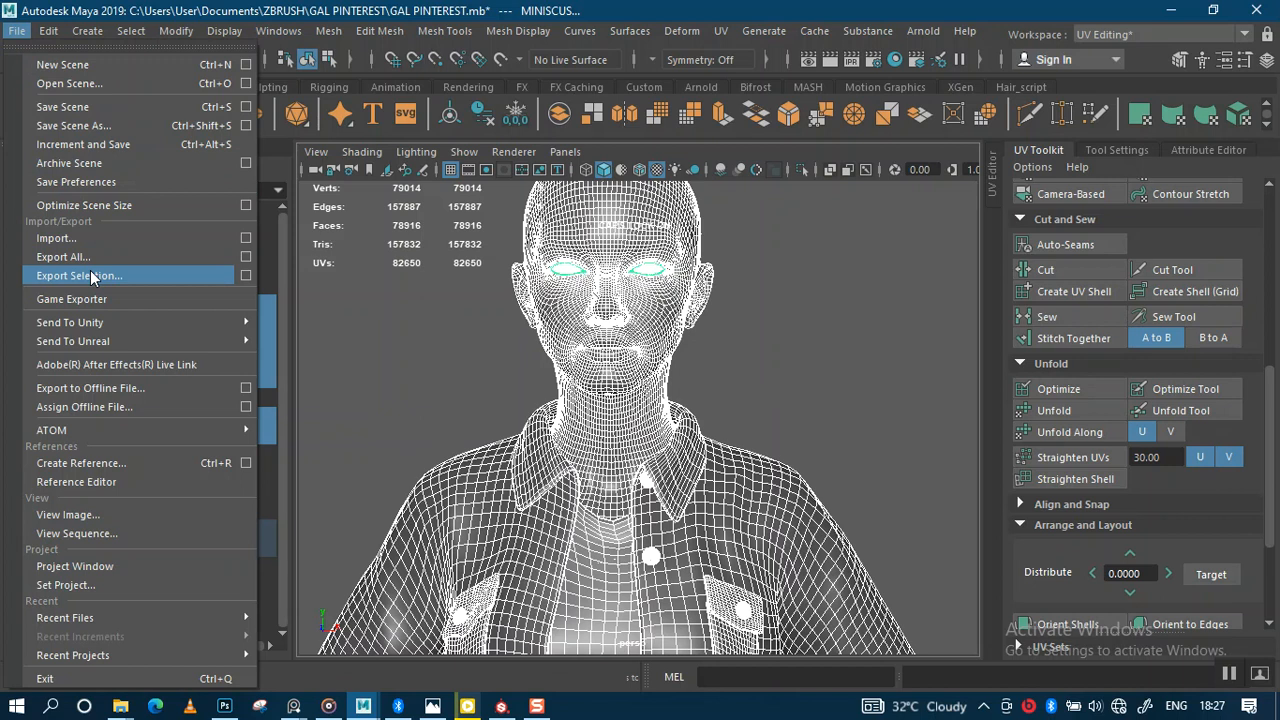
left_click(643, 382)
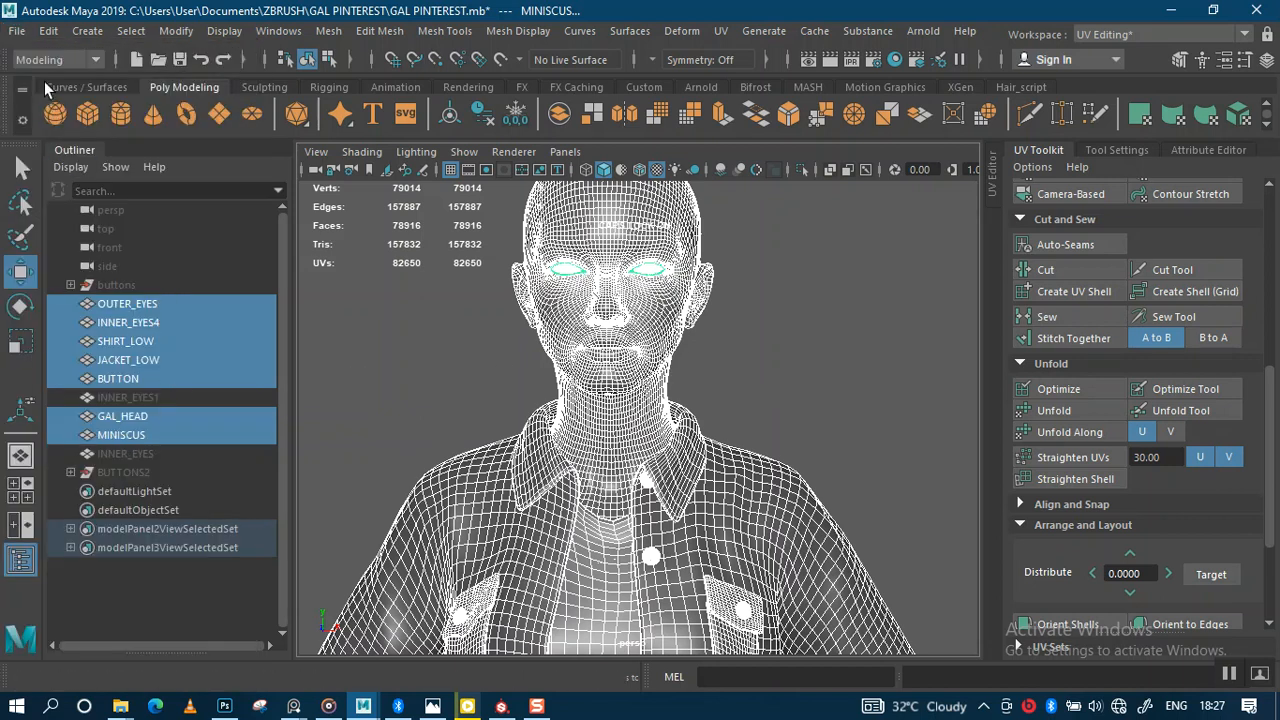
left_click(21, 30)
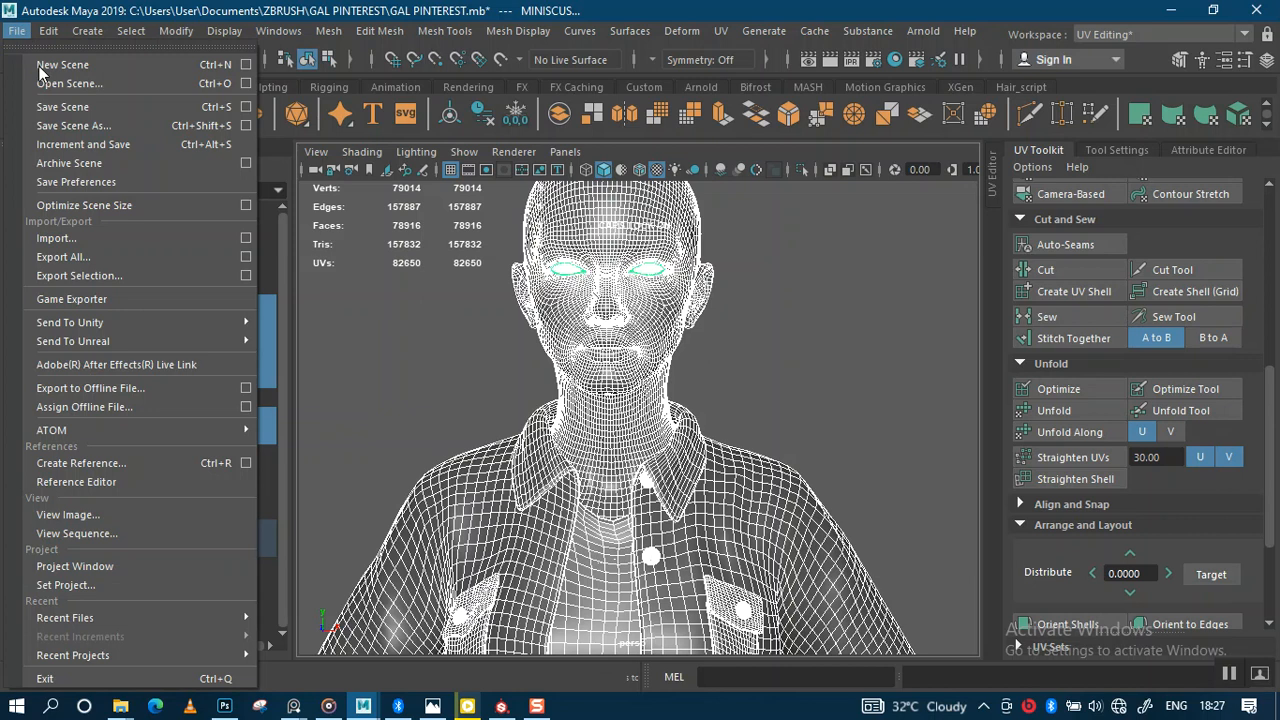
left_click(109, 282)
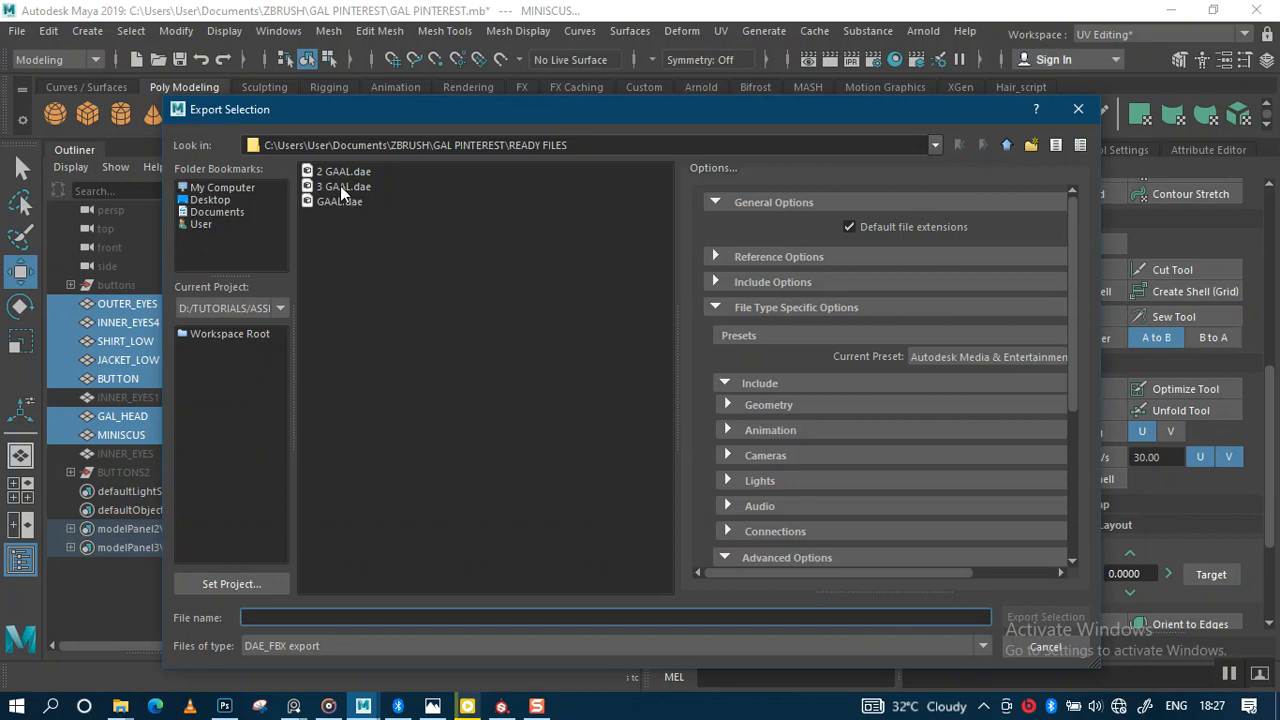
left_click(340, 186)
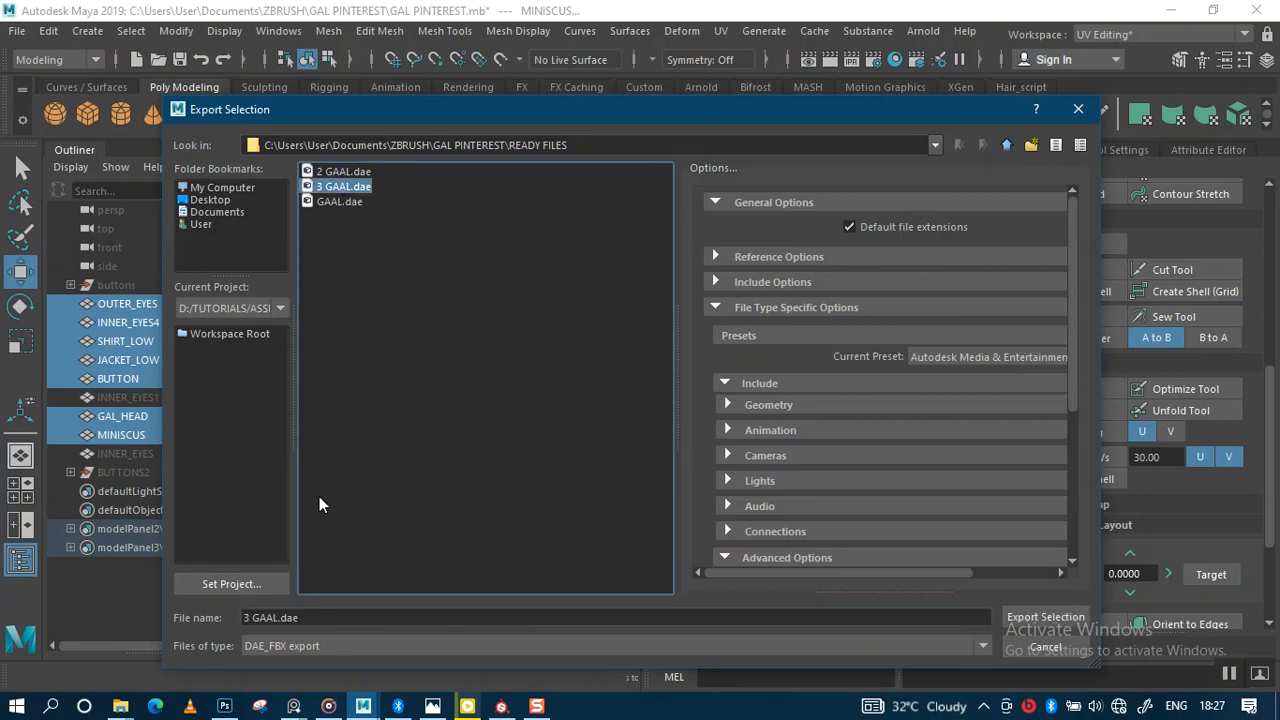
left_click(250, 617)
key("BackSpace")
type("4")
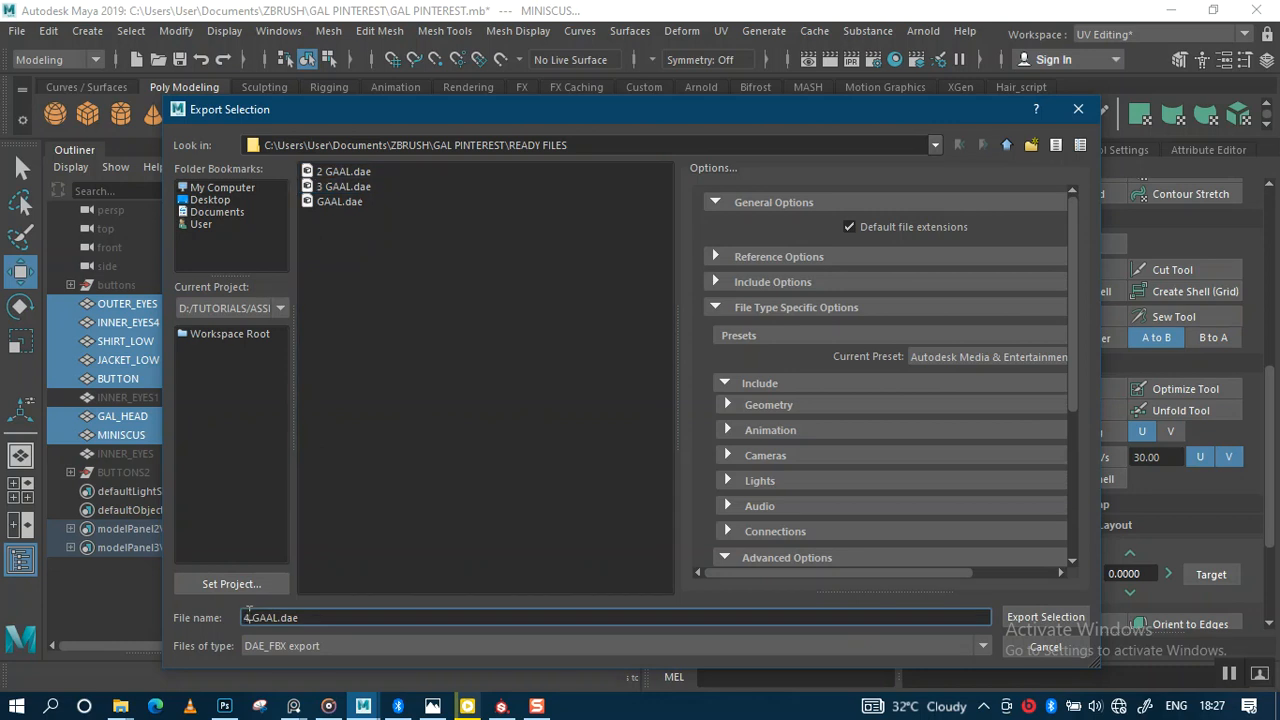
left_click(1053, 614)
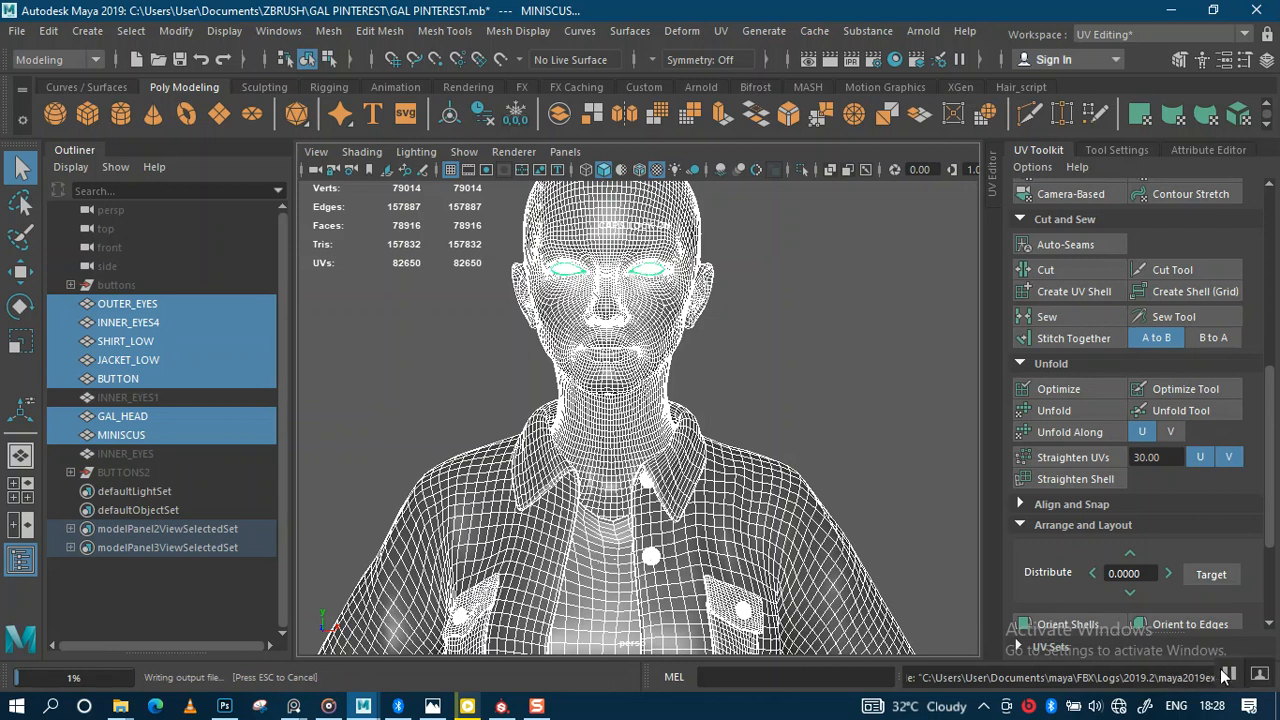
left_click(502, 706)
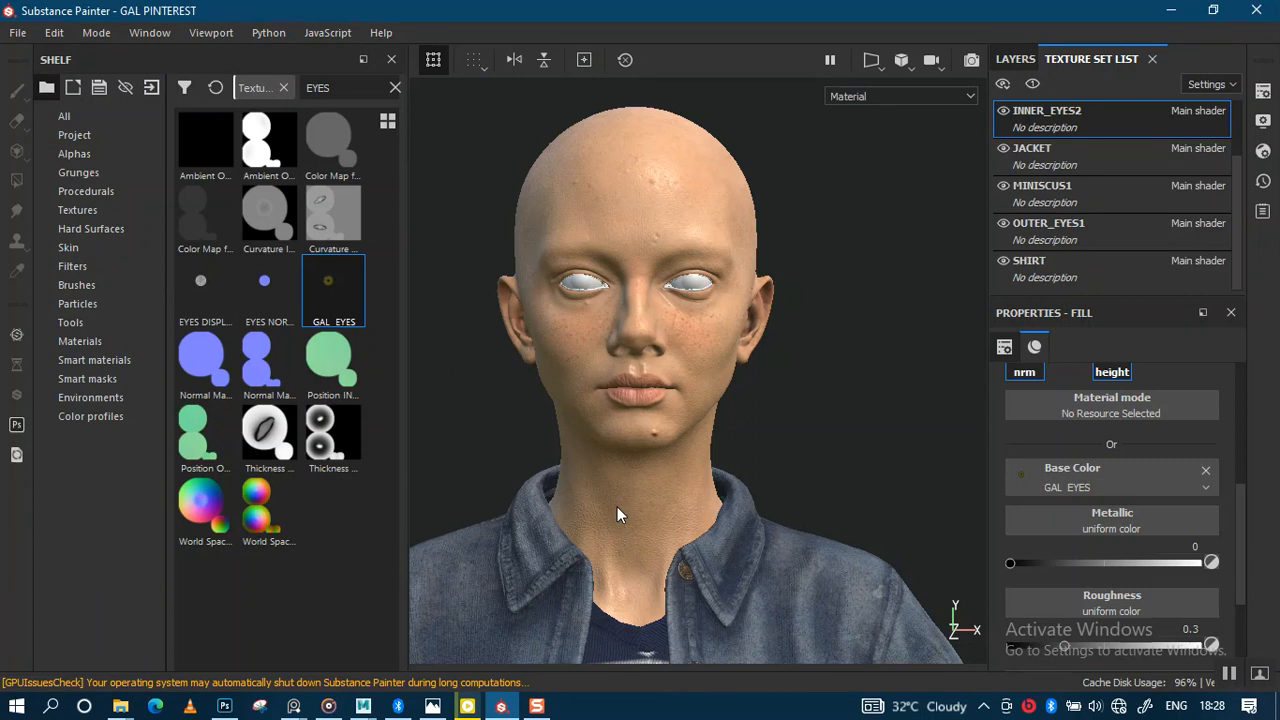
Step: In Project Configuration, replace the mesh file with 4 GAAL.dae and apply the change
left_click_drag(651, 448, 636, 408, "alt")
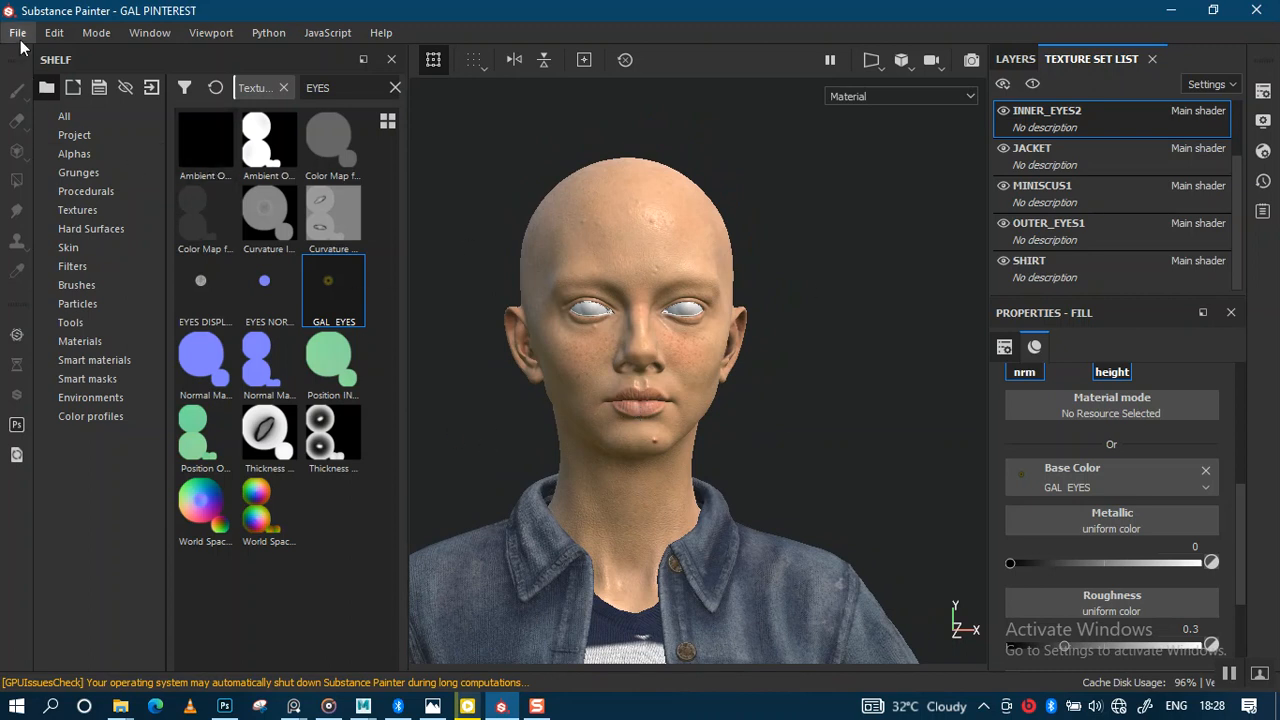
left_click(54, 33)
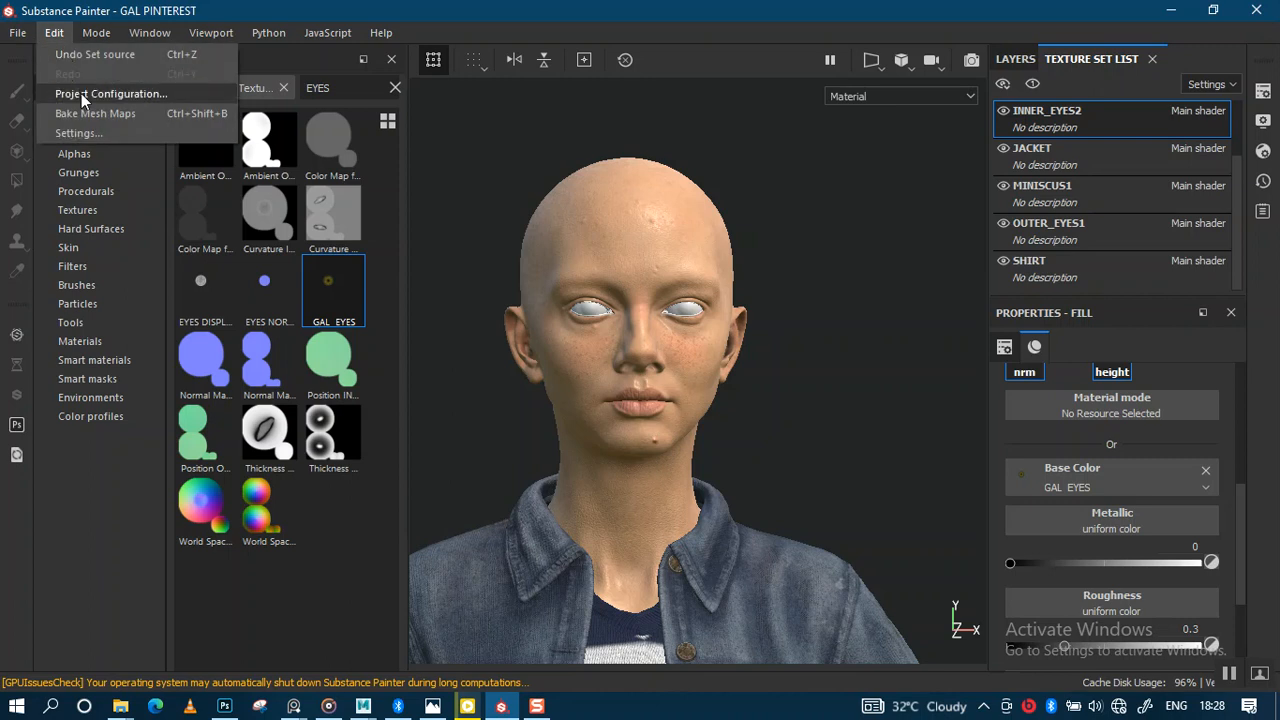
left_click(81, 93)
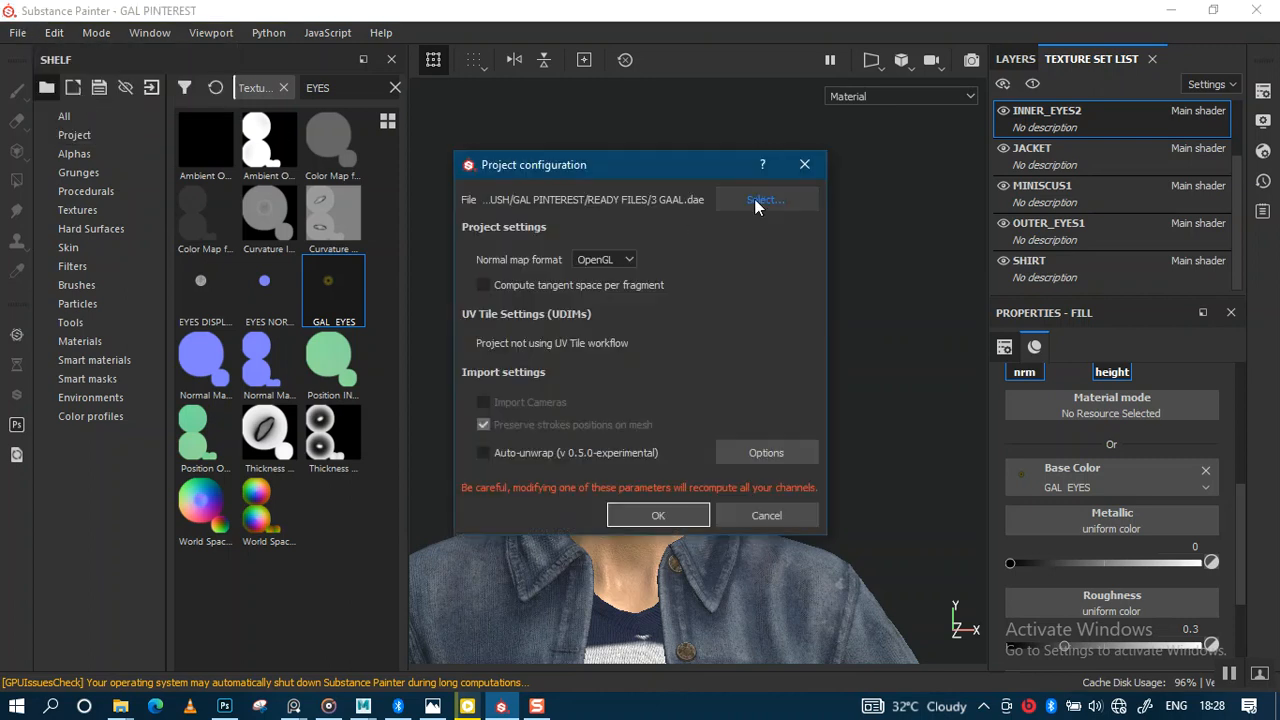
left_click(754, 198)
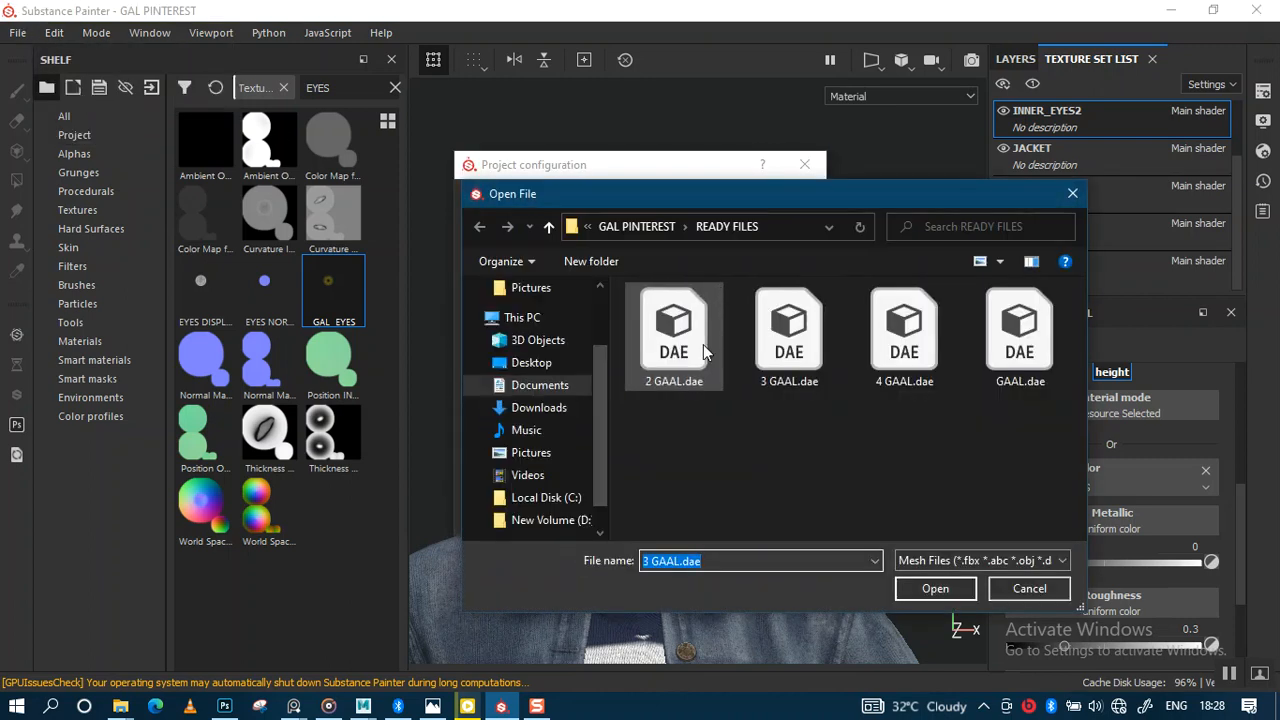
left_click(915, 345)
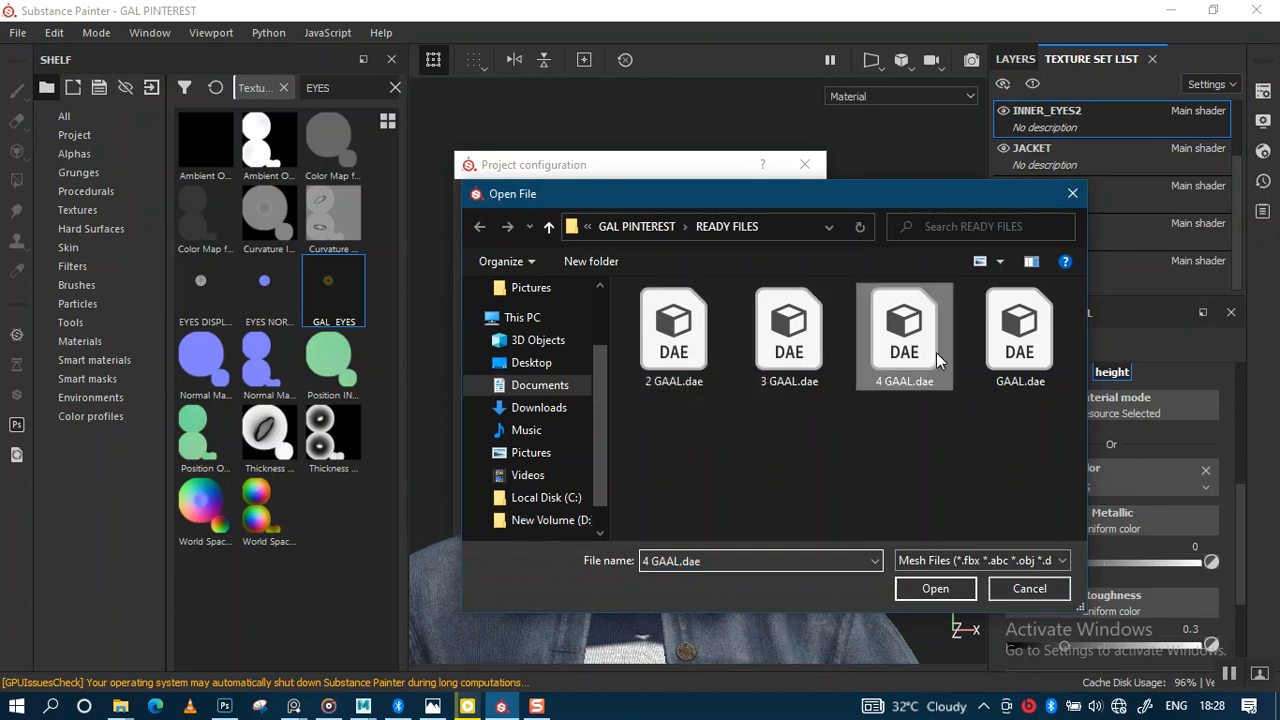
left_click(926, 589)
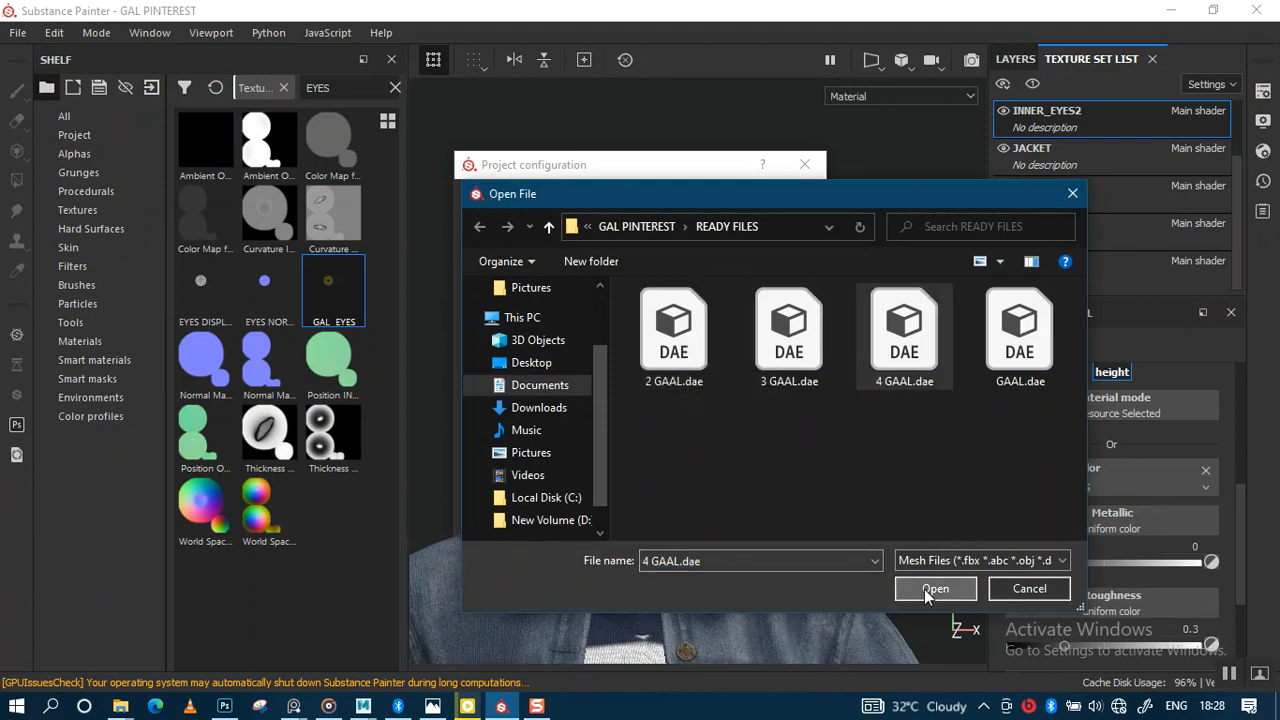
left_click_drag(624, 169, 347, 194)
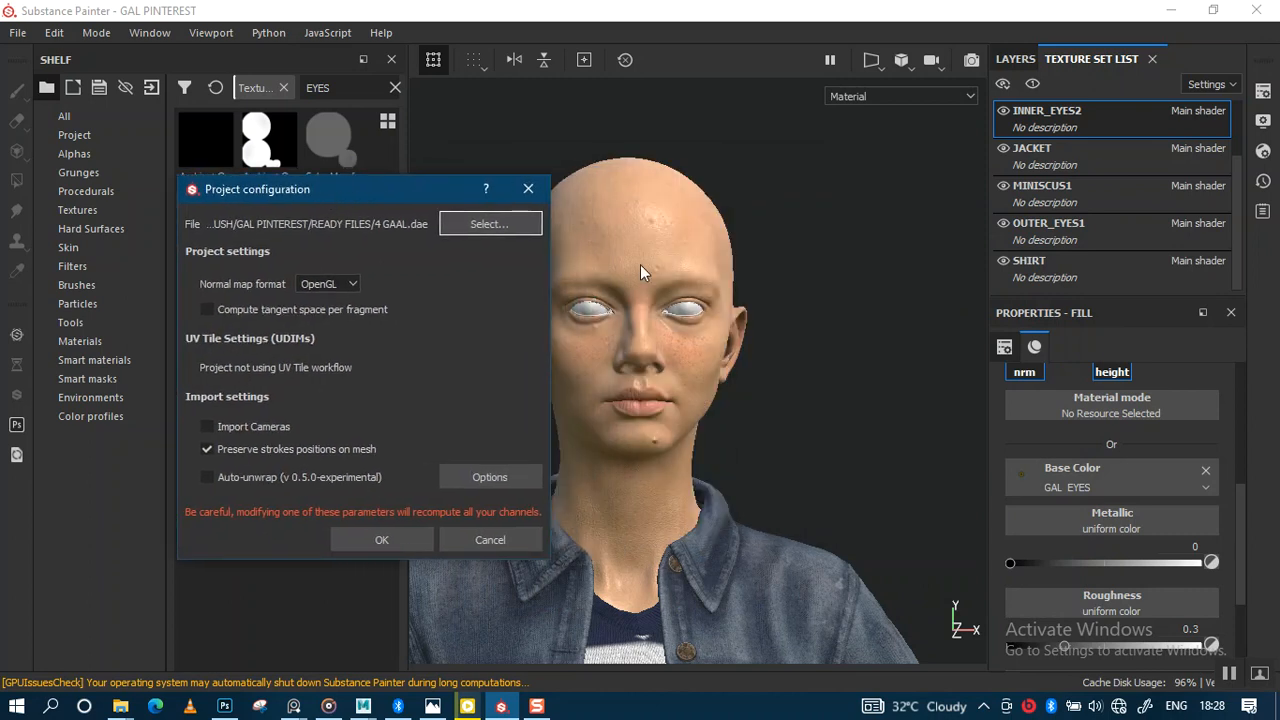
left_click(370, 546)
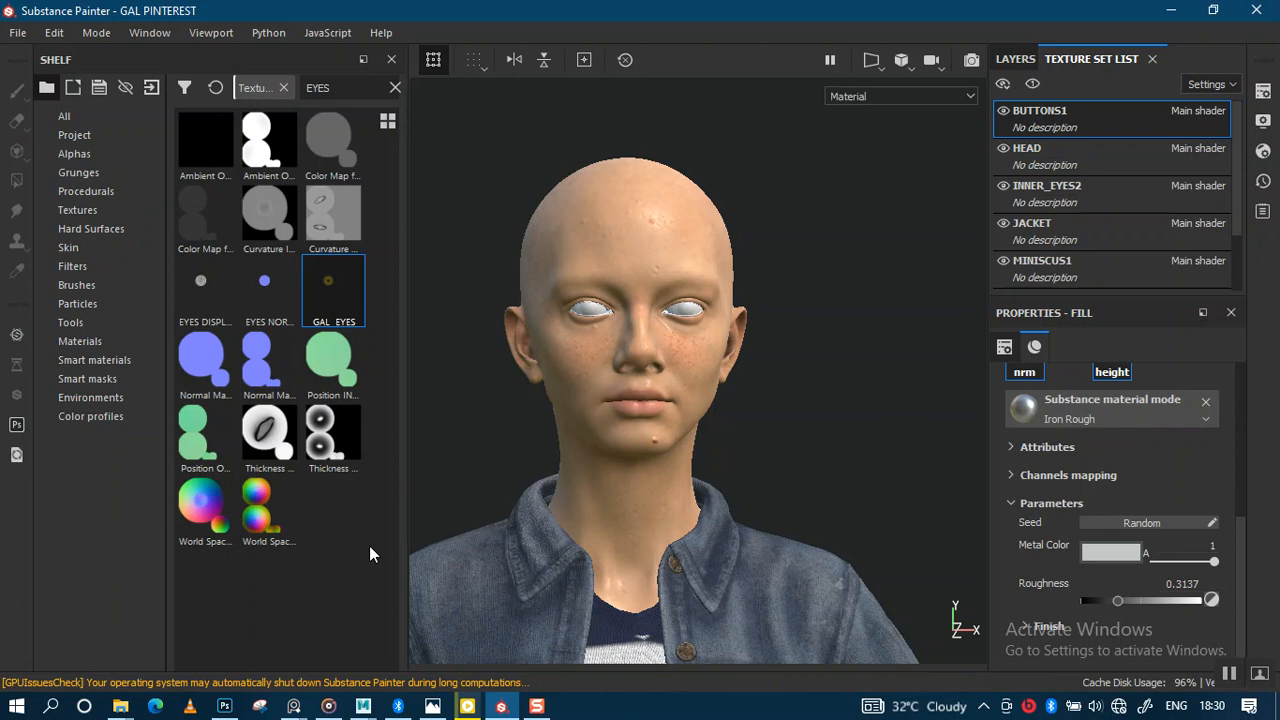
Step: Solo the INNER_EYES2 texture set and zoom in to inspect the eyeballs
right_click_drag(799, 307, 808, 425, "alt")
middle_click_drag(807, 310, 791, 443, "alt")
right_click_drag(818, 320, 830, 405, "alt")
left_click_drag(830, 400, 808, 350, "alt")
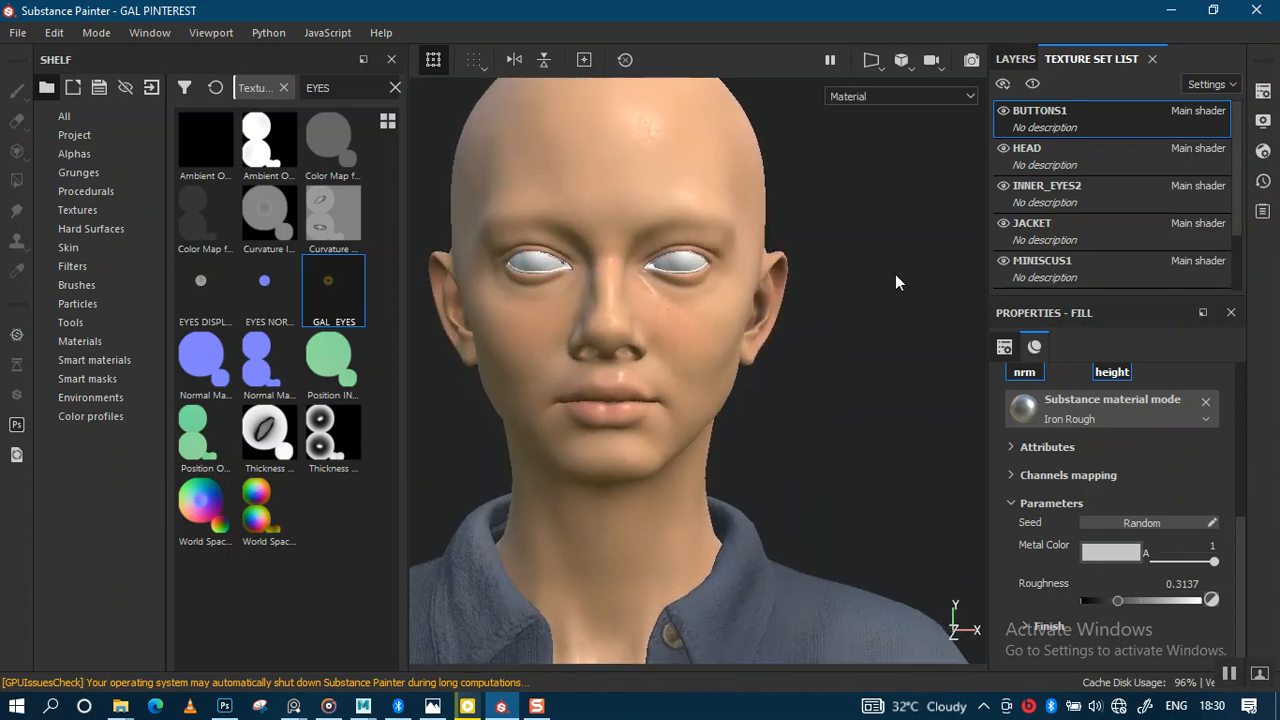
left_click(1083, 192)
left_click(1032, 82)
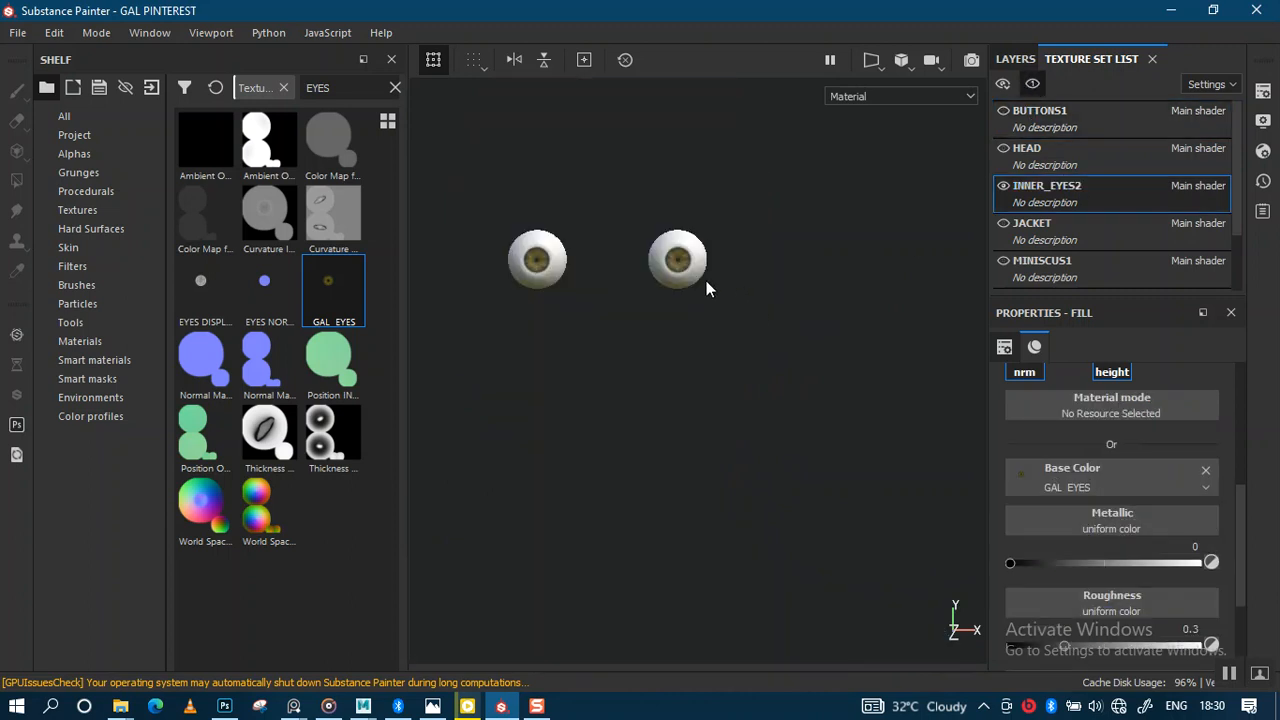
right_click_drag(704, 266, 712, 380, "alt")
middle_click_drag(716, 251, 732, 372, "alt")
right_click_drag(748, 289, 669, 476, "alt")
middle_click_drag(575, 354, 734, 317, "alt")
middle_click_drag(654, 279, 685, 301, "alt")
right_click_drag(685, 301, 681, 297, "alt")
mouse_move(680, 297)
left_mouse_down("alt")
mouse_move(654, 303)
mouse_move(697, 283)
mouse_move(665, 281)
mouse_move(711, 269)
mouse_move(660, 271)
mouse_move(681, 279)
left_mouse_up("alt")
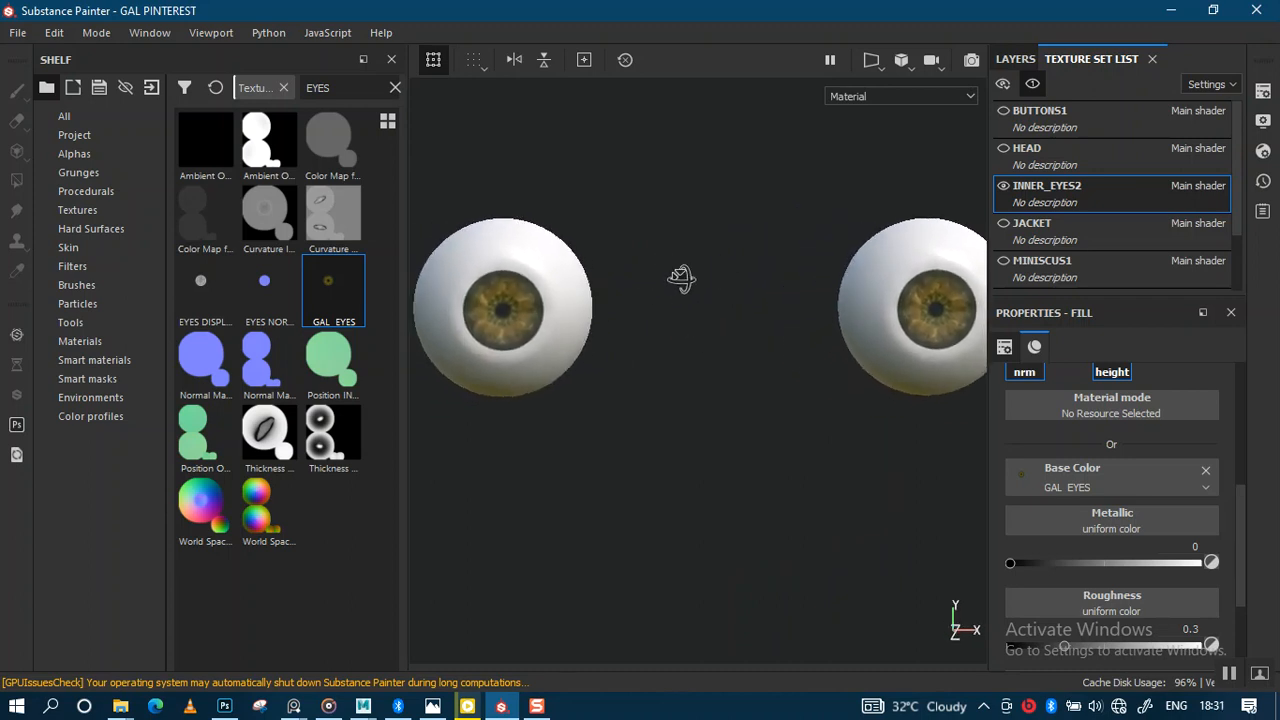
Step: Show all texture sets except OUTER_EYES1 and bring up INNER_EYES2's texture set settings
left_click(1032, 84)
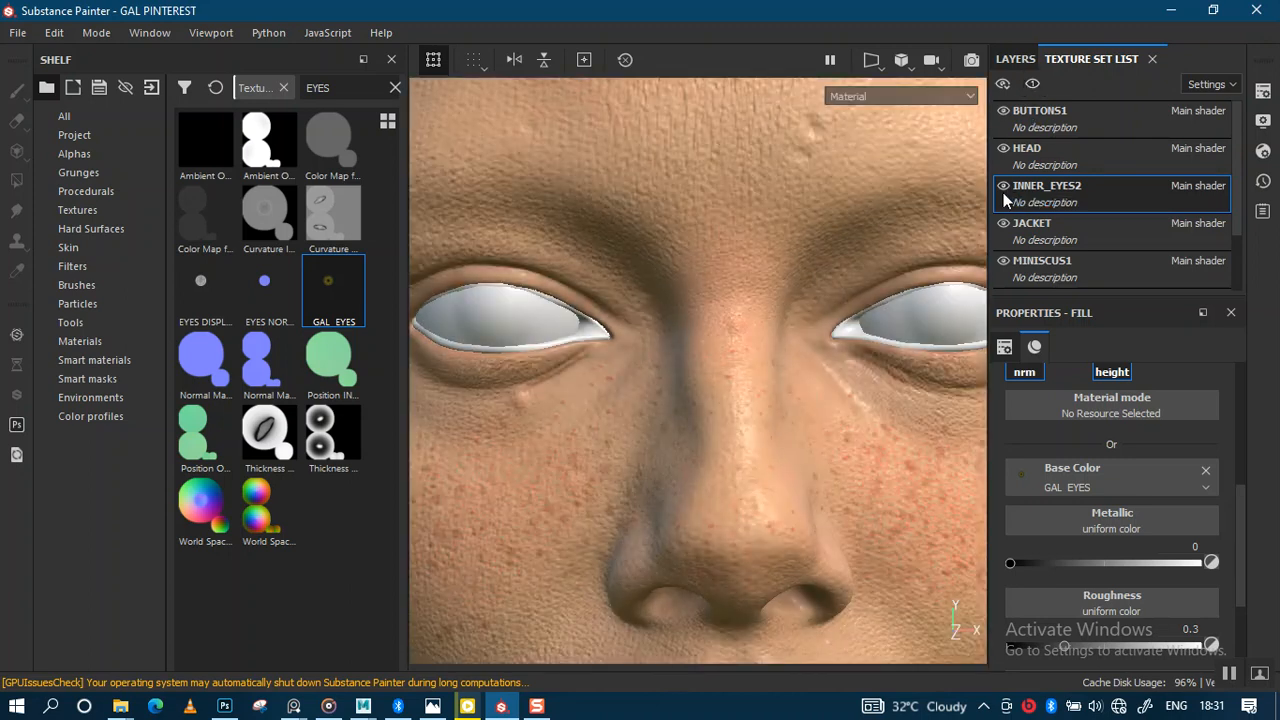
scroll(1230, 258, "down", 2)
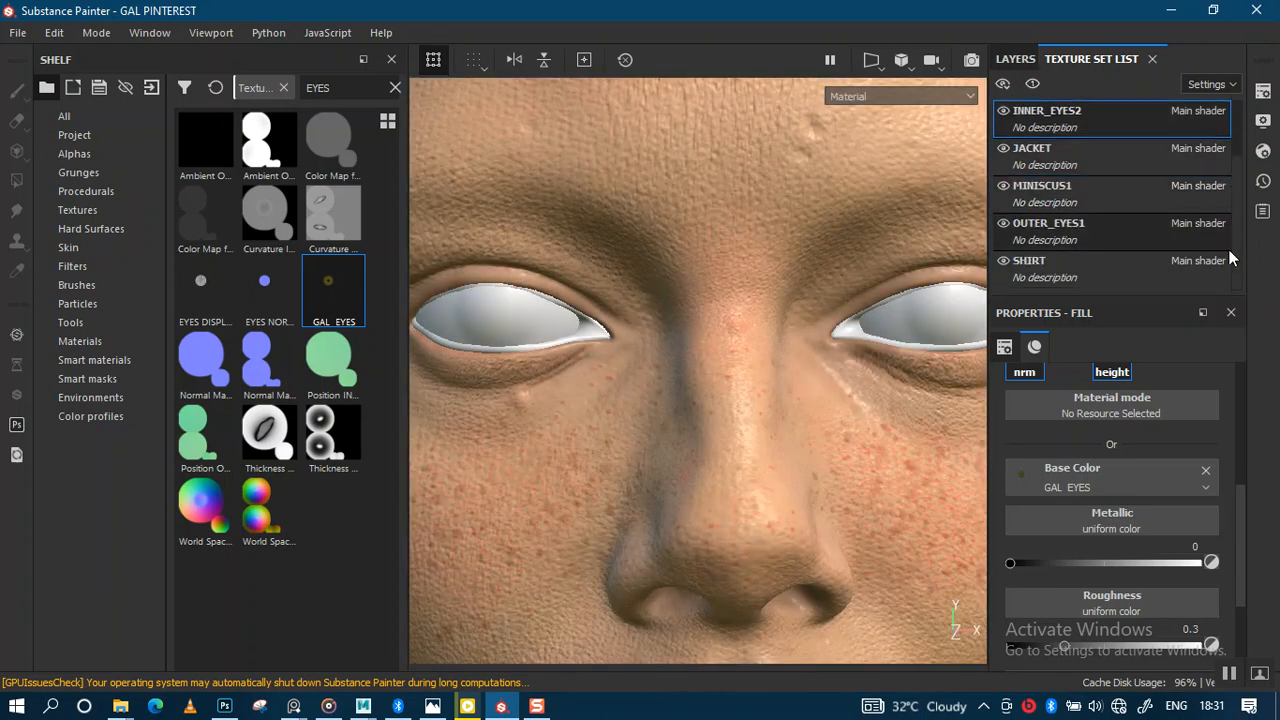
left_click(1003, 223)
right_click_drag(785, 338, 692, 289, "alt")
left_click_drag(692, 289, 648, 285, "alt")
right_click_drag(646, 298, 651, 346, "alt")
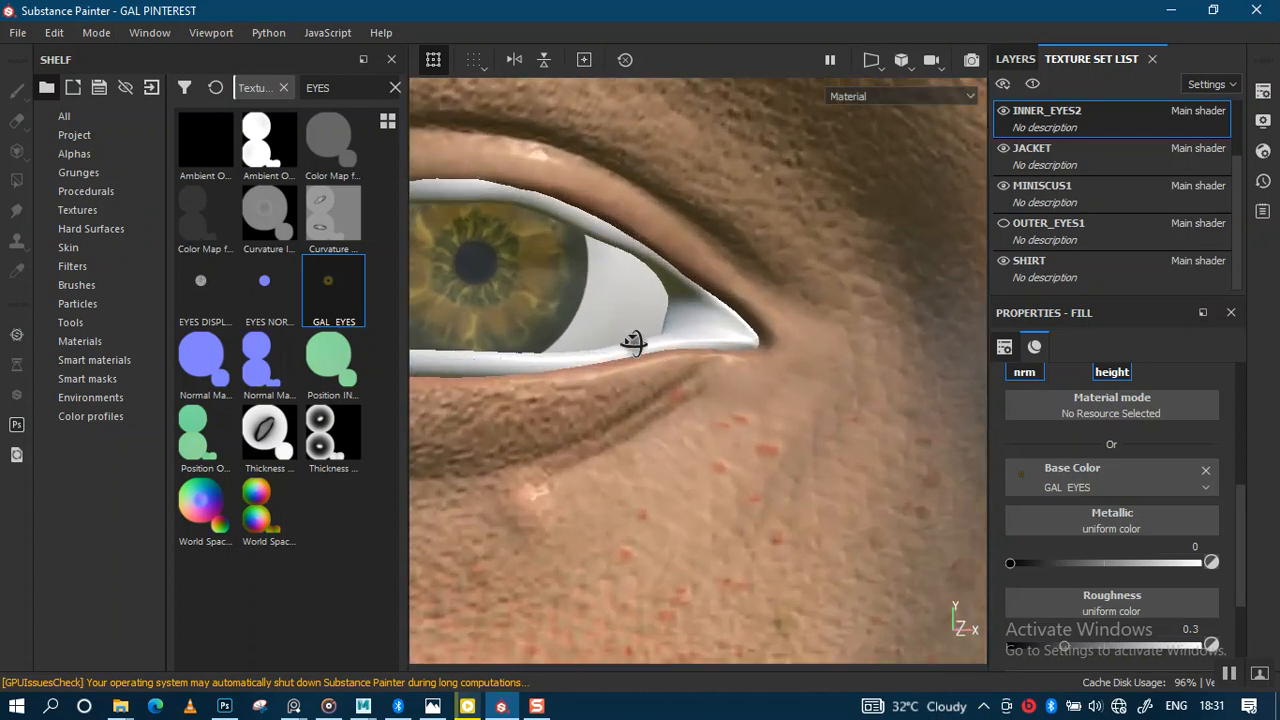
left_click_drag(663, 377, 691, 354, "alt")
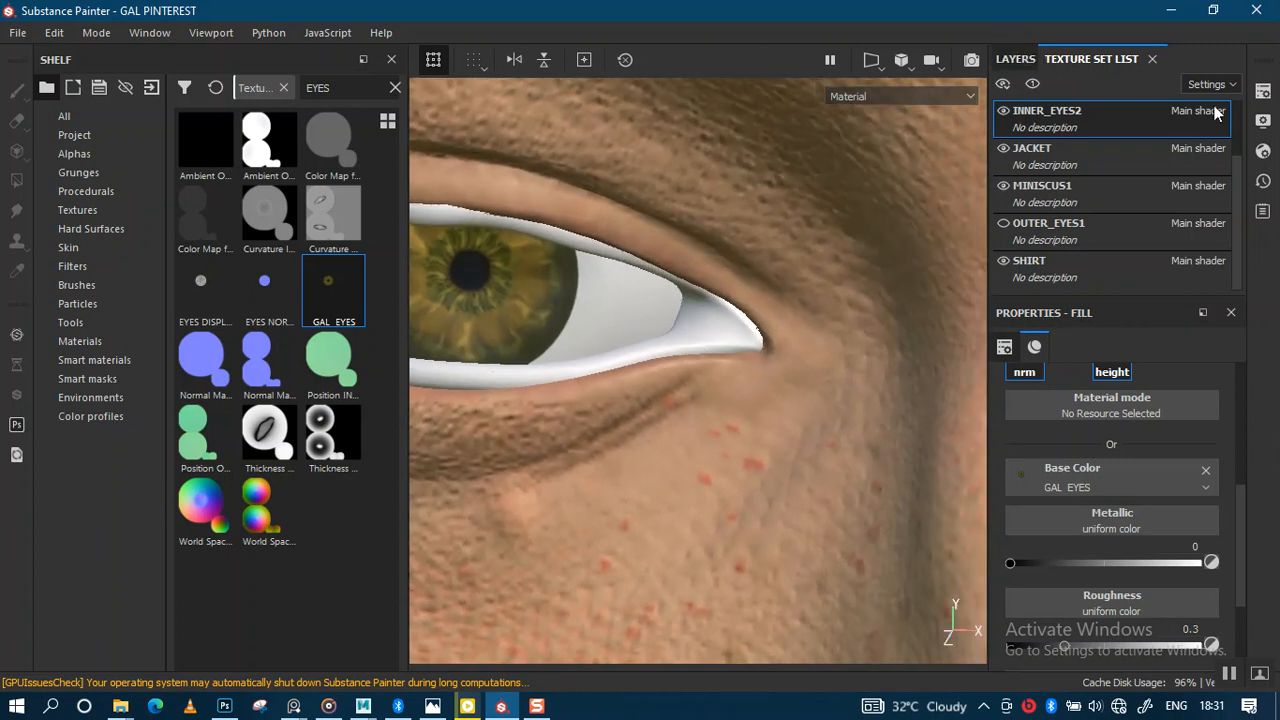
left_click(1262, 90)
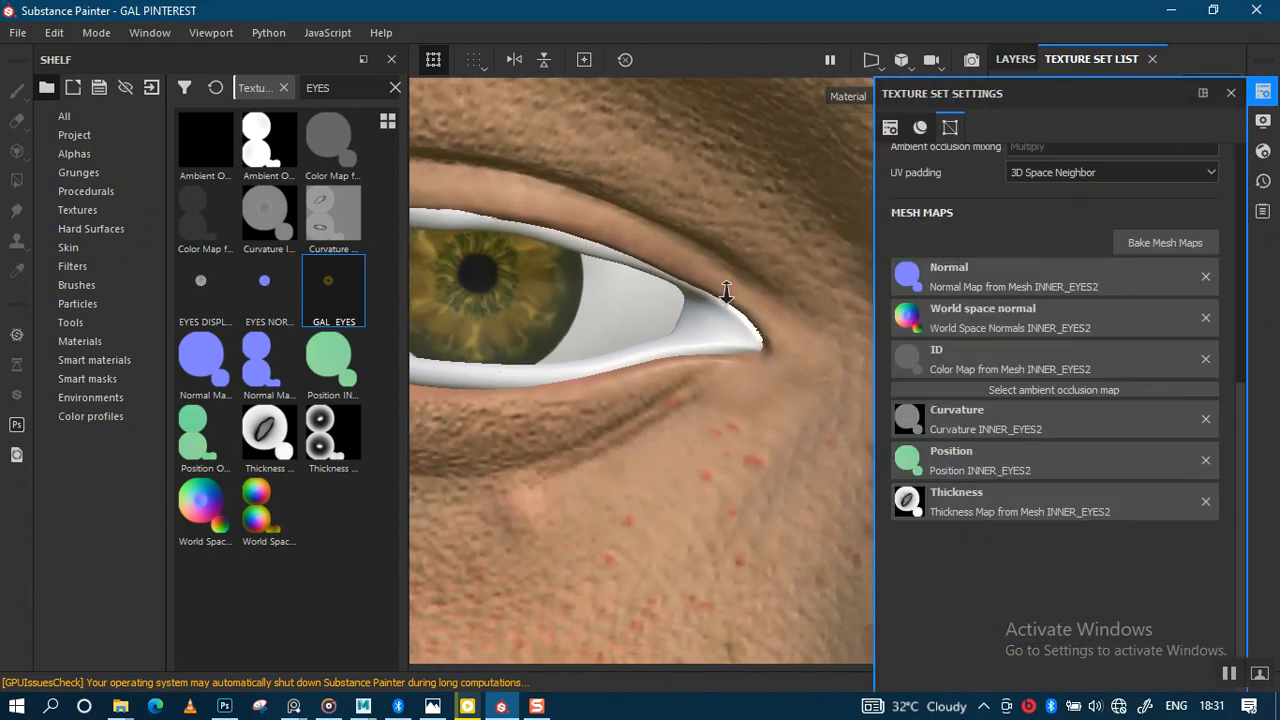
Step: Isolate the INNER_EYES2 eyeball on its own and reopen its texture set settings
left_click_drag(726, 292, 668, 295, "alt")
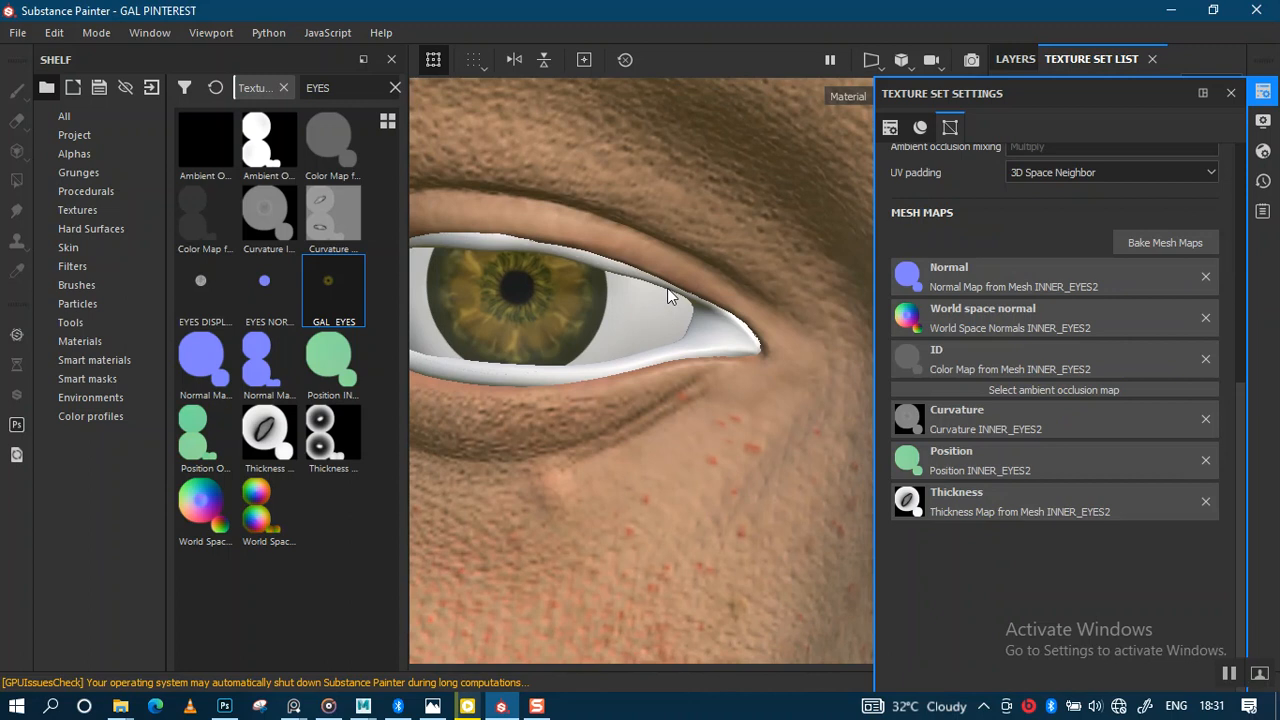
left_click(1231, 92)
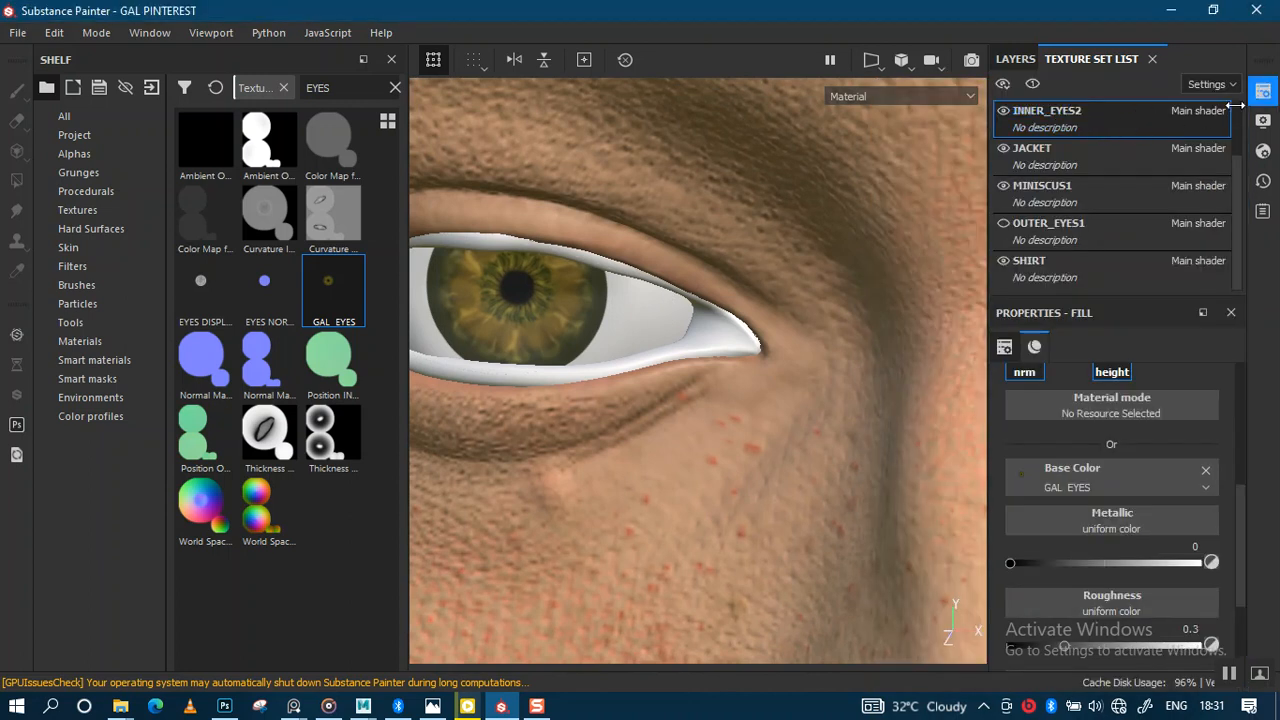
left_click(1262, 90)
left_click(1231, 93)
left_click(1032, 85)
scroll(774, 387, "down", 2)
left_click(1264, 91)
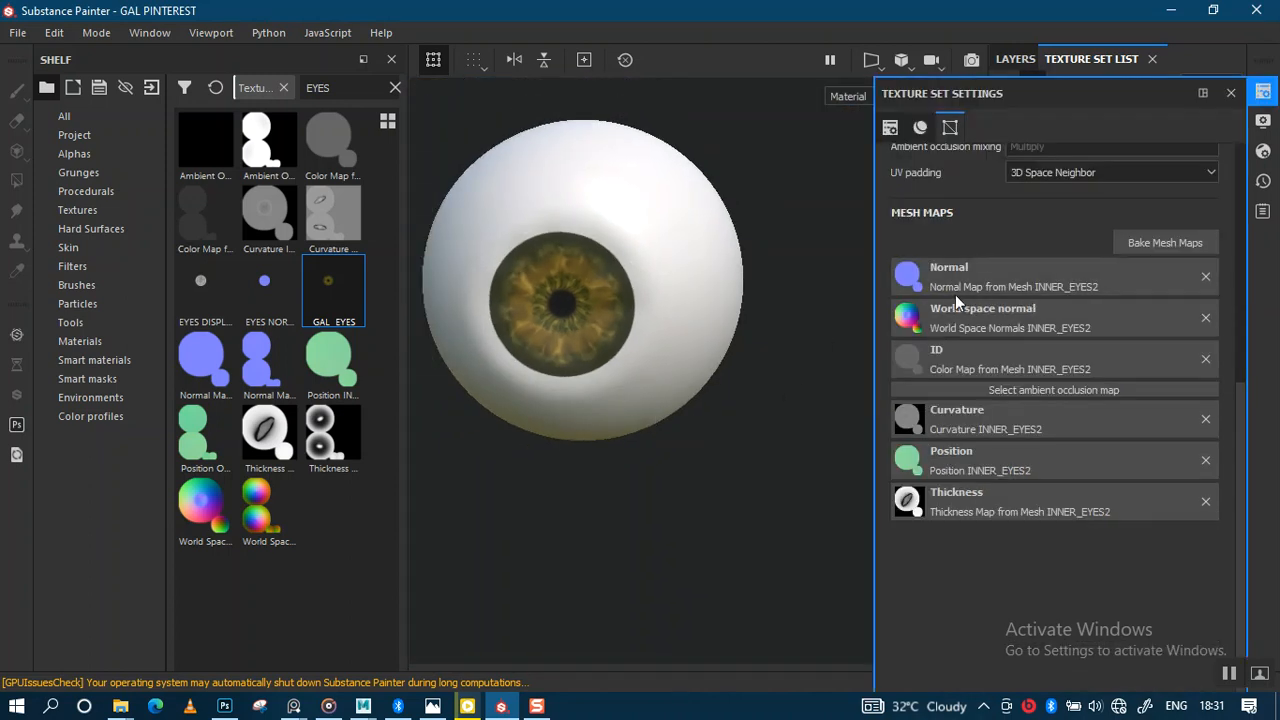
Step: Put EYES NORMAL MAP in Fill layer 1's Normal slot, toggling its colour channel off and on
left_click(268, 298)
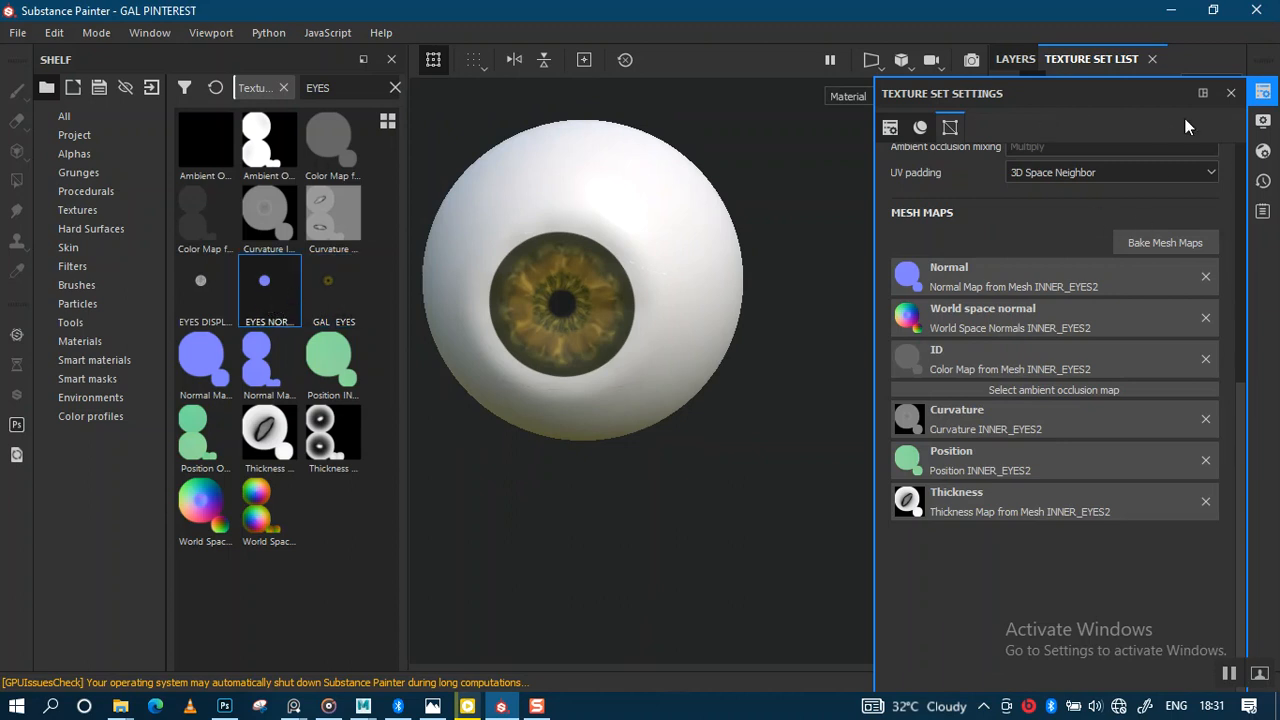
left_click(1230, 93)
left_click(1056, 118)
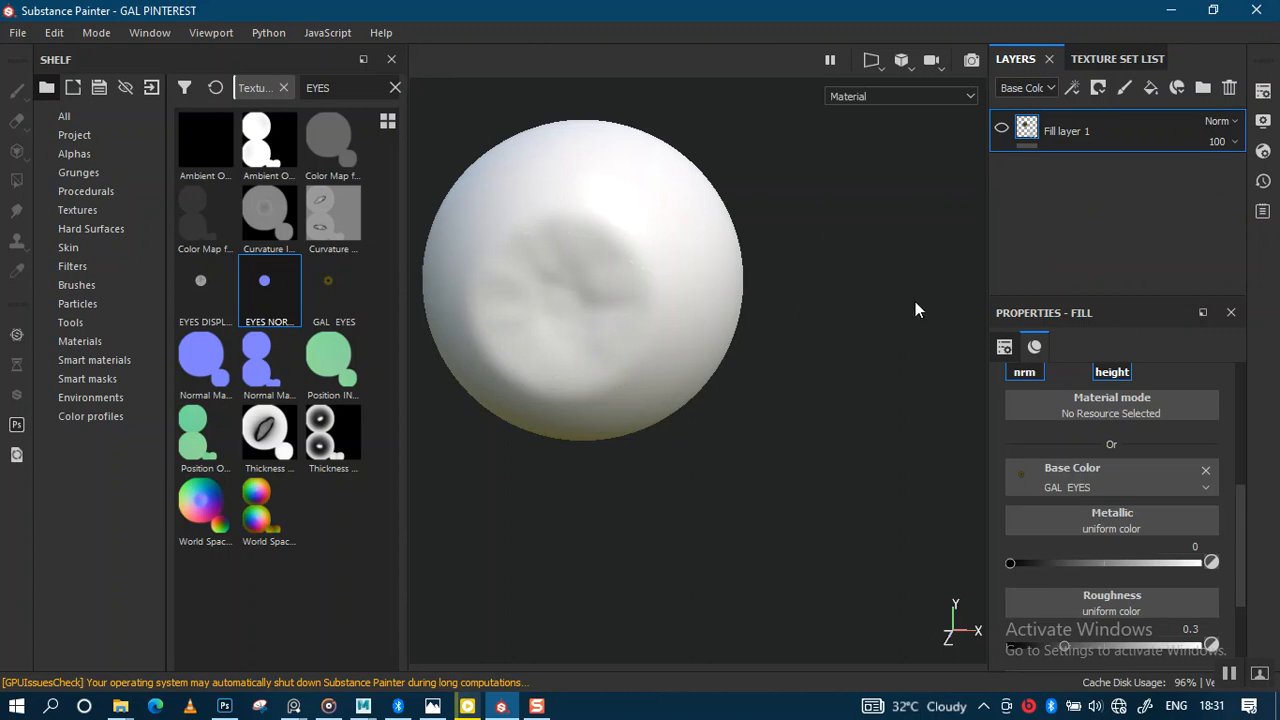
left_click_drag(1240, 515, 1240, 476)
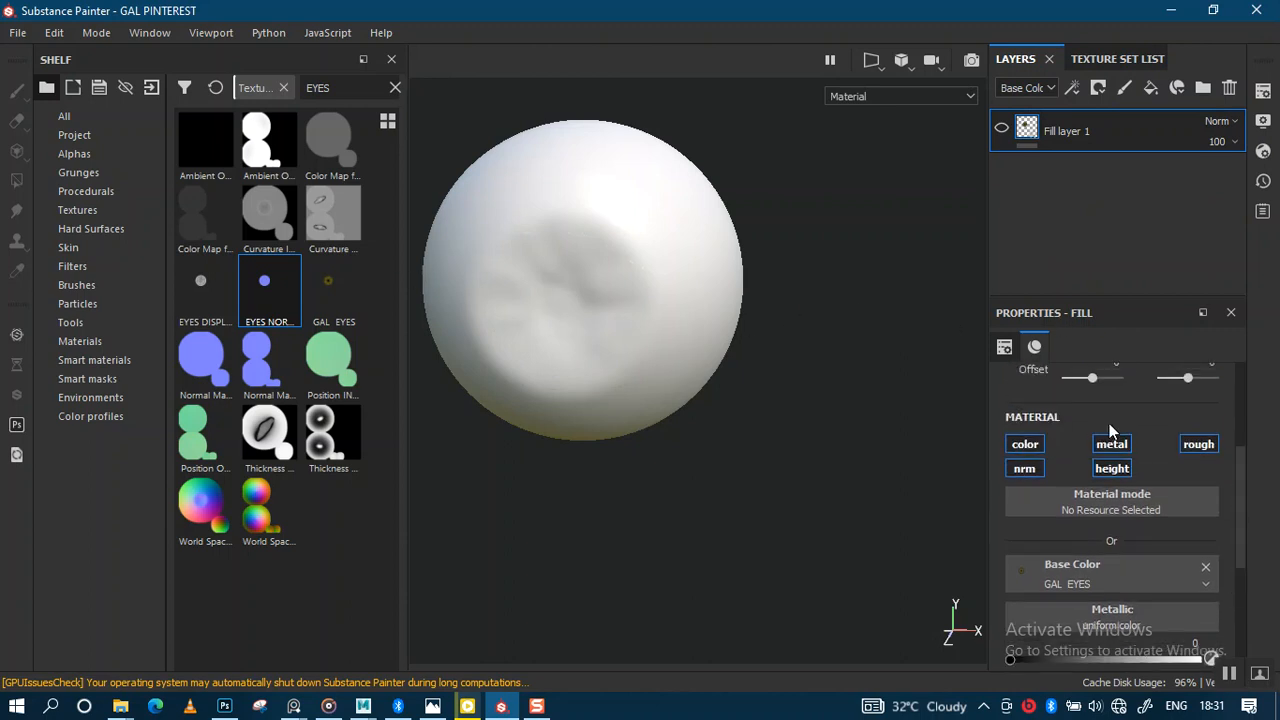
left_click(1025, 446)
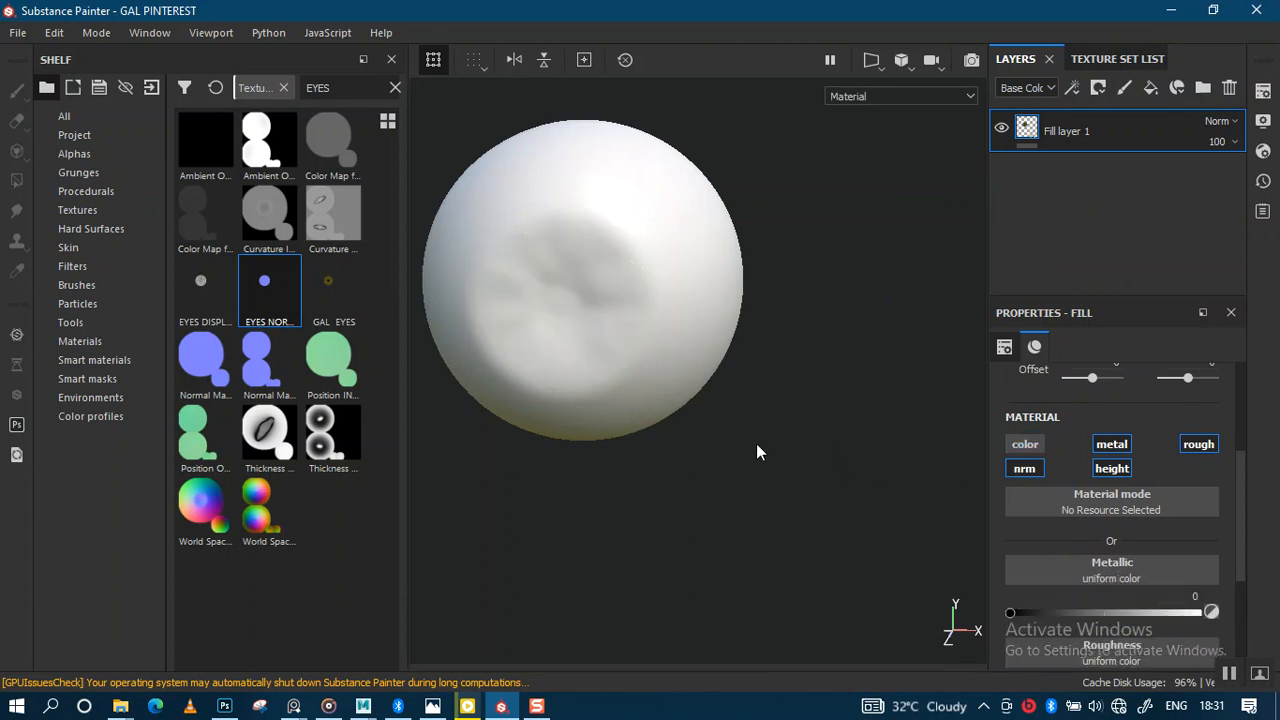
scroll(1222, 540, "down", 3)
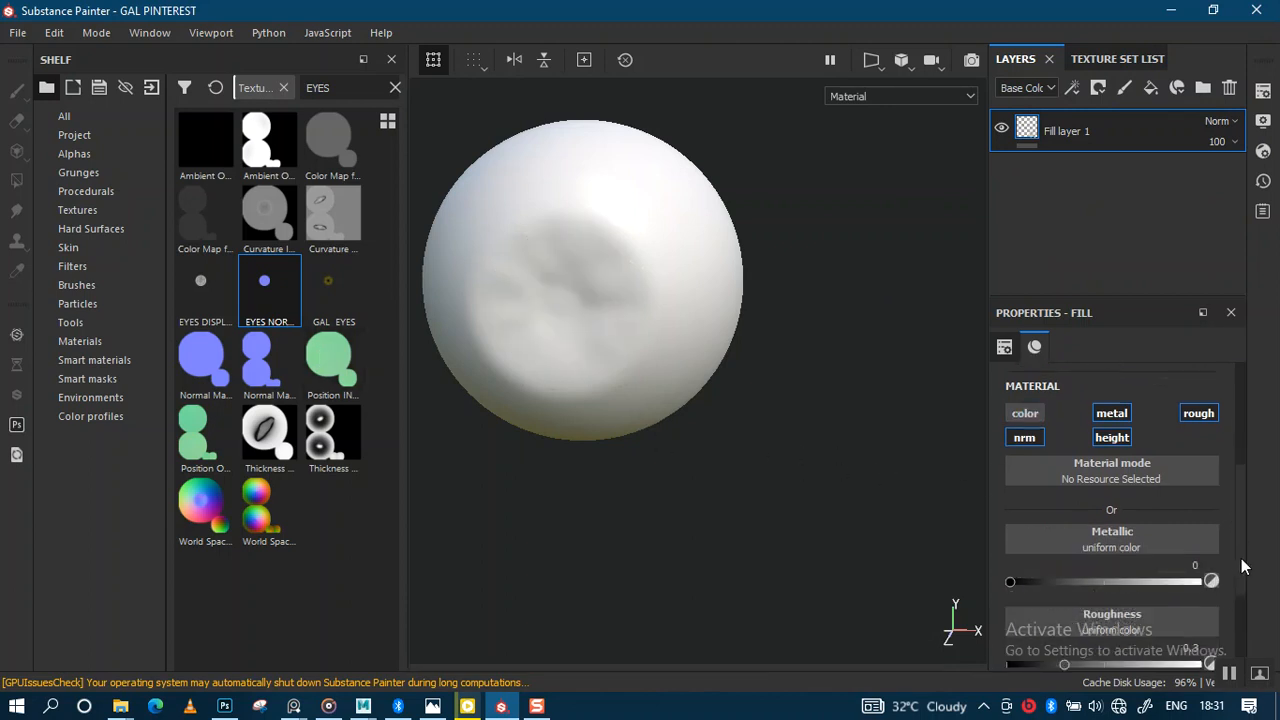
left_click_drag(265, 303, 1030, 558)
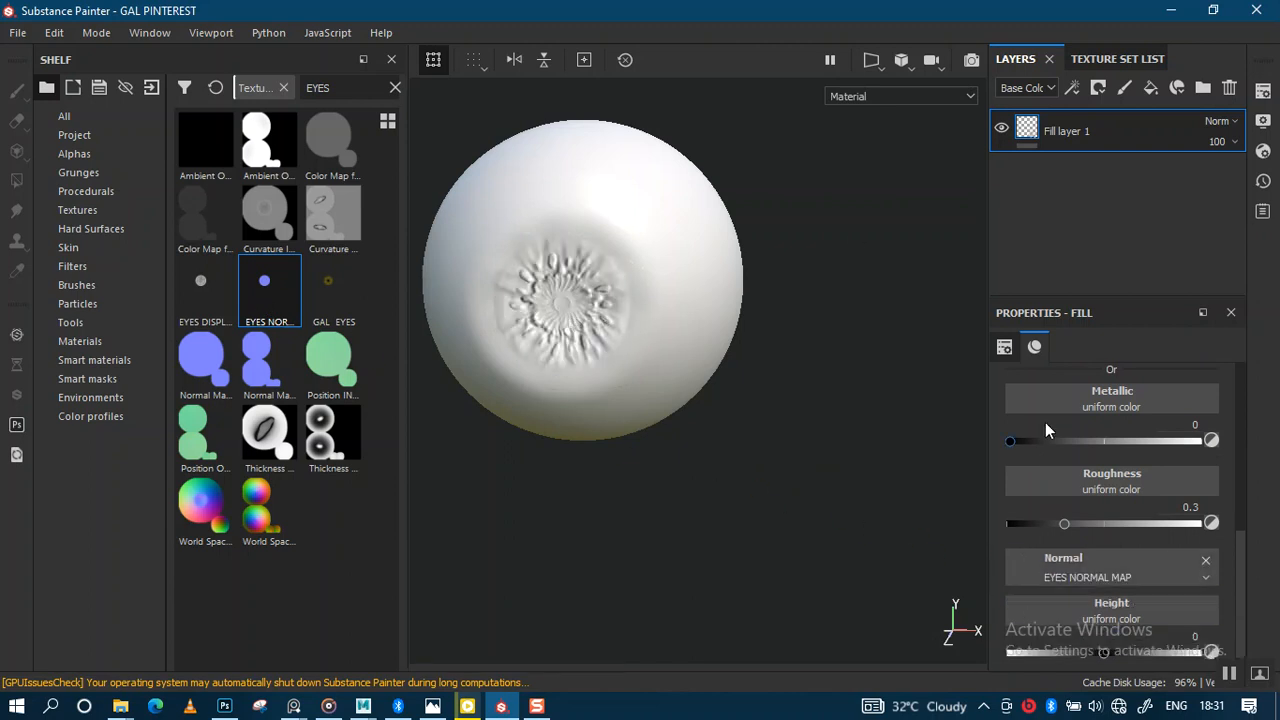
scroll(1229, 549, "up", 3)
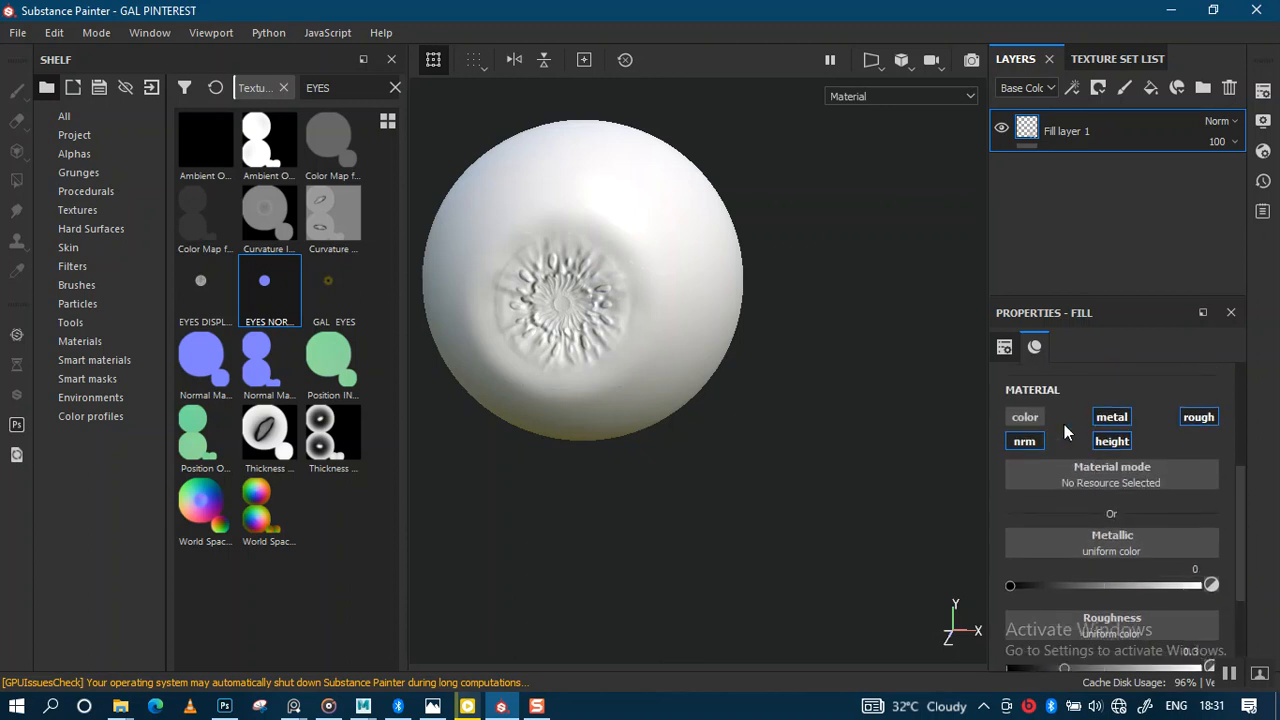
left_click(1024, 417)
right_click_drag(686, 371, 630, 522, "alt")
left_click_drag(595, 435, 614, 394, "alt")
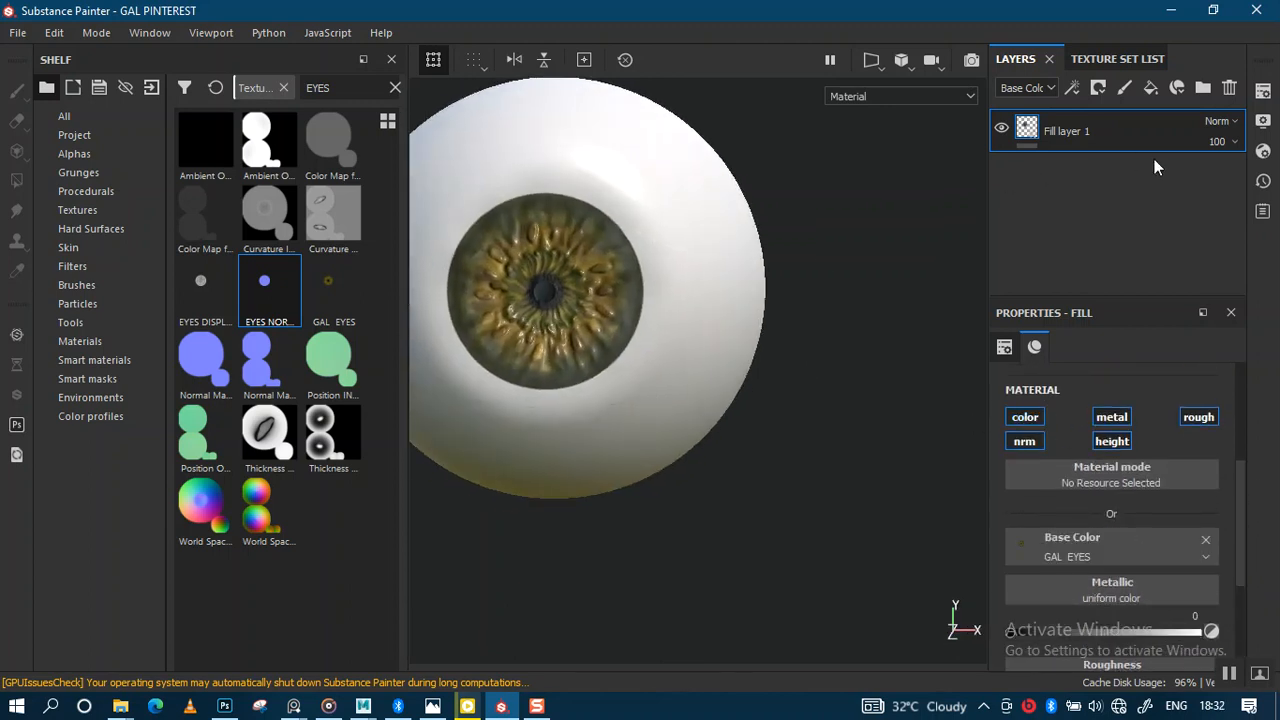
Step: Remove INNER_EYES2's normal, world space normal, ID, curvature, position and thickness mesh maps
left_click(1264, 91)
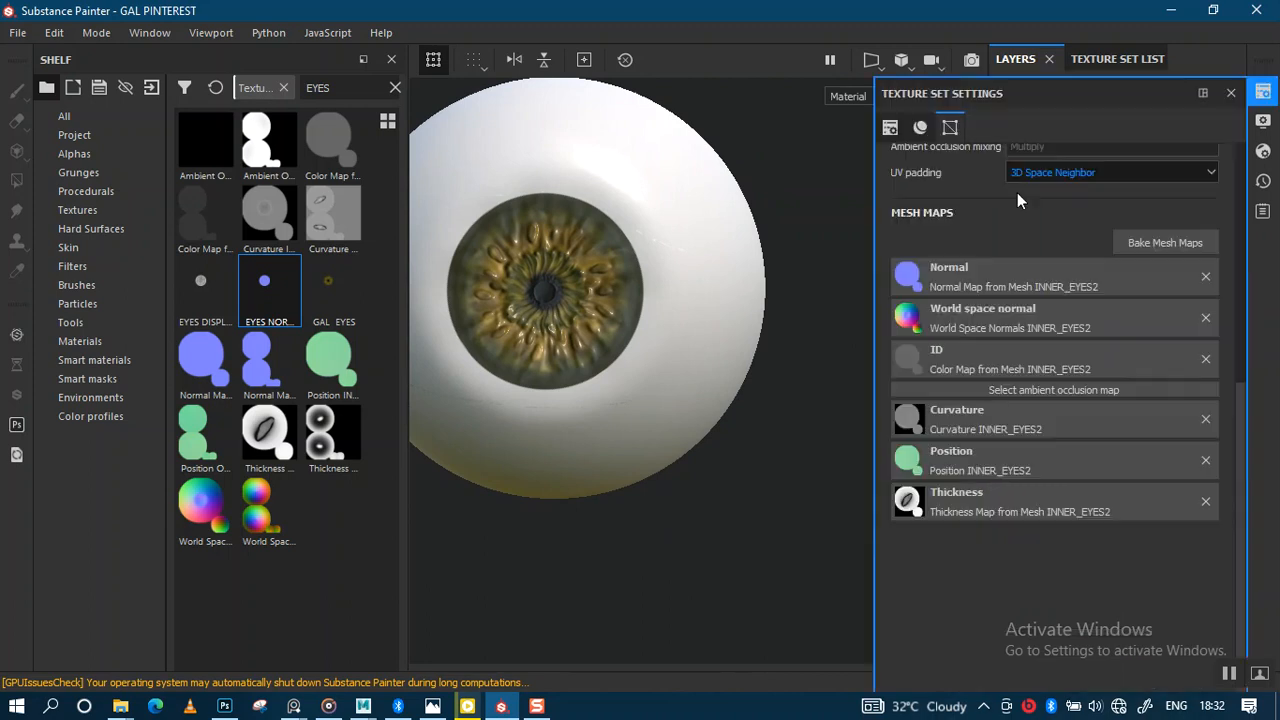
left_click(1205, 276)
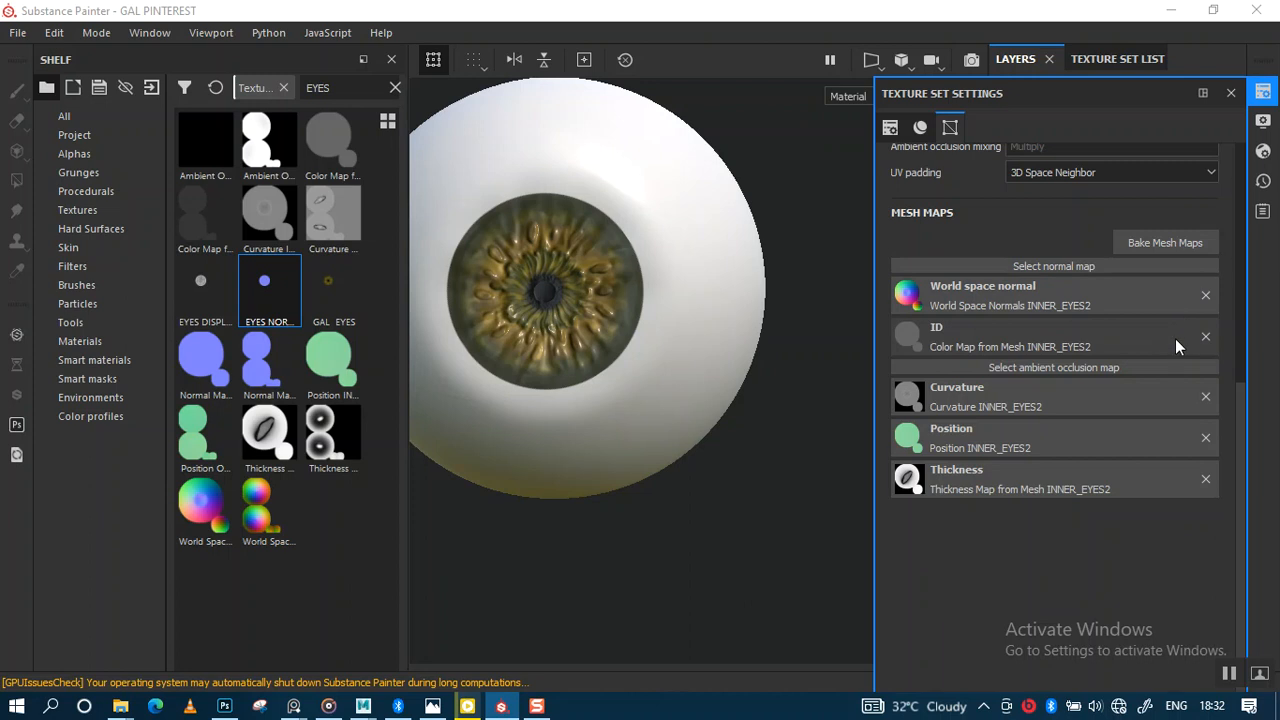
left_click(1205, 296)
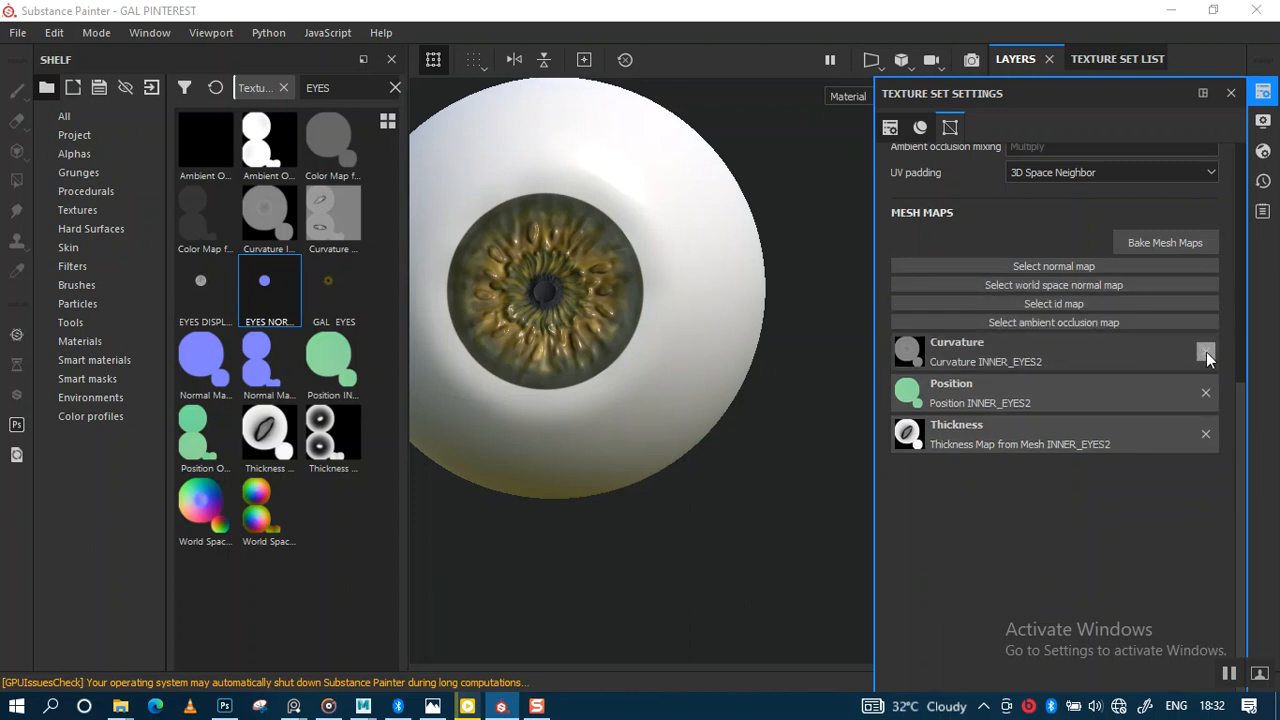
left_click(1206, 352)
left_click(1205, 378)
left_click(1206, 395)
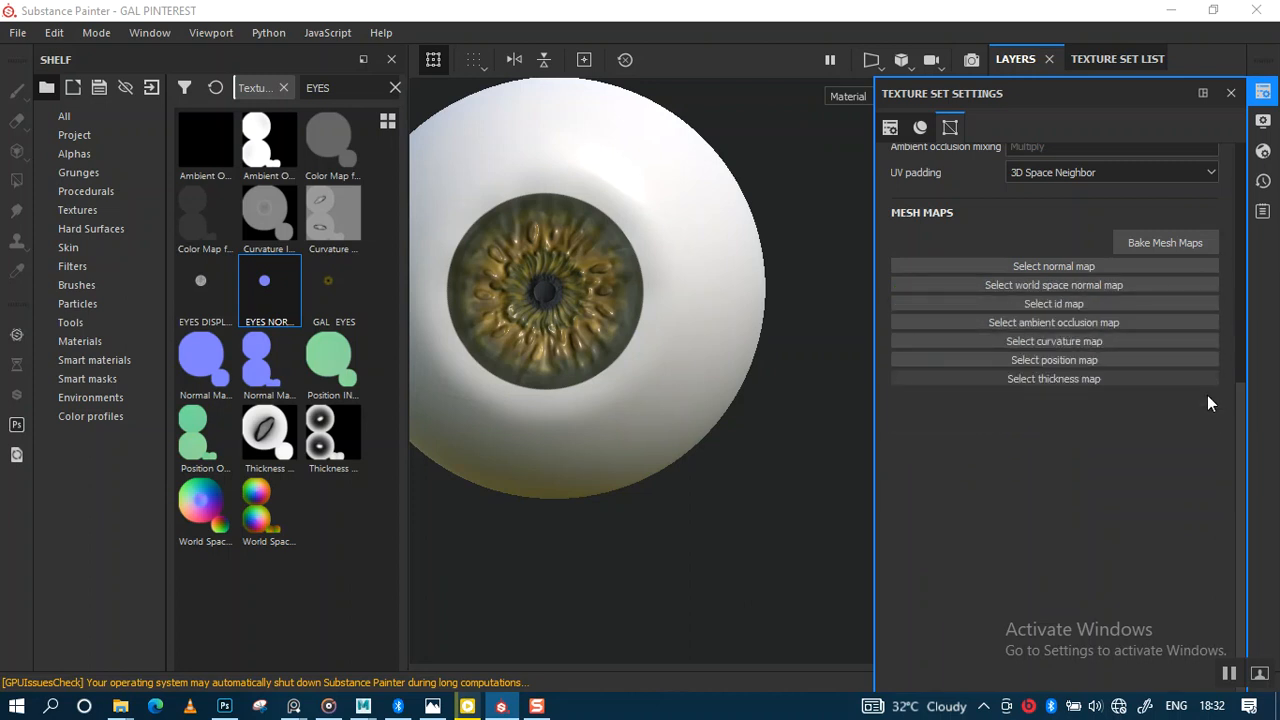
left_click(1155, 247)
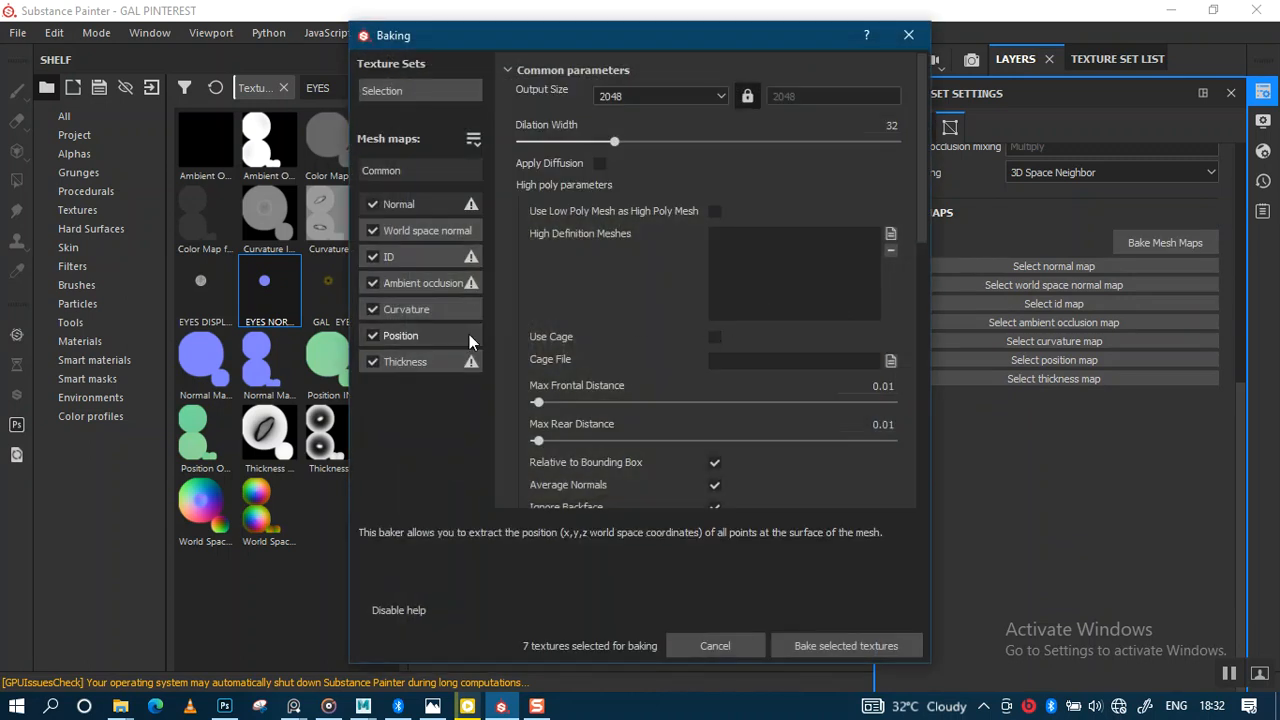
left_click(908, 35)
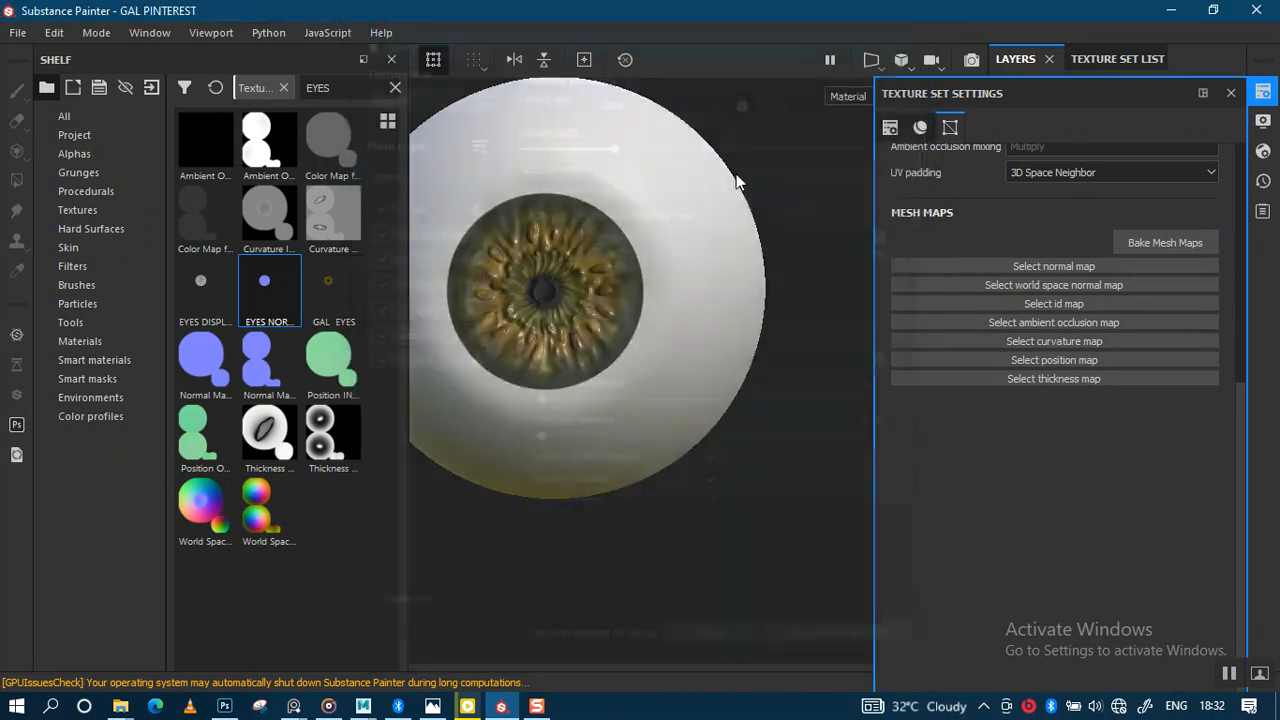
Step: Assign EYES NORMAL as the texture set's normal map and inspect the iris relief
left_click_drag(295, 278, 1001, 264)
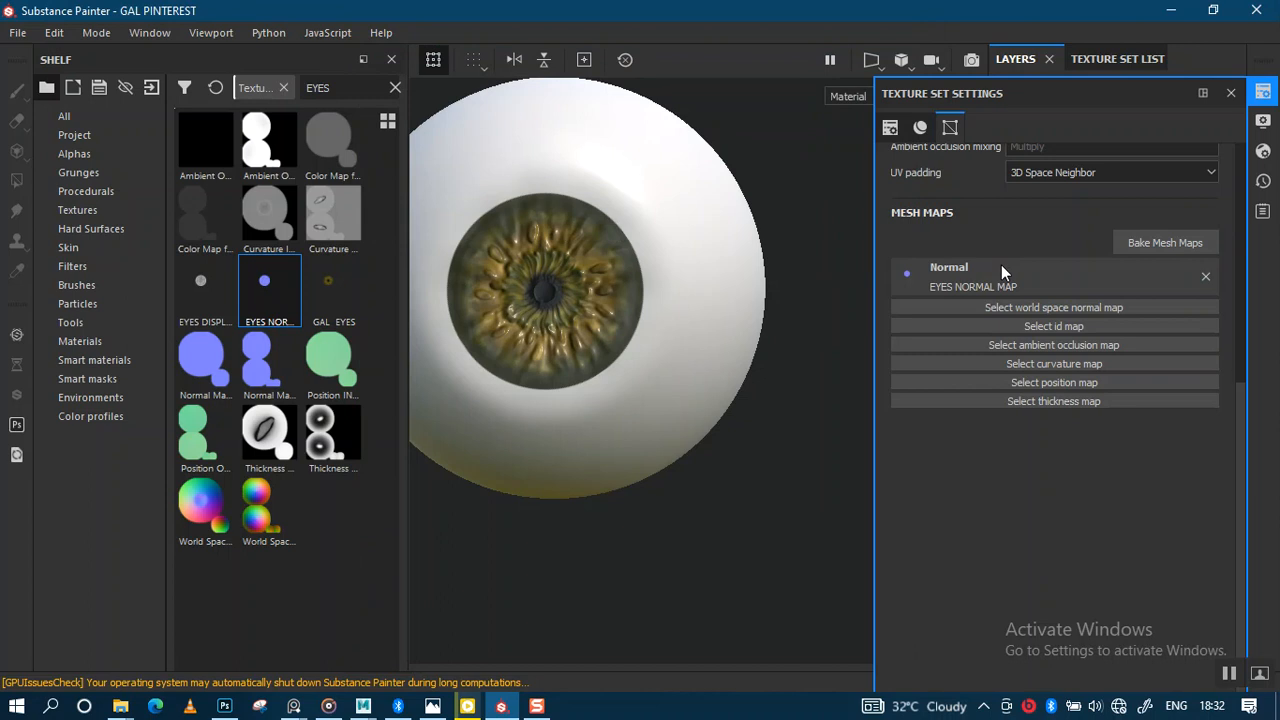
left_click(1231, 94)
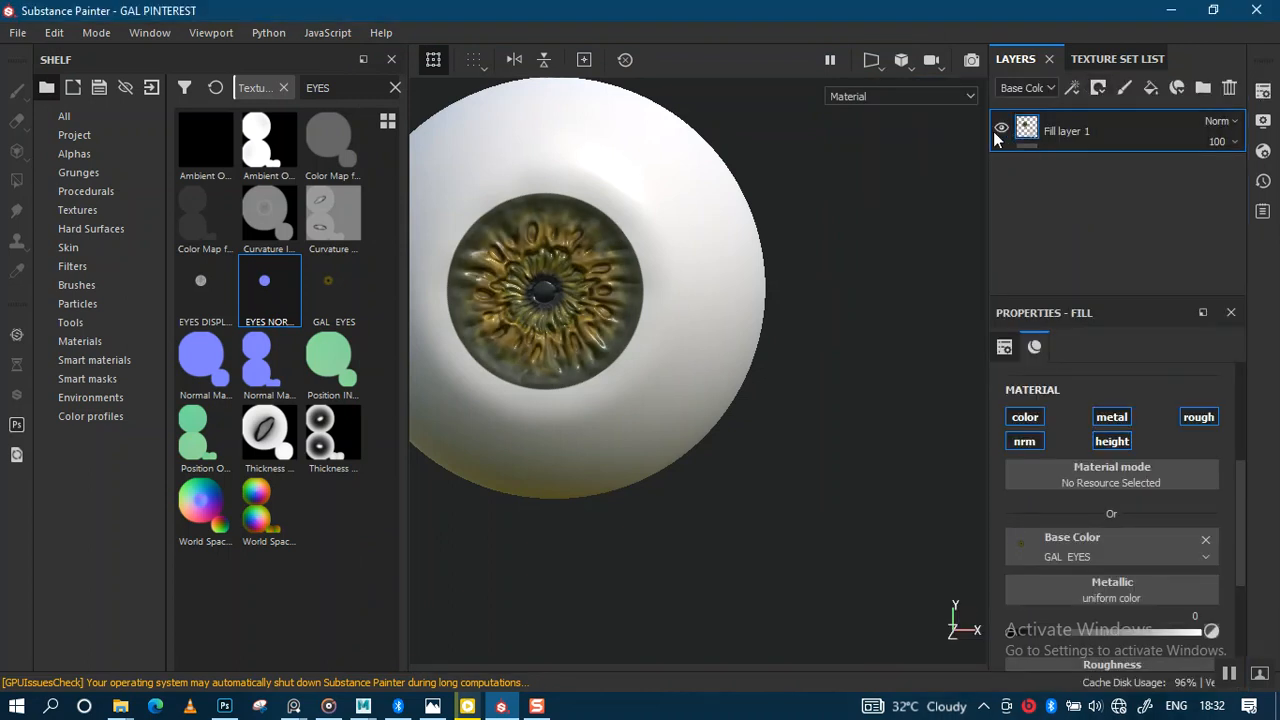
right_click_drag(703, 364, 702, 436, "alt")
middle_click_drag(645, 382, 785, 376, "alt")
right_click_drag(756, 385, 765, 500, "alt")
mouse_move(733, 431)
left_mouse_down("alt")
mouse_move(747, 389)
mouse_move(748, 420)
mouse_move(735, 419)
left_mouse_up("alt")
middle_click_drag(740, 352, 777, 391, "alt")
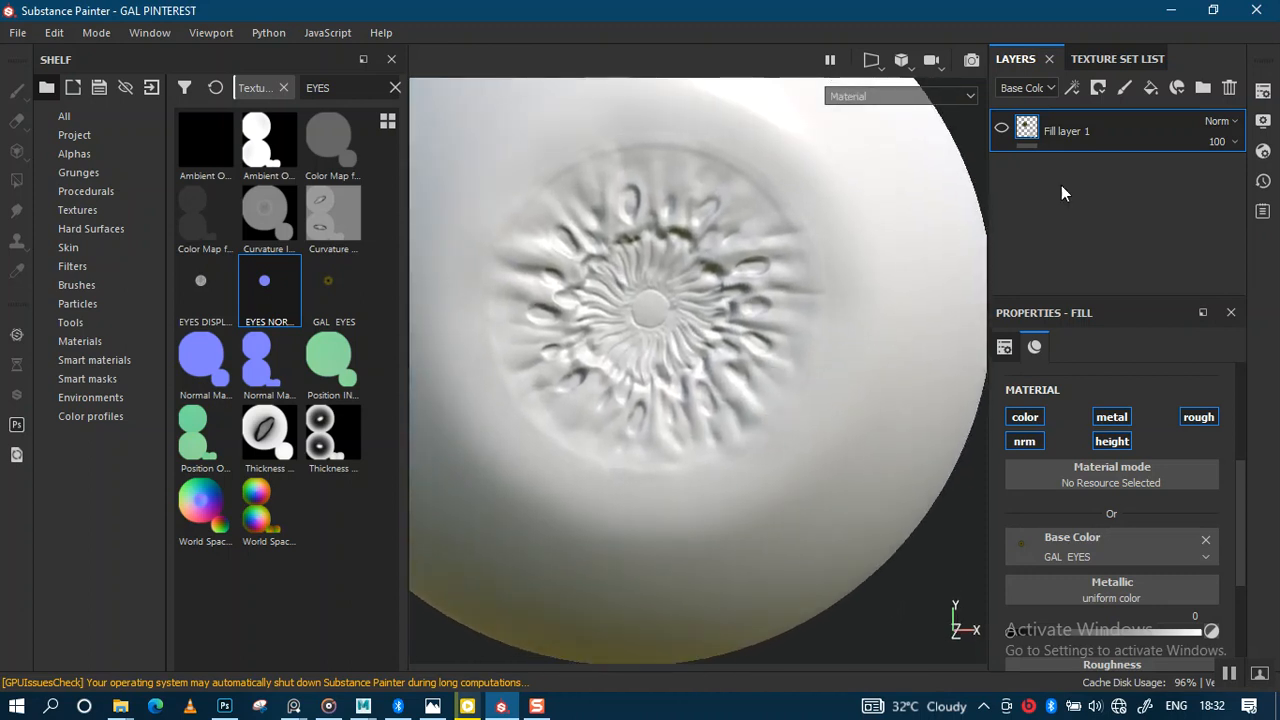
Step: In the baking options, leave the normal map out of the bake and review the texture sets
left_click(1263, 92)
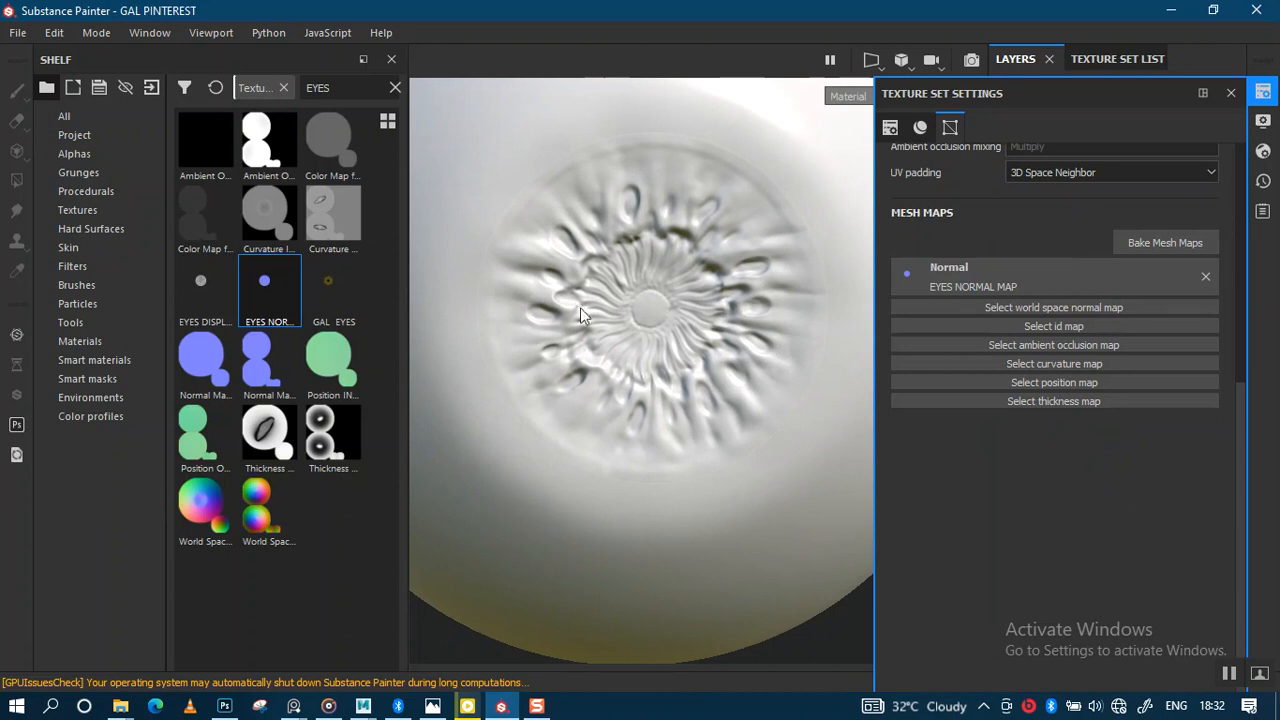
right_click_drag(732, 302, 735, 326, "alt")
left_click(1159, 242)
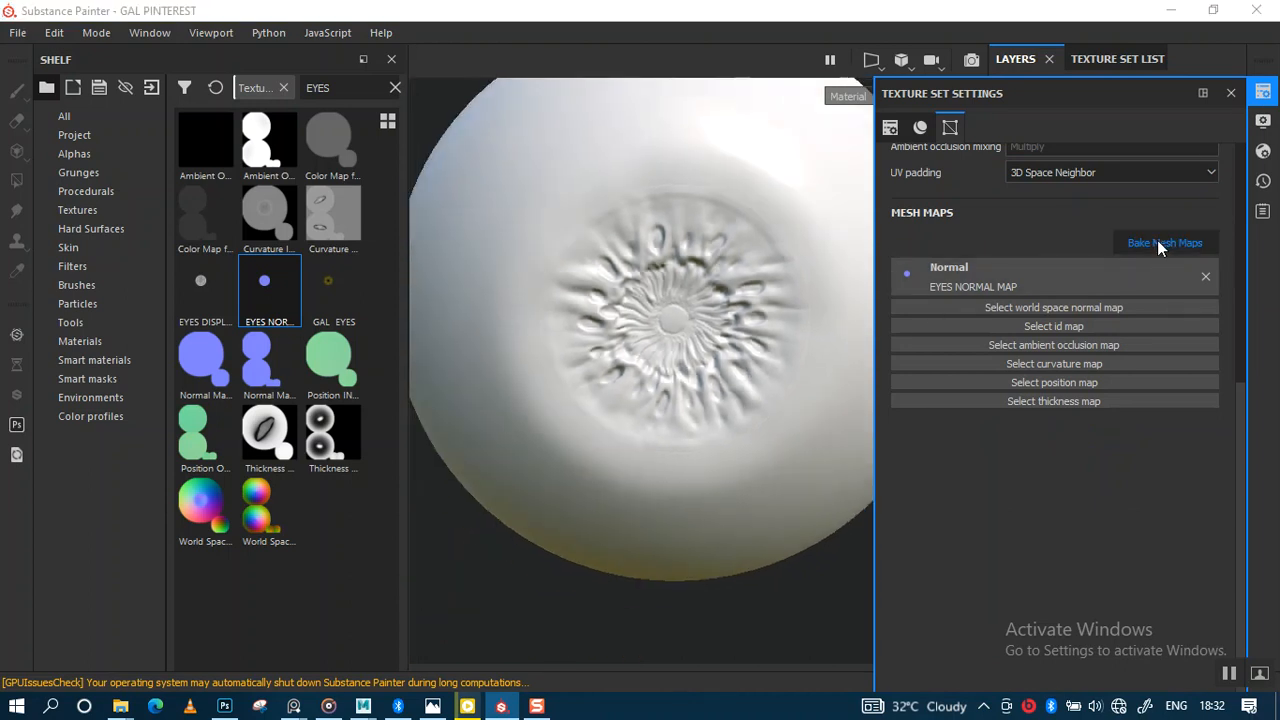
left_click(904, 34)
right_click_drag(785, 120, 725, 71, "alt")
middle_click_drag(701, 299, 591, 317, "alt")
scroll(778, 307, "up", 2)
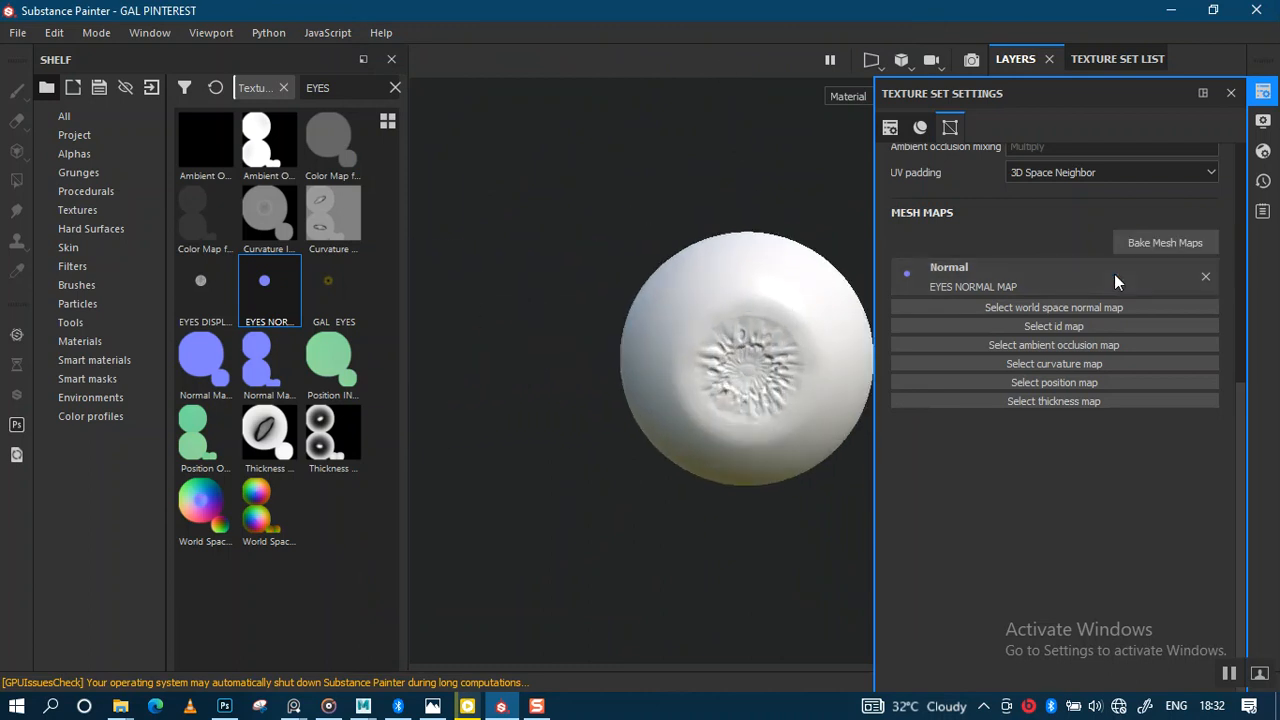
left_click(1155, 244)
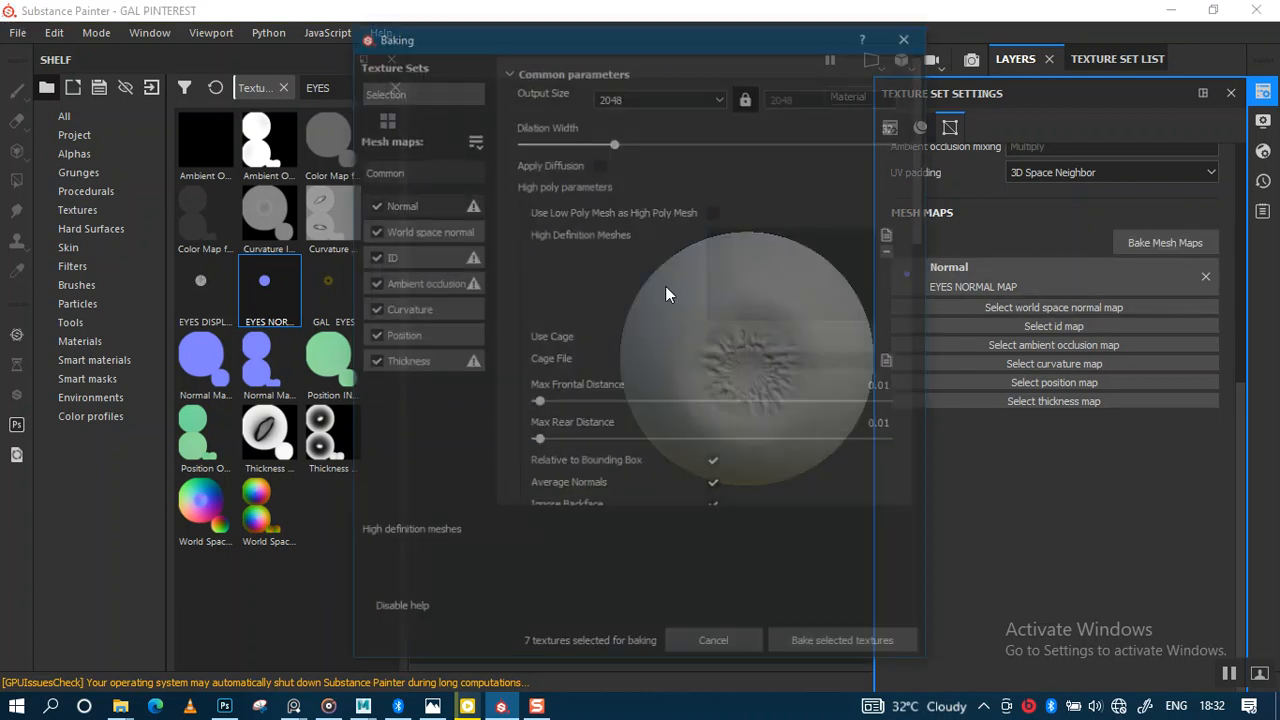
left_click(373, 204)
left_click(425, 92)
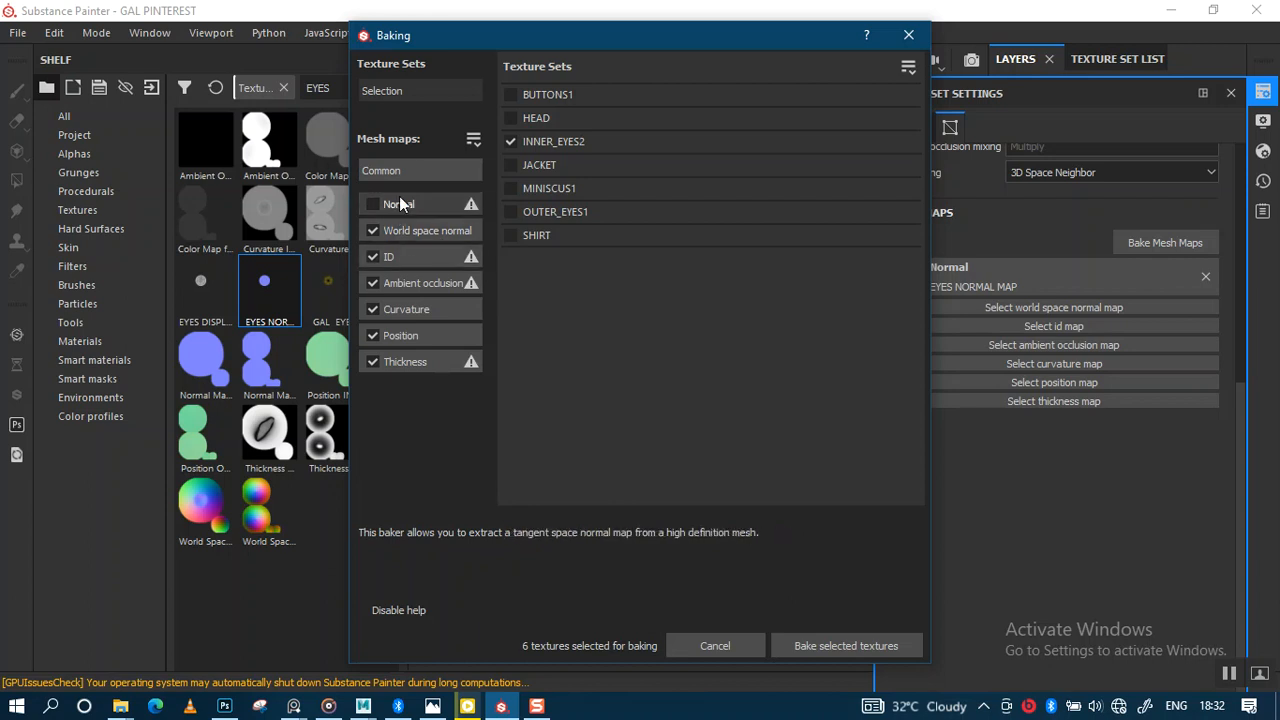
Step: Keep ambient occlusion self occlusion at Always, review Curvature and Common settings, and bake six maps
left_click(464, 177)
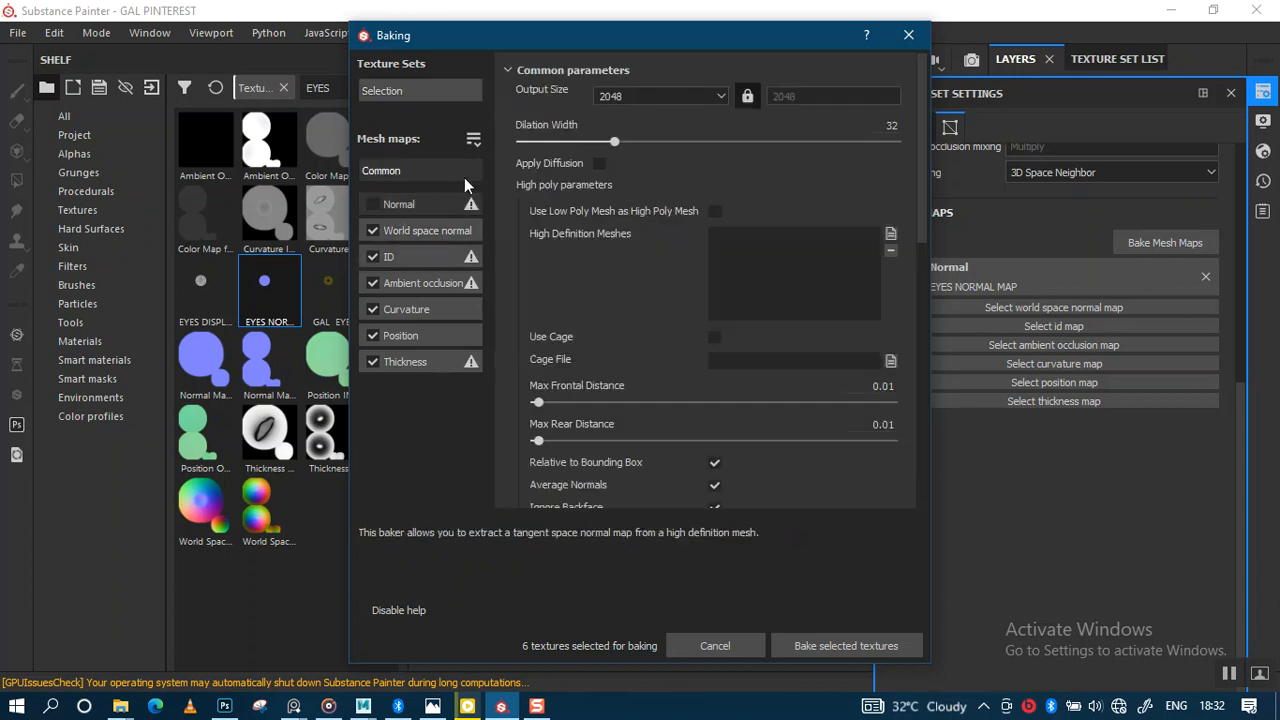
left_click(425, 283)
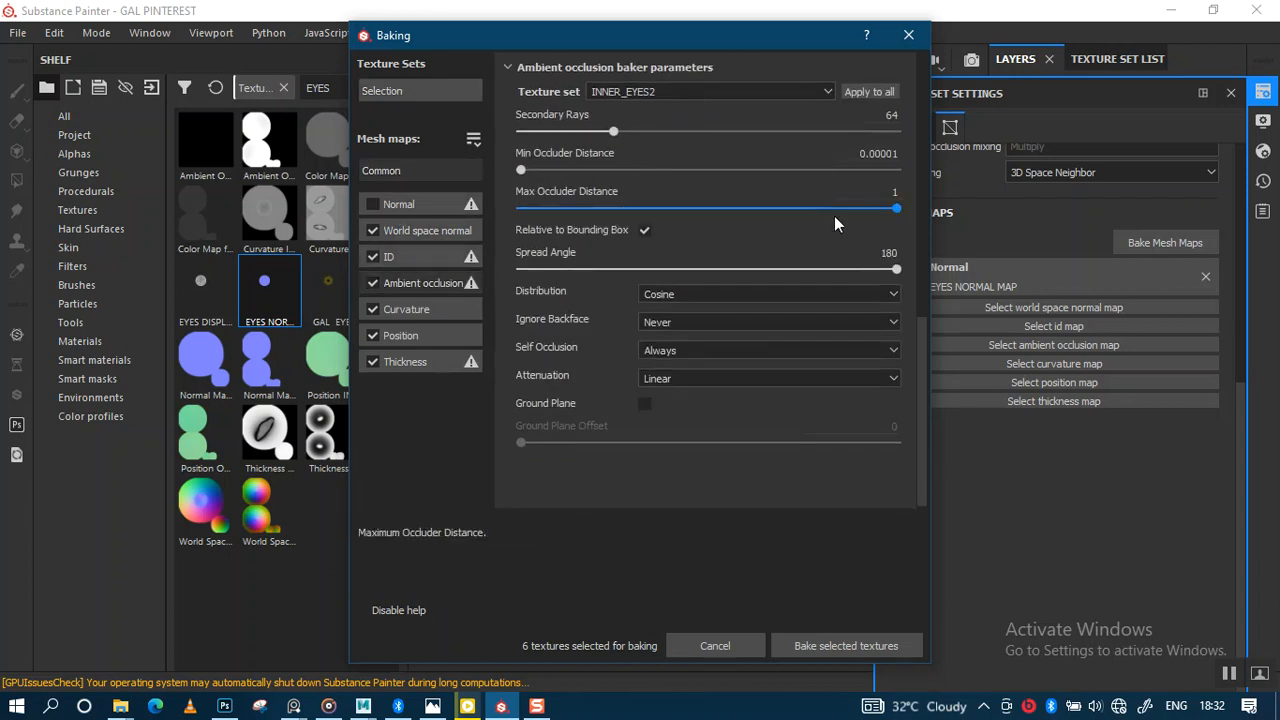
left_click(724, 346)
left_click(710, 380)
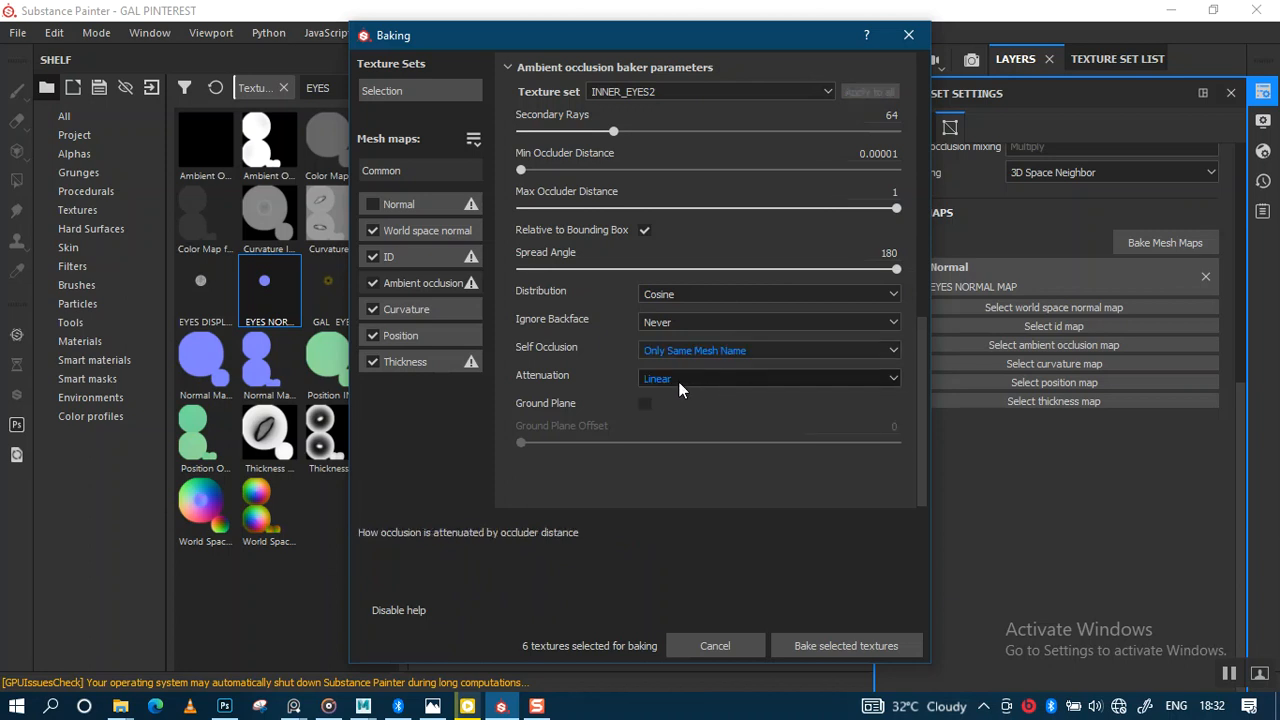
left_click(693, 352)
left_click(689, 366)
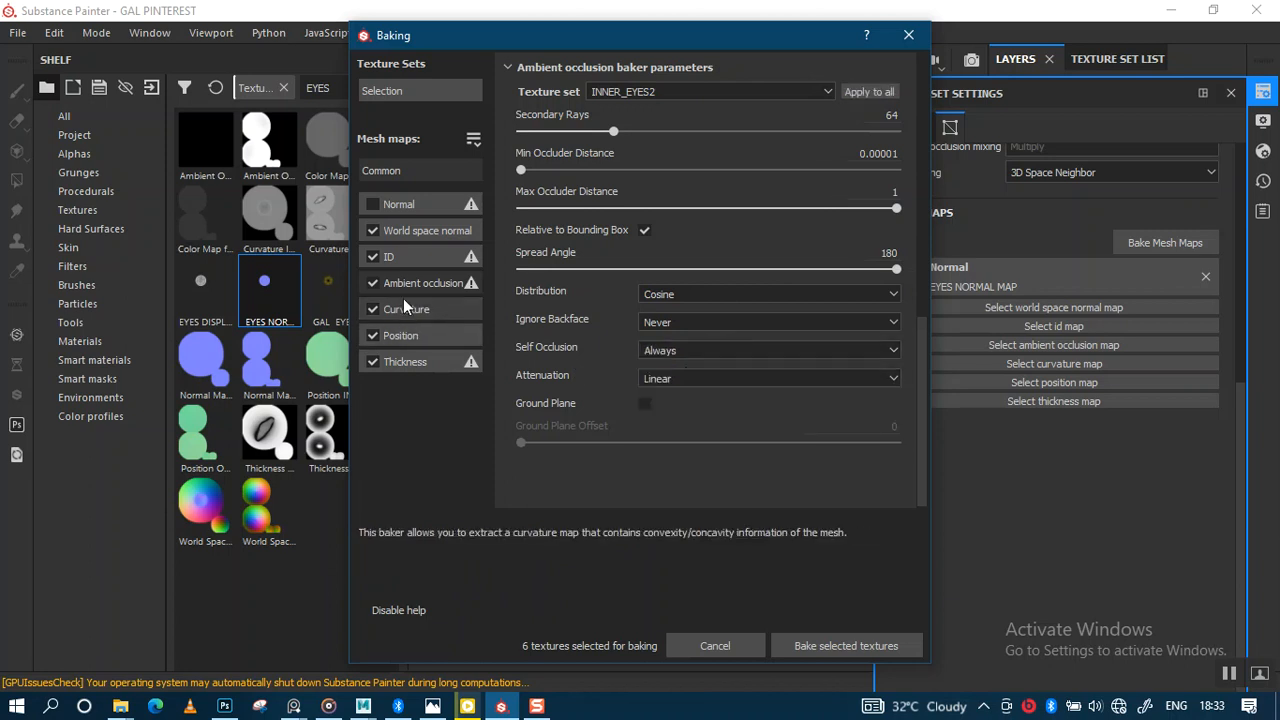
left_click(413, 311)
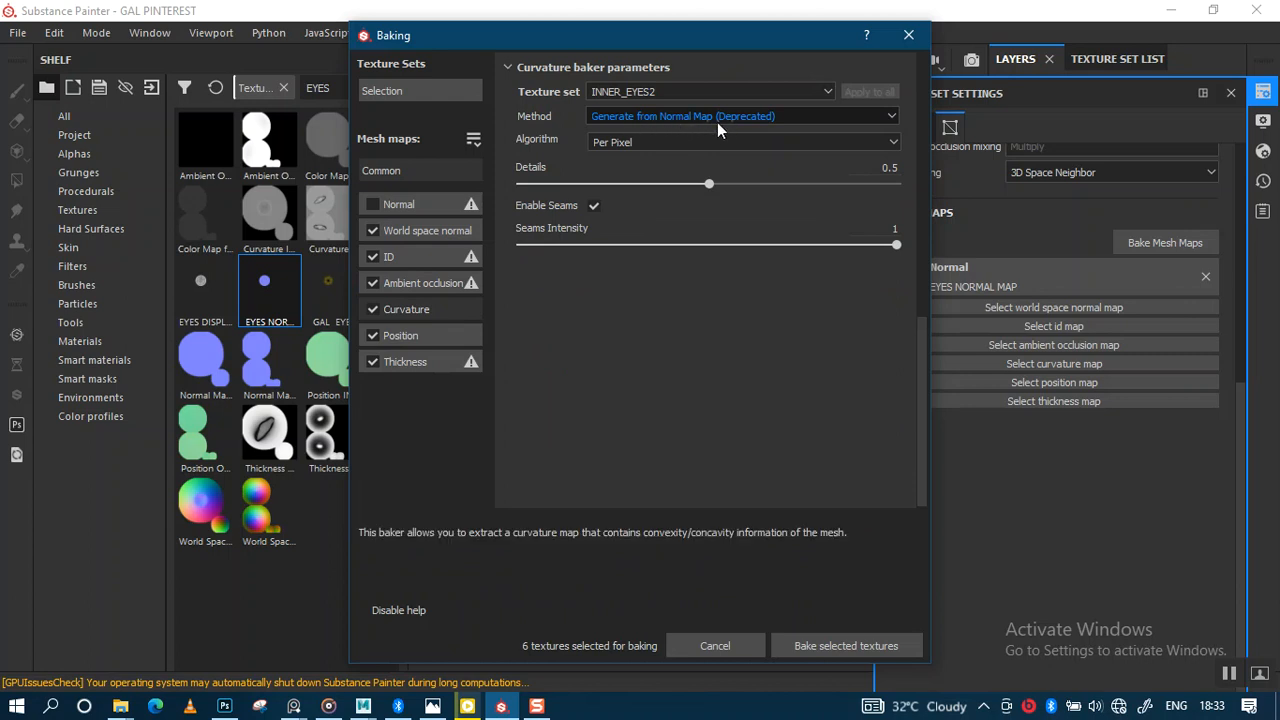
left_click(405, 173)
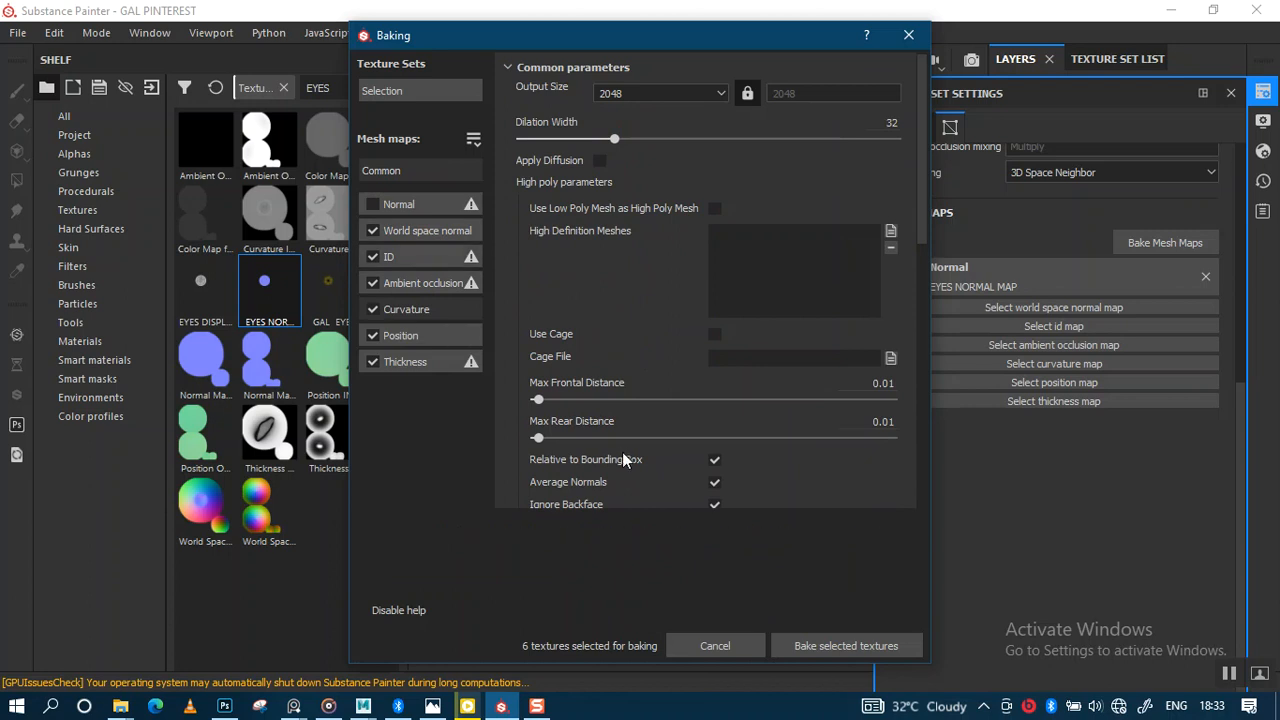
left_click(840, 645)
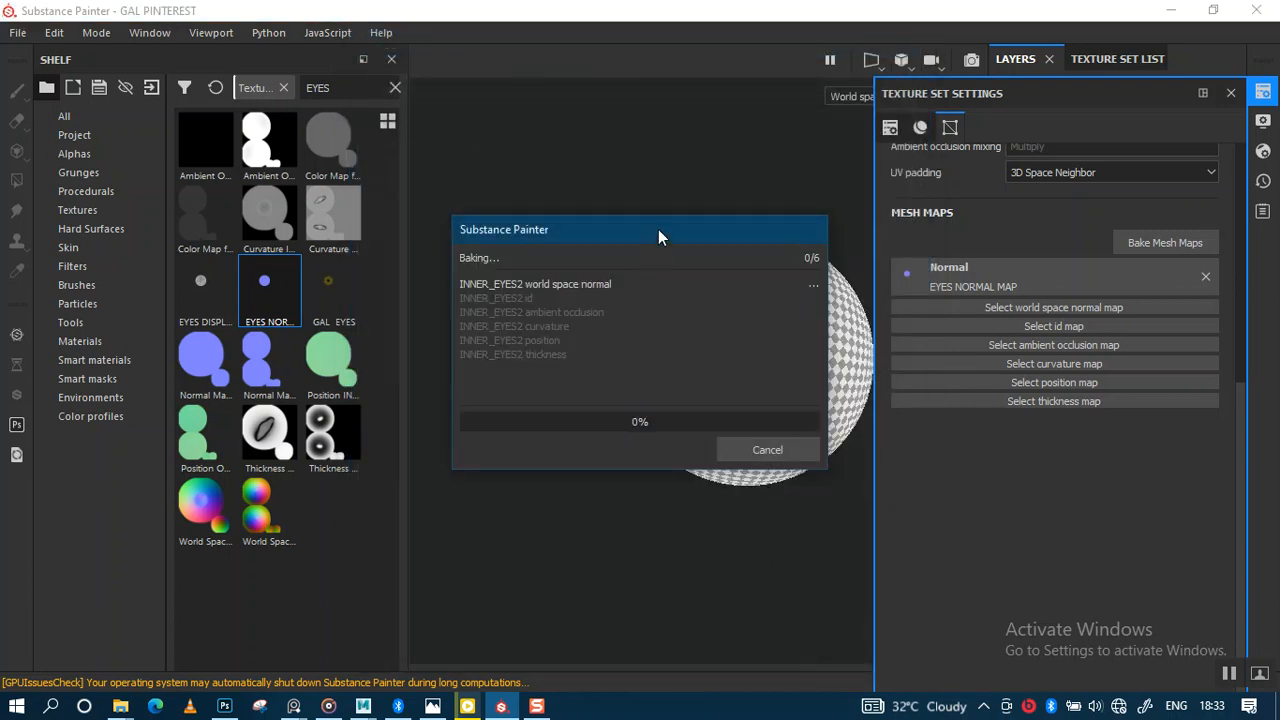
Step: Move the baking progress window aside and close Texture Set Settings once the bake finishes
left_click_drag(718, 228, 501, 259)
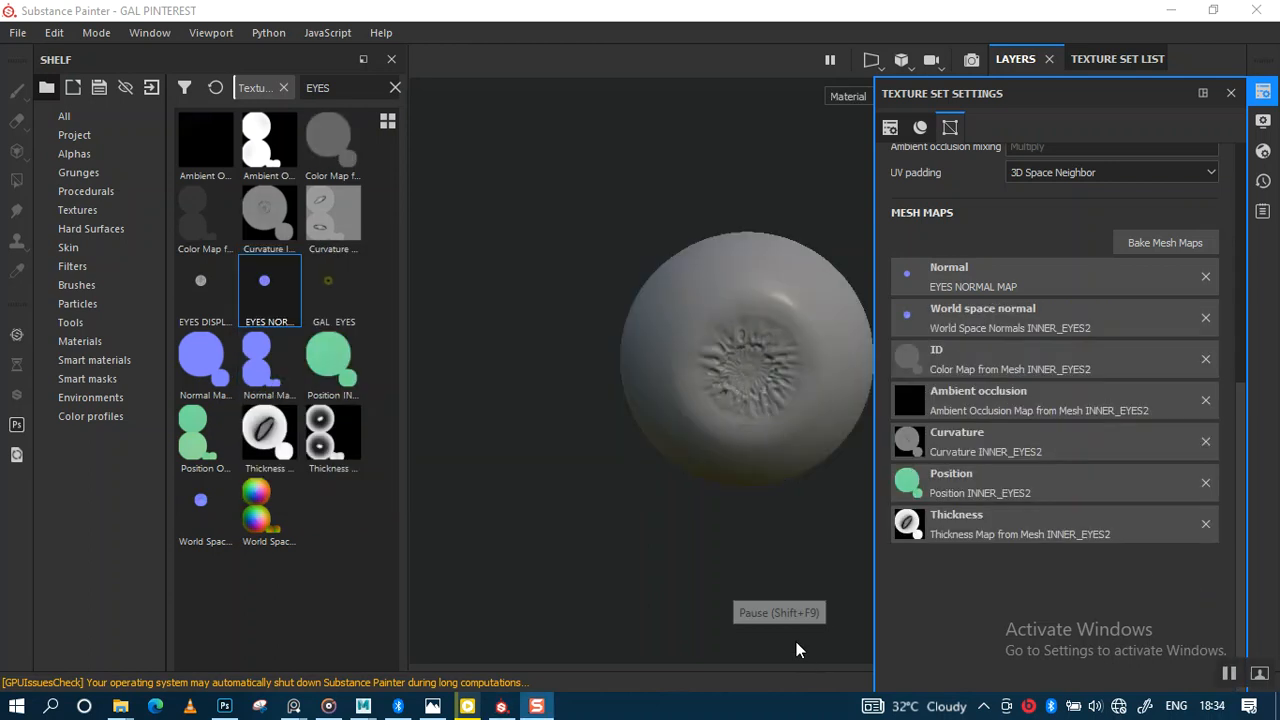
left_click(1231, 93)
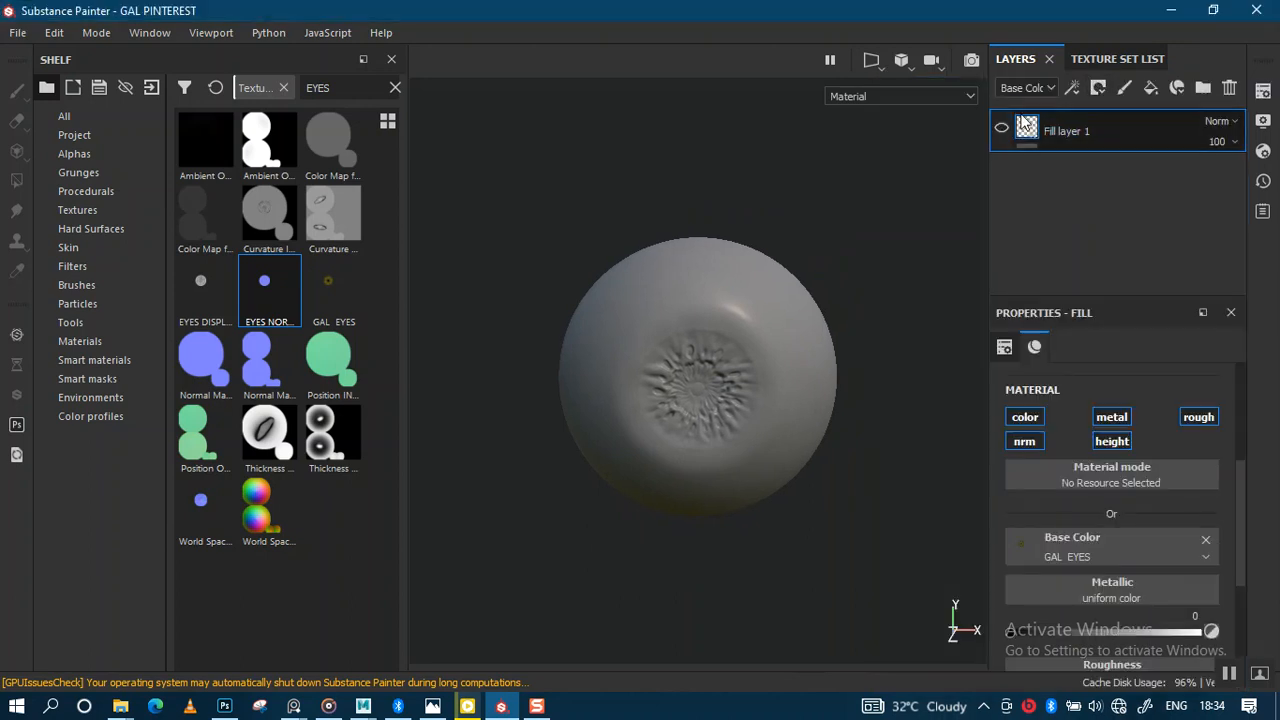
Step: Remove the baked ambient occlusion map from INNER_EYES2 and return to the layer stack
left_click(1108, 59)
left_click(1263, 91)
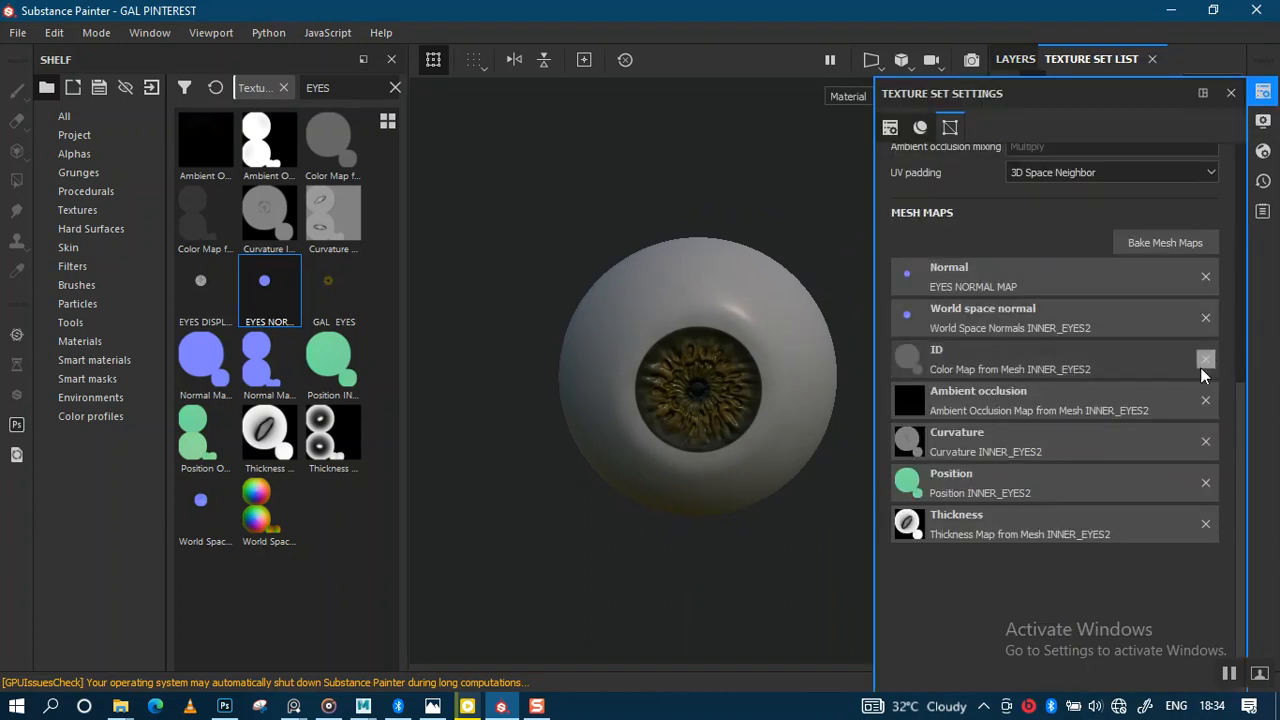
left_click(1205, 400)
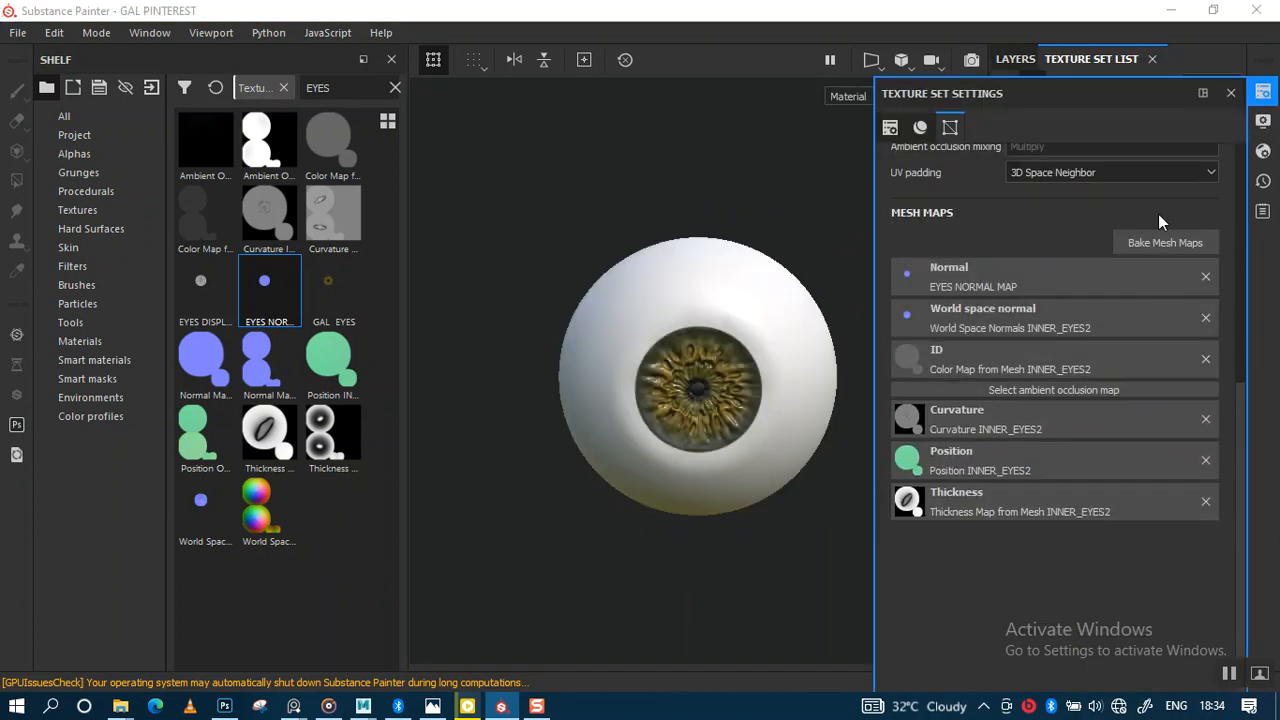
left_click(1231, 93)
scroll(829, 363, "up", 3)
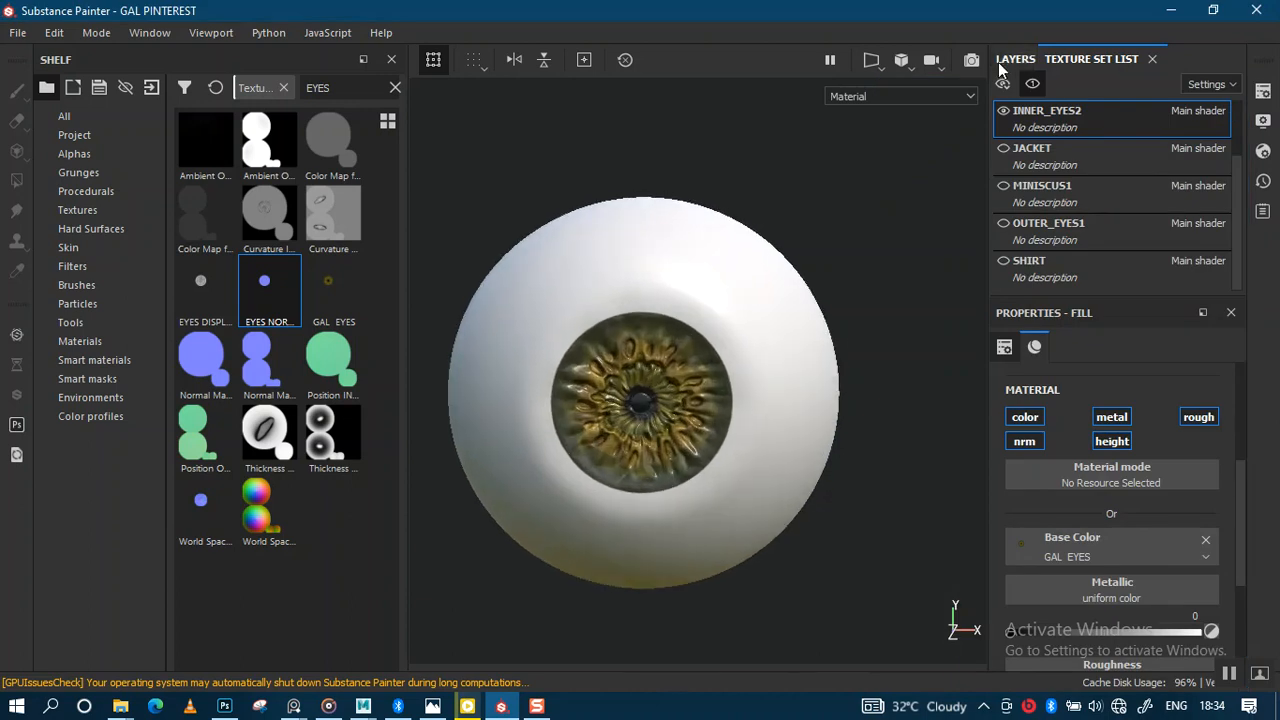
left_click(1013, 62)
Step: Zoom and orbit in on the eyeball to inspect the iris relief
scroll(803, 405, "down", 2)
middle_click_drag(803, 360, 927, 319, "alt")
scroll(806, 200, "down", 4)
right_click_drag(763, 351, 808, 464, "alt")
middle_click_drag(771, 394, 928, 374, "alt")
right_click_drag(606, 321, 681, 374, "alt")
left_click_drag(681, 376, 640, 377, "alt")
middle_click_drag(662, 343, 698, 328, "alt")
right_click_drag(694, 349, 705, 404, "alt")
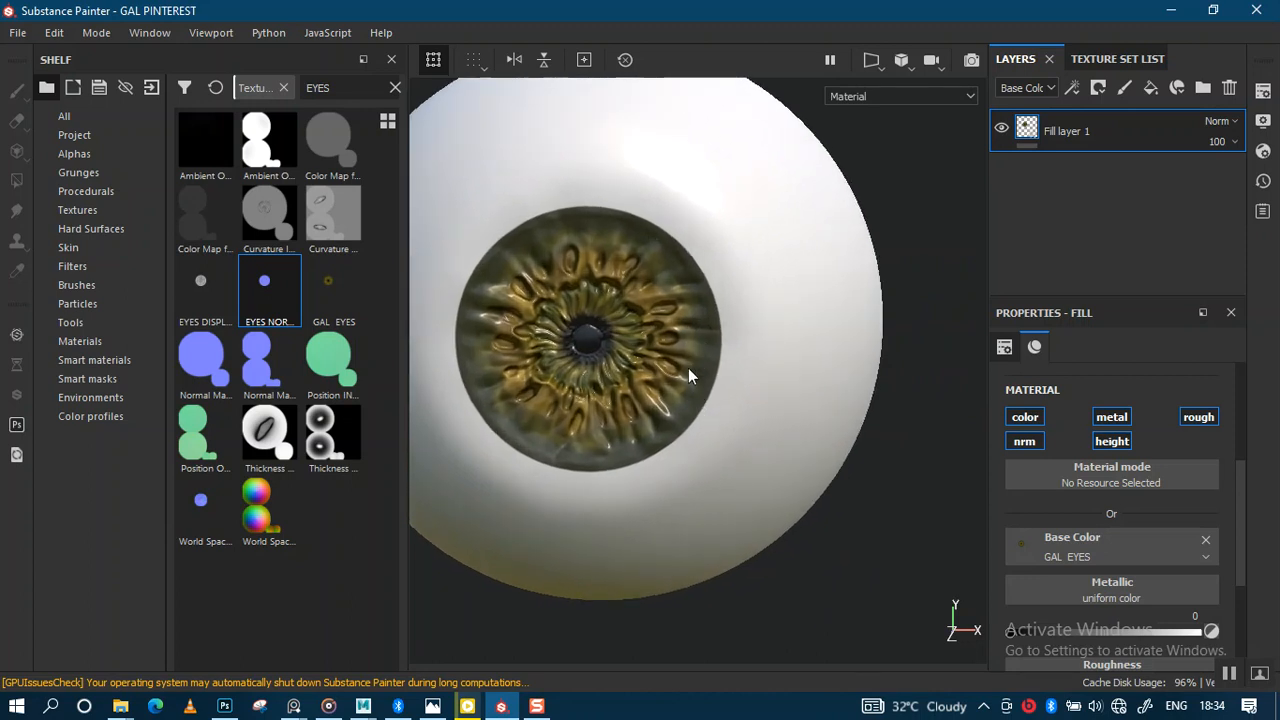
mouse_move(686, 355)
right_mouse_down("alt")
mouse_move(689, 451)
mouse_move(693, 374)
right_mouse_up("alt")
mouse_move(693, 372)
left_mouse_down("alt")
mouse_move(690, 354)
mouse_move(714, 342)
mouse_move(699, 350)
left_mouse_up("alt")
right_click_drag(699, 350, 692, 172, "alt")
right_click_drag(688, 328, 690, 212, "alt")
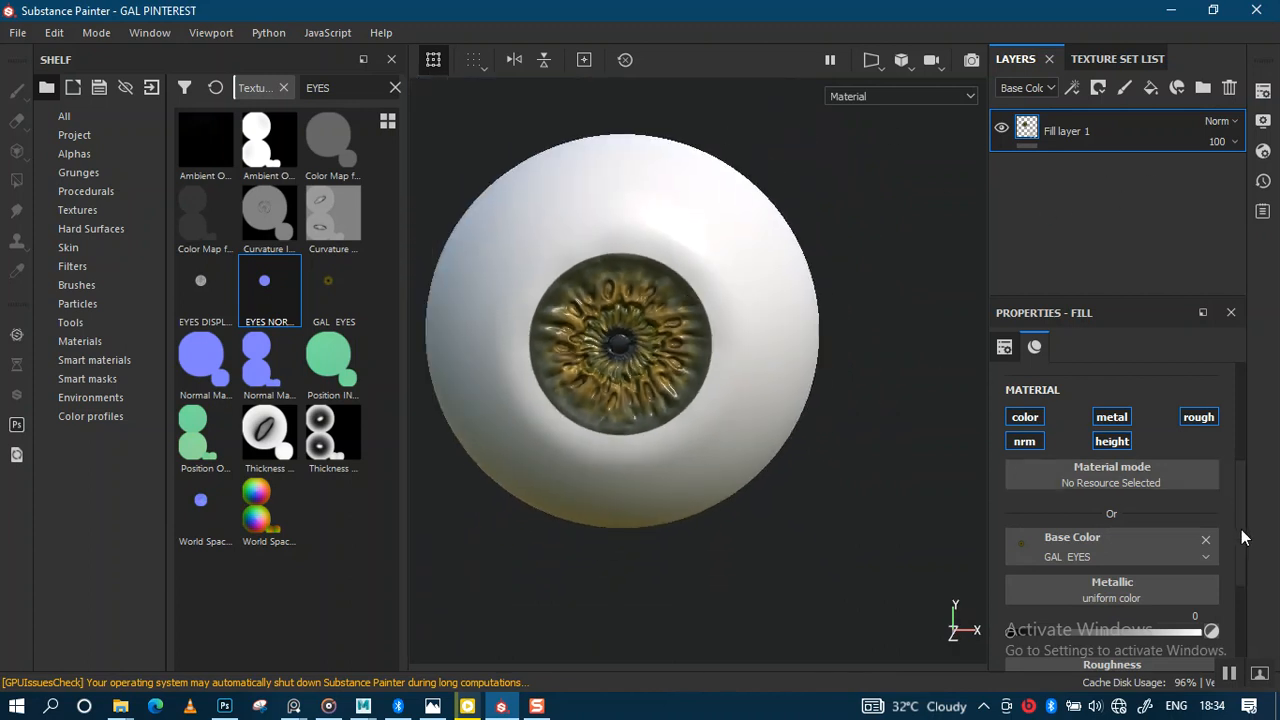
Step: Drop EYES DISPLACEMENT into Fill layer 1's Height slot and check the deeper iris relief
left_click_drag(1240, 525, 1238, 610)
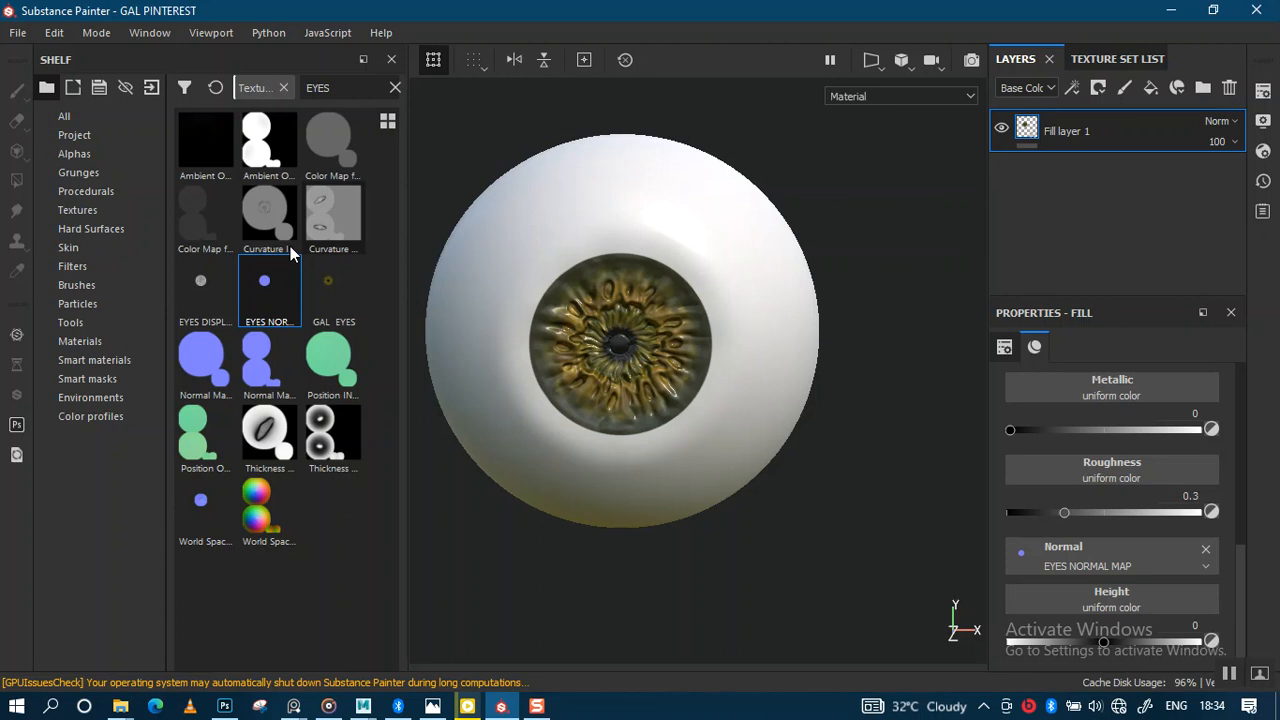
mouse_move(198, 298)
left_mouse_down()
mouse_move(1066, 617)
mouse_move(1032, 614)
left_mouse_up()
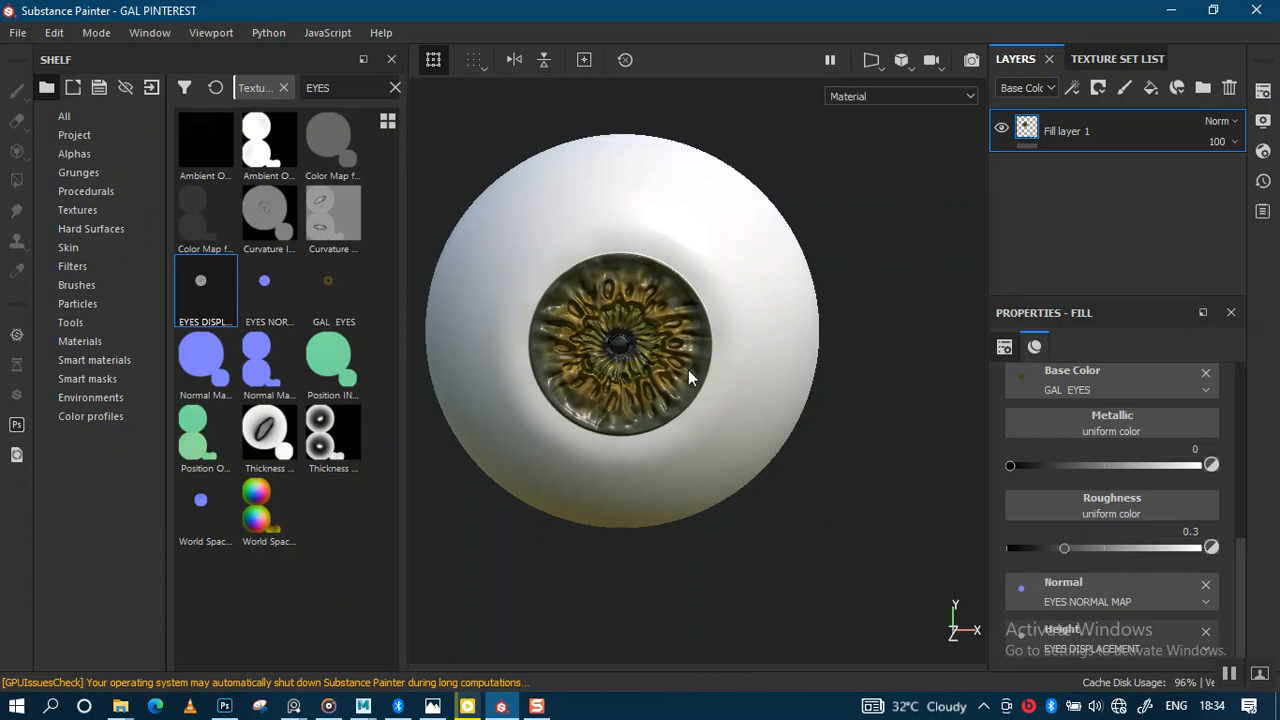
right_click_drag(688, 371, 723, 532, "alt")
left_click_drag(718, 312, 757, 297, "alt")
right_click_drag(757, 297, 767, 430, "alt")
mouse_move(738, 340)
left_mouse_down("alt")
mouse_move(737, 257)
mouse_move(734, 324)
left_mouse_up("alt")
right_click_drag(733, 322, 830, 175, "alt")
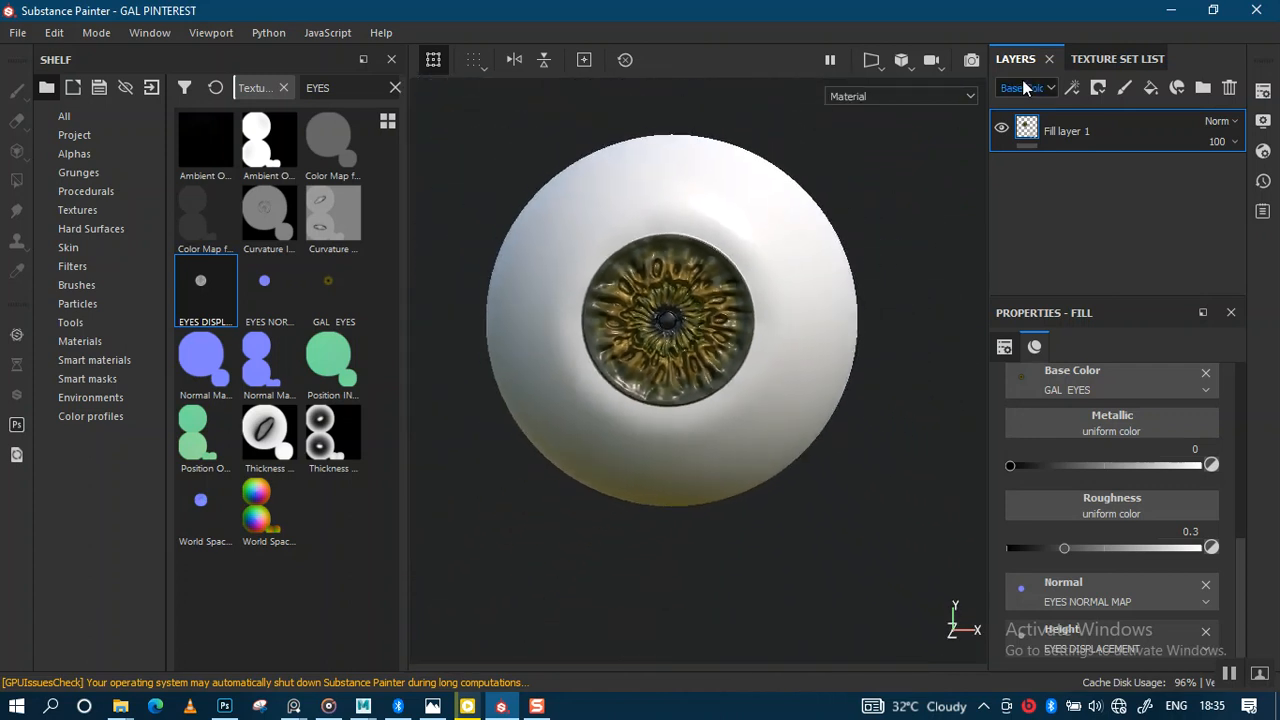
left_click(1102, 58)
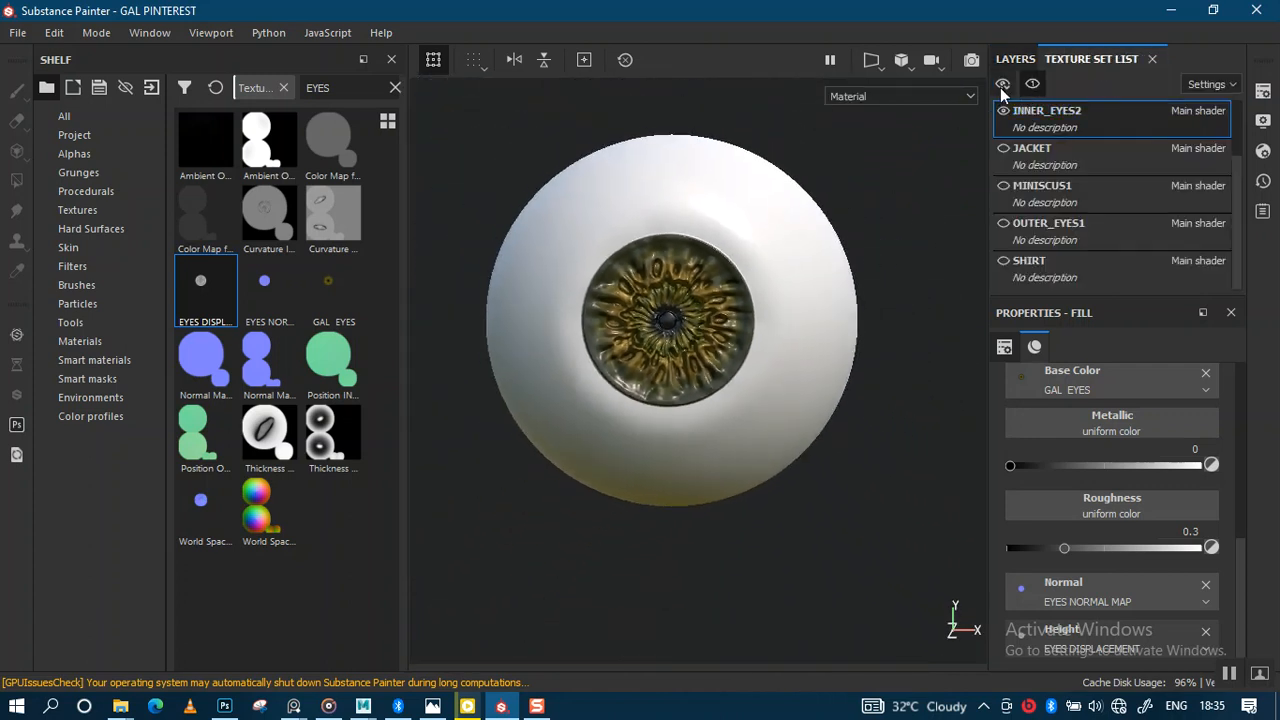
Step: Show every texture set except OUTER_EYES1 and zoom in on the iris in the eye socket
left_click(1002, 85)
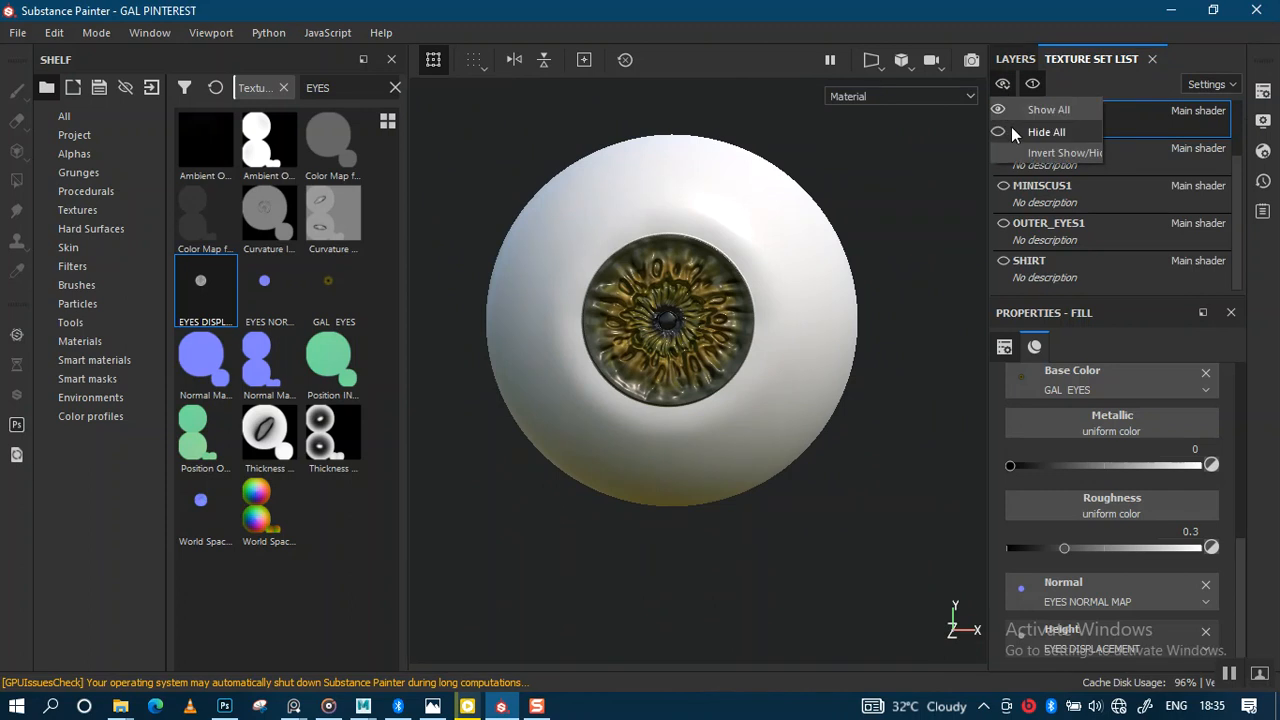
left_click(1012, 112)
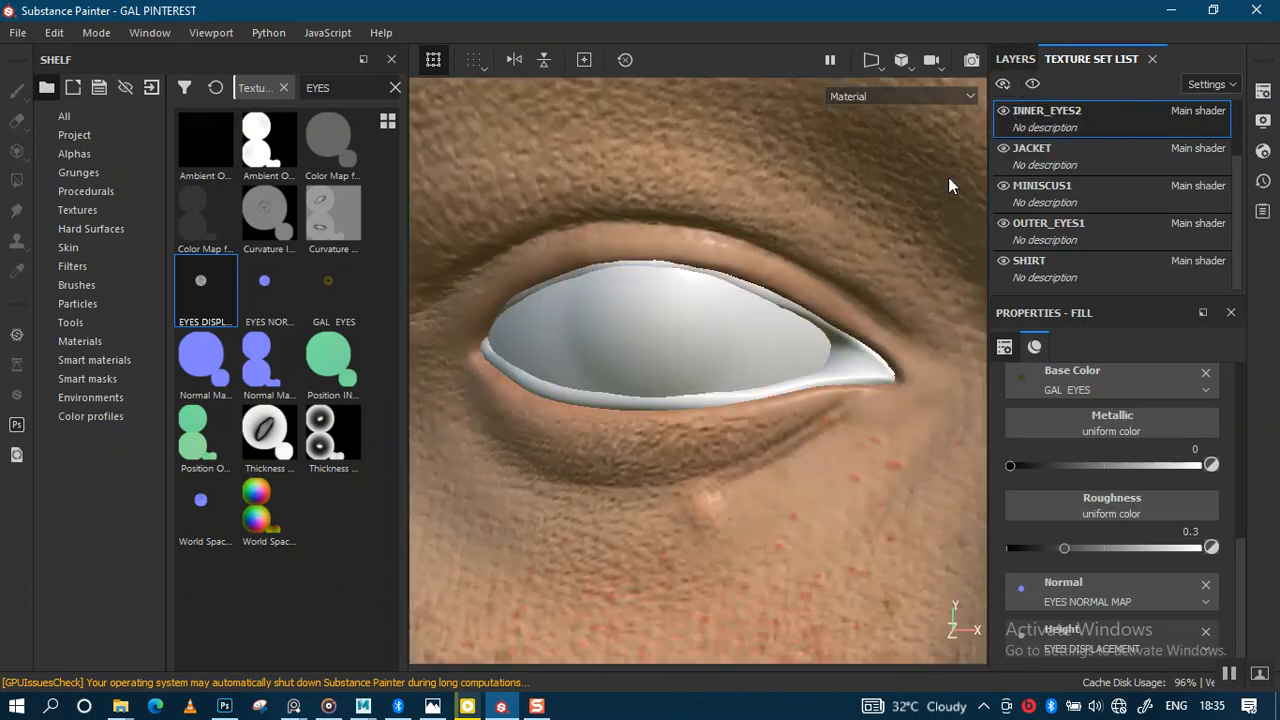
left_click(1003, 223)
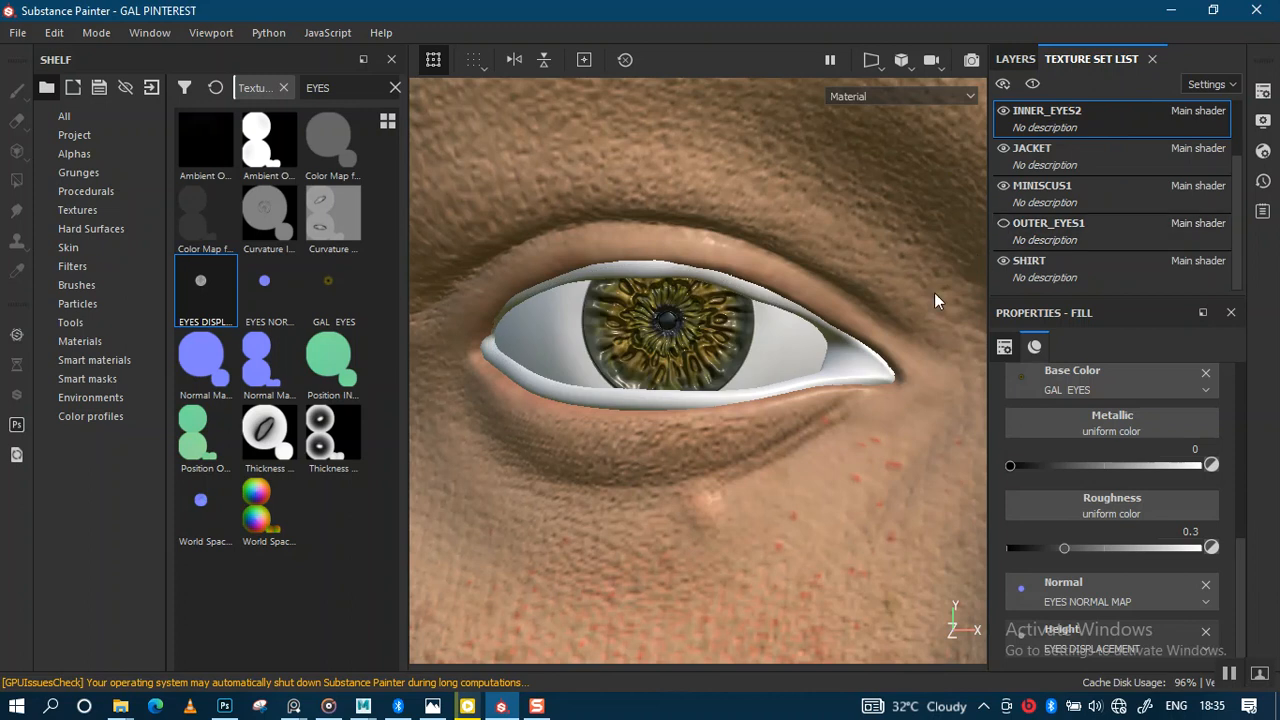
scroll(755, 345, "down", 10)
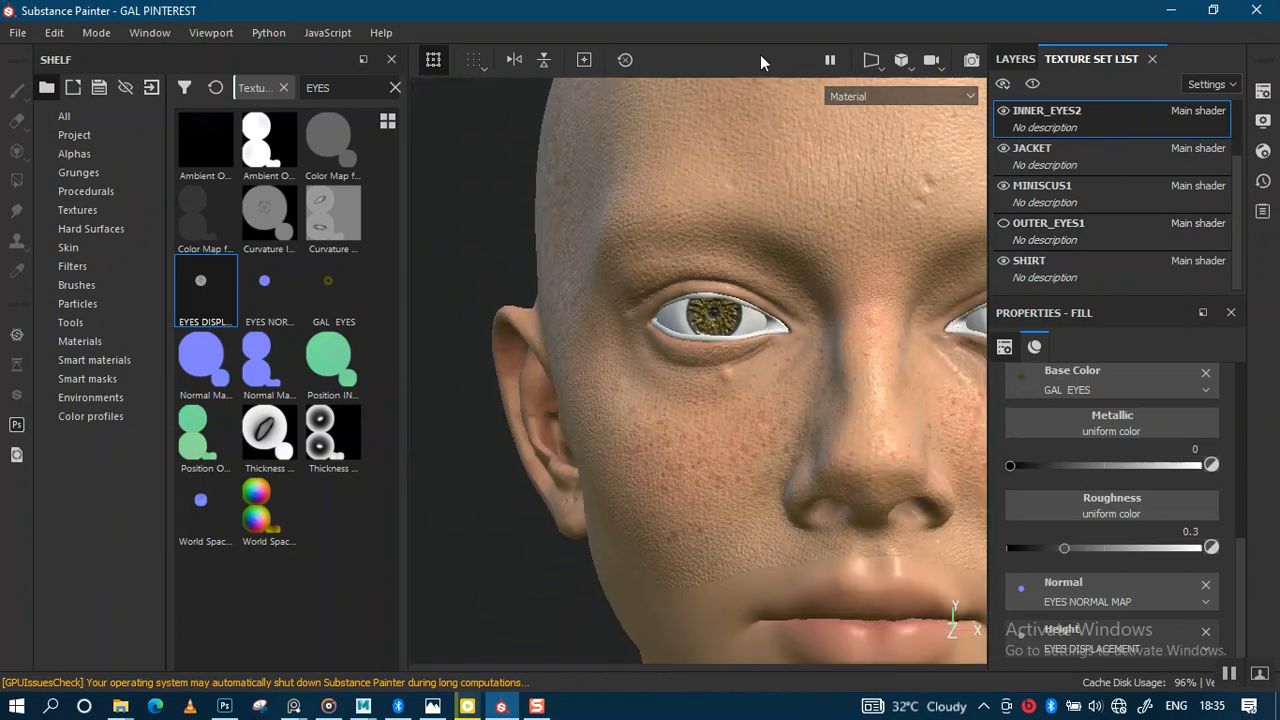
scroll(766, 323, "up", 5)
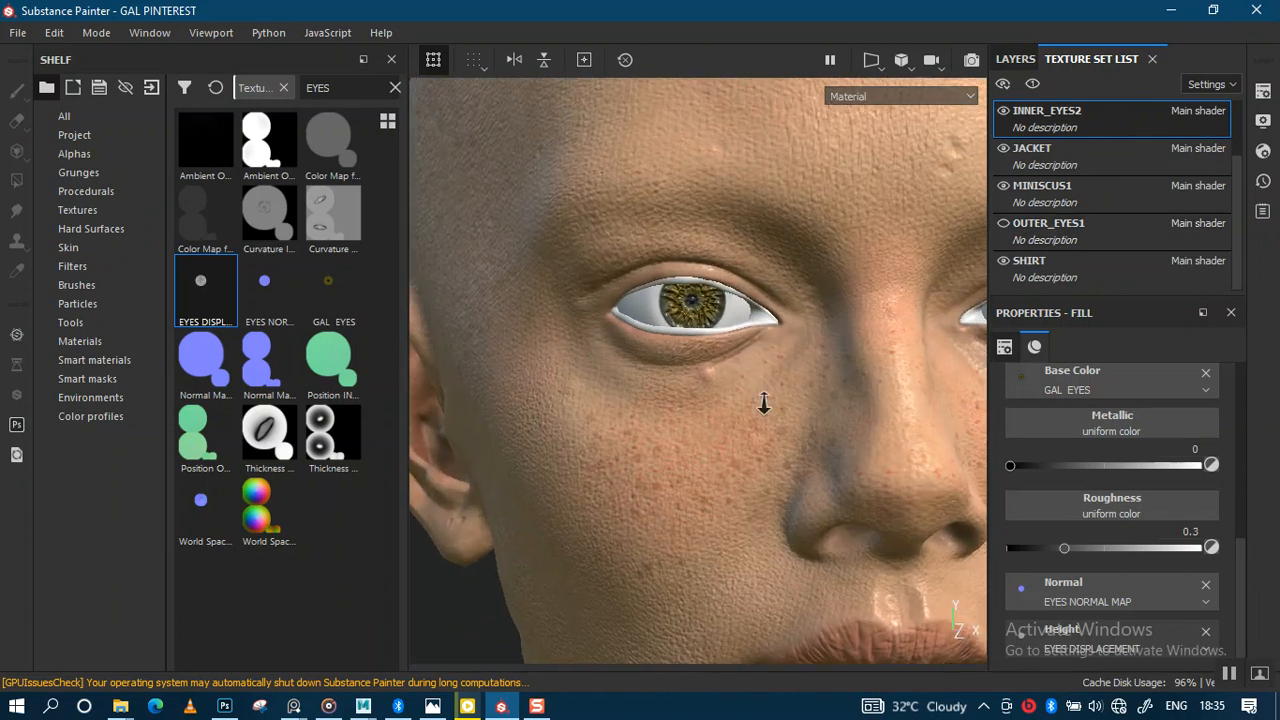
left_click_drag(736, 347, 729, 296, "alt")
right_click_drag(729, 296, 992, 132, "alt")
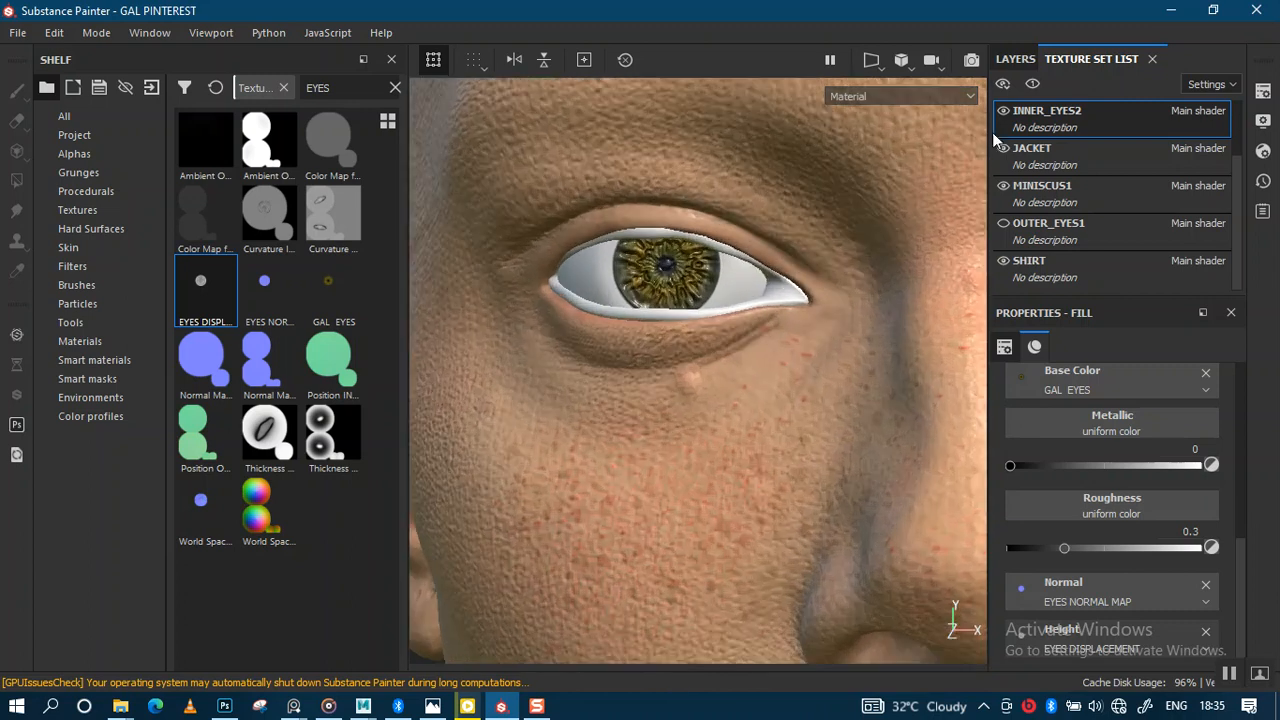
left_click(1016, 59)
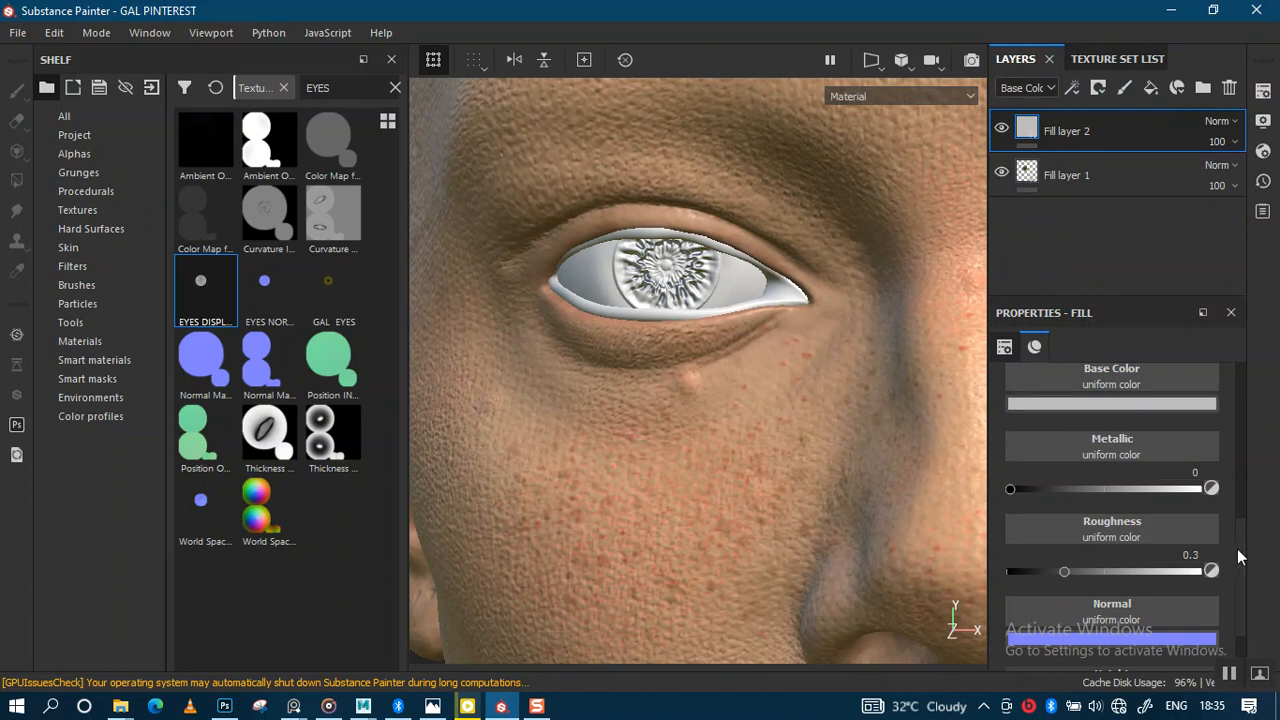
Step: Make Fill layer 2 black with its metal, height and normal channels turned off
left_click(1063, 177)
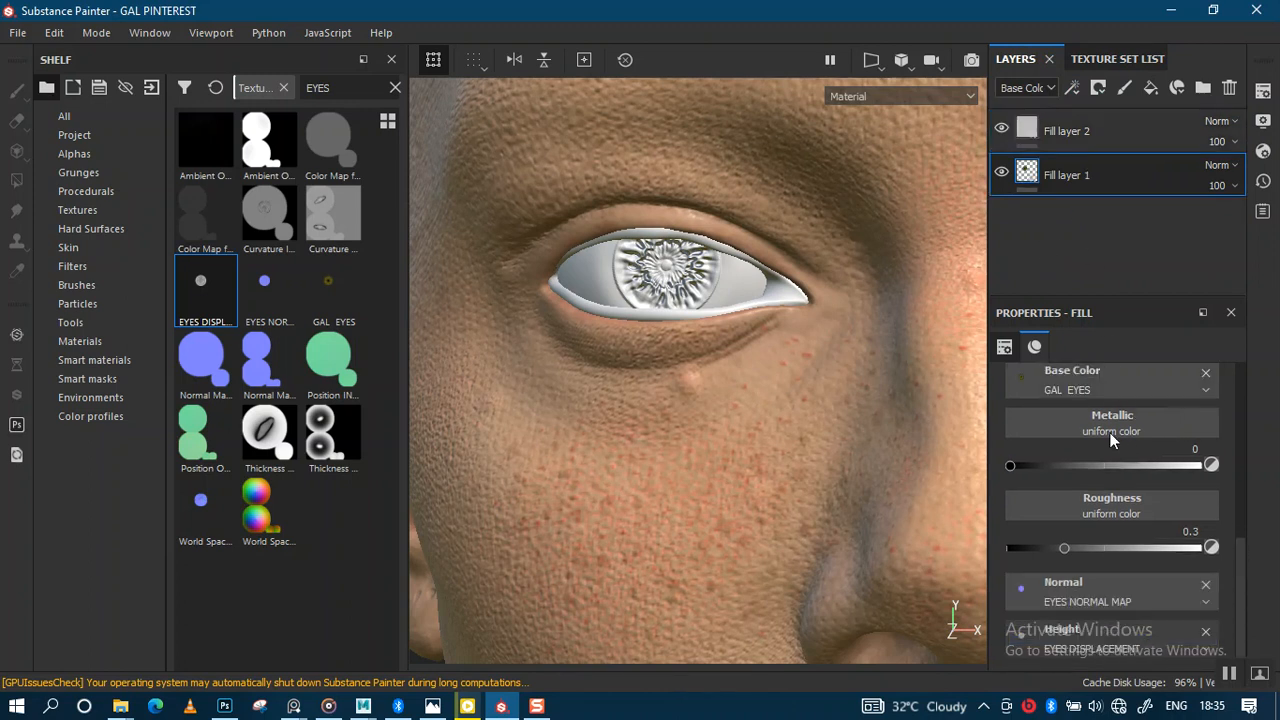
scroll(1228, 483, "up", 5)
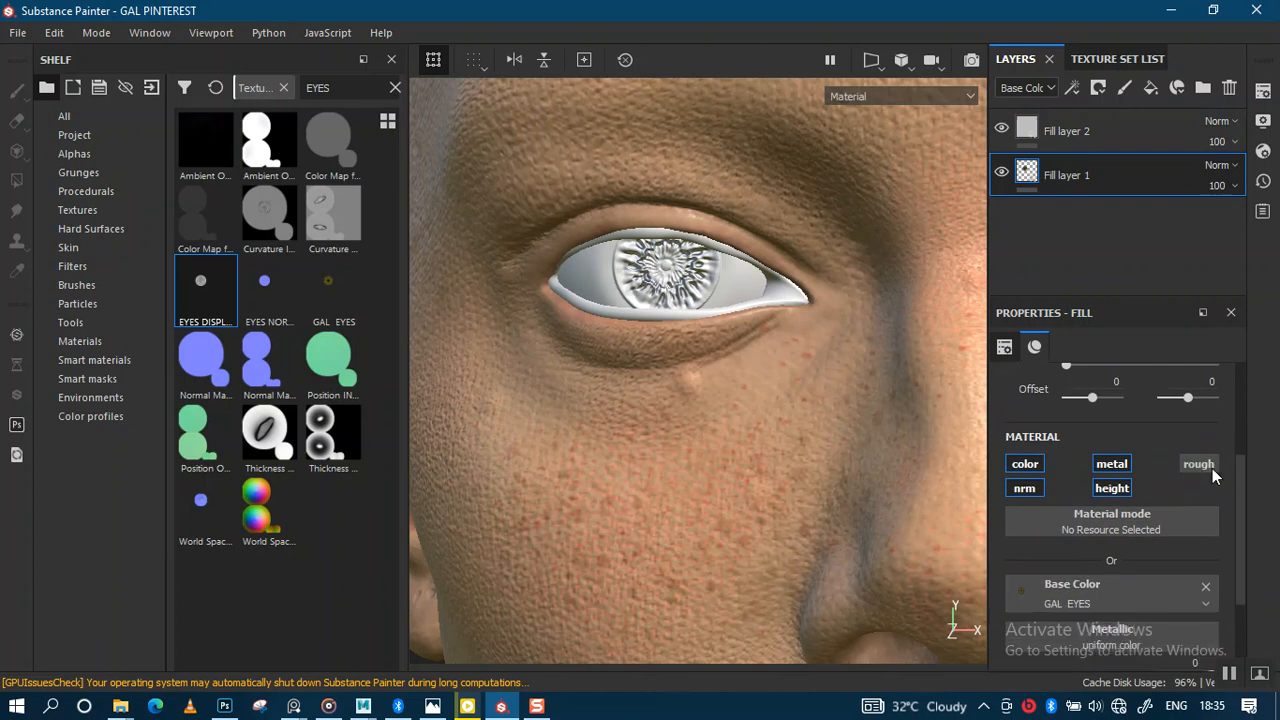
left_click(1103, 138)
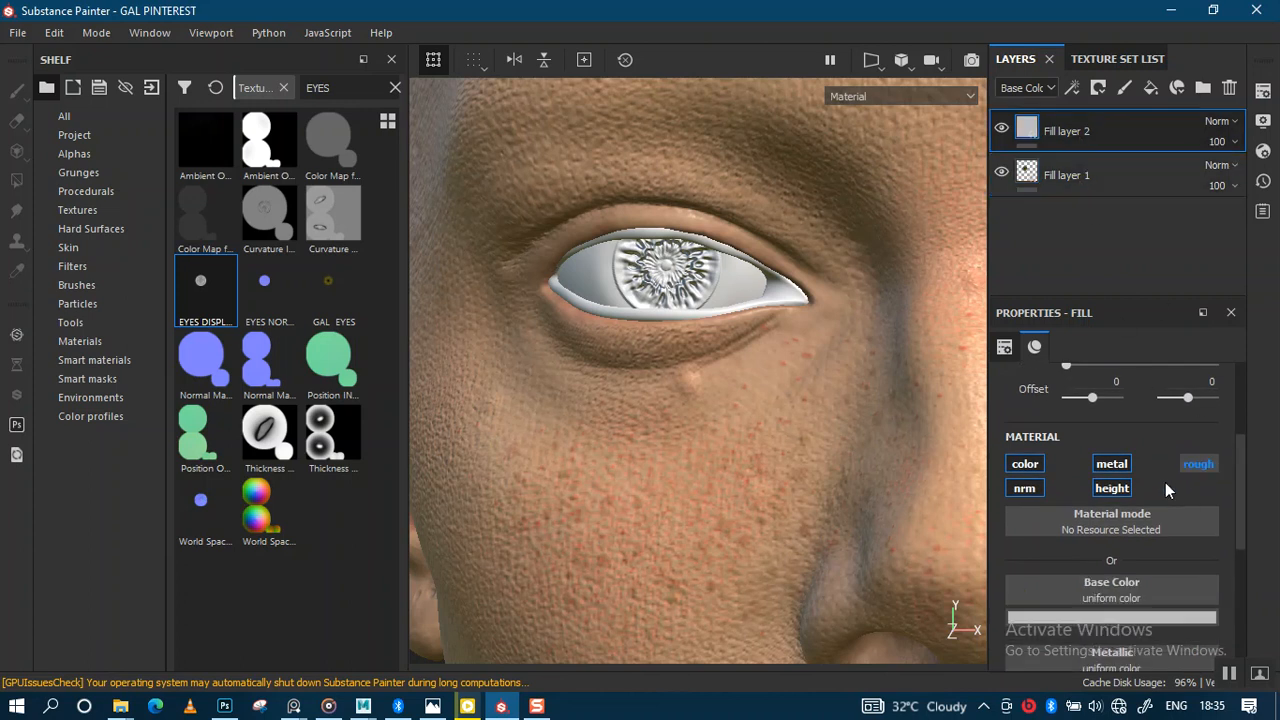
left_click(1101, 616)
left_click_drag(1063, 508, 1000, 588)
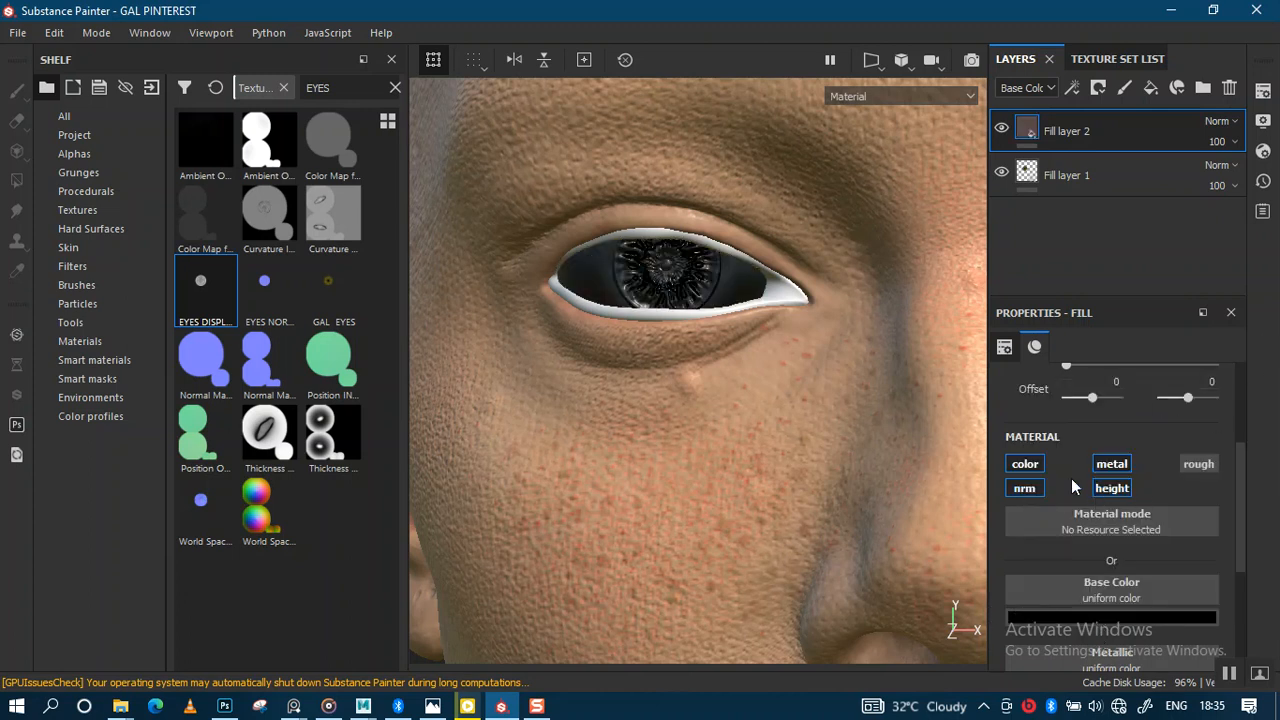
left_click(1102, 468)
left_click(1116, 488)
left_click(1023, 491)
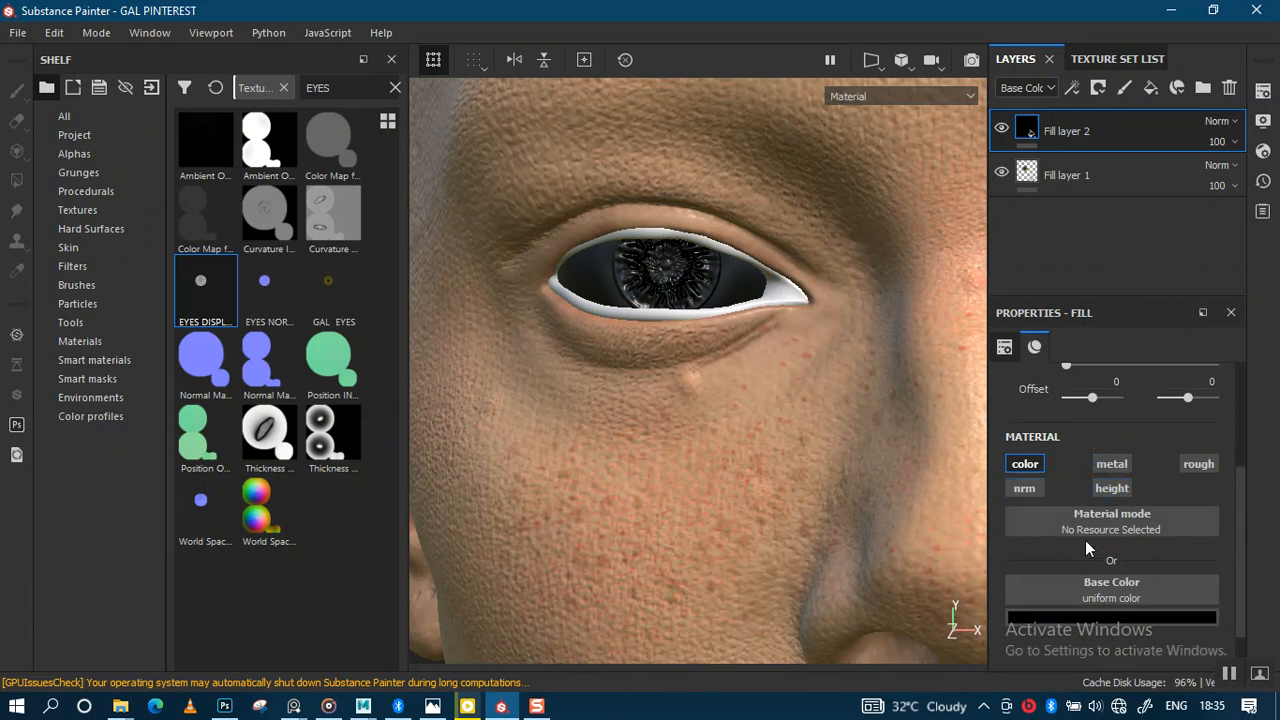
left_click(1061, 174)
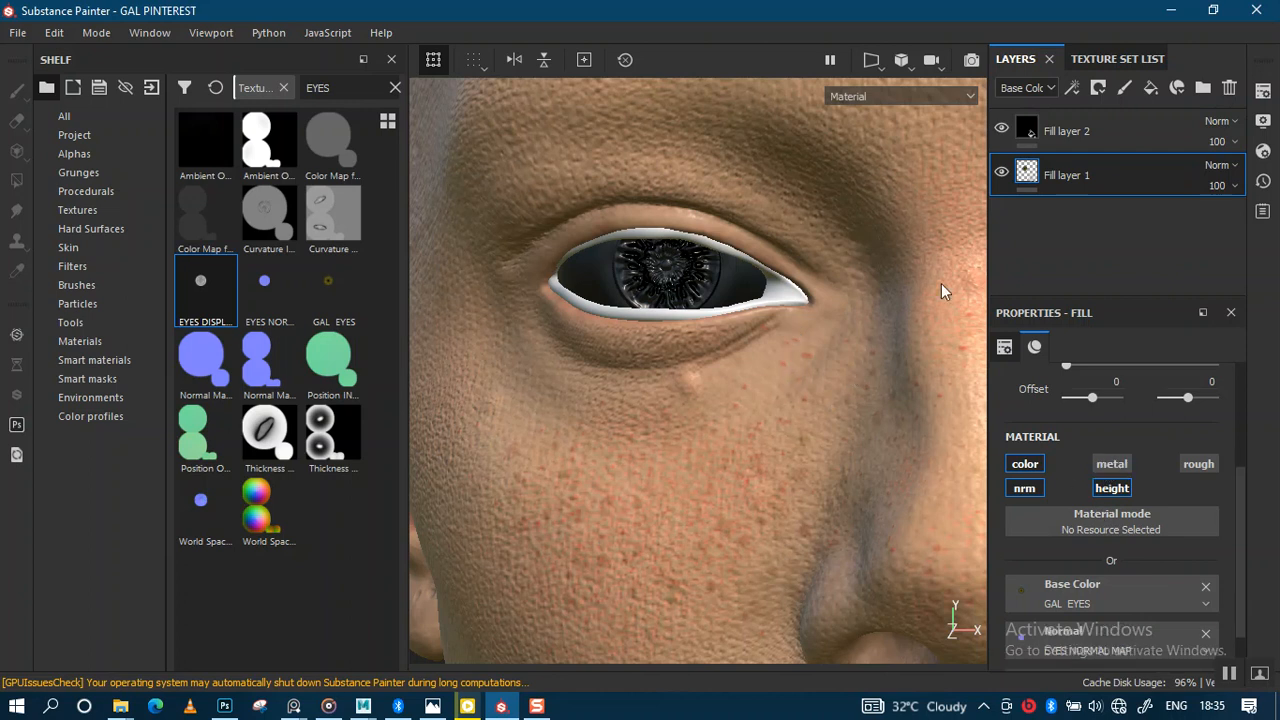
left_click(1056, 140)
Step: Turn off Fill layer 1's height channel and add a black mask to Fill layer 2
right_click_drag(743, 334, 736, 422, "alt")
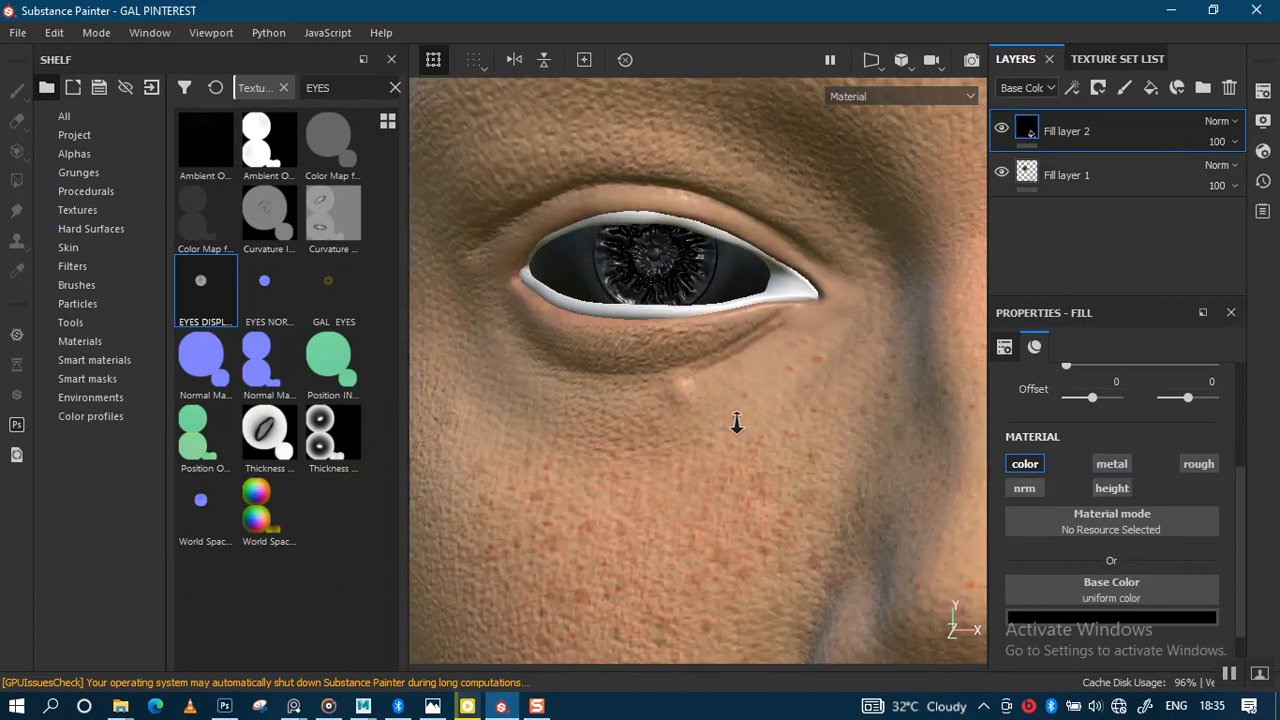
left_click(1097, 183)
left_click(1107, 490)
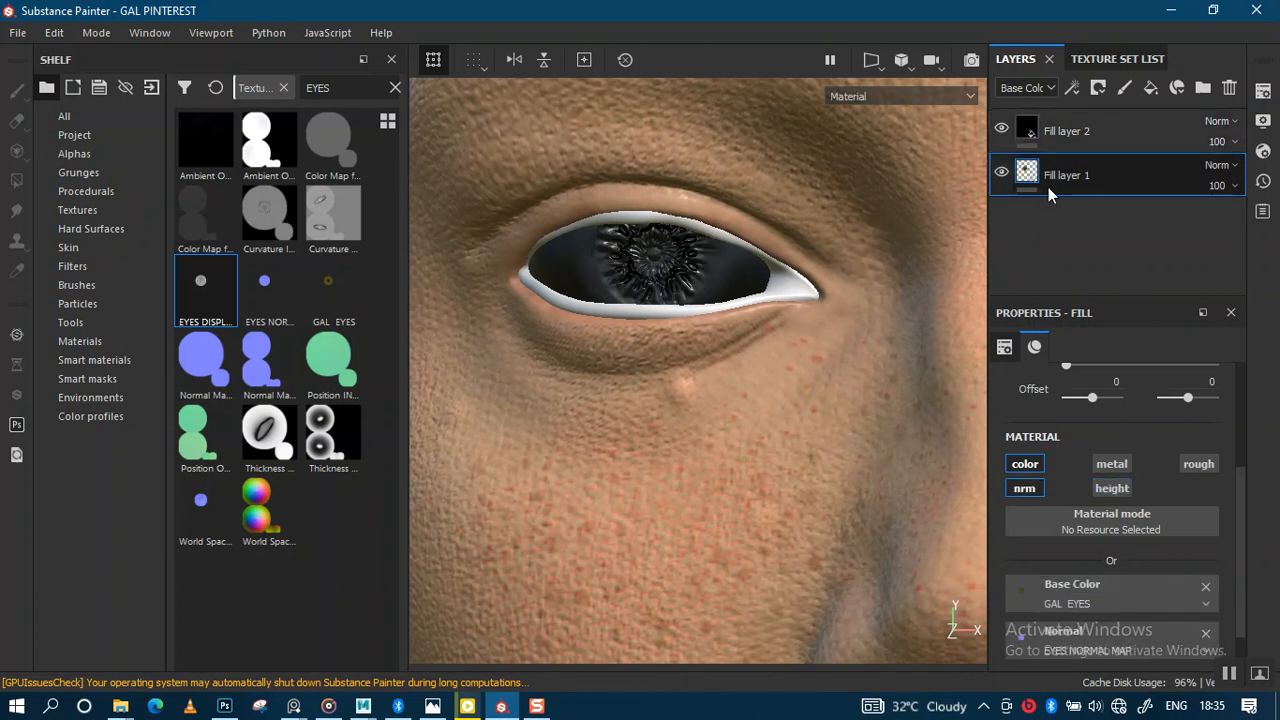
right_click(1038, 126)
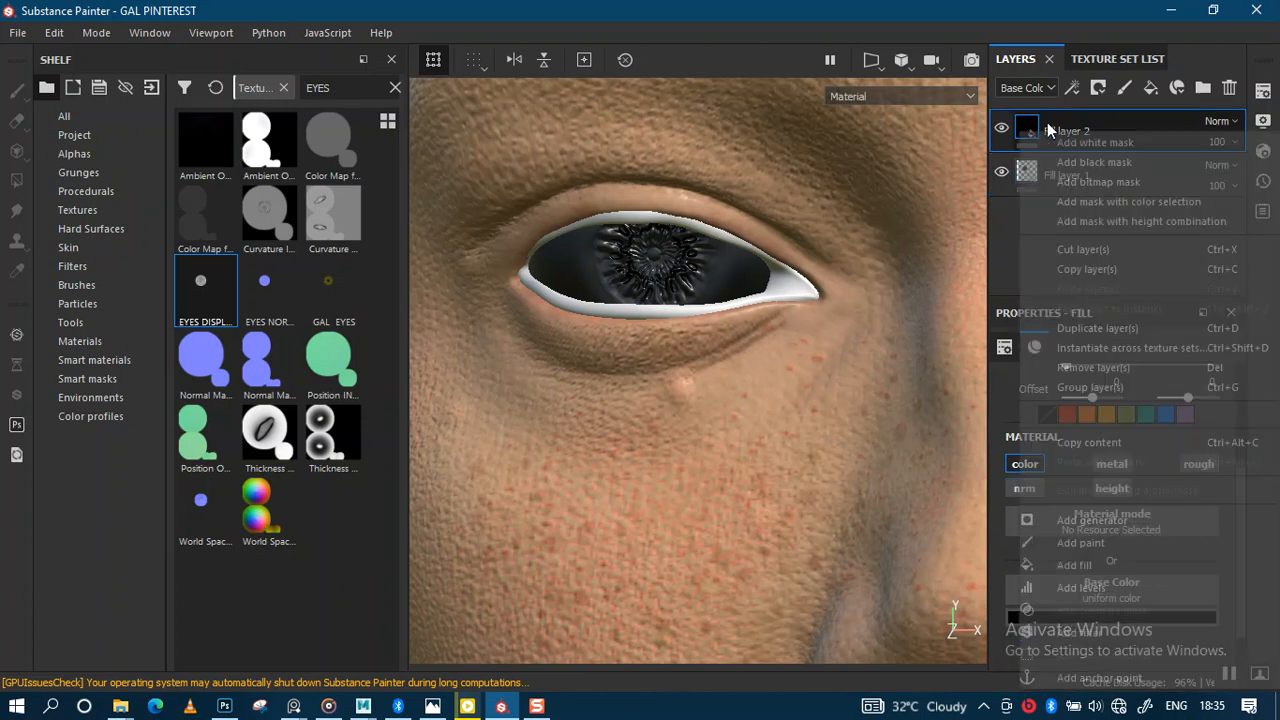
left_click(1092, 163)
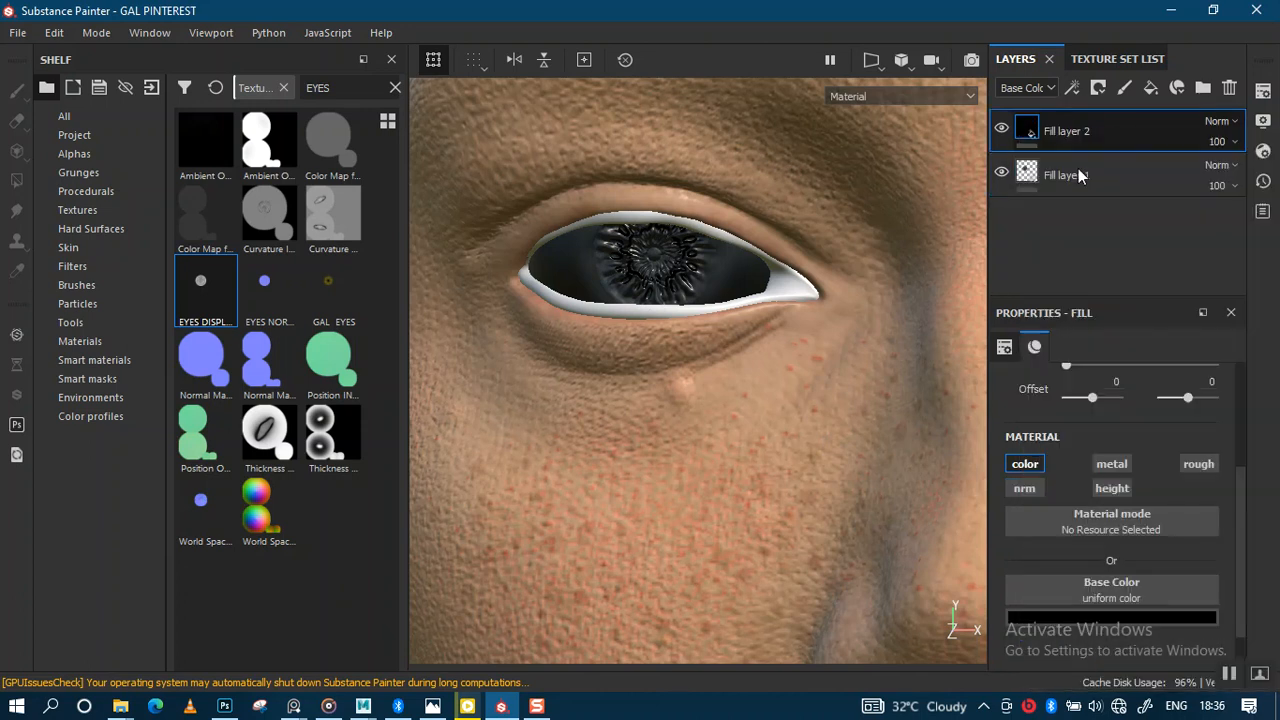
Step: Bring the eye closer and shrink the brush to size 0.93
middle_click_drag(644, 266, 654, 368, "alt")
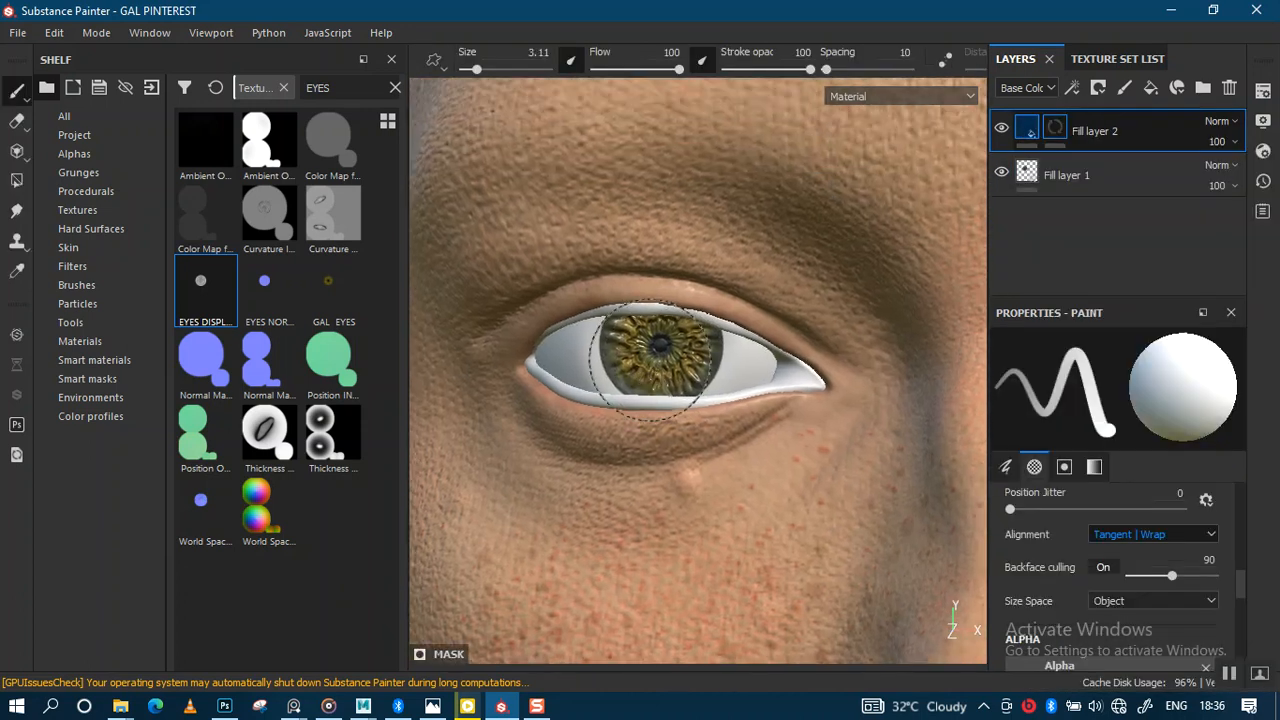
scroll(655, 369, "up", 2)
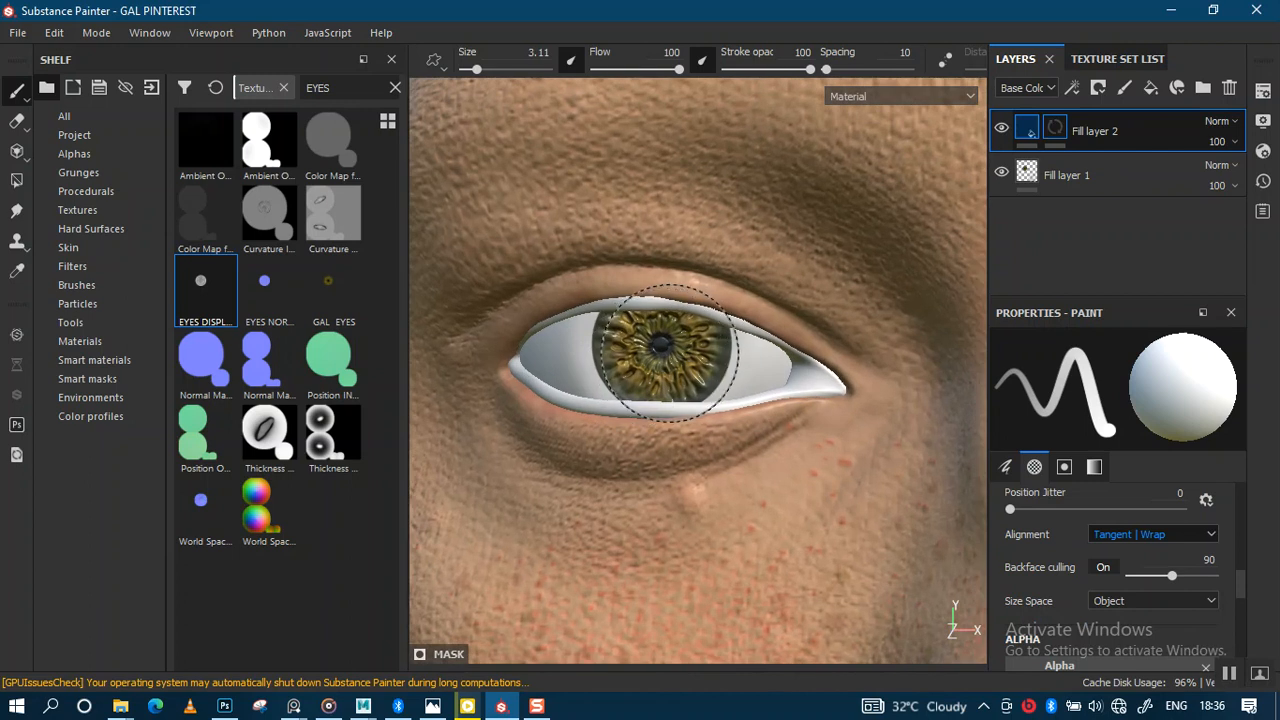
key("bracketleft")
key("bracketleft")
key("bracketleft")
key("bracketleft")
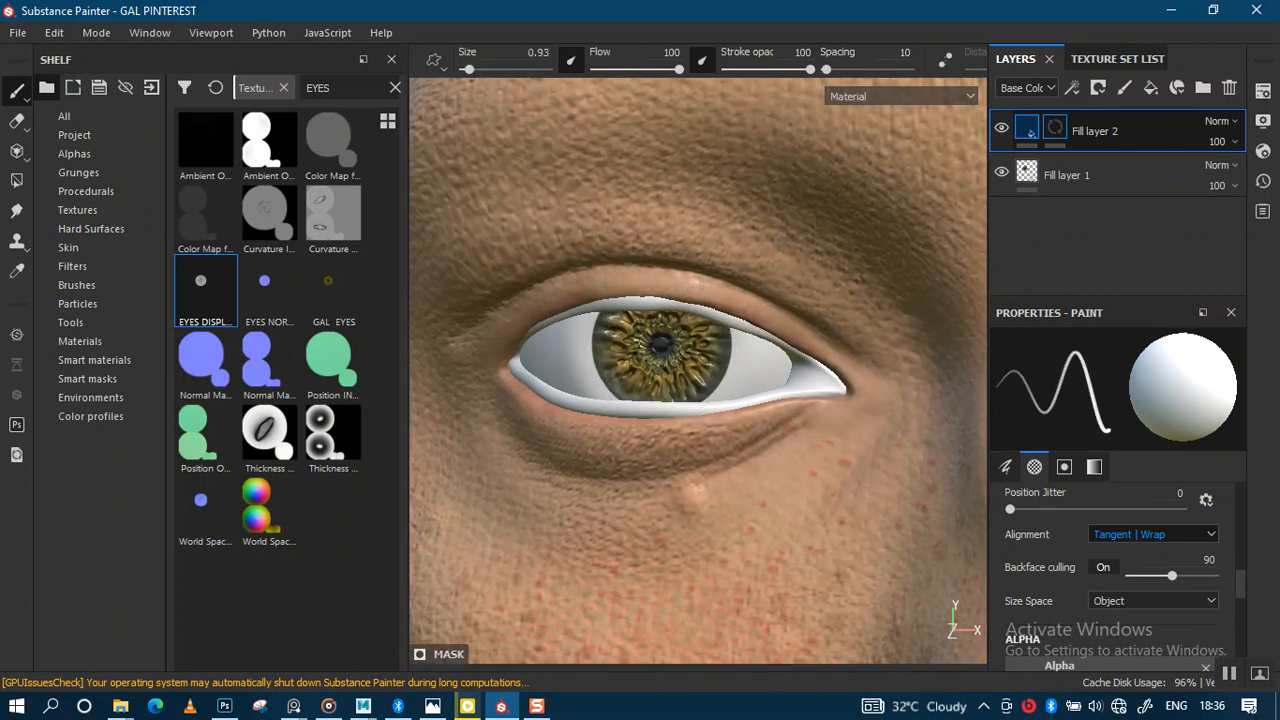
scroll(660, 343, "up", 2)
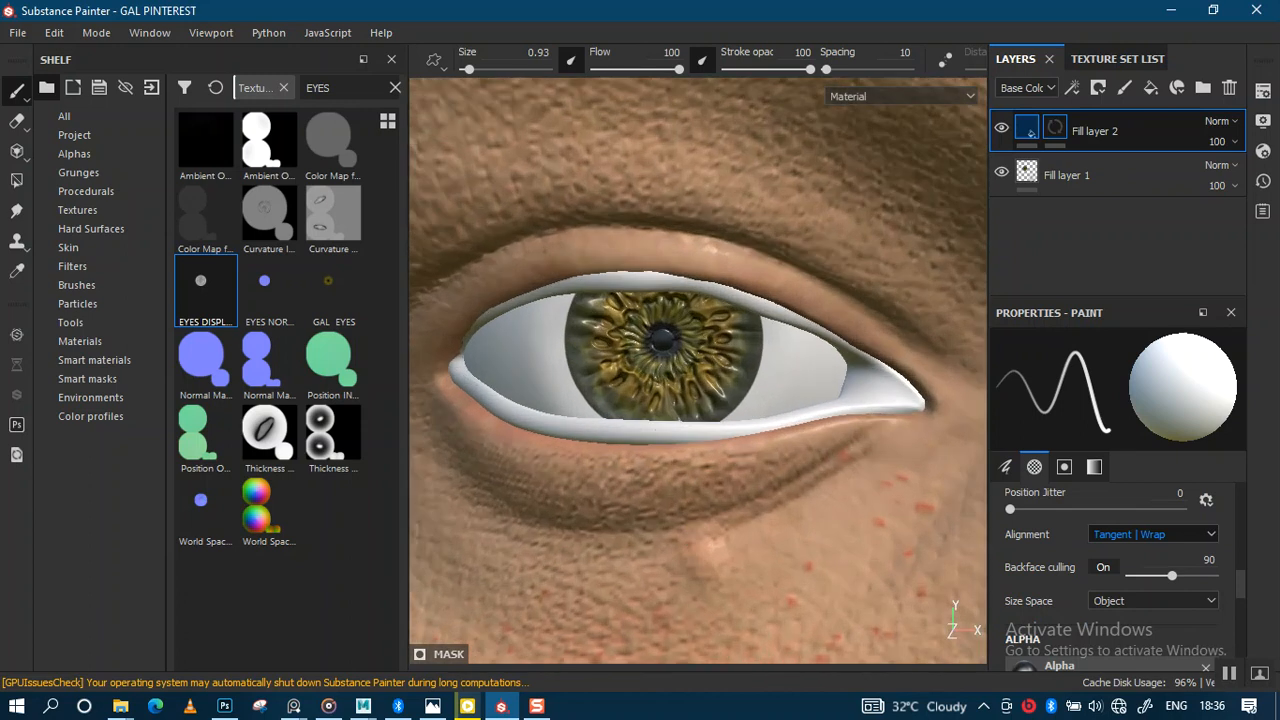
Step: Place the PureRef face reference image beside the head
mouse_move(293, 706)
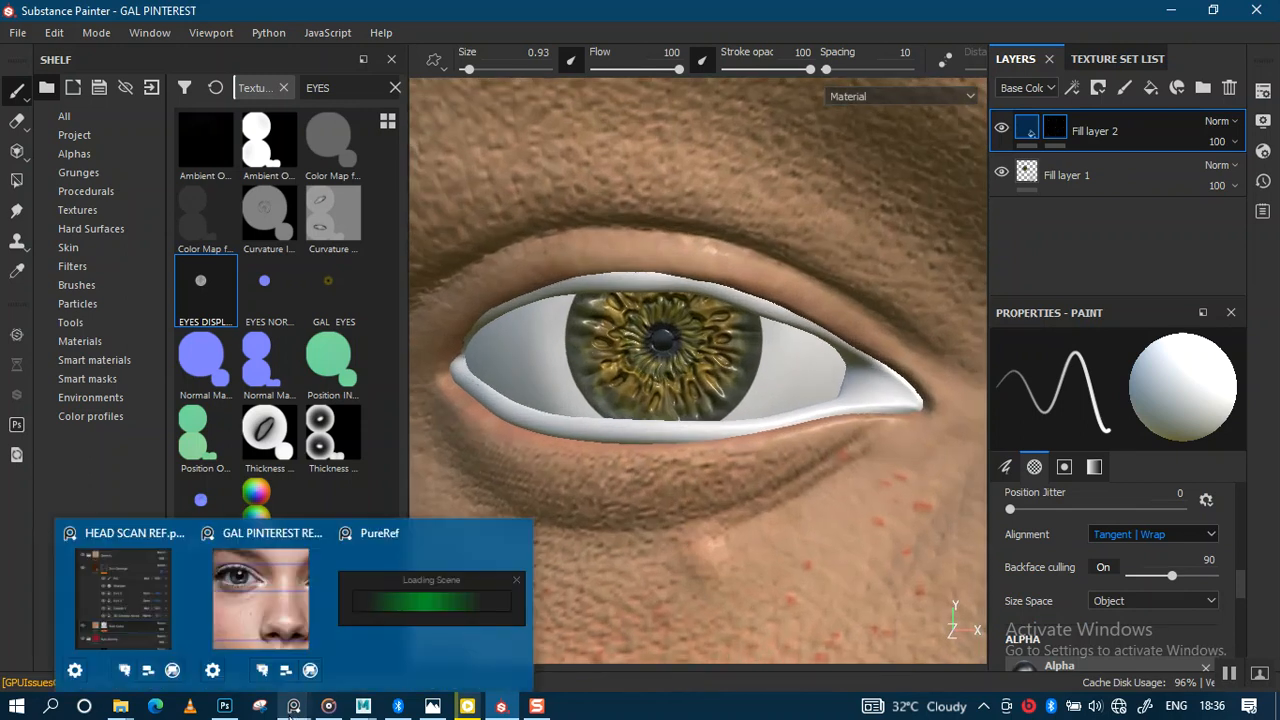
left_click(262, 586)
left_click_drag(466, 20, 268, 357)
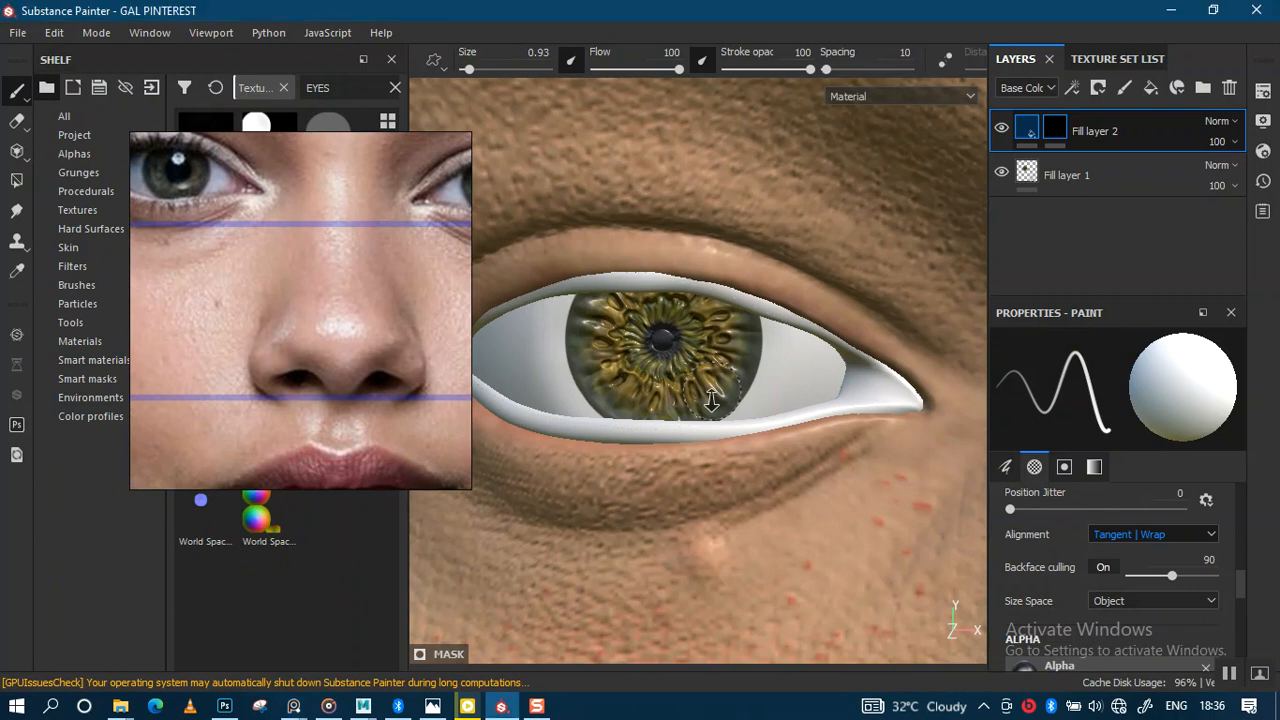
scroll(660, 345, "up", 3)
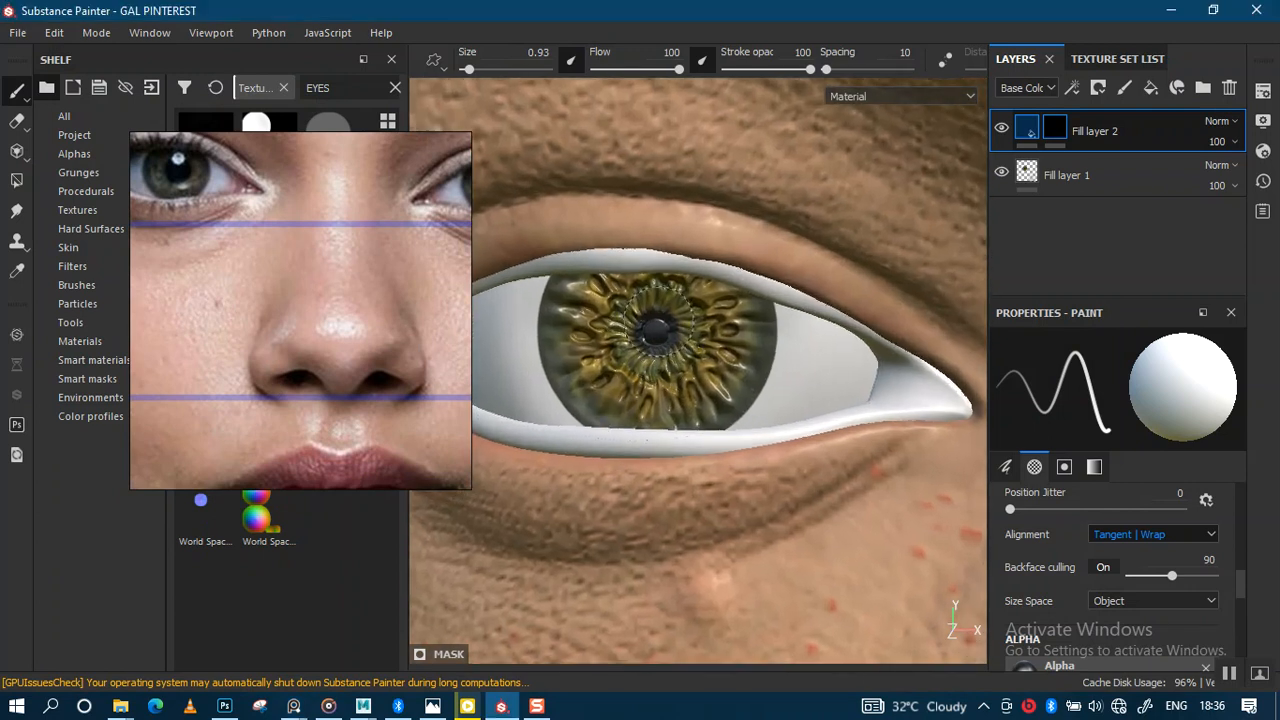
Step: Hide the side panels and turn on mirrored symmetry painting
key("Tab")
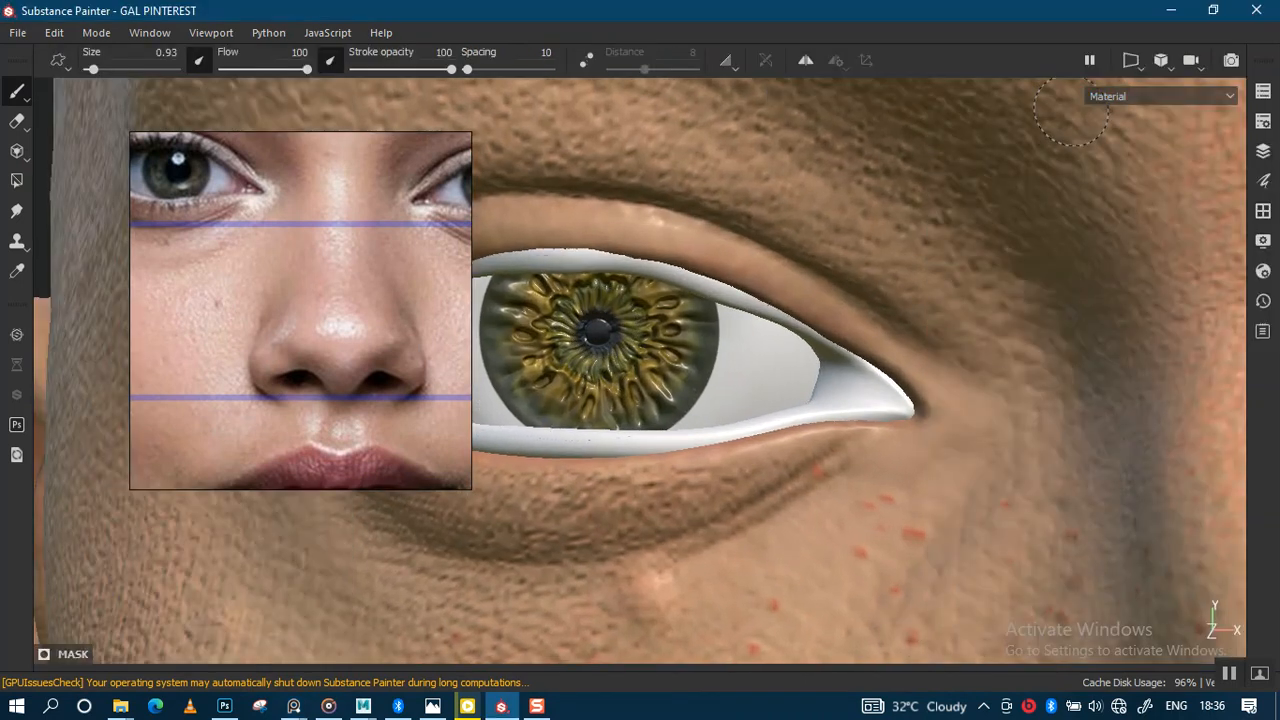
left_click(805, 60)
scroll(714, 209, "down", 8)
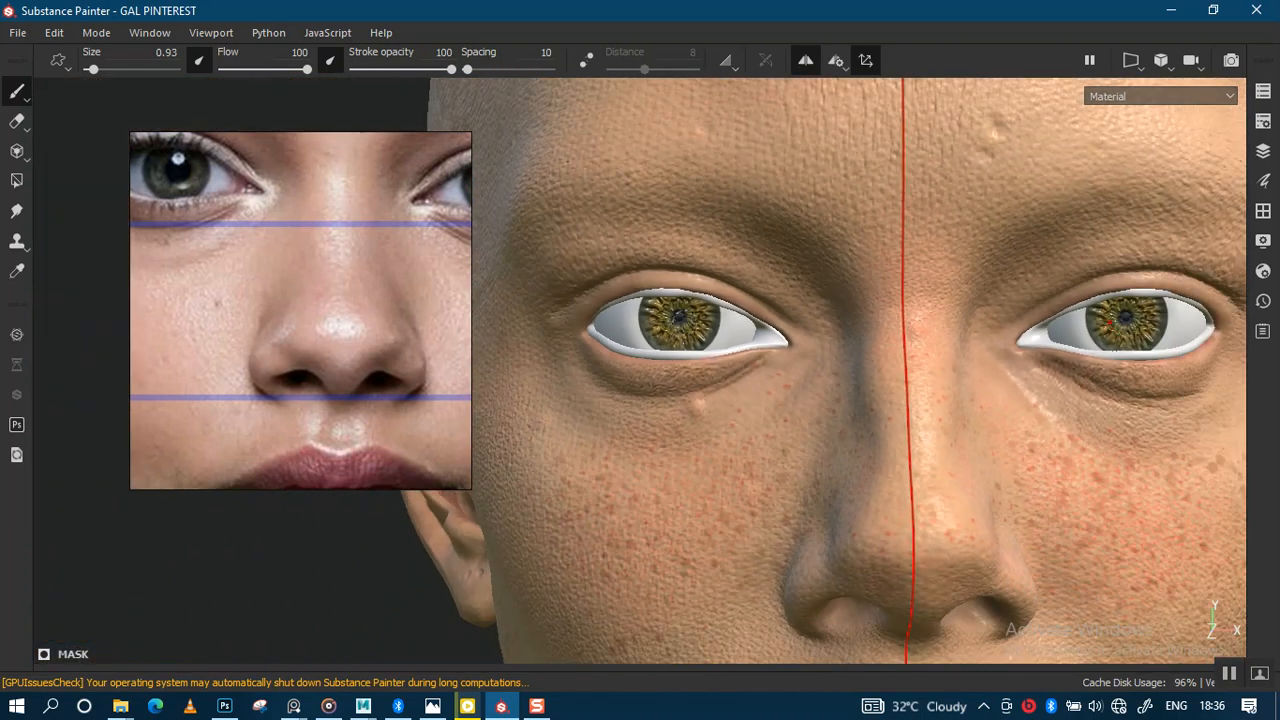
Step: Try mirrored dark pupil strokes on both eyes, undoing each, then show the panels again
left_click_drag(680, 316, 672, 324)
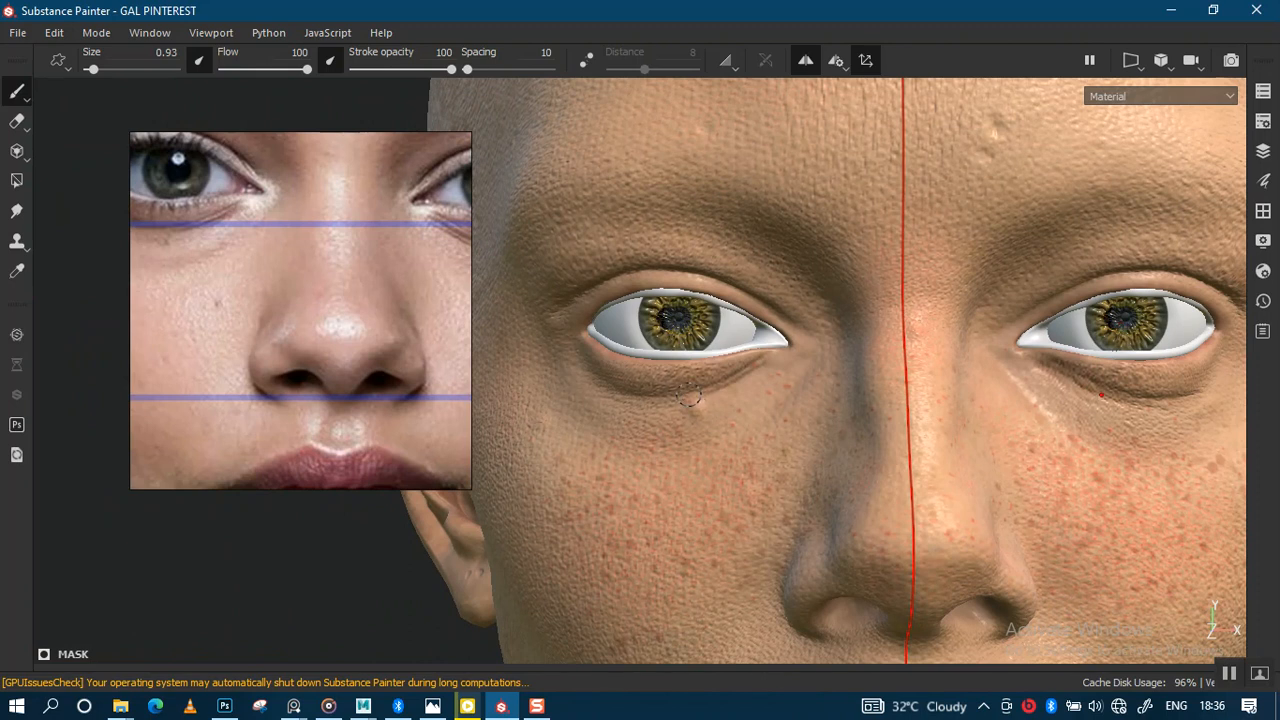
key("ctrl+z")
scroll(722, 300, "up", 3)
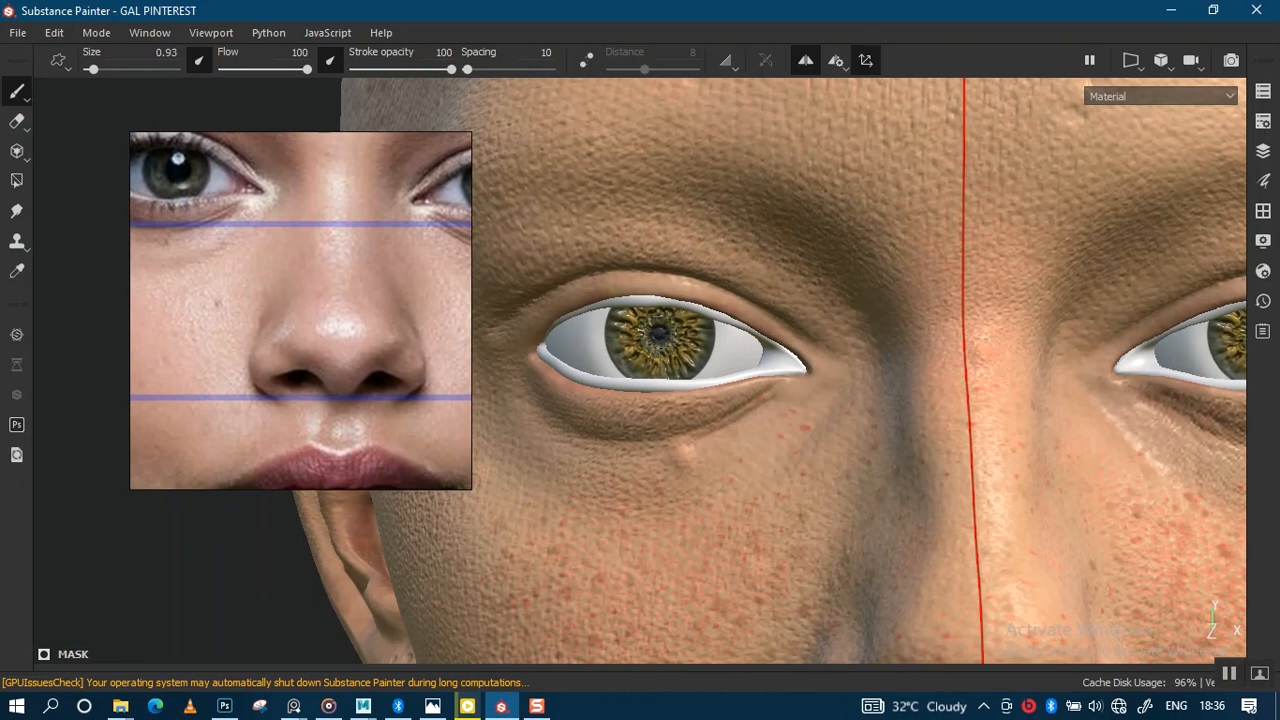
left_click_drag(650, 330, 662, 340)
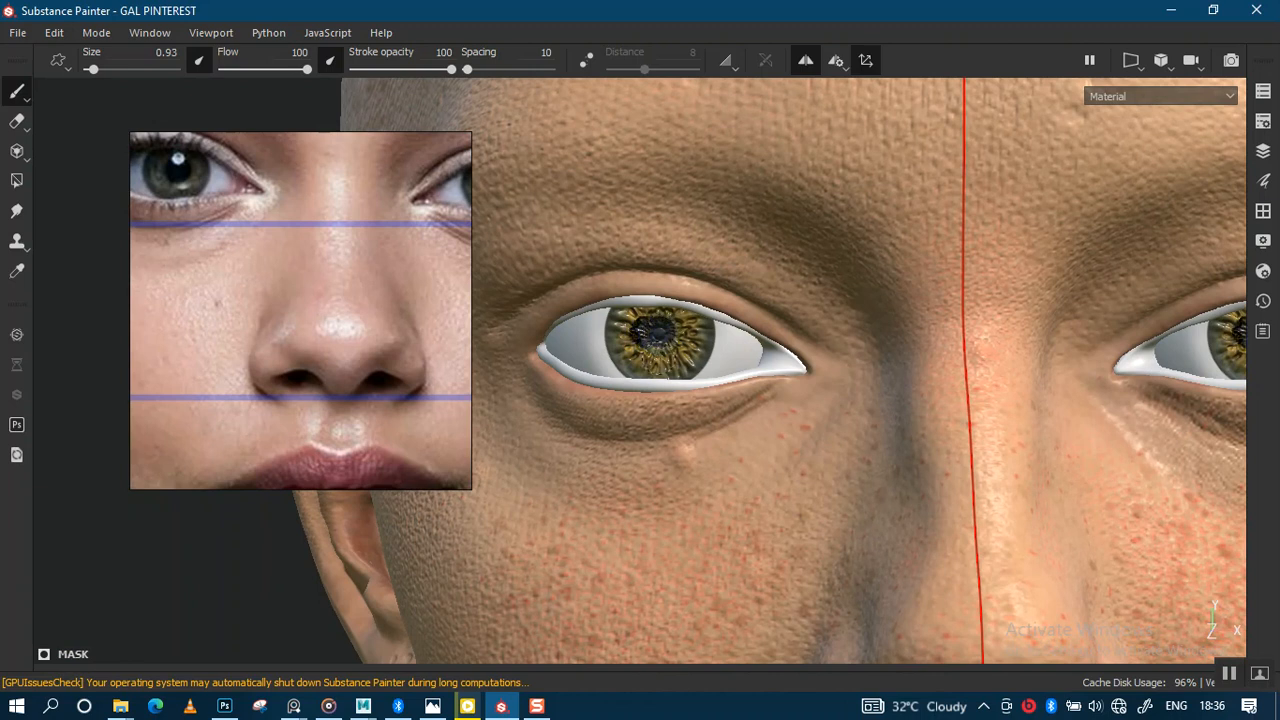
scroll(700, 300, "down", 2)
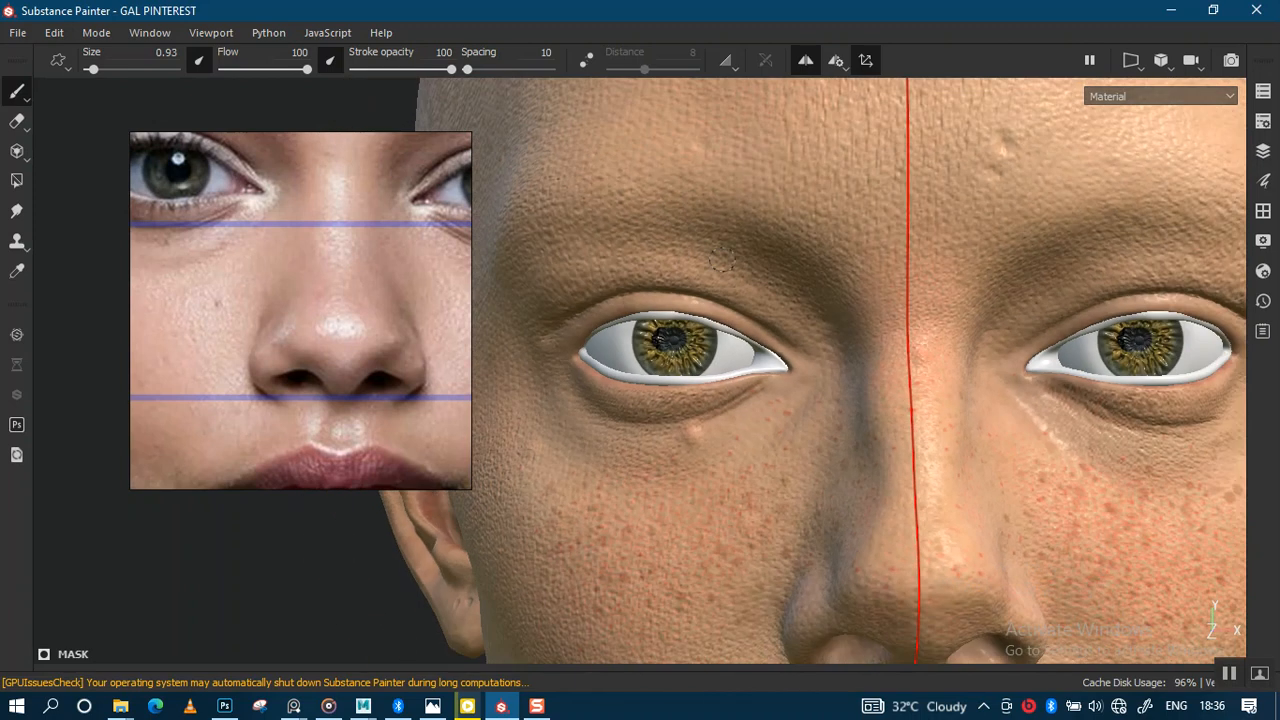
key("ctrl+z")
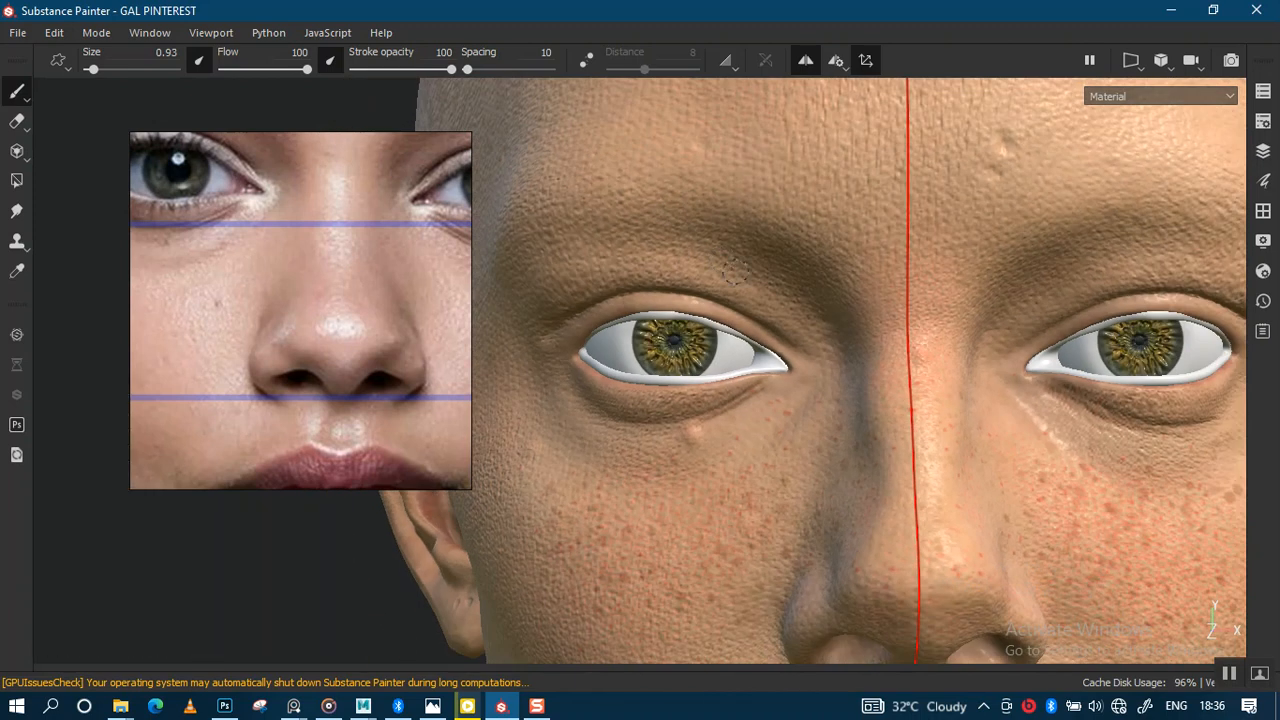
scroll(733, 269, "up", 2)
scroll(668, 345, "down", 1)
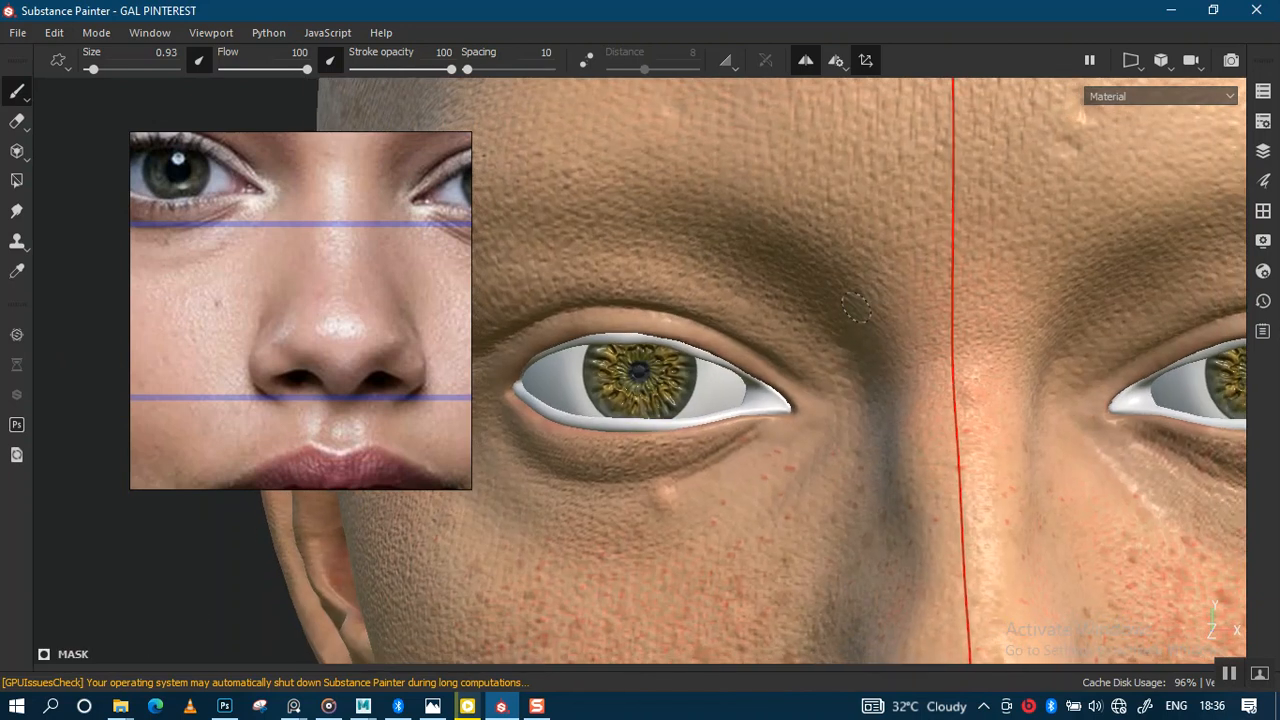
key("Tab")
Step: Set the brush alignment to Camera and undo the dark blob over the pupil
left_click(1158, 537)
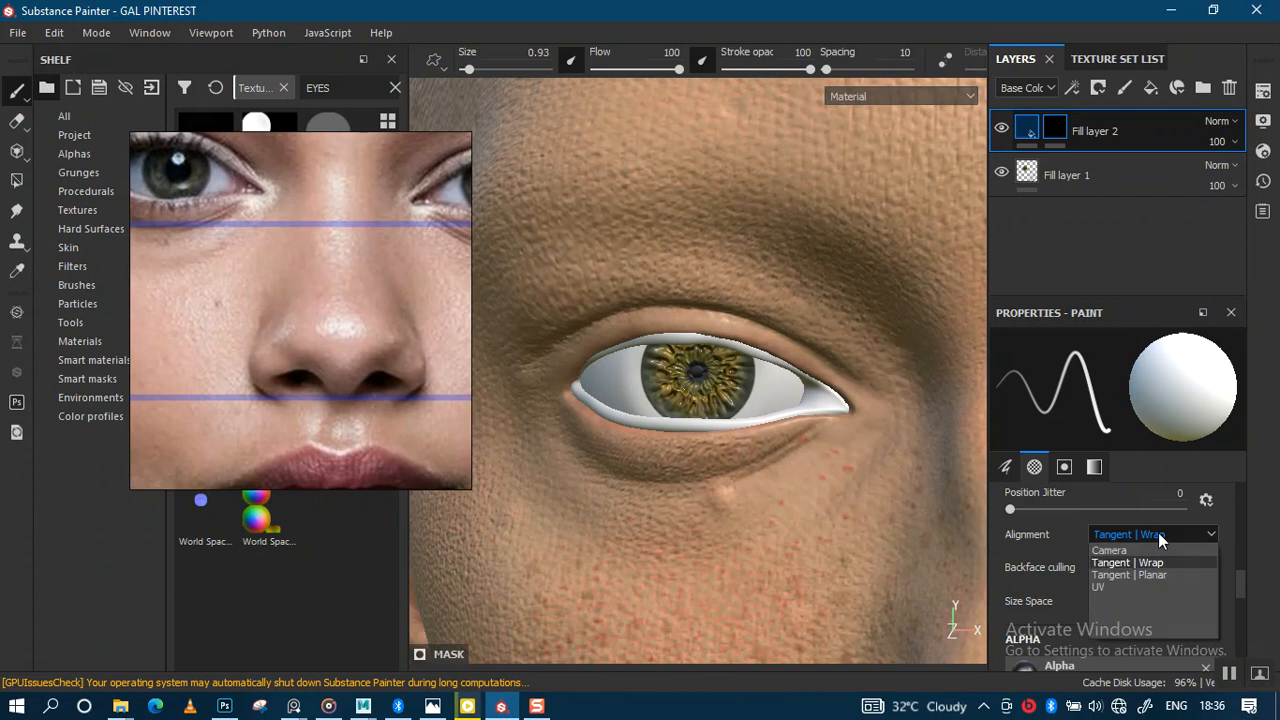
left_click(1155, 551)
scroll(759, 423, "up", 1)
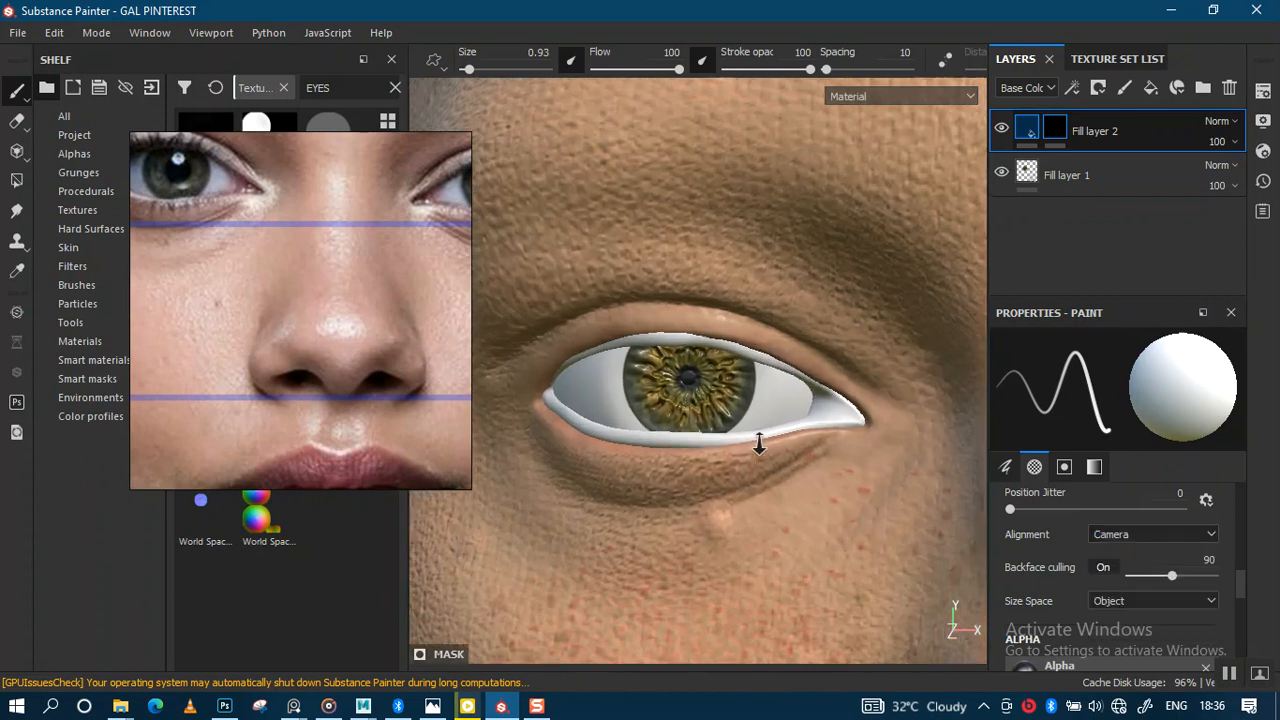
scroll(759, 423, "up", 1)
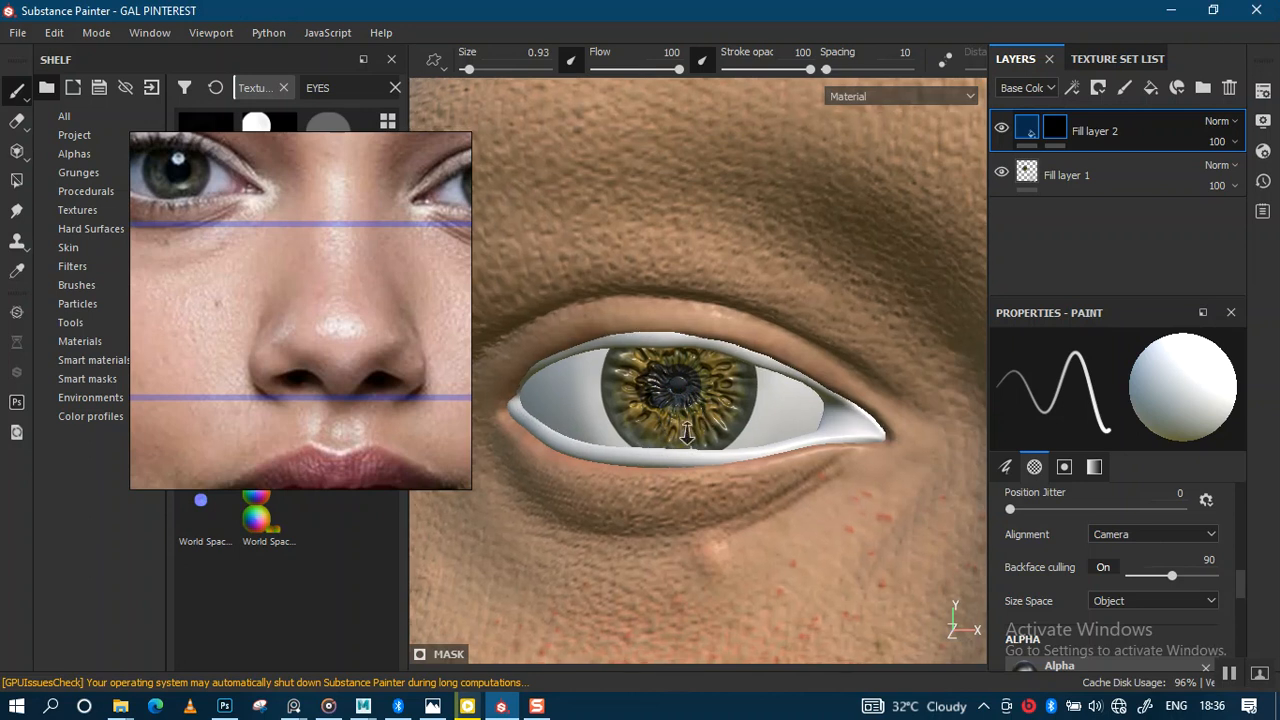
scroll(687, 432, "up", 3)
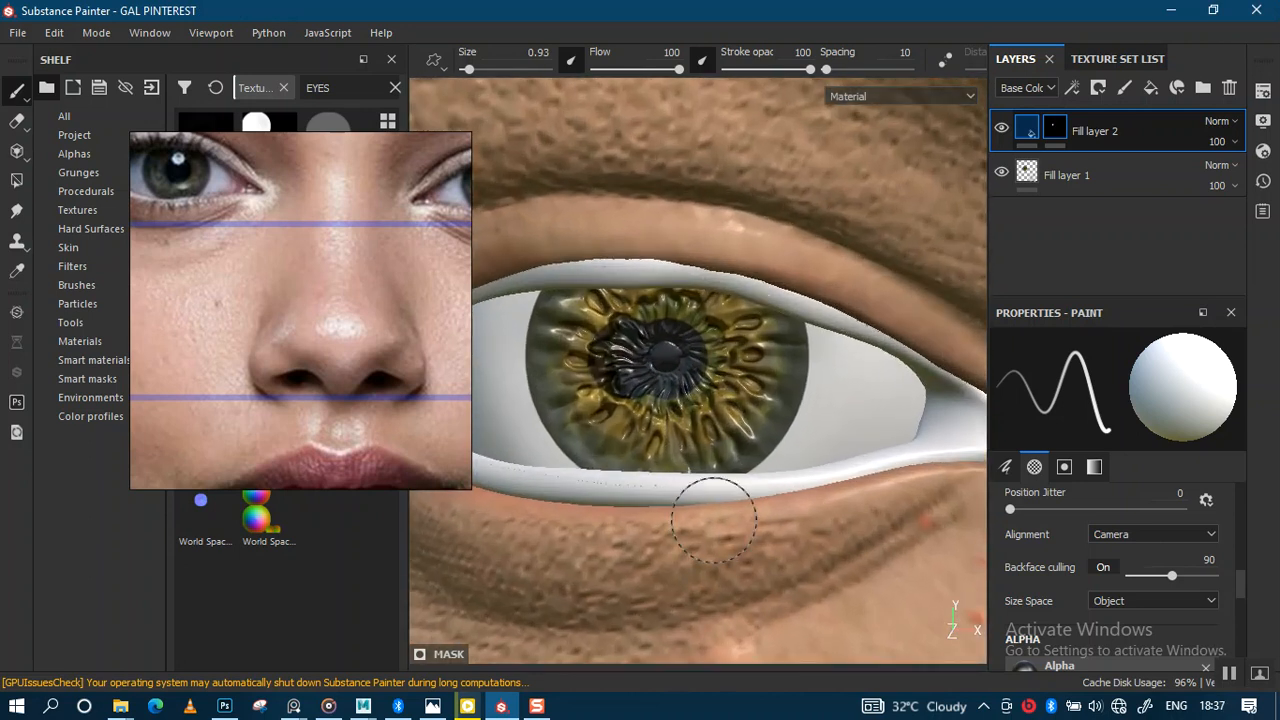
key("ctrl+z")
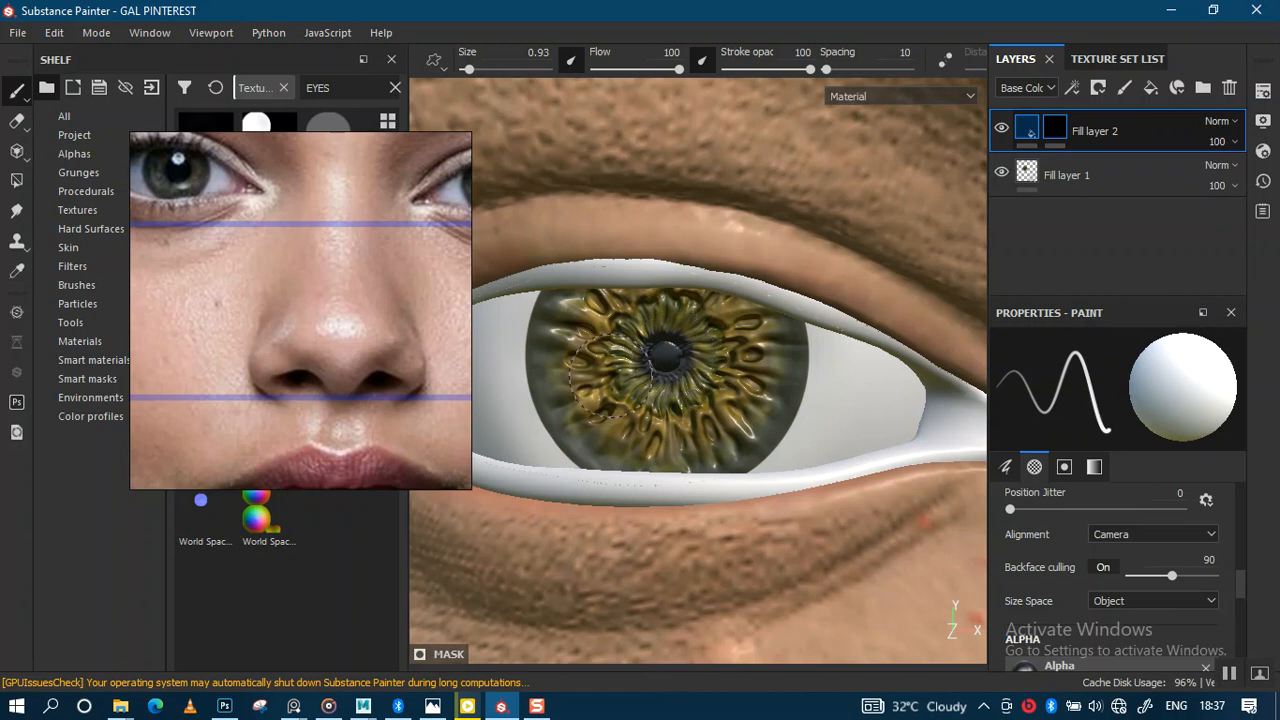
Step: Set the brush size to 0.57, test a dark iris stroke, undo it, then hide panels
mouse_move(676, 350)
right_mouse_down("alt")
mouse_move(671, 543)
mouse_move(696, 515)
right_mouse_up("alt")
right_click_drag(682, 400, 655, 375, "ctrl")
right_click_drag(633, 312, 645, 298, "ctrl")
mouse_move(638, 300)
left_mouse_down()
mouse_move(560, 290)
mouse_move(640, 272)
mouse_move(671, 280)
mouse_move(677, 306)
left_mouse_up()
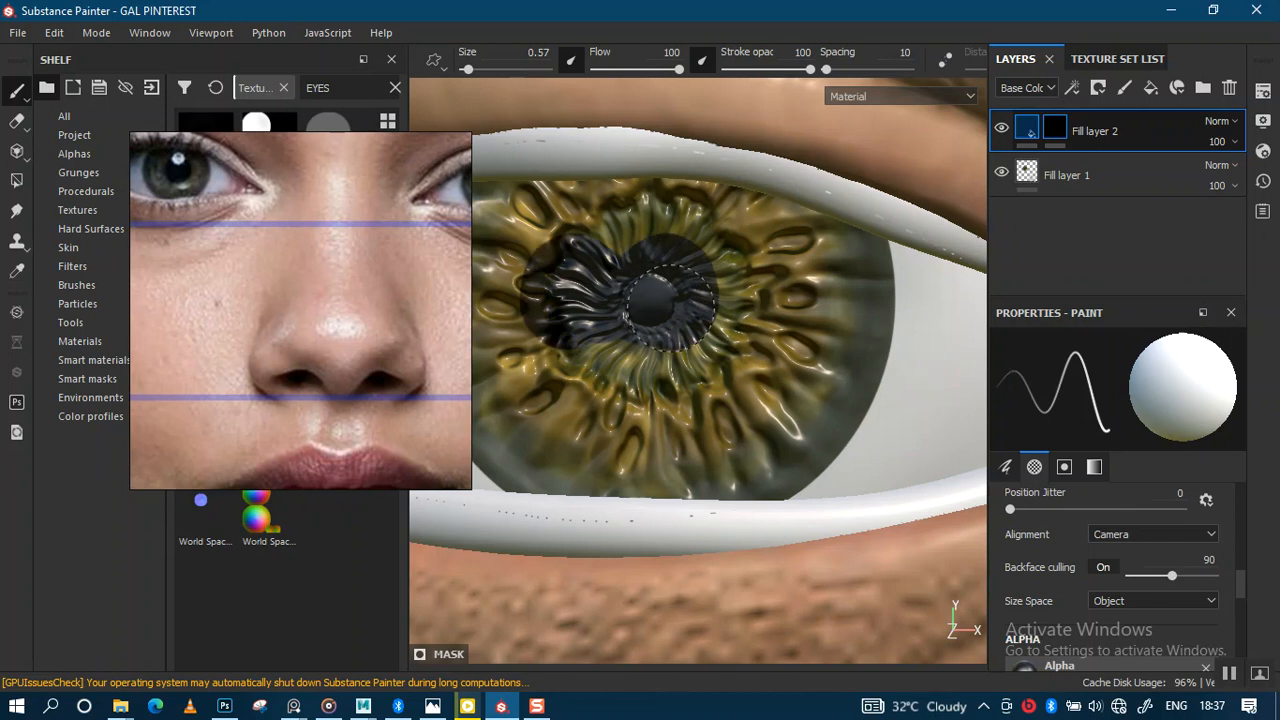
key("ctrl+z")
scroll(689, 338, "down", 6)
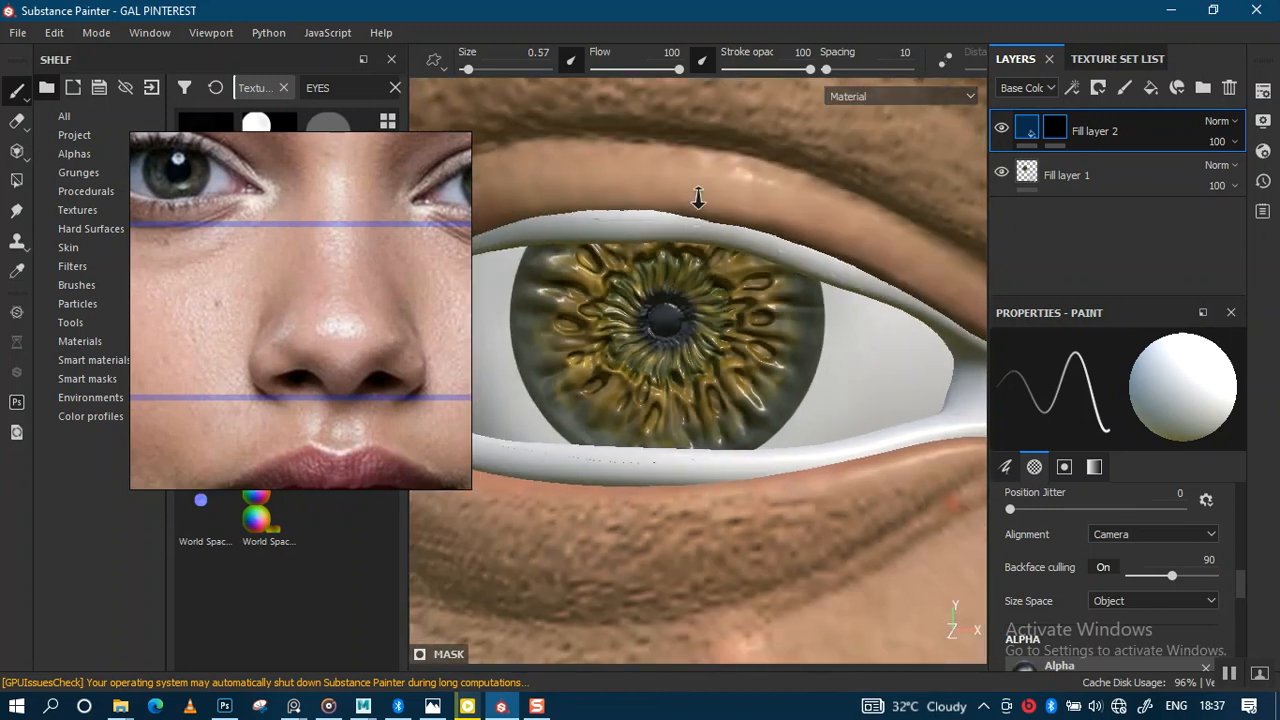
mouse_move(763, 257)
middle_mouse_down()
mouse_move(731, 320)
mouse_move(760, 226)
middle_mouse_up()
key("Tab")
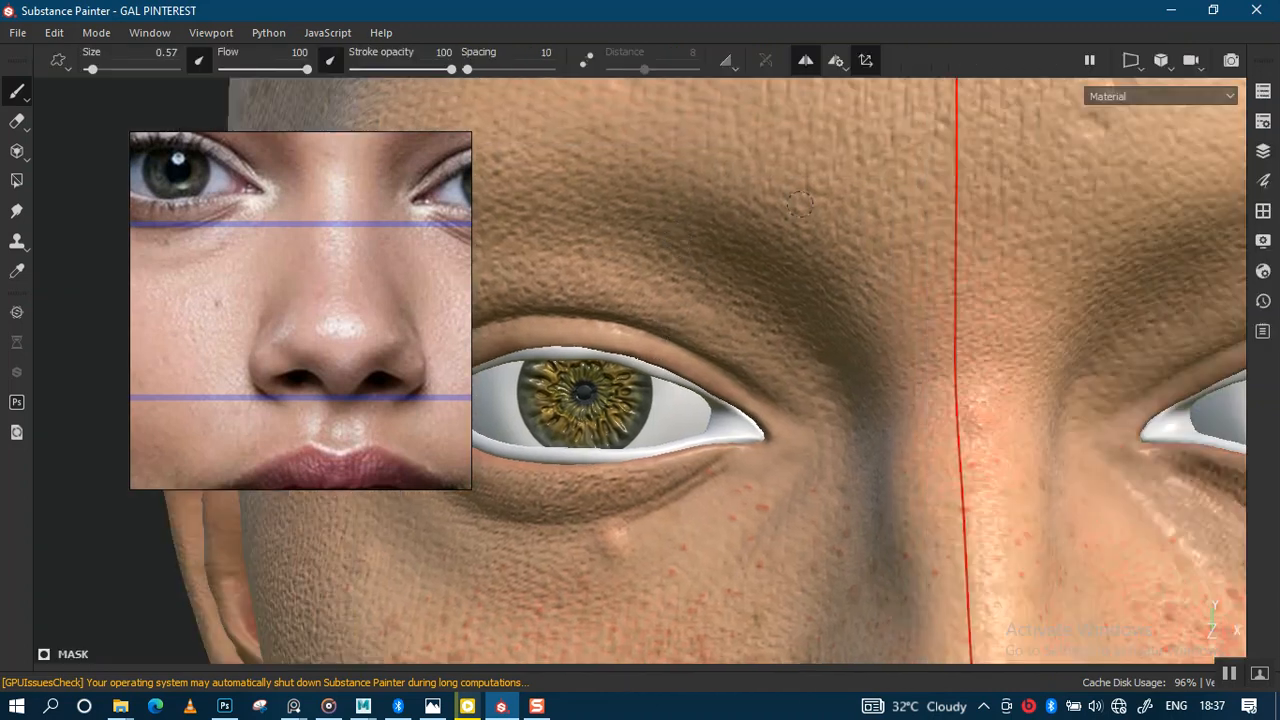
Step: Toggle symmetry painting and settle the brush size at 0.91 after trying 1.33
left_click(805, 59)
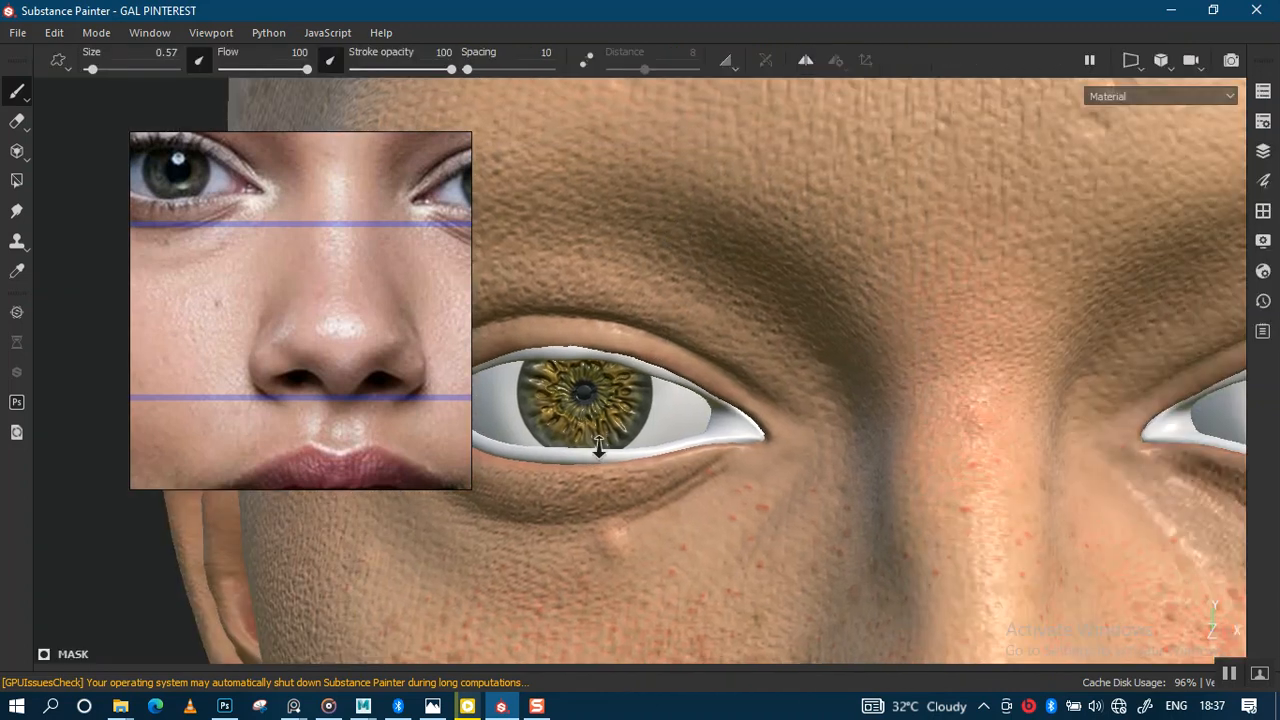
scroll(600, 451, "up", 2)
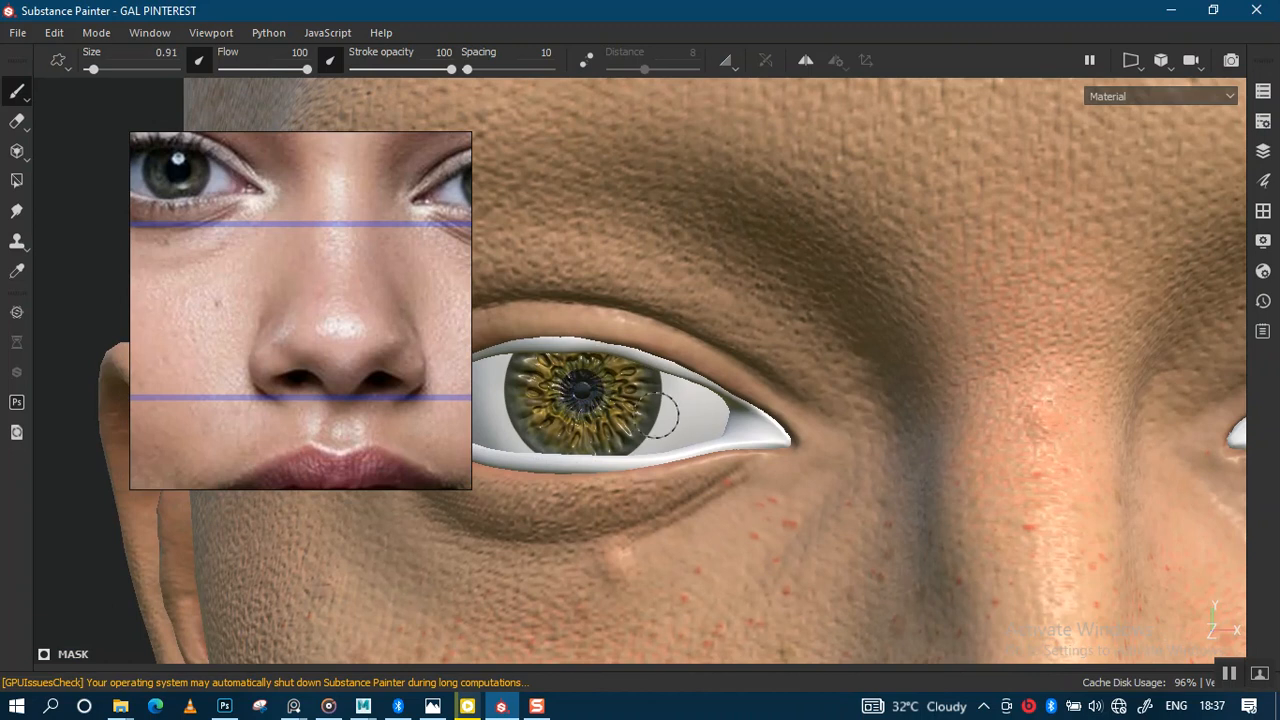
right_click_drag(656, 412, 625, 607, "alt")
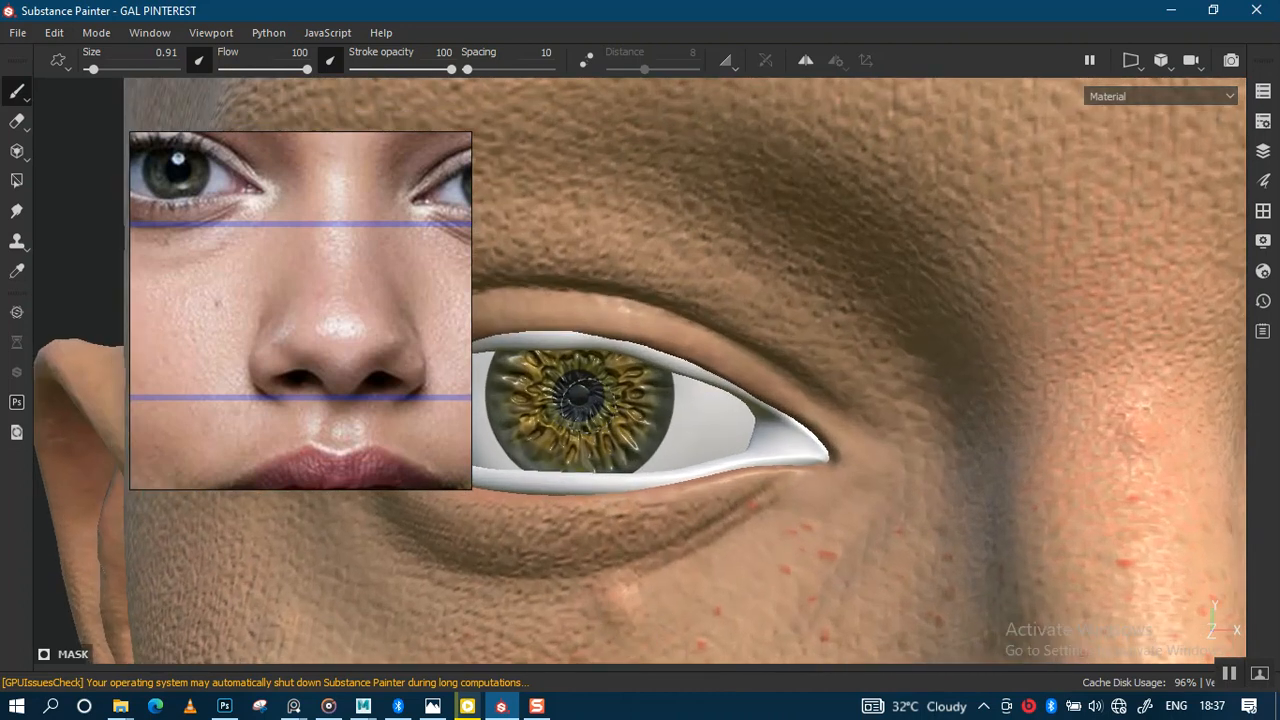
key("]")
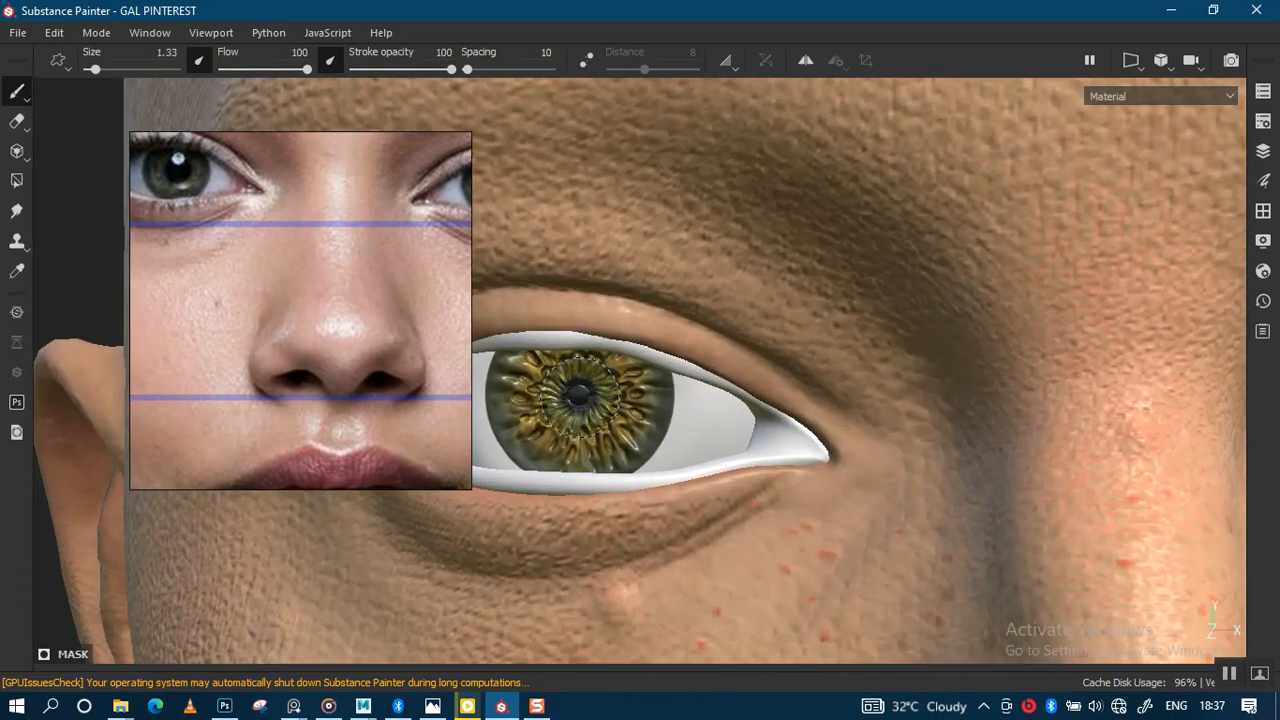
key("[")
Step: Frame both eyes and paint a dark shading stroke into the eye white
right_click_drag(660, 296, 674, 98, "alt")
middle_click_drag(808, 356, 542, 320, "alt")
right_click_drag(835, 308, 828, 425, "alt")
right_click_drag(785, 370, 808, 535, "alt")
right_click_drag(775, 400, 796, 212, "alt")
middle_click_drag(724, 356, 1020, 288, "alt")
right_click_drag(922, 362, 683, 240, "alt")
middle_click_drag(730, 338, 813, 313, "alt")
right_click_drag(716, 308, 655, 318, "alt")
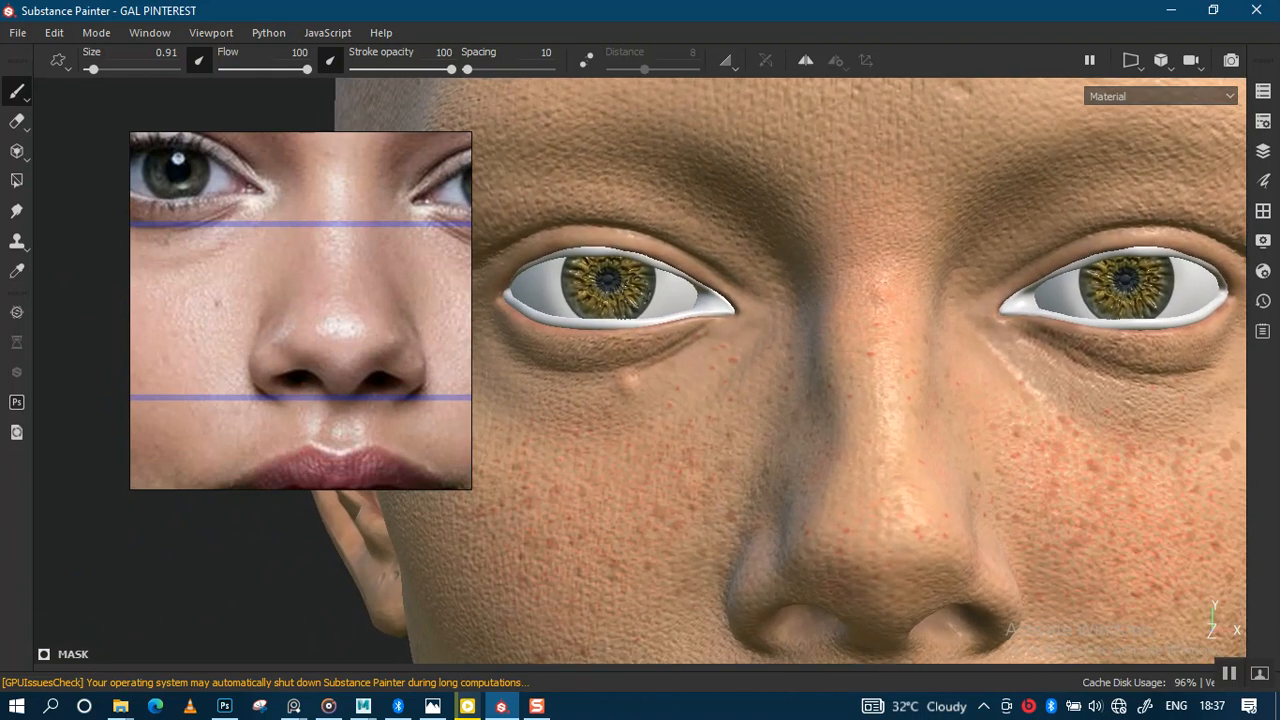
left_click_drag(669, 292, 661, 312)
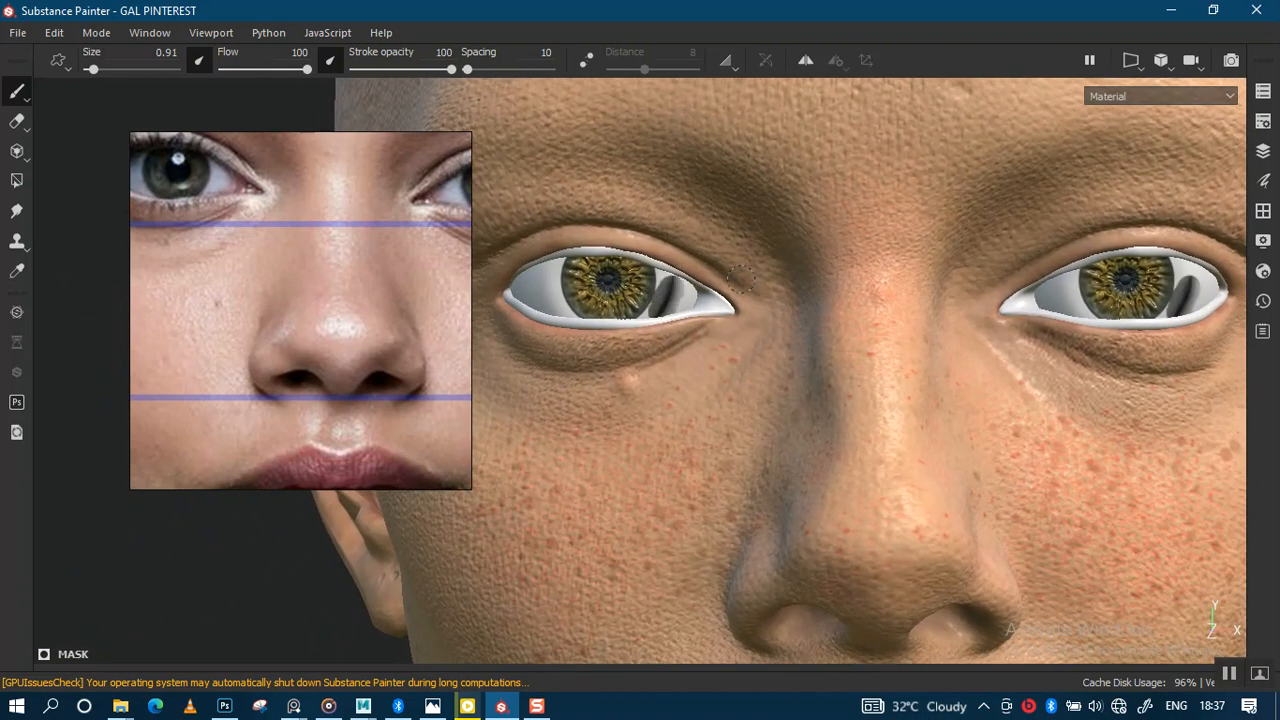
Step: Zoom in closely to frame the left eye's iris
right_click_drag(741, 280, 626, 430, "alt")
middle_click_drag(685, 350, 785, 424, "alt")
right_click_drag(701, 472, 720, 574, "alt")
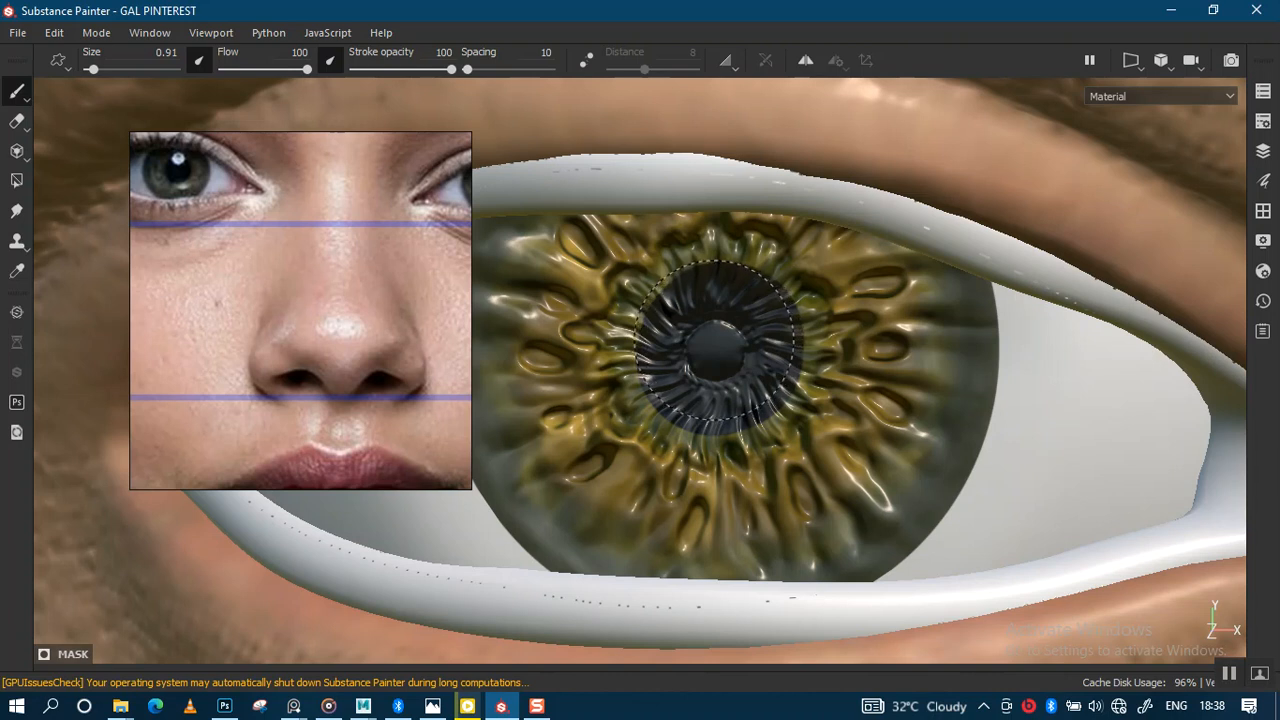
Step: Navigate from the whole head into a centred close-up of the iris
mouse_move(779, 148)
right_mouse_down("alt")
mouse_move(783, 126)
mouse_move(804, 150)
mouse_move(808, 250)
right_mouse_up("alt")
middle_click_drag(776, 404, 684, 304, "alt")
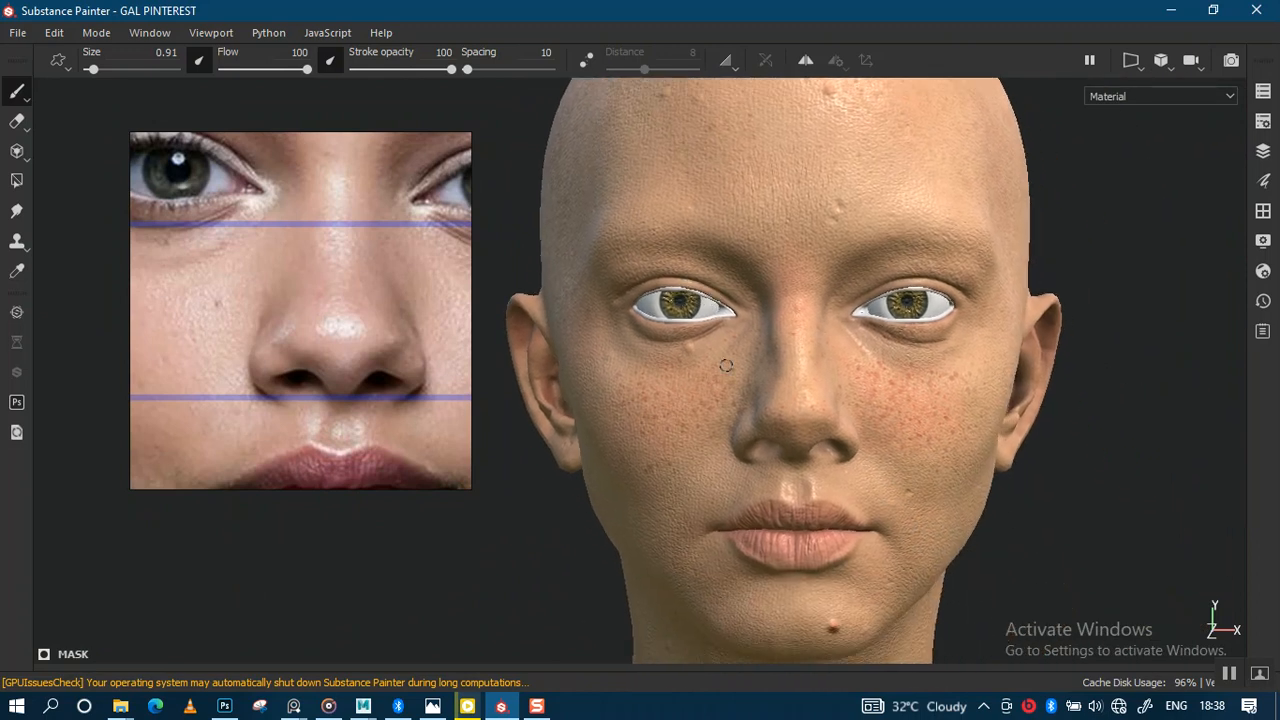
key("alt")
right_click_drag(739, 329, 733, 604, "alt")
right_click_drag(677, 342, 735, 409, "alt")
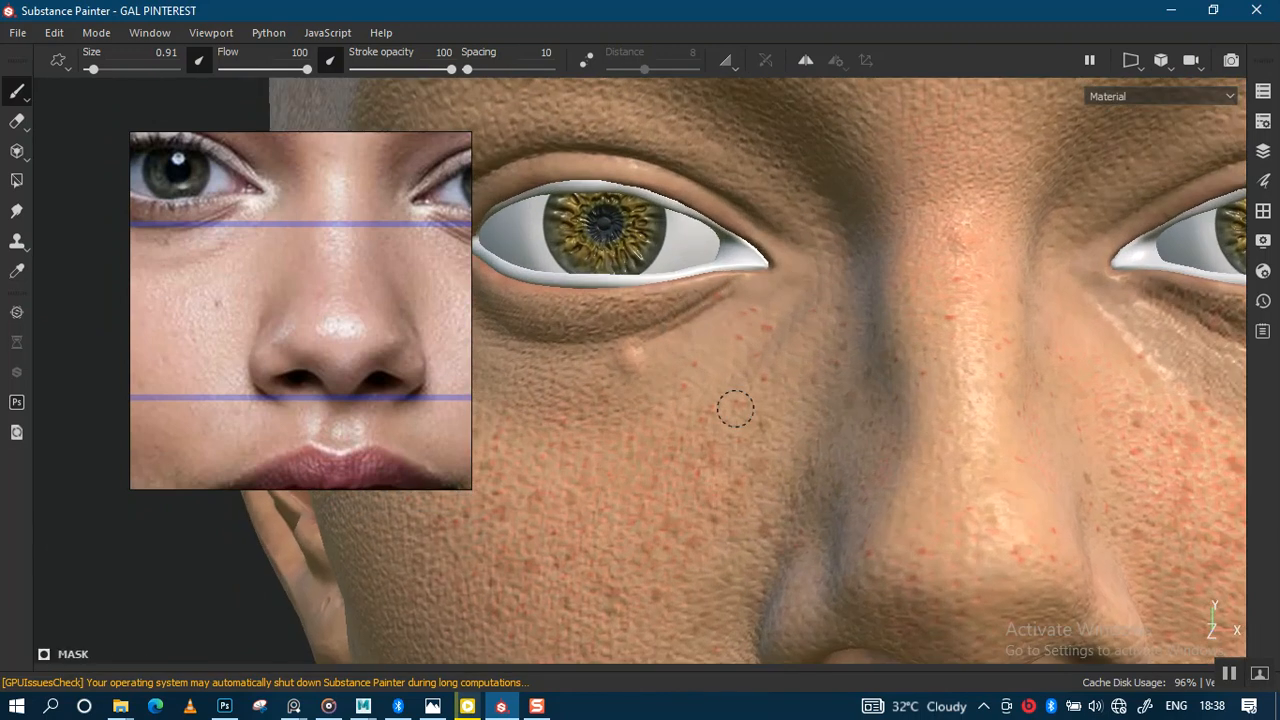
middle_click_drag(735, 409, 863, 484, "alt")
right_click_drag(863, 484, 885, 650, "alt")
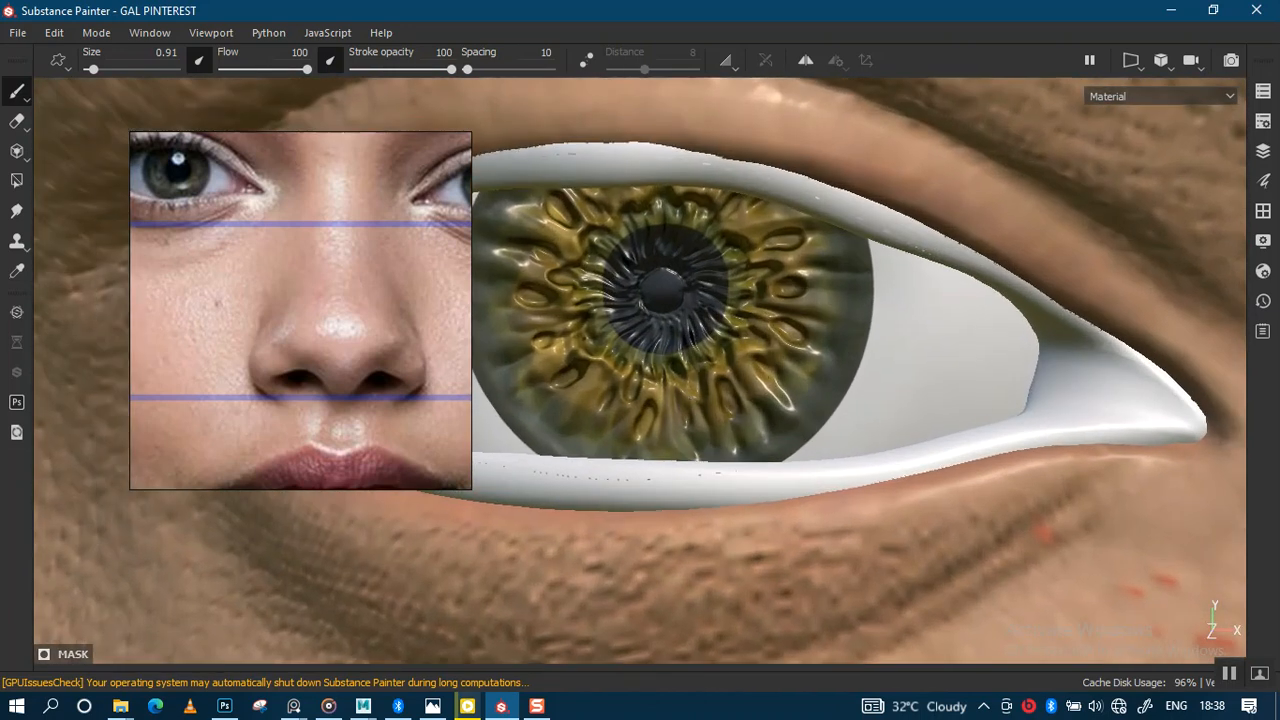
right_click_drag(700, 335, 711, 446, "alt")
middle_click_drag(740, 346, 804, 394, "alt")
right_click_drag(716, 390, 722, 430, "alt")
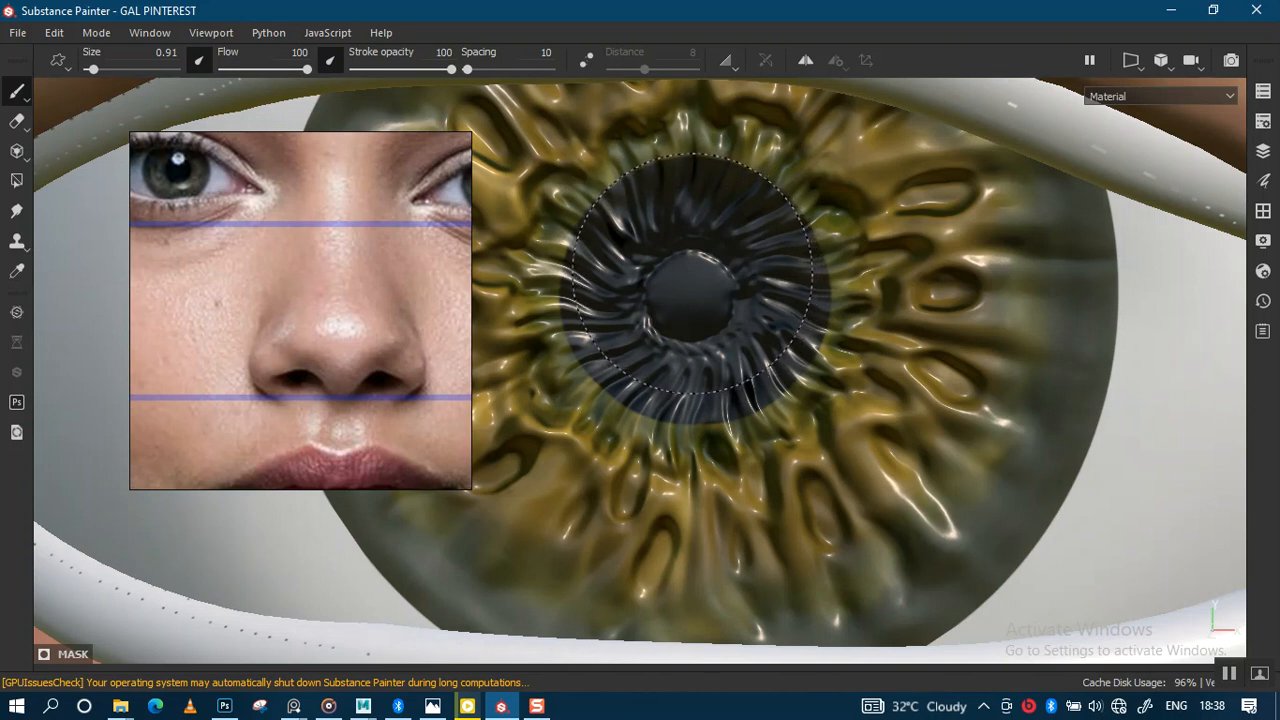
Step: Zoom back out to the whole head and restore the Shelf, Layers and Properties panels
right_click_drag(774, 384, 791, 163, "alt")
right_click_drag(773, 508, 790, 290, "alt")
right_click_drag(774, 582, 808, 330, "alt")
middle_click_drag(749, 563, 722, 213, "alt")
right_click_drag(845, 590, 850, 300, "alt")
right_click_drag(815, 550, 778, 235, "alt")
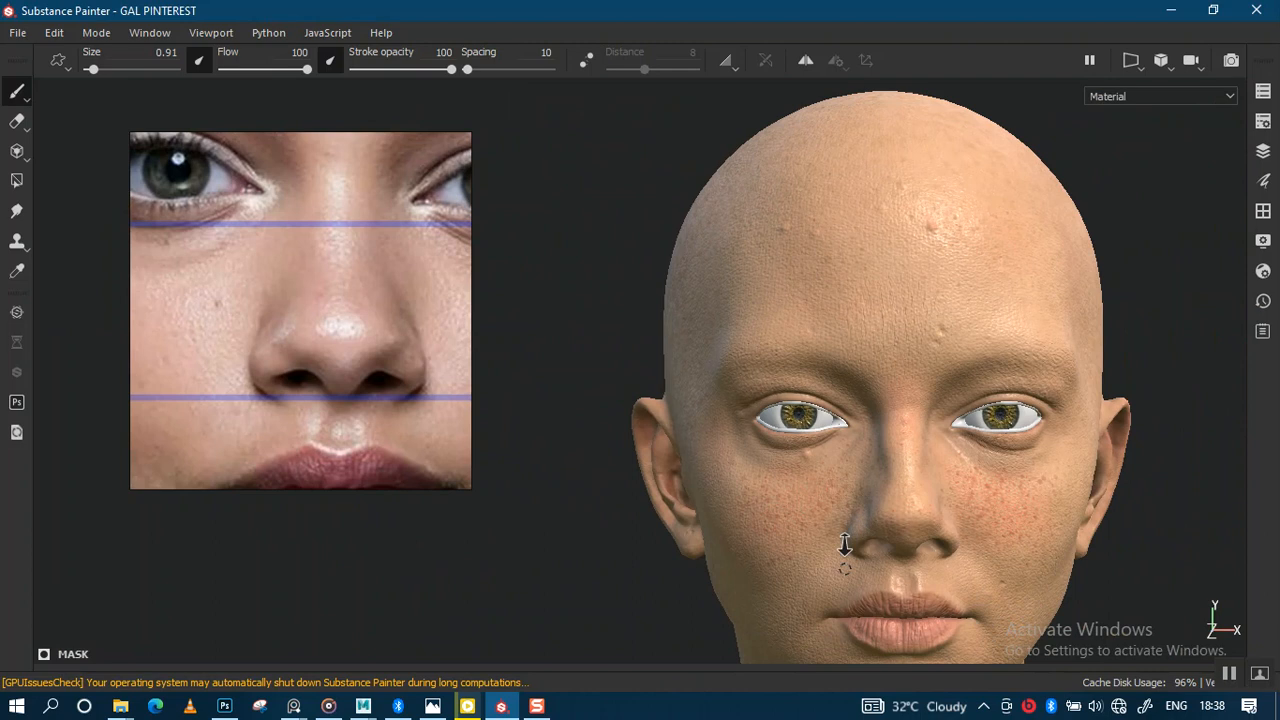
right_click_drag(848, 569, 842, 520, "alt")
middle_click_drag(814, 540, 734, 402, "alt")
right_click_drag(743, 364, 716, 505, "alt")
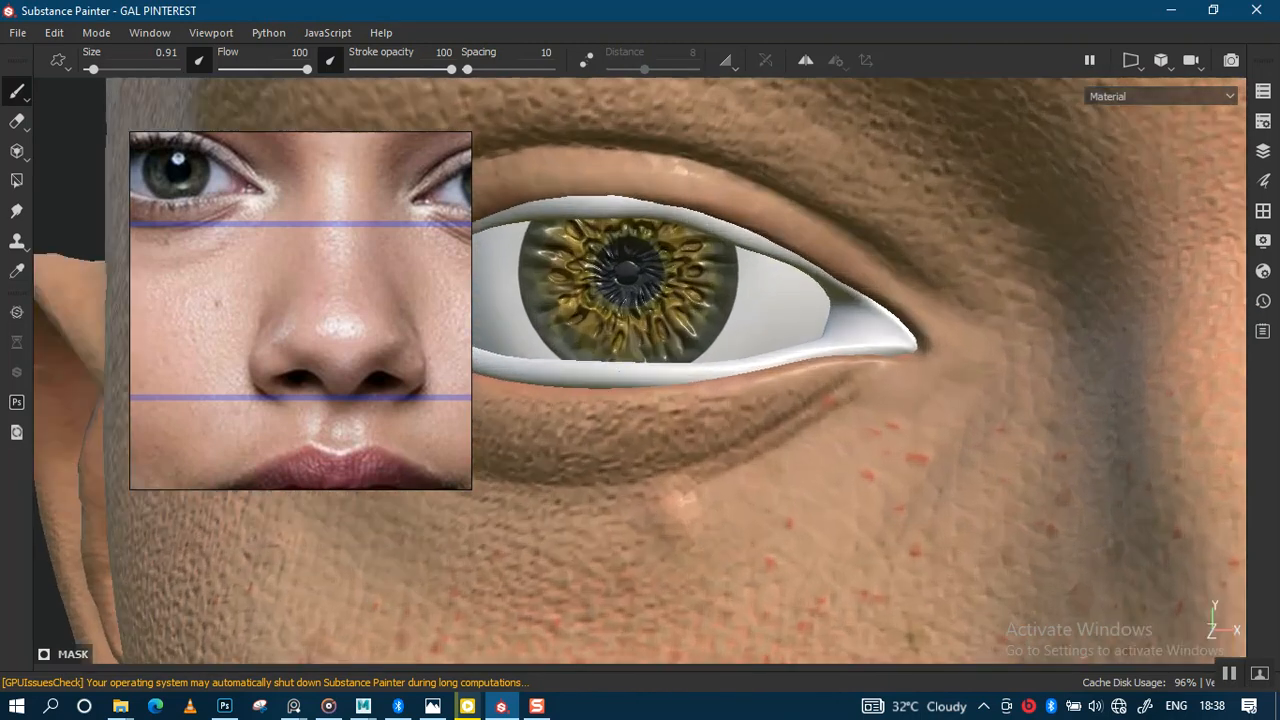
key("Tab")
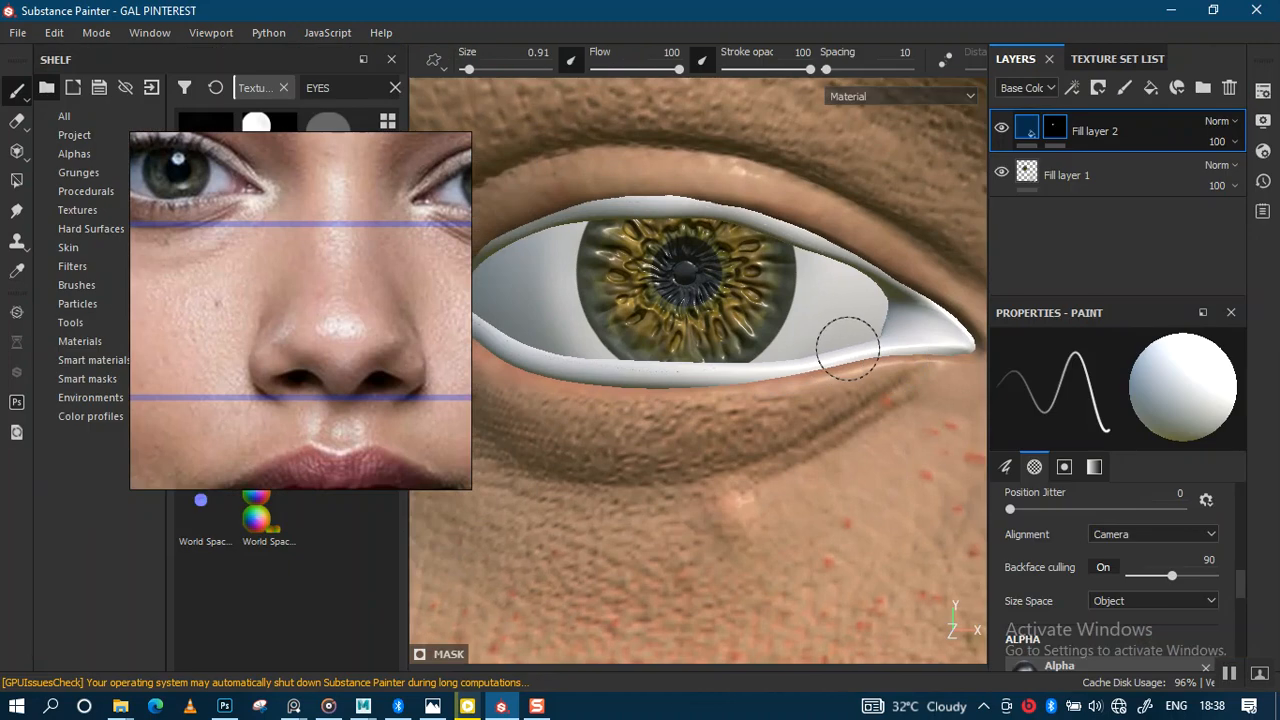
left_click(1089, 185)
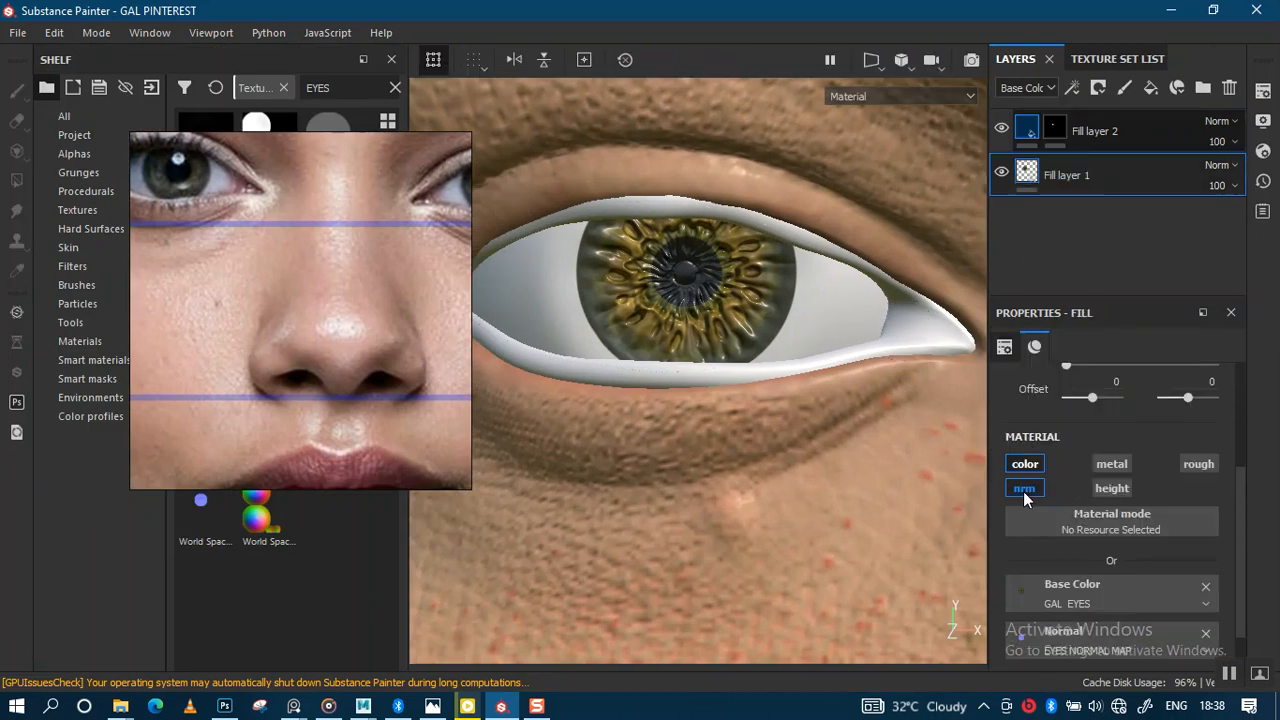
right_click_drag(723, 321, 750, 140, "alt")
left_click_drag(813, 249, 717, 298, "alt")
middle_click_drag(717, 298, 768, 309, "alt")
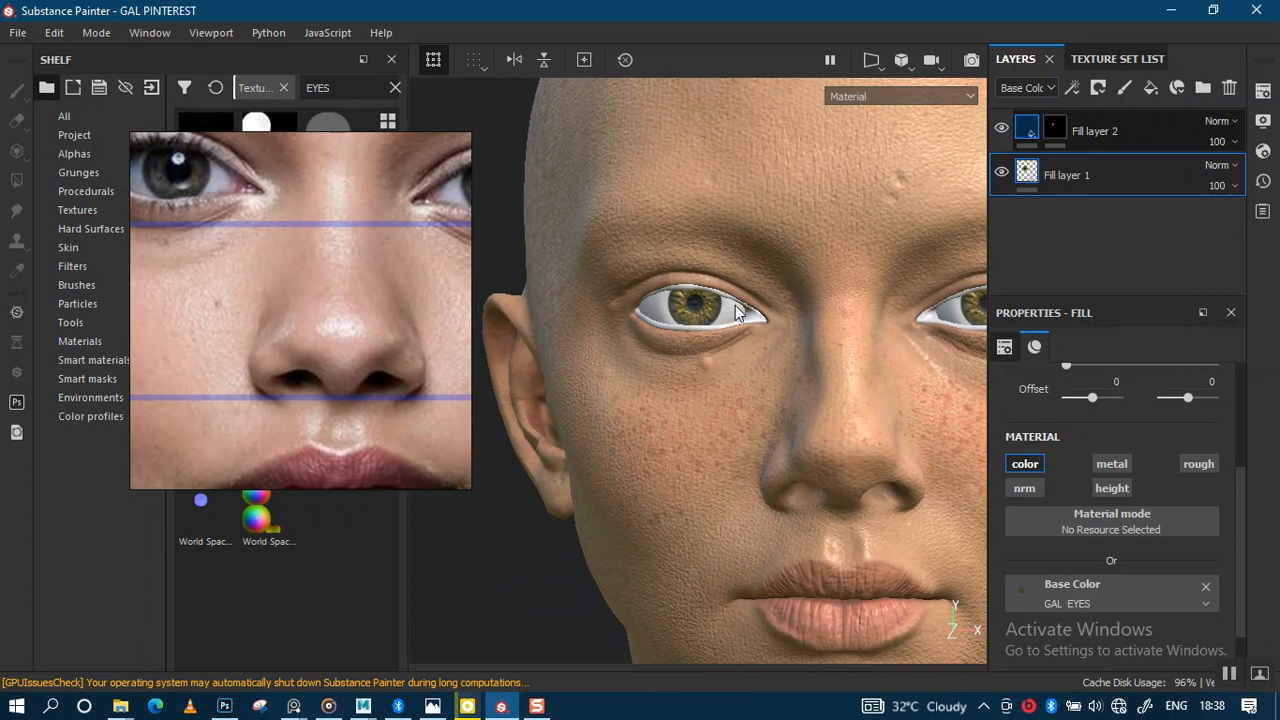
mouse_move(710, 306)
right_mouse_down("alt")
mouse_move(711, 136)
mouse_move(746, 272)
mouse_move(765, 283)
mouse_move(748, 281)
mouse_move(749, 371)
mouse_move(674, 571)
mouse_move(666, 523)
mouse_move(693, 444)
mouse_move(694, 470)
right_mouse_up("alt")
left_click(1055, 128)
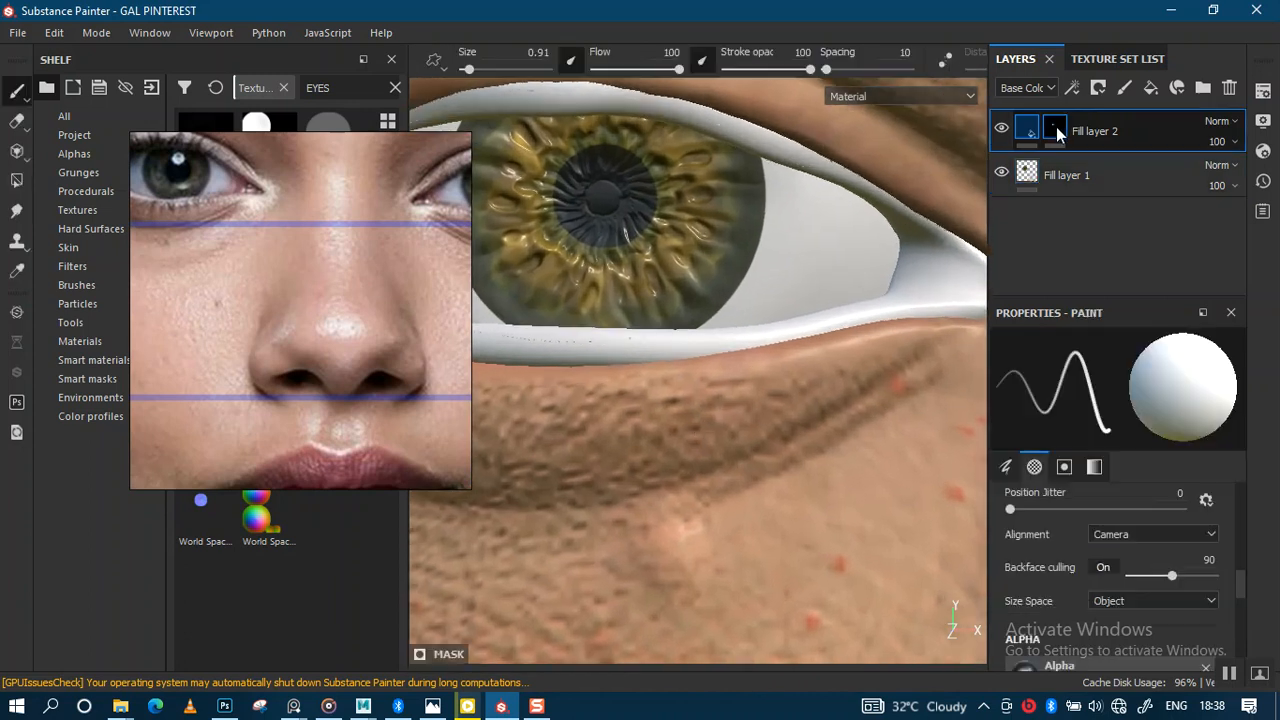
Step: Add a Blur filter to Fill layer 2's mask
right_click(1057, 130)
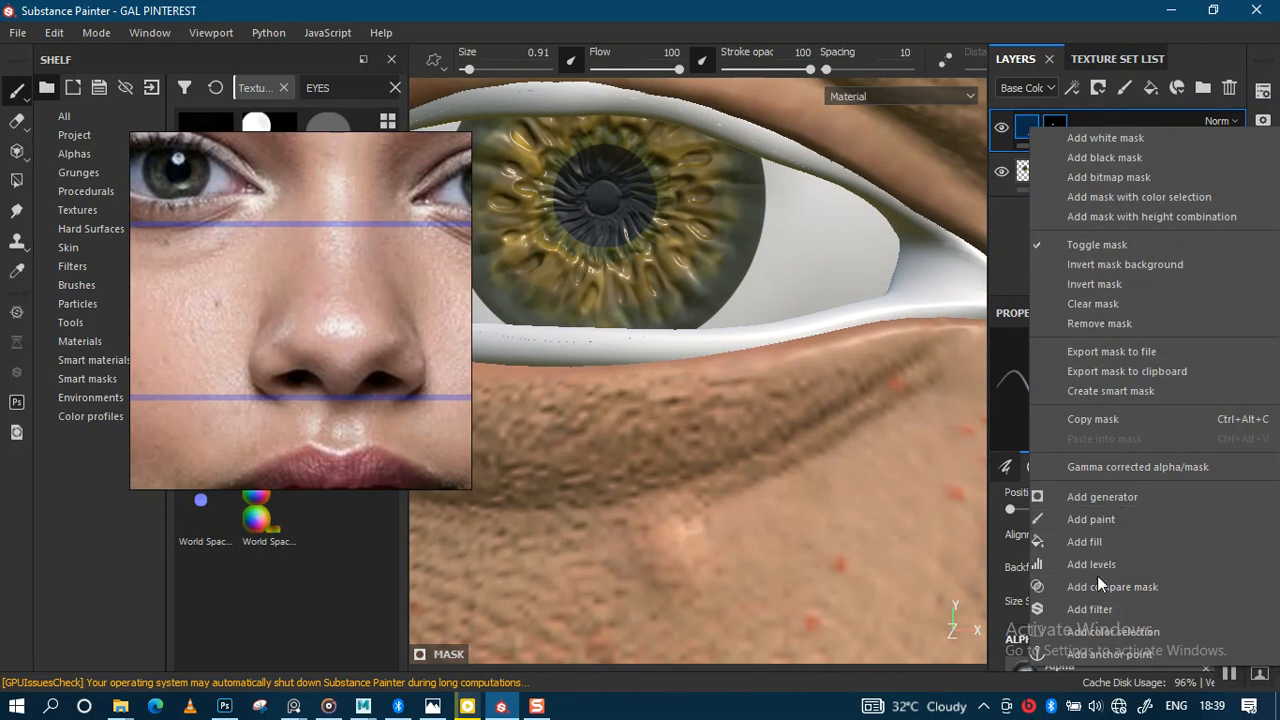
left_click(1100, 609)
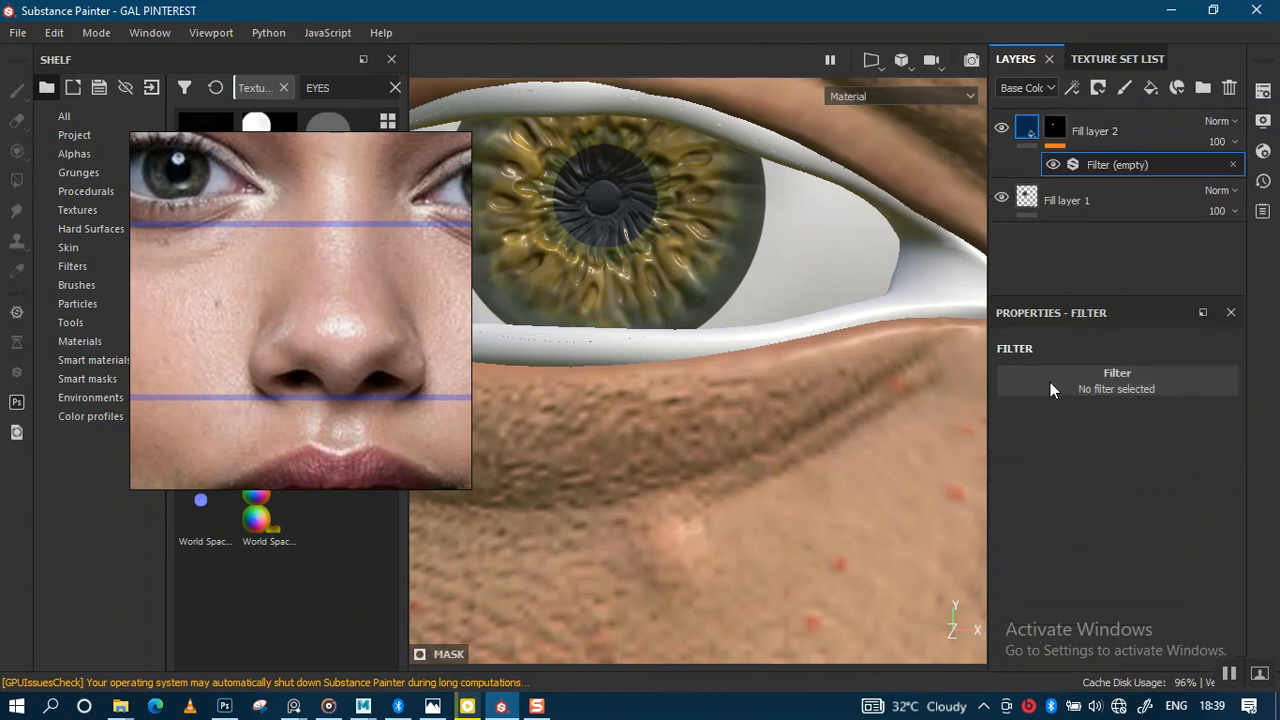
left_click(1081, 378)
type("BE")
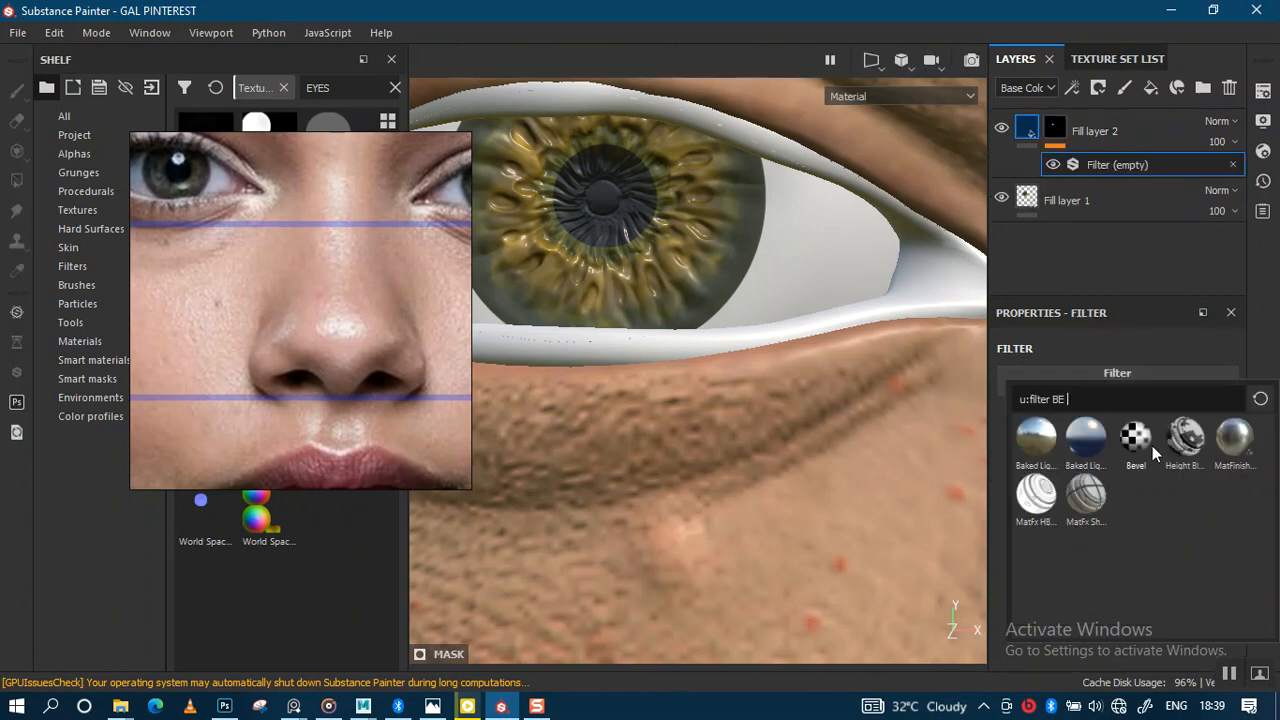
key("BackSpace")
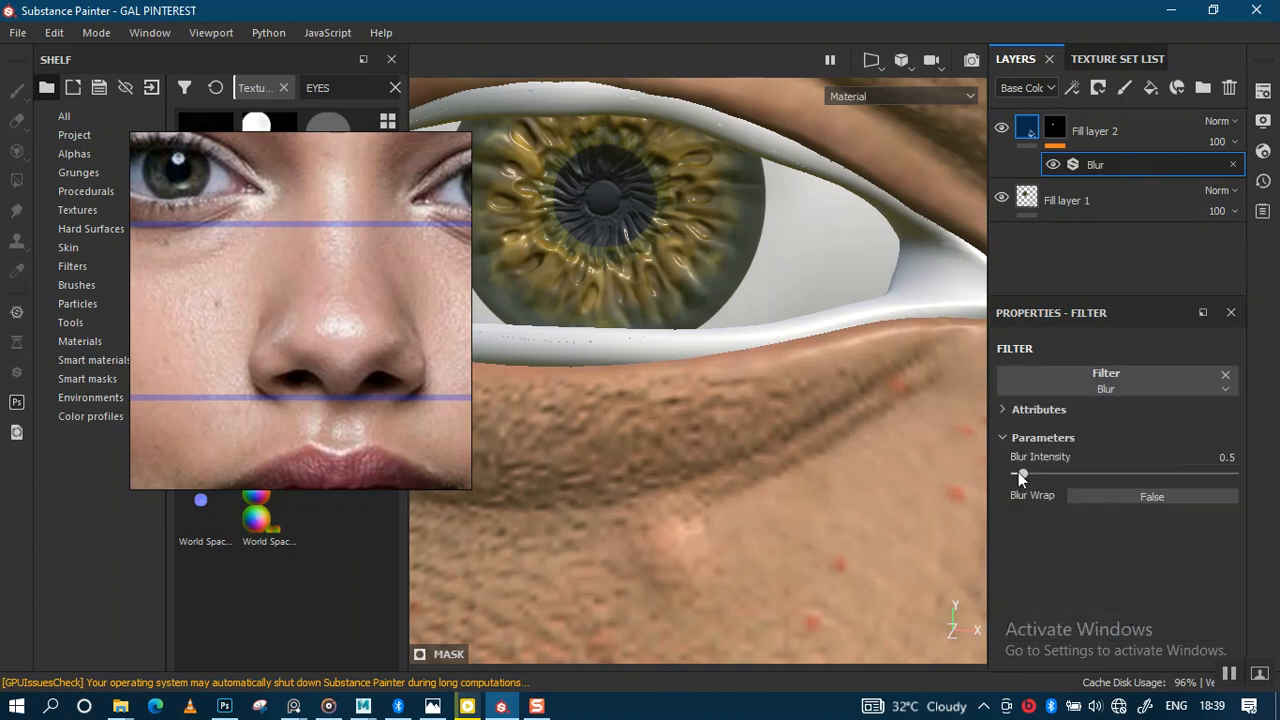
Step: Set the Blur intensity to 0.69 and zoom in on the eye
left_click_drag(1030, 475, 1024, 475)
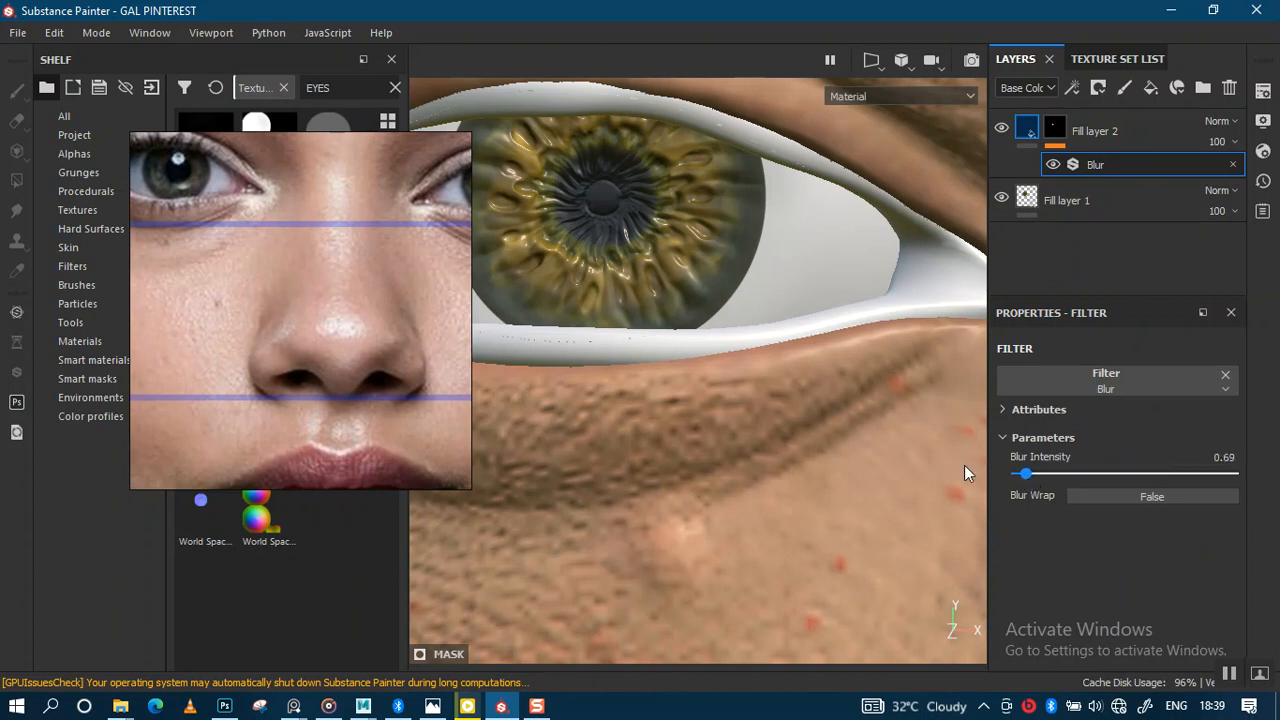
right_click_drag(746, 326, 888, 220, "alt")
right_click_drag(770, 224, 757, 353, "alt")
middle_click_drag(700, 267, 772, 260, "alt")
right_click_drag(768, 260, 777, 374, "alt")
left_click(1091, 204)
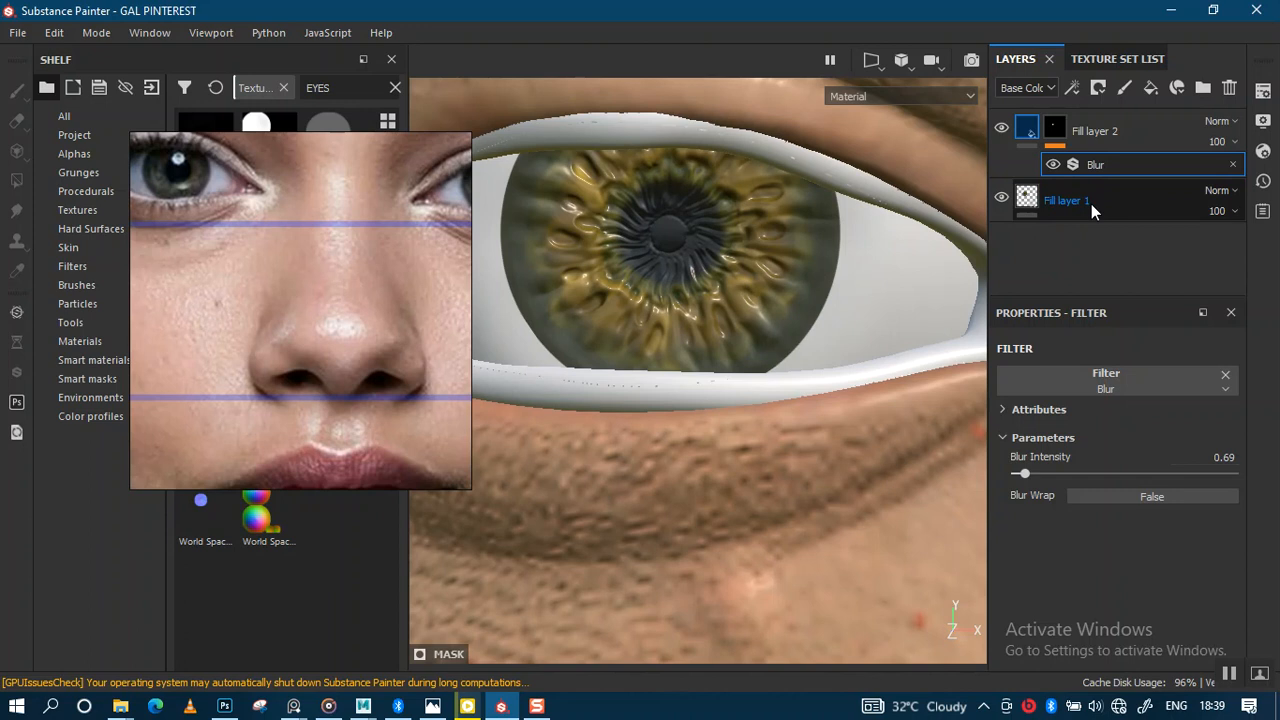
Step: Rename Fill layer 1 to EYES and solo the INNER_EYES2 texture set
type("EYES")
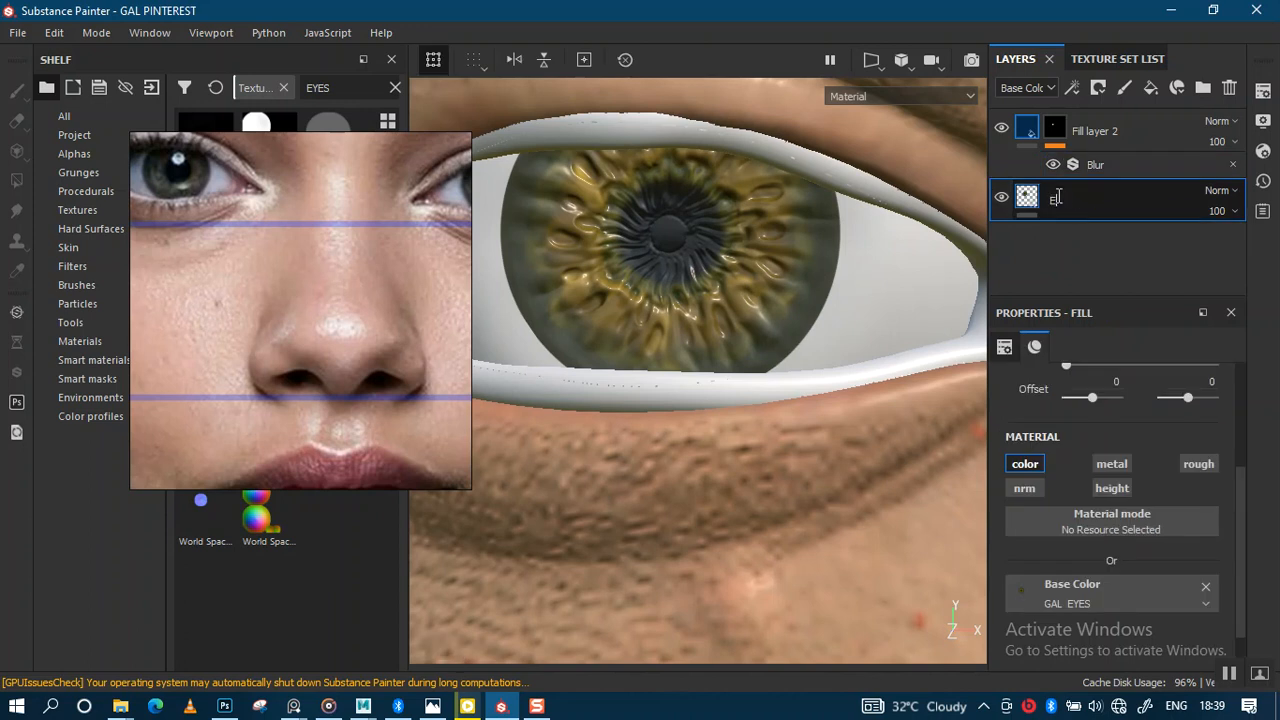
key("Return")
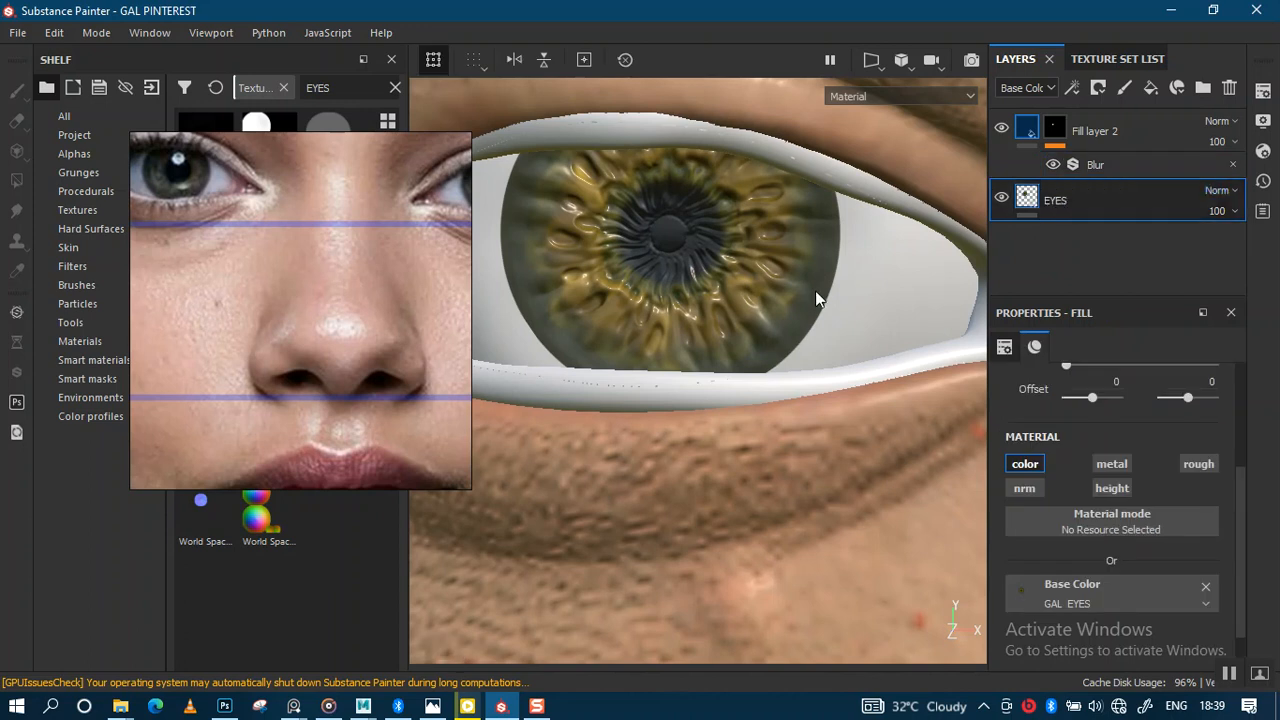
left_click(1118, 59)
left_click(1034, 88)
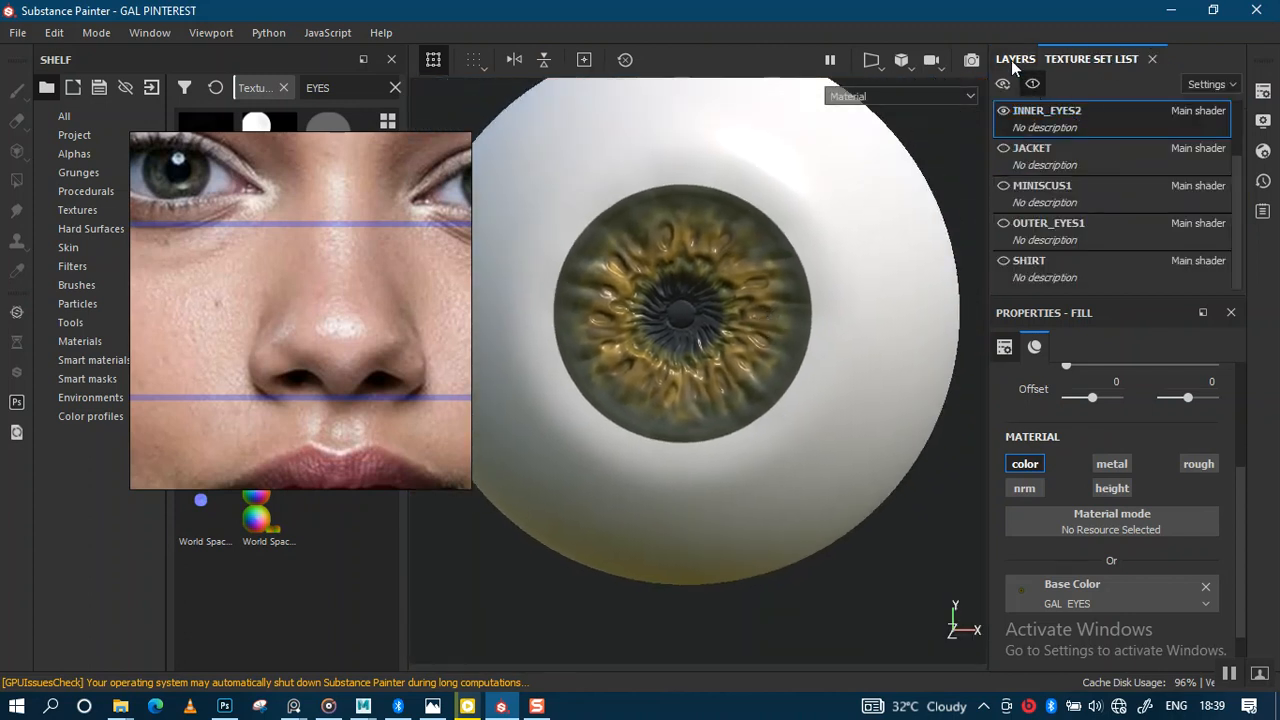
Step: Return to the layer stack and zoom in on the eyeball's iris
left_click(1013, 59)
left_click(1105, 58)
left_click(1014, 60)
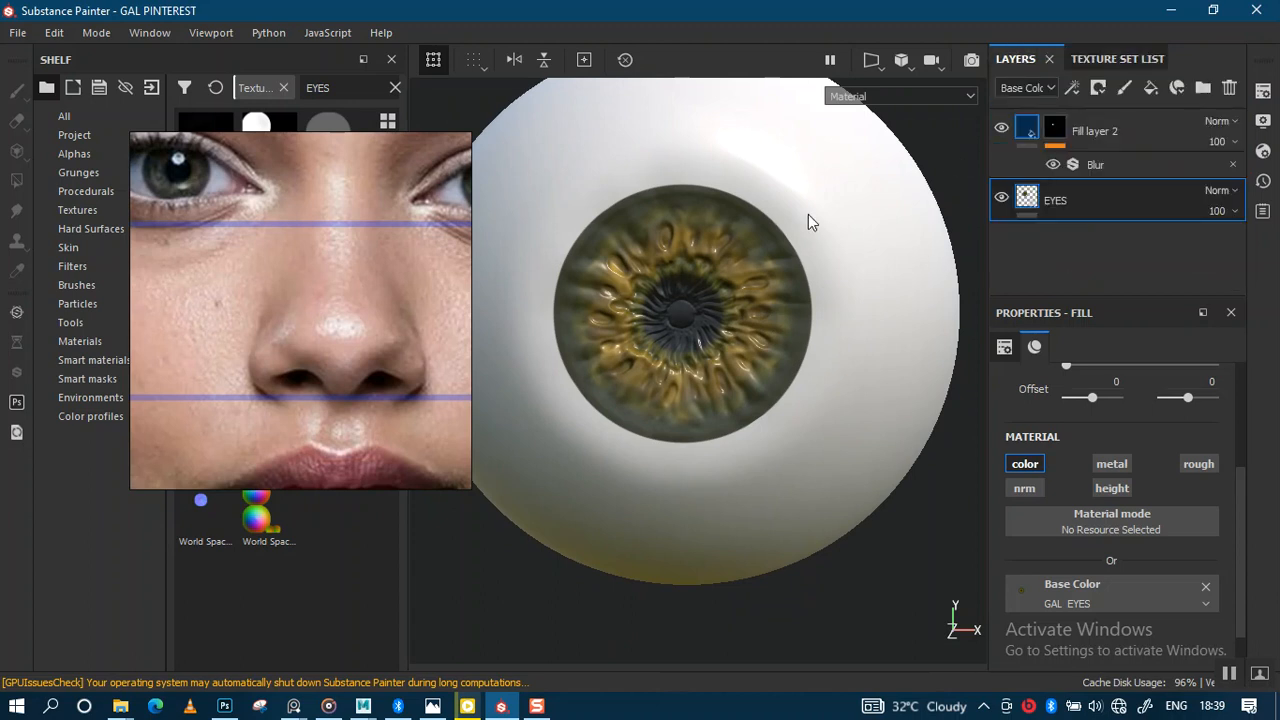
right_click_drag(786, 244, 795, 317, "alt")
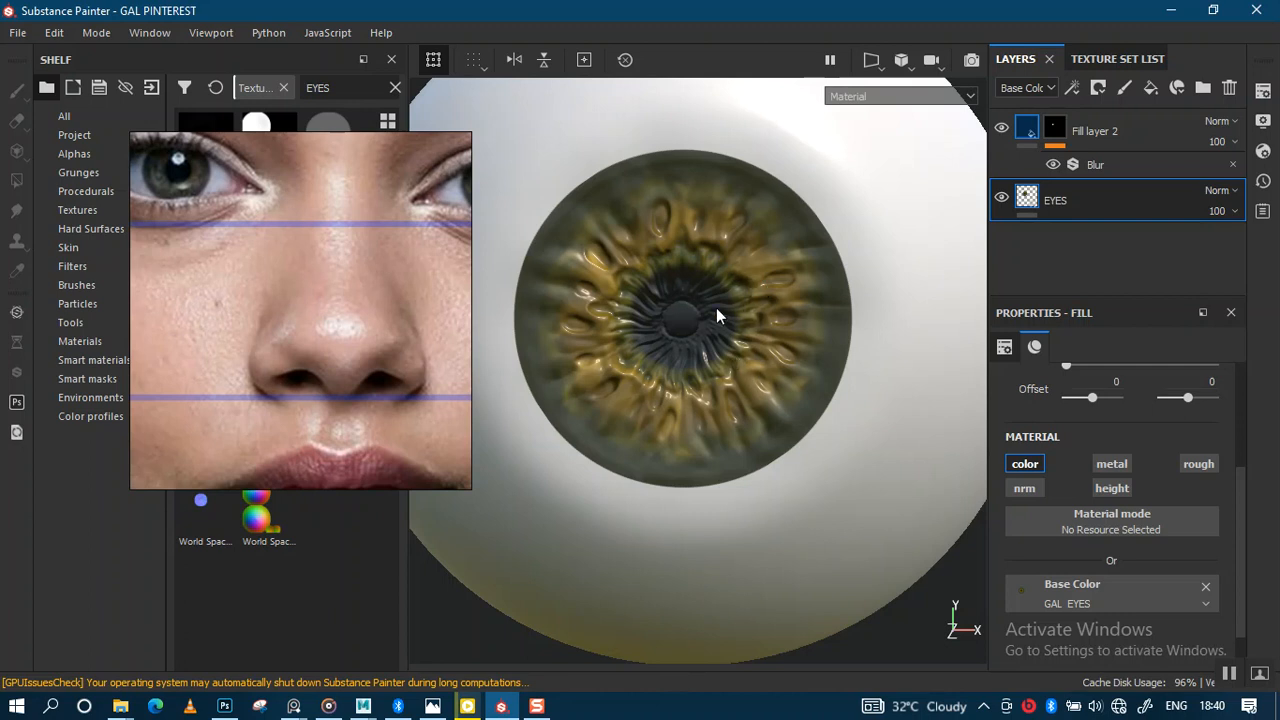
Step: Duplicate the EYES layer with Ctrl+D and rename the copy 'EYES BLUR'
scroll(716, 308, "up", 3)
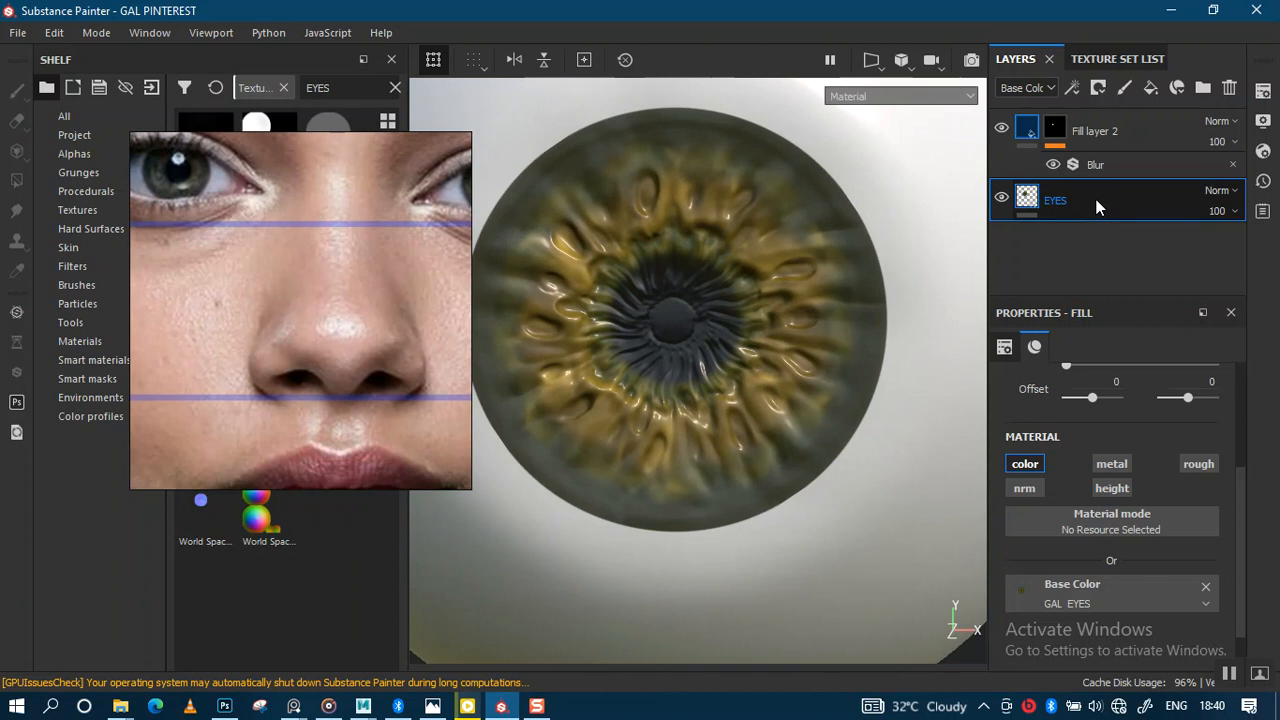
key("ctrl+d")
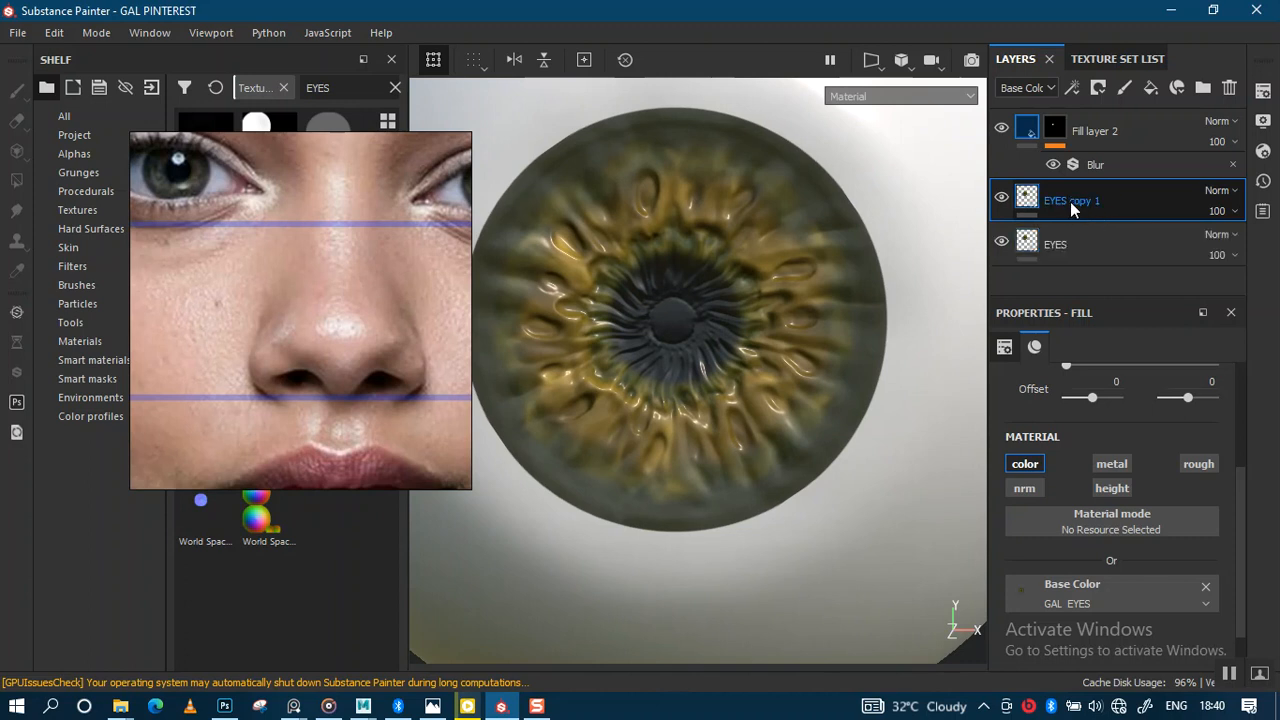
double_click(1077, 201)
left_click_drag(1080, 200, 1166, 189)
key("BackSpace")
type("BLUR")
key("Return")
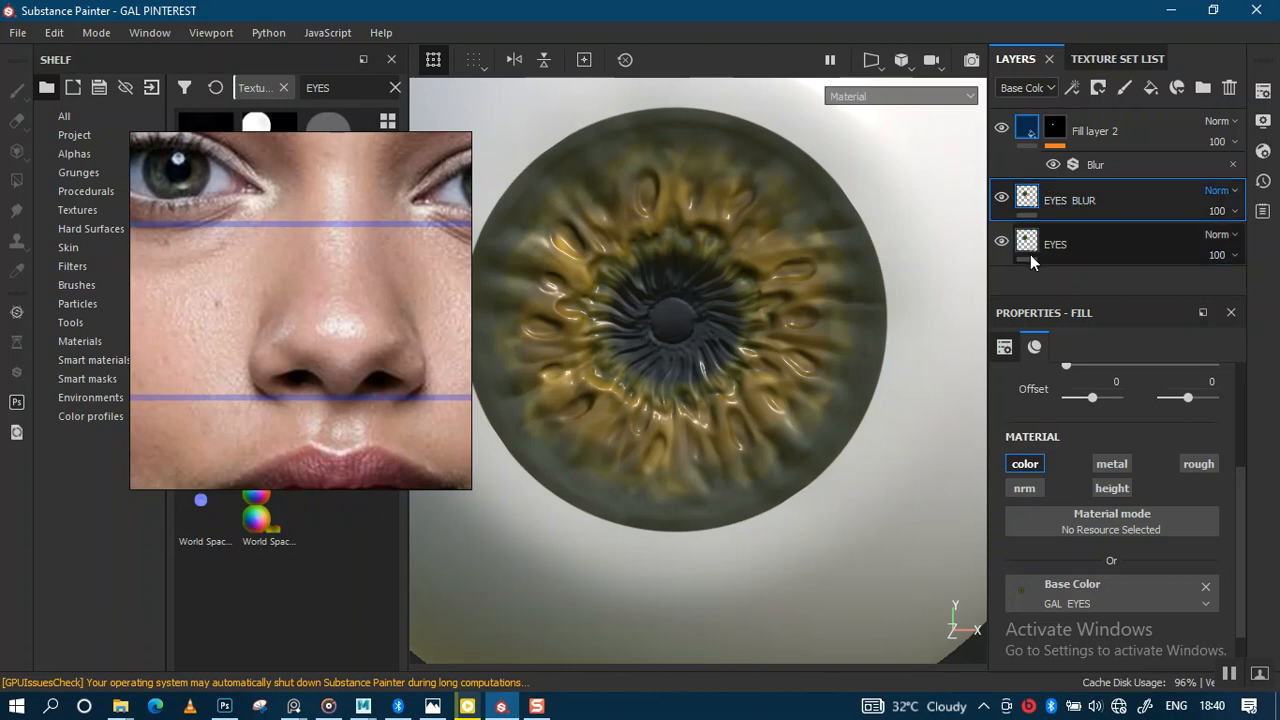
Step: Add a white mask to EYES BLUR and put a Blur filter on that mask
right_click(1027, 198)
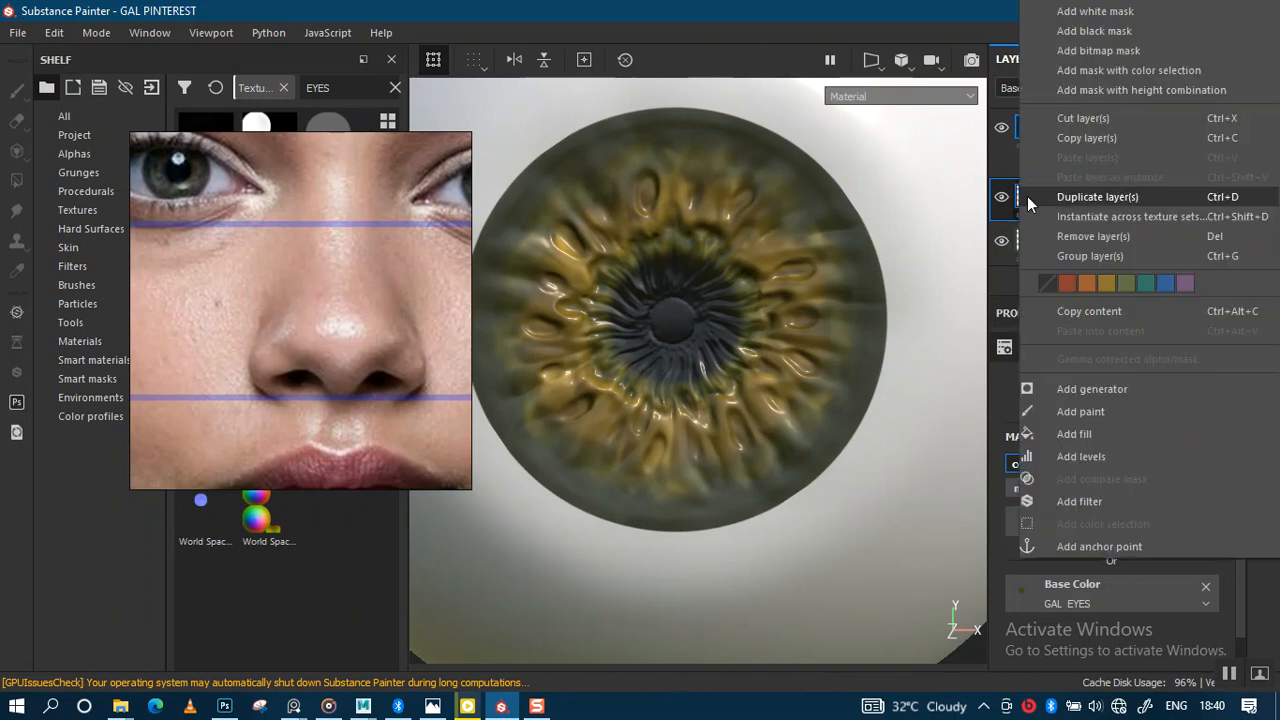
left_click(1095, 11)
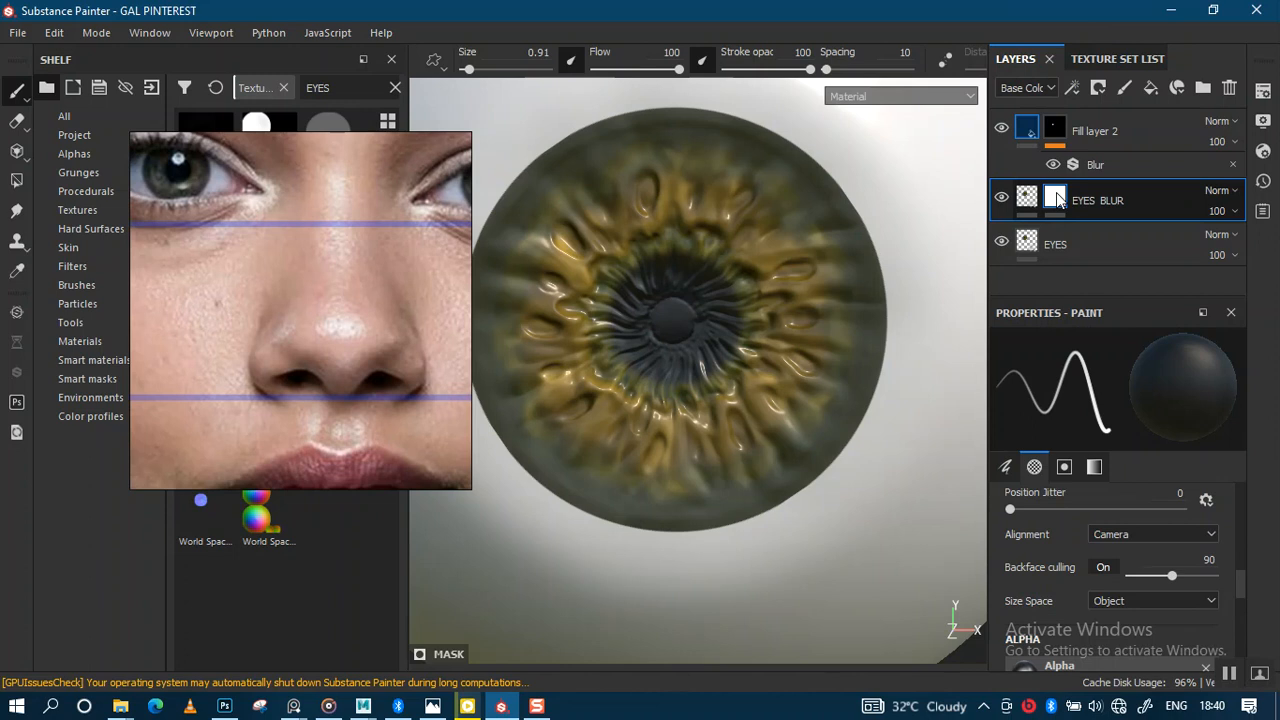
right_click(1062, 200)
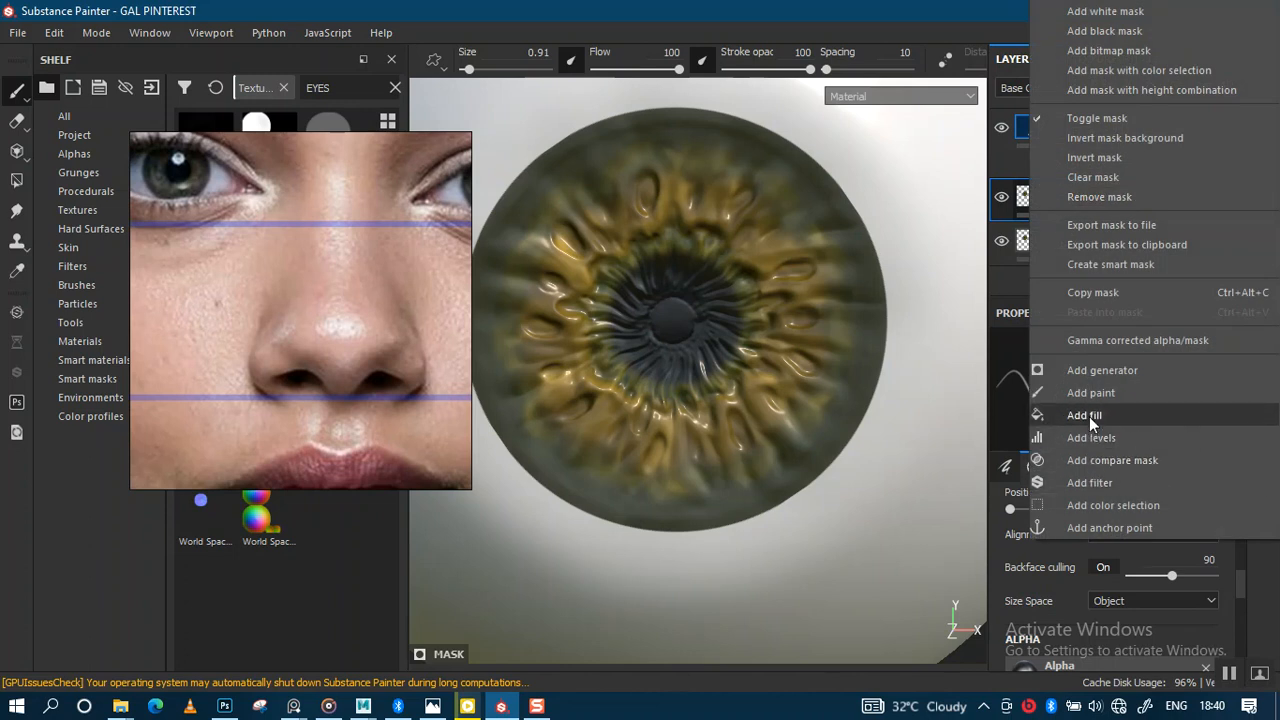
left_click(1100, 482)
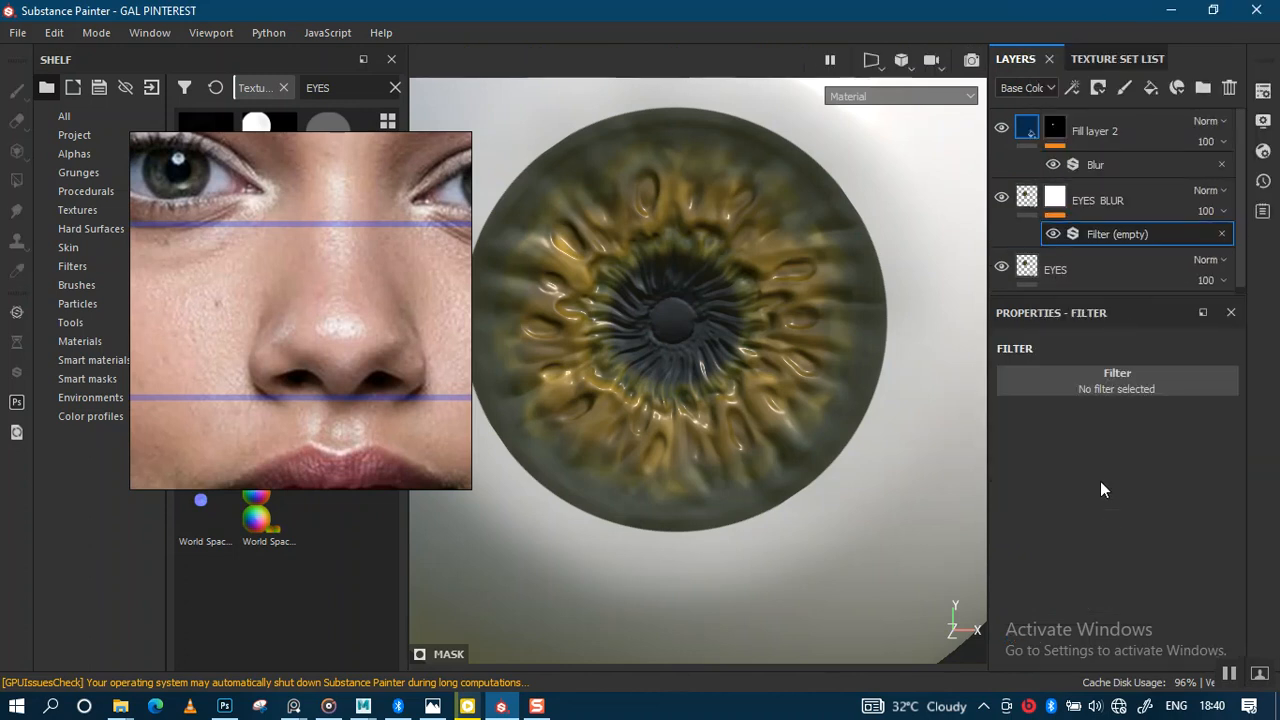
left_click(1110, 375)
type("B")
left_click(1183, 448)
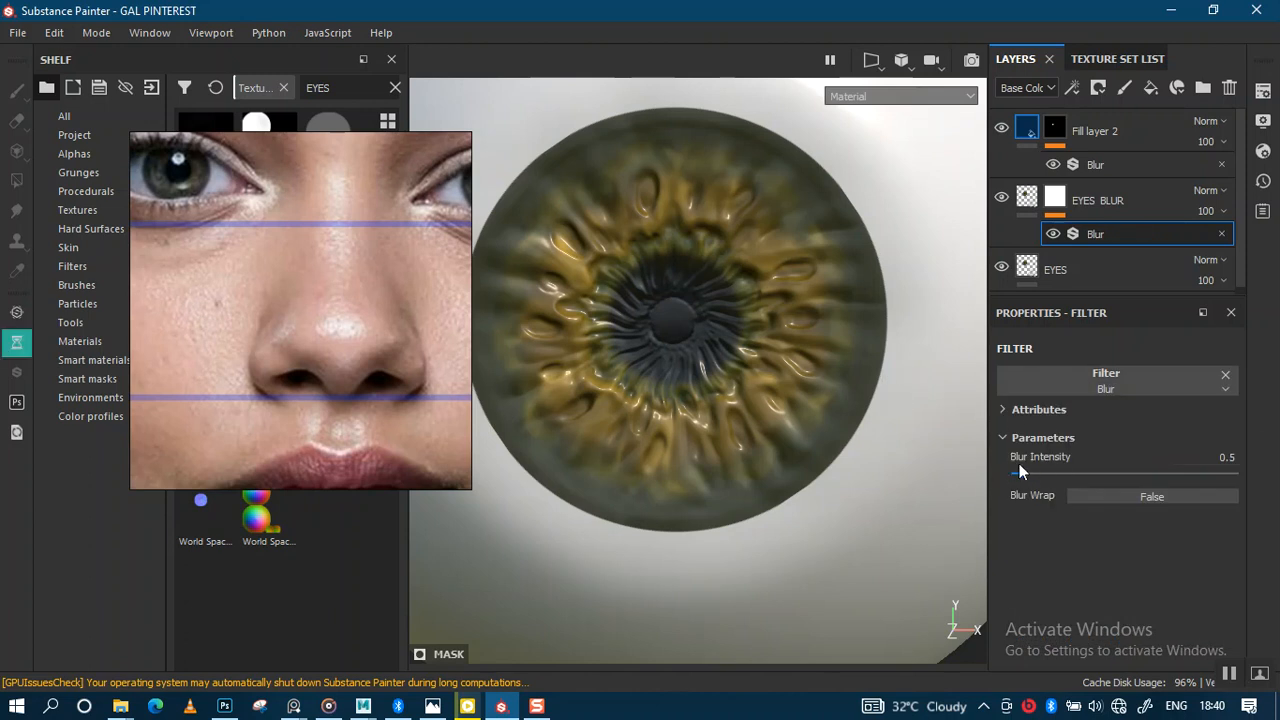
Step: Try raising the mask's Blur intensity to about 2.15, then undo and delete the filter
right_click_drag(882, 370, 944, 416, "alt")
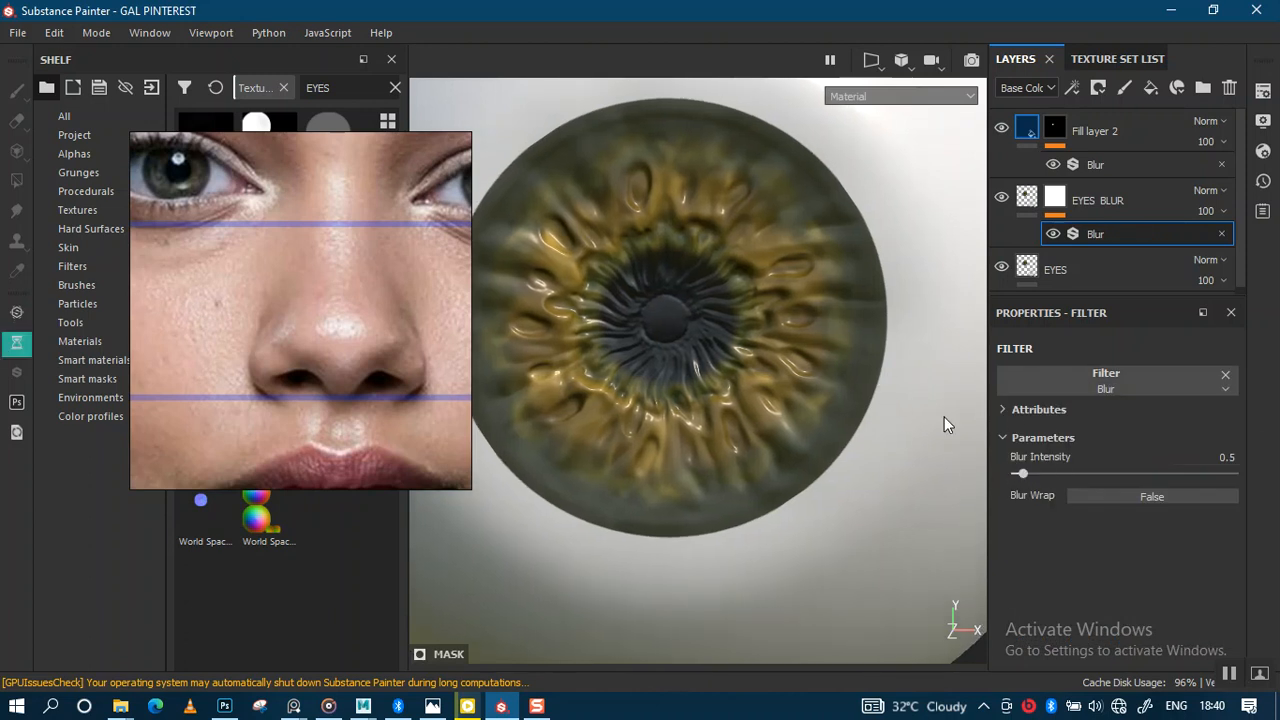
left_click_drag(1040, 475, 1046, 477)
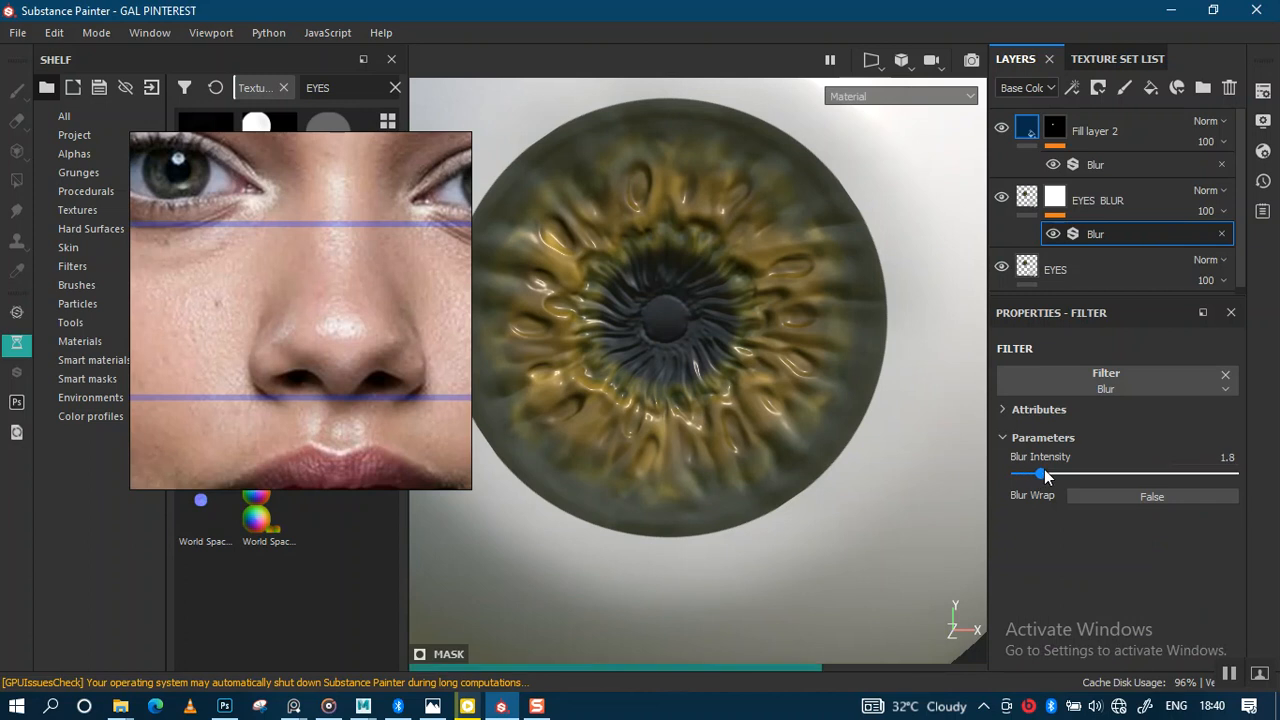
left_click_drag(1045, 470, 1054, 468)
key("ctrl+z")
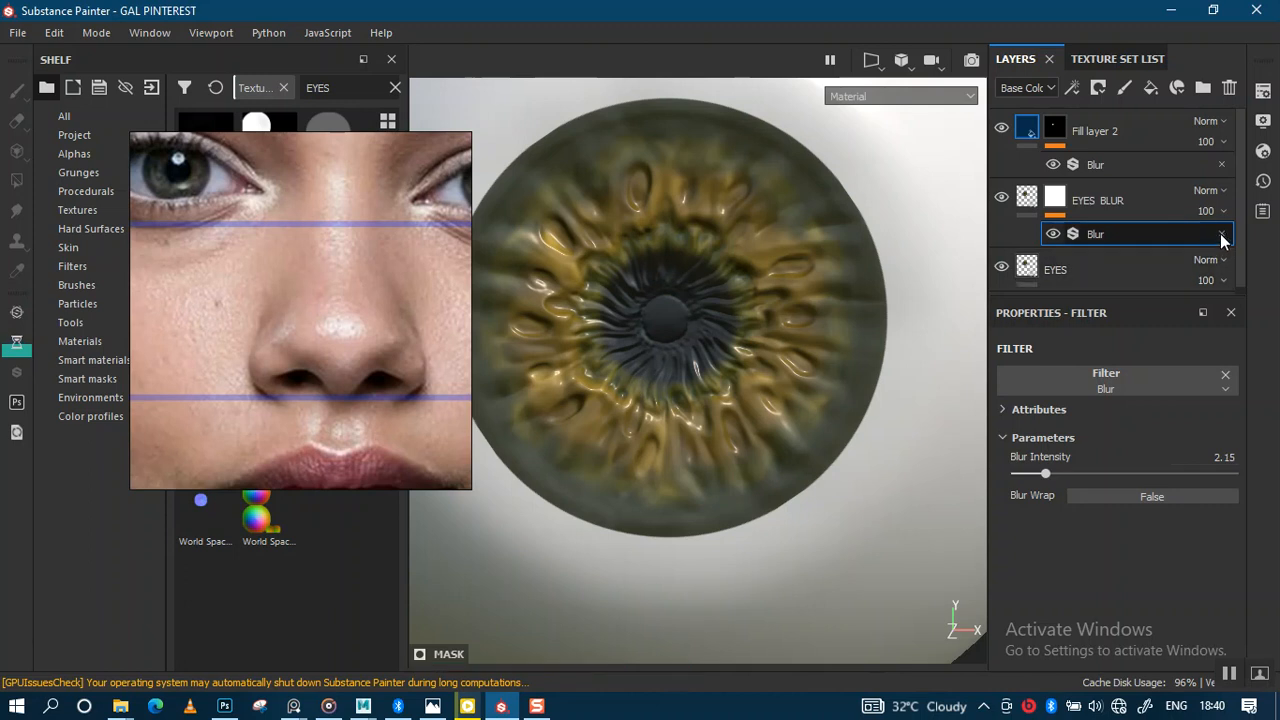
key("Delete")
left_click(1055, 200)
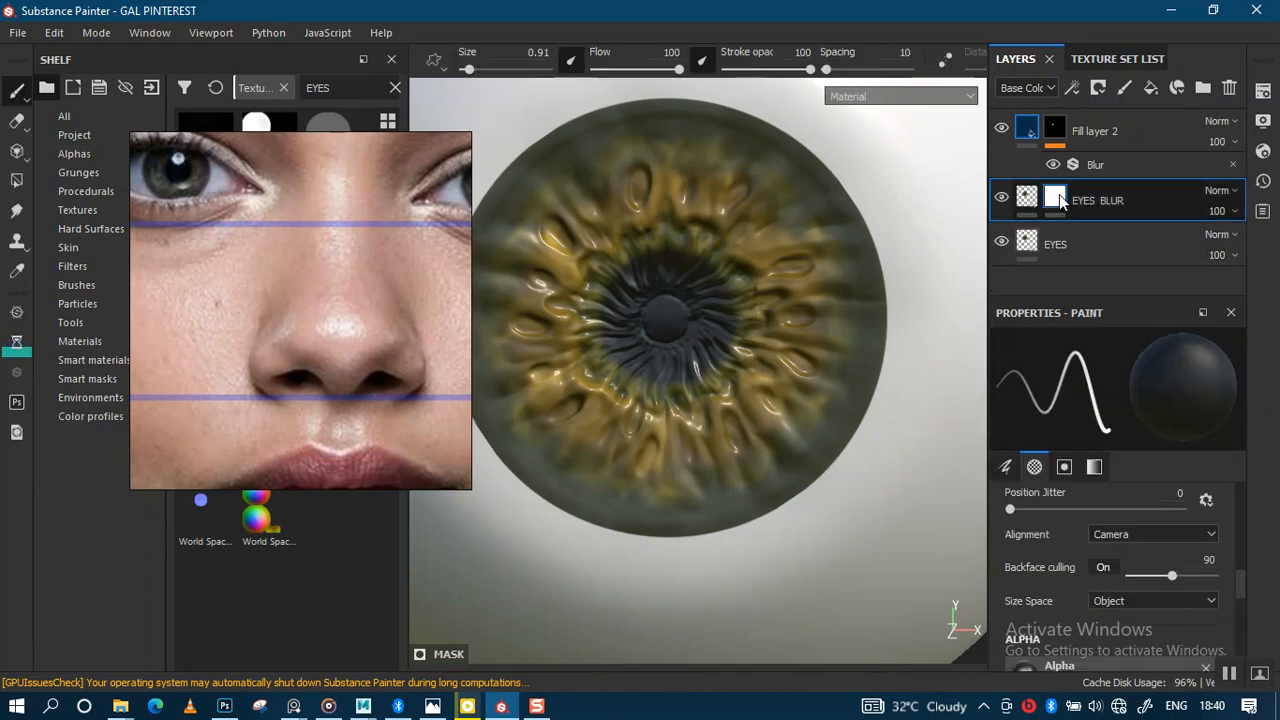
Step: Remove the white mask from EYES BLUR and add an empty filter directly to the layer
right_click(1060, 200)
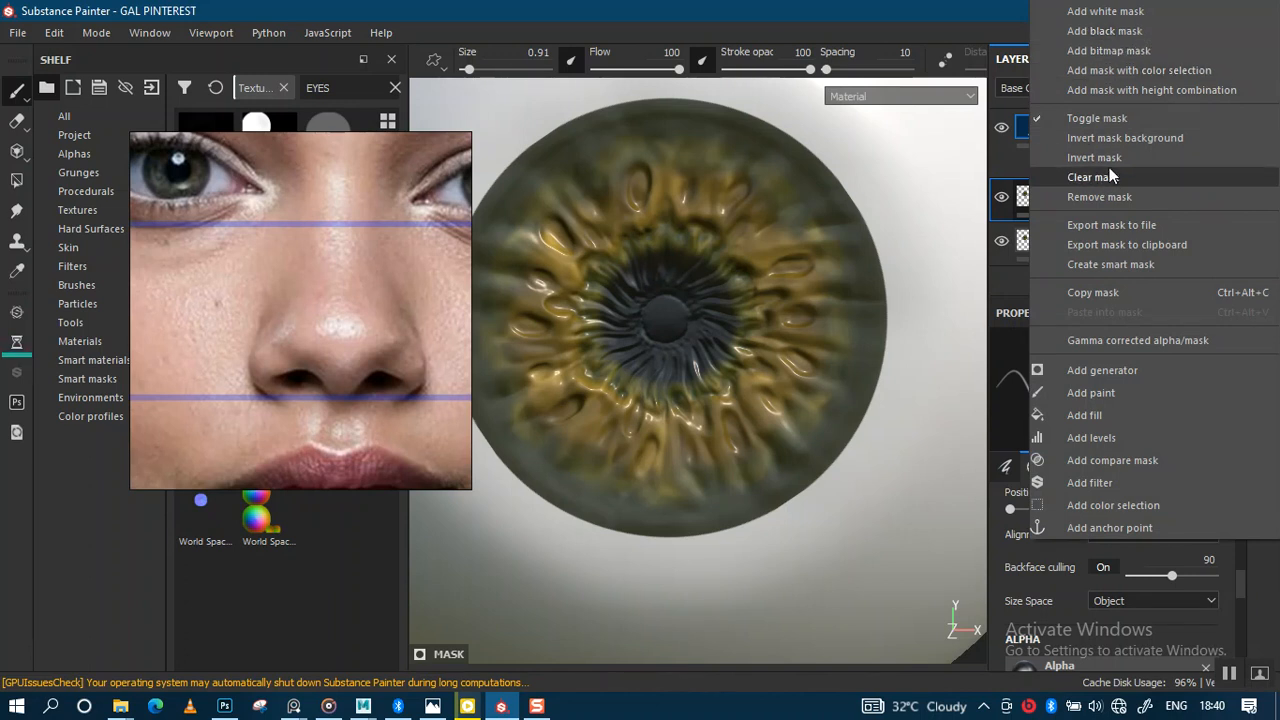
left_click(1099, 196)
right_click(1033, 218)
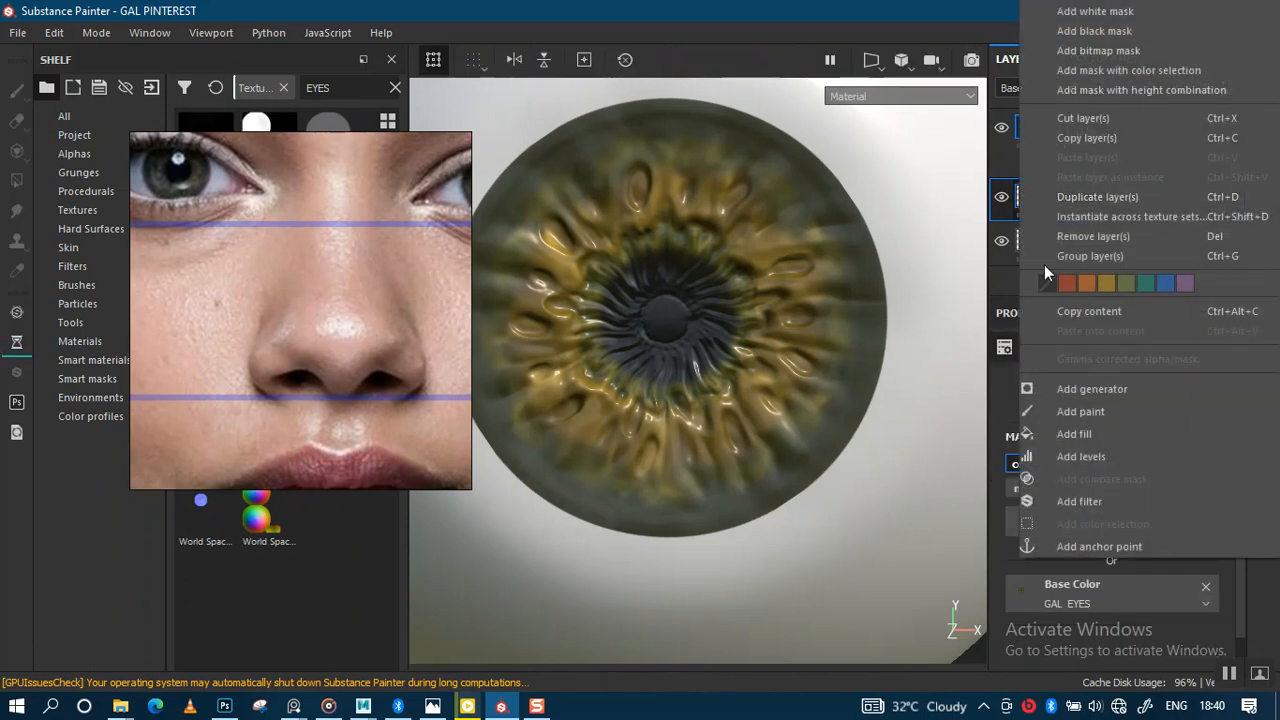
left_click(1072, 500)
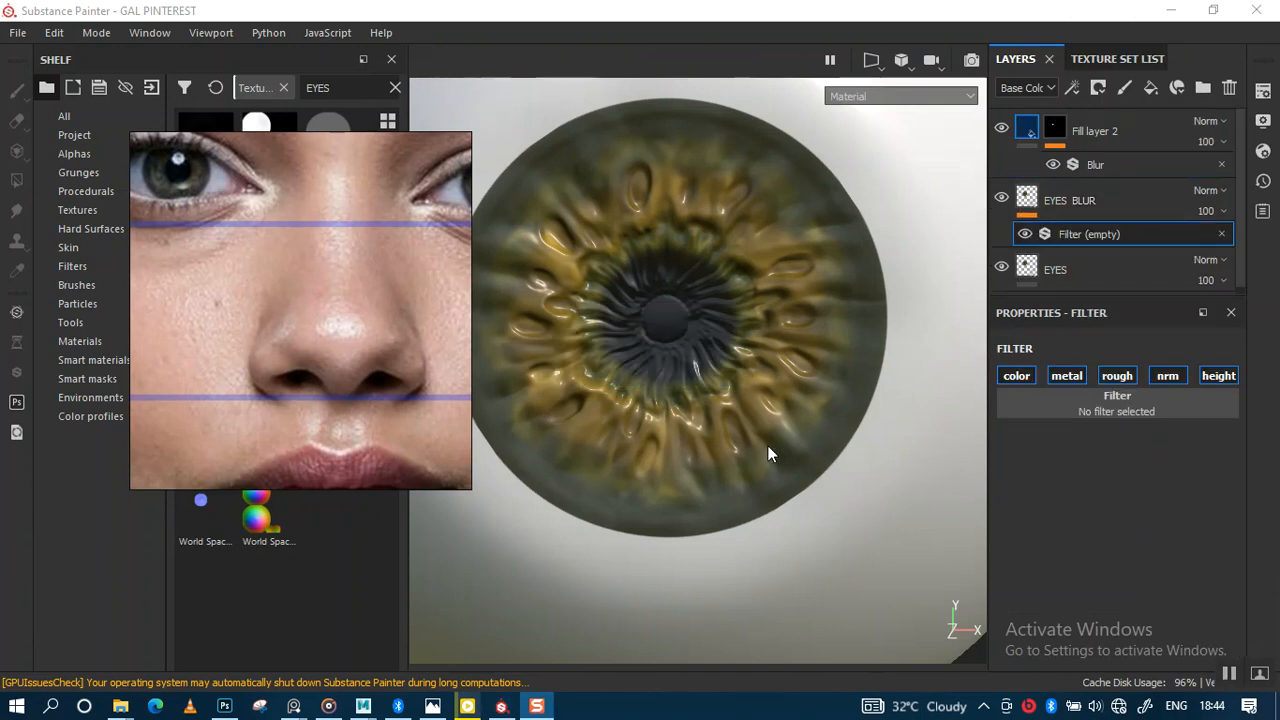
Step: Set the EYES BLUR filter to Blur and tune its intensity to about 1.3
scroll(785, 453, "up", 2)
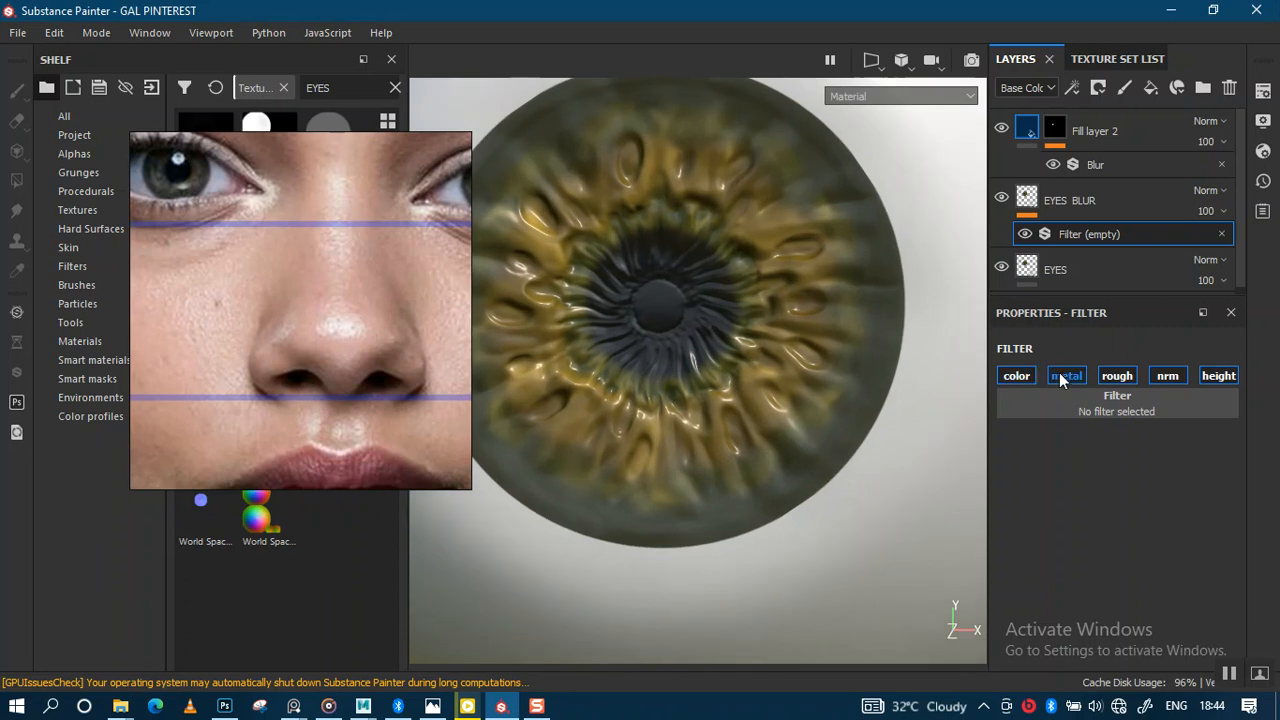
left_click(1139, 412)
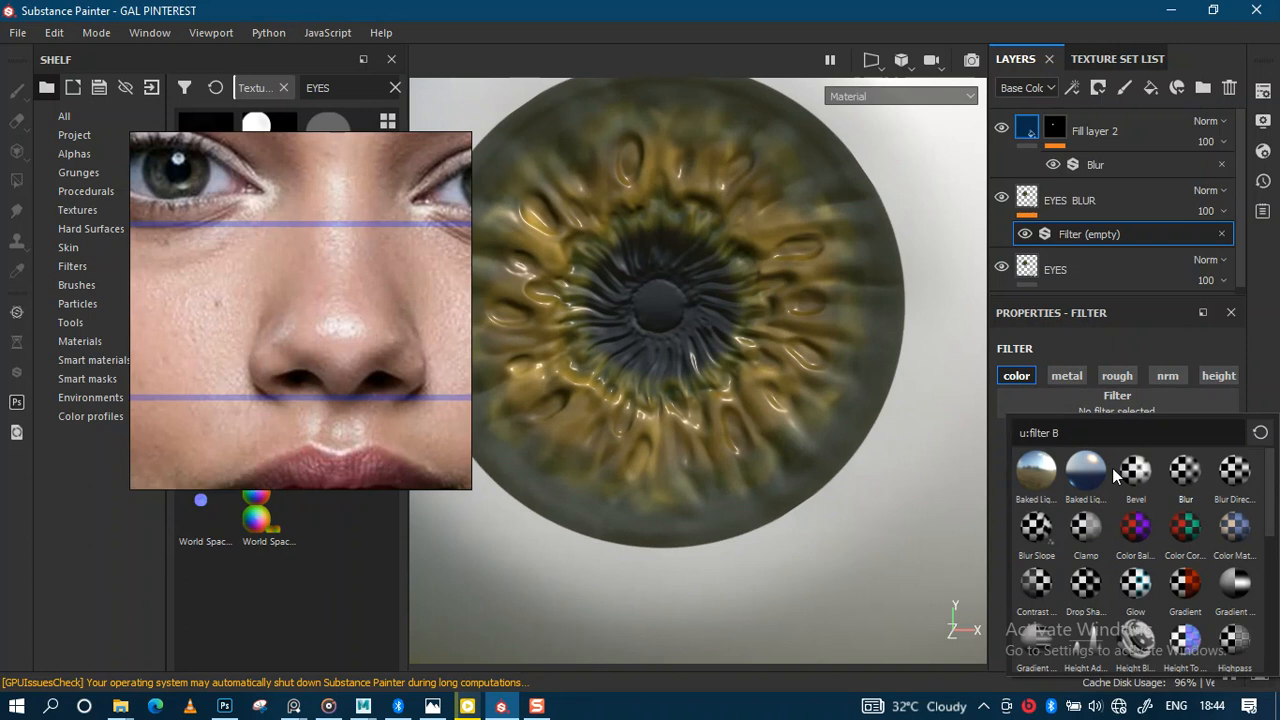
left_click(1184, 468)
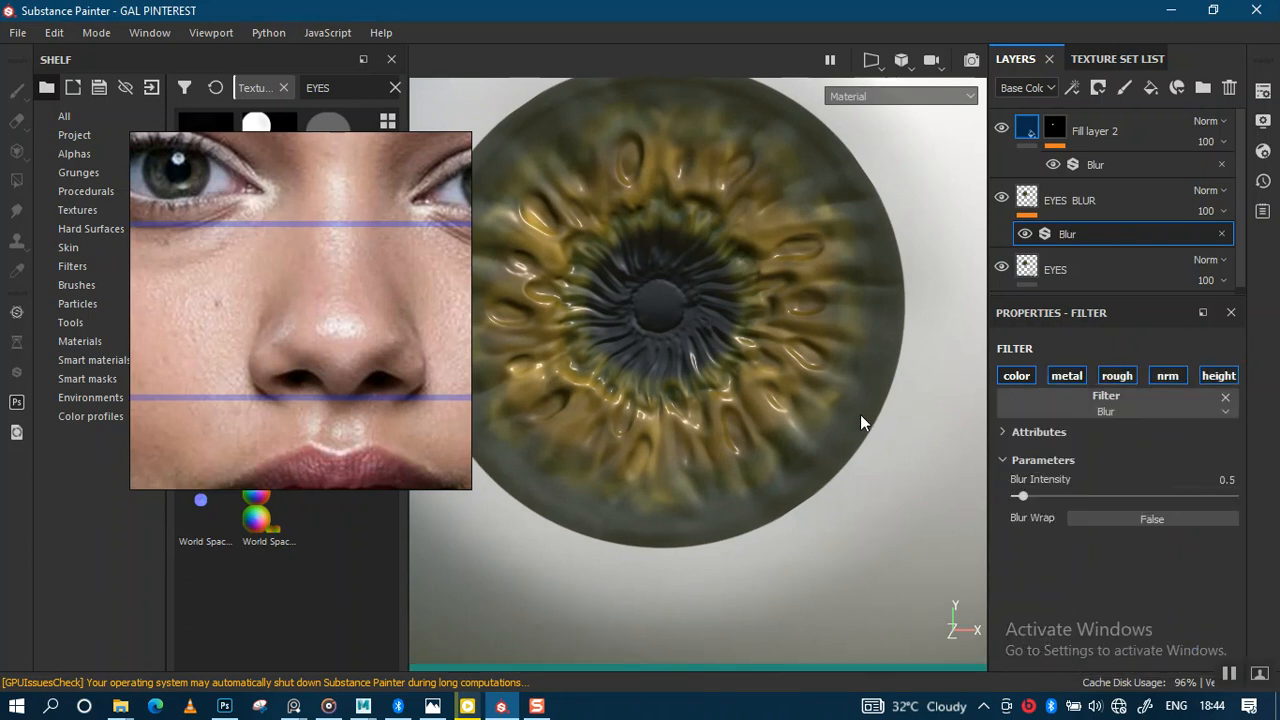
right_click_drag(853, 399, 826, 384, "alt")
middle_click_drag(826, 384, 874, 392, "alt")
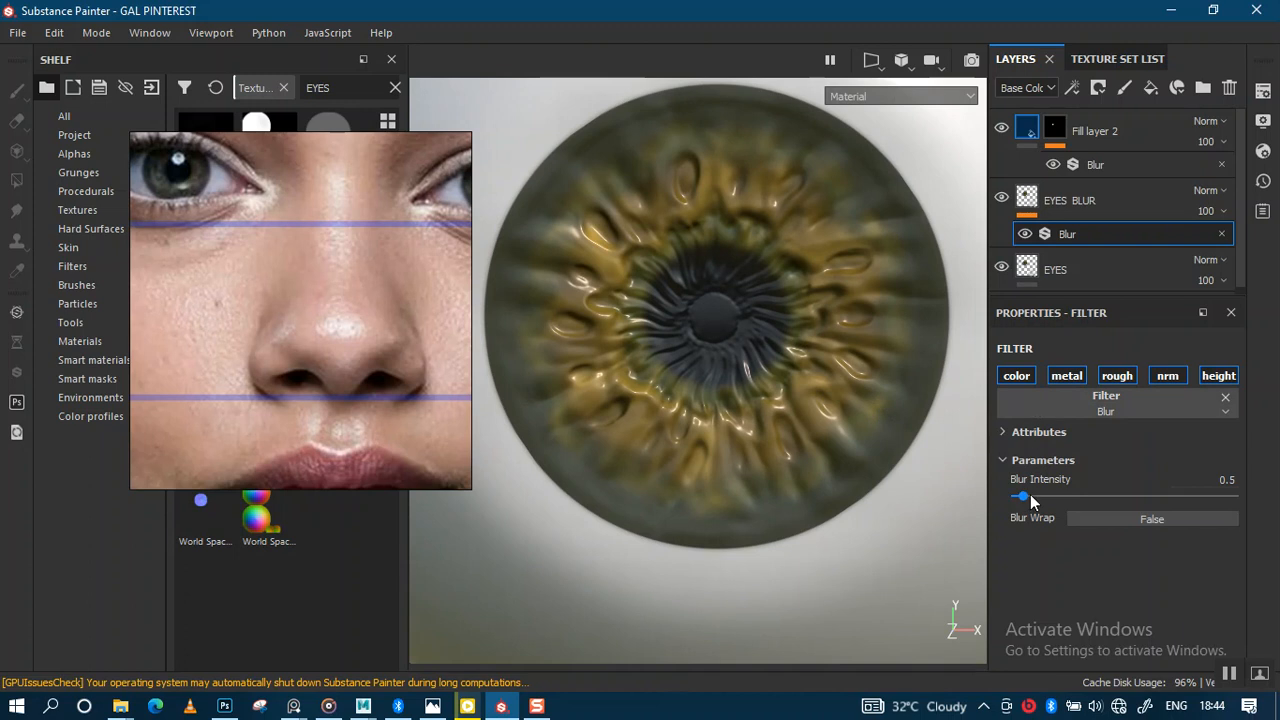
left_click_drag(1033, 495, 1035, 500)
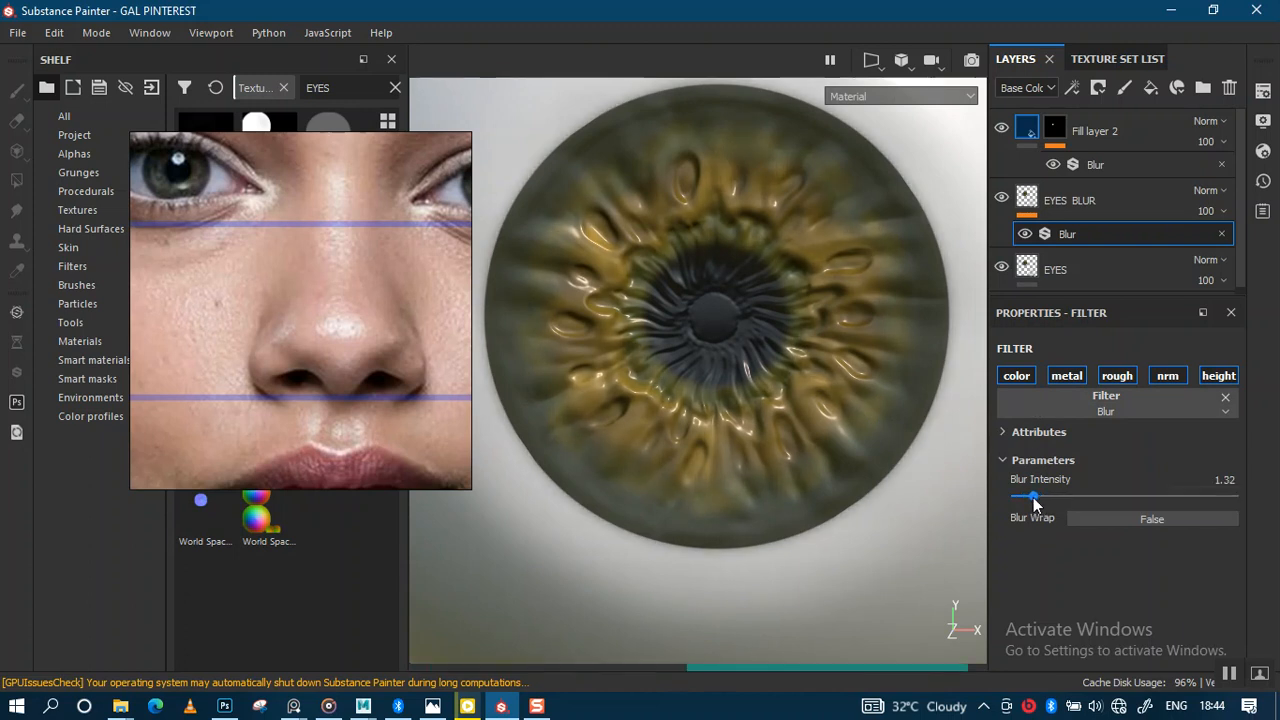
left_click(1034, 498)
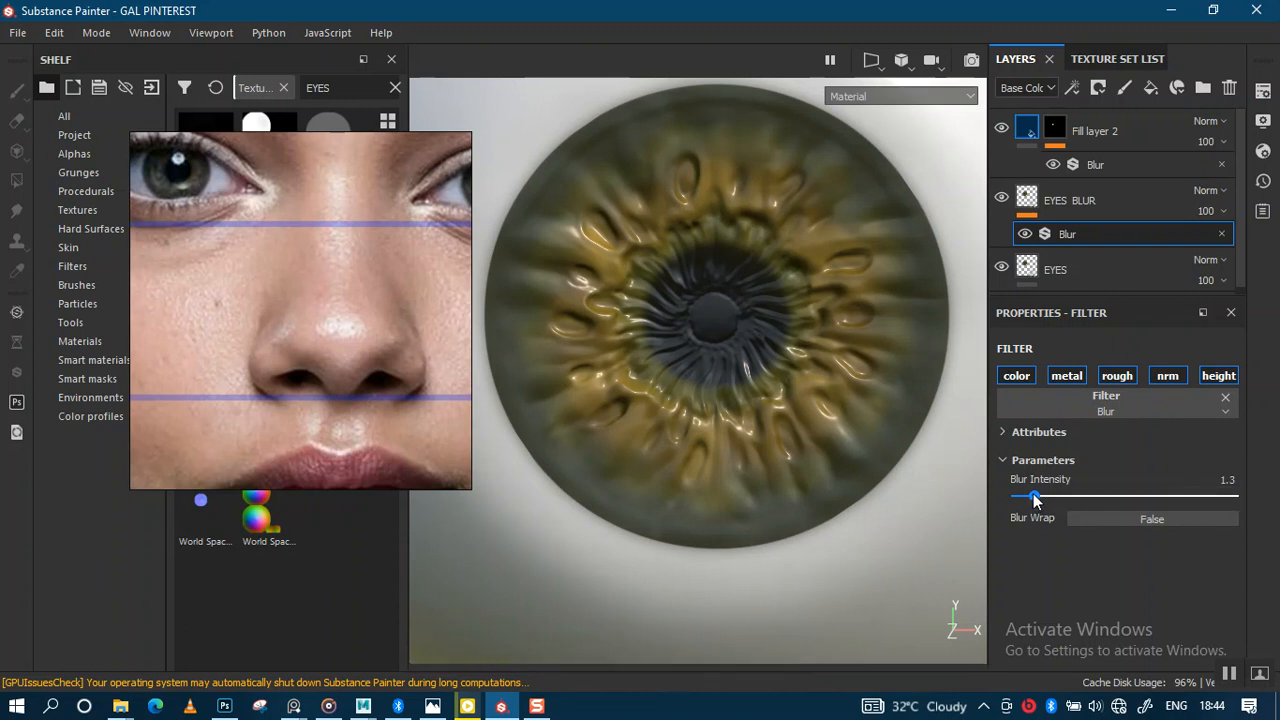
left_click_drag(1034, 500, 1031, 498)
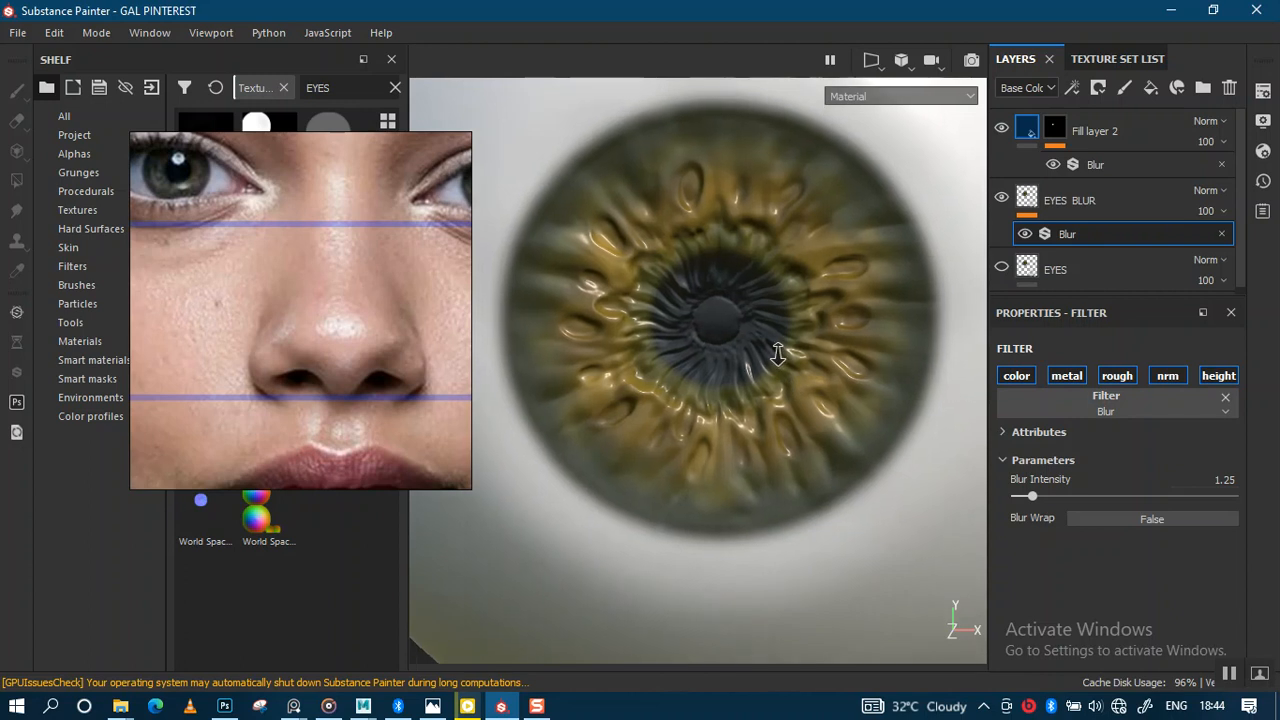
Step: Lower the Blur intensity to 1.04 to sharpen the iris, inspecting it up close
right_click_drag(781, 387, 911, 482, "alt")
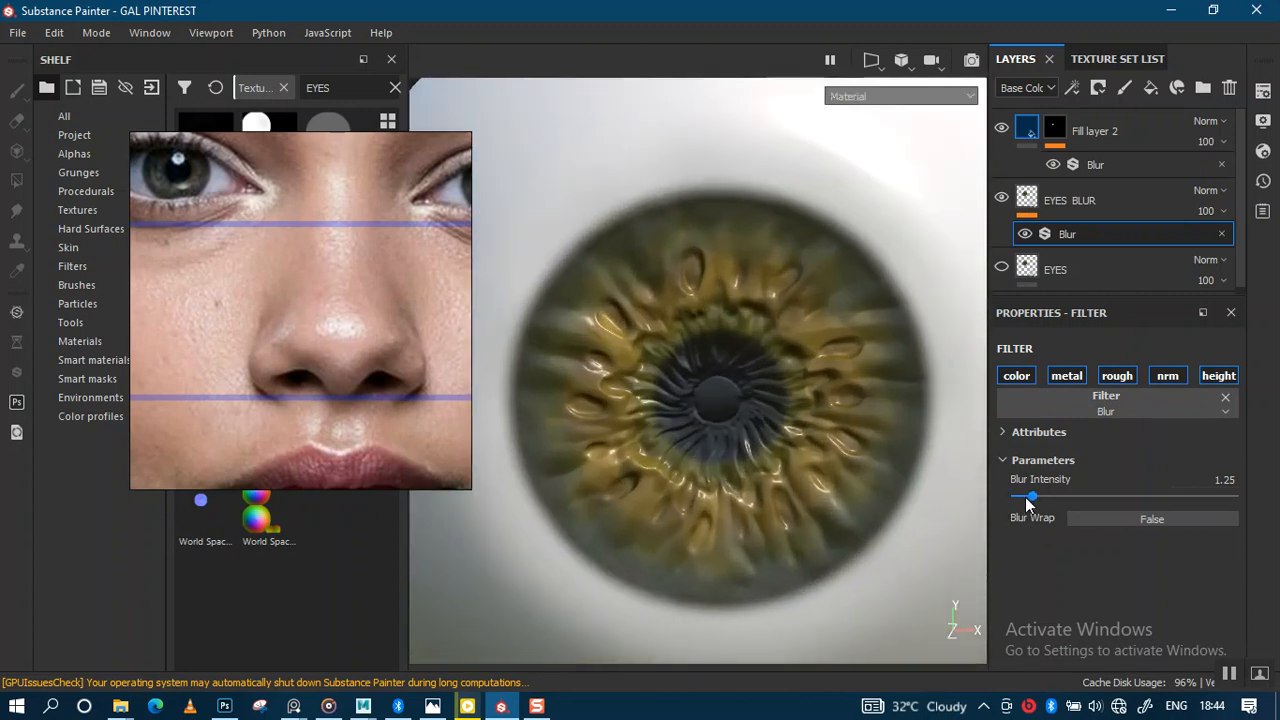
left_click_drag(1003, 497, 1030, 497)
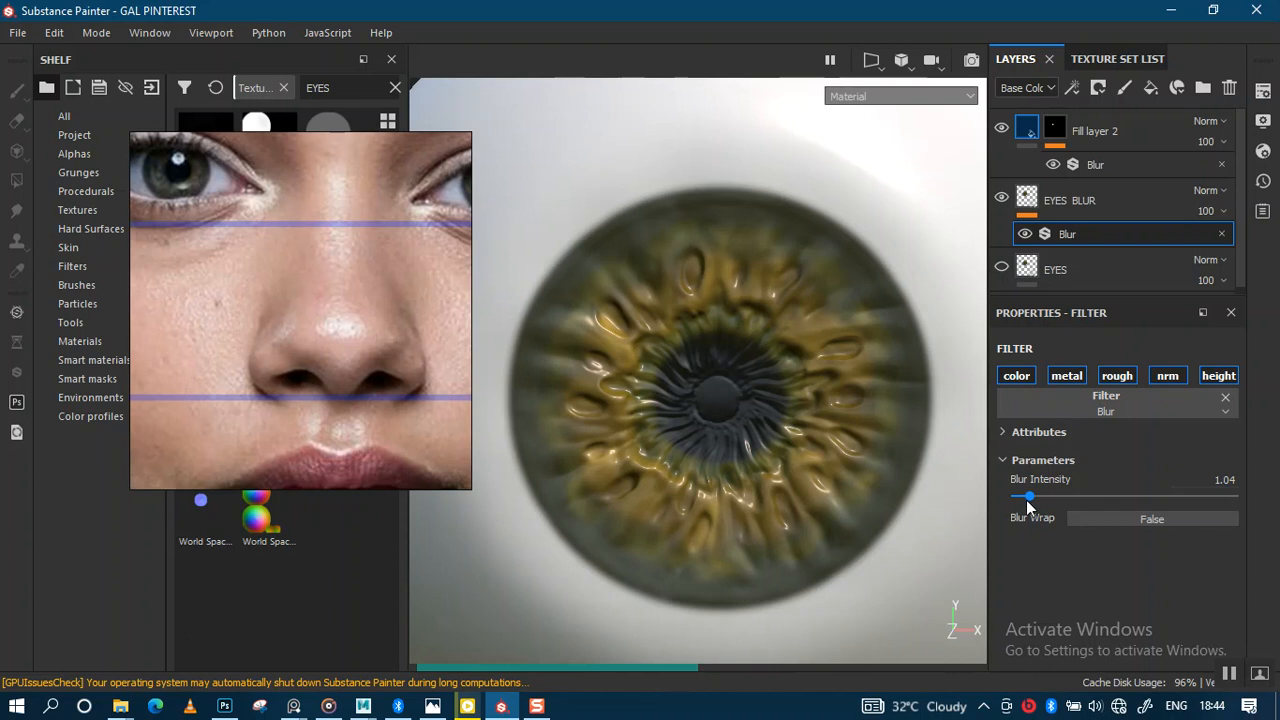
left_click_drag(866, 532, 849, 487, "alt")
middle_click_drag(835, 484, 814, 440, "alt")
right_click_drag(814, 440, 814, 477, "alt")
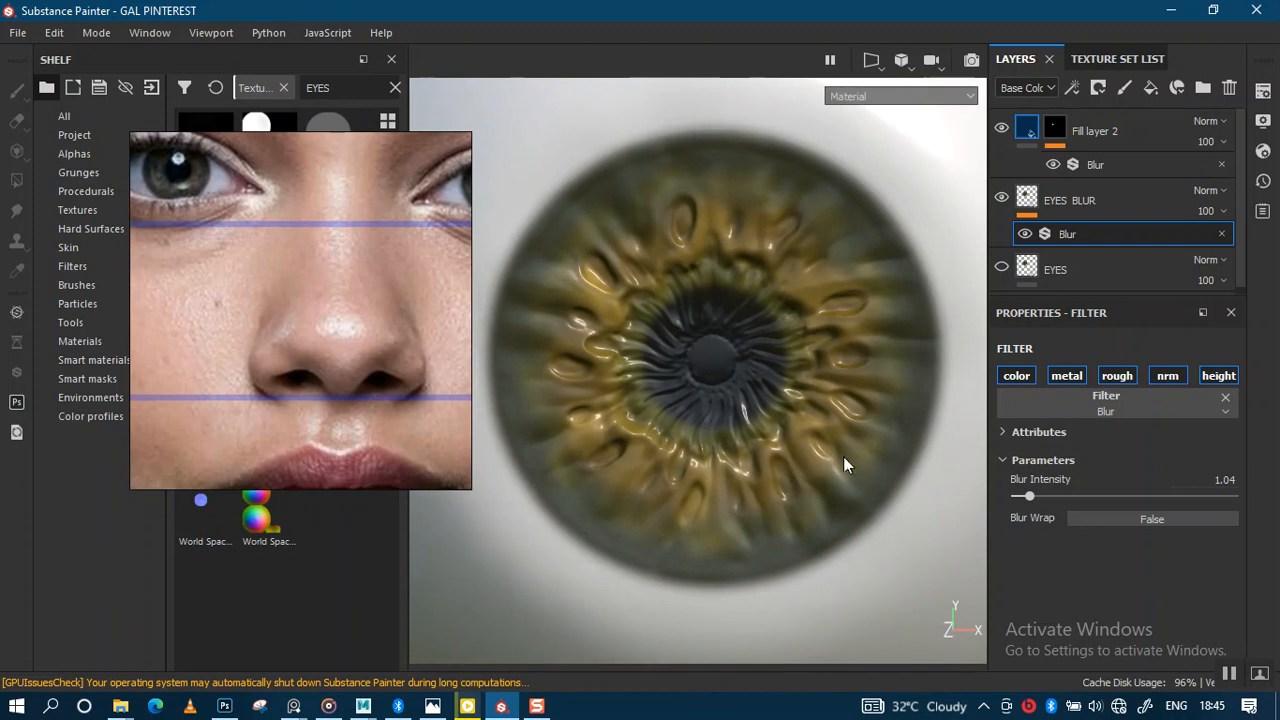
scroll(935, 287, "up", 2)
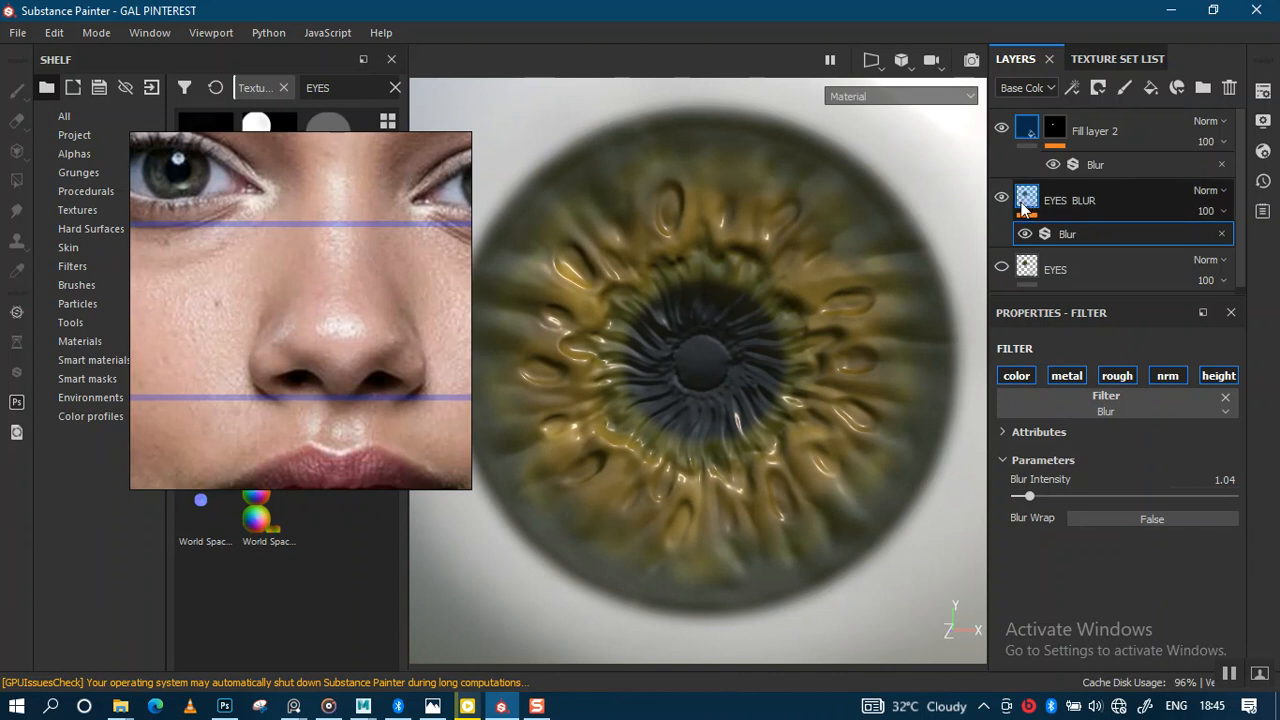
right_click_drag(841, 298, 812, 376, "alt")
left_click_drag(882, 286, 875, 292, "alt")
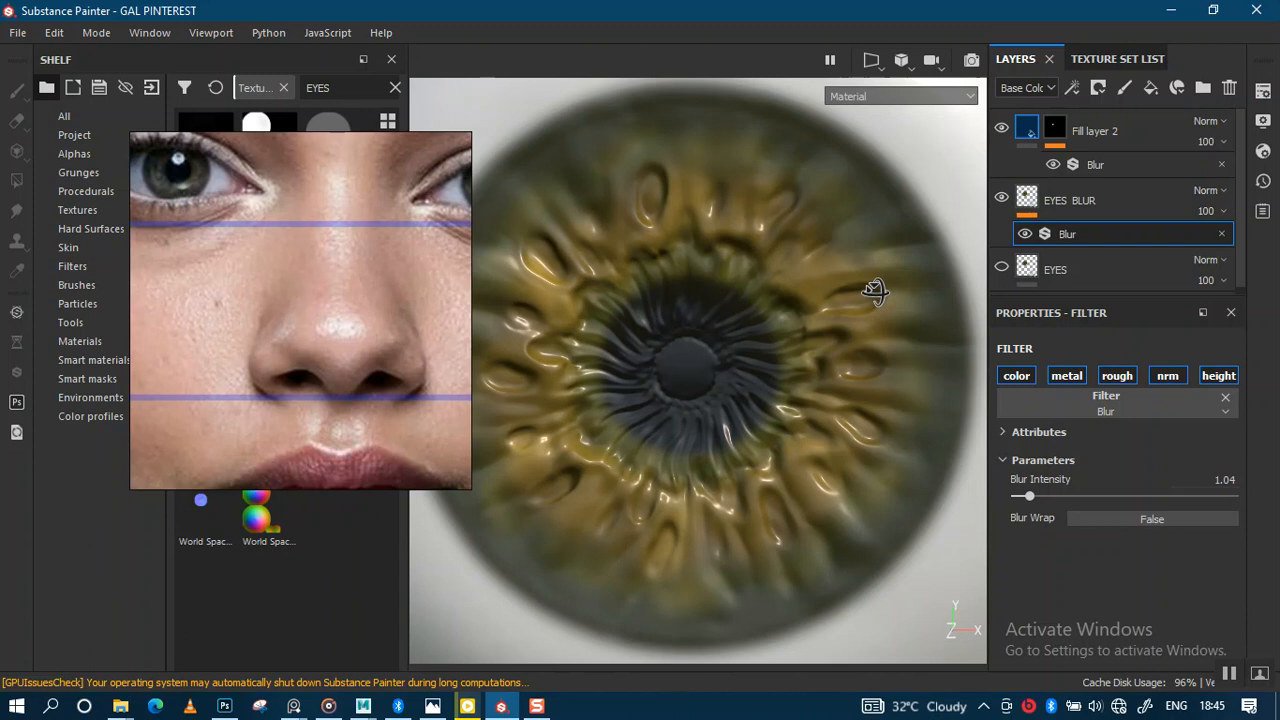
Step: Add a black mask to the EYES BLUR layer
left_click(1024, 210)
right_click(1036, 199)
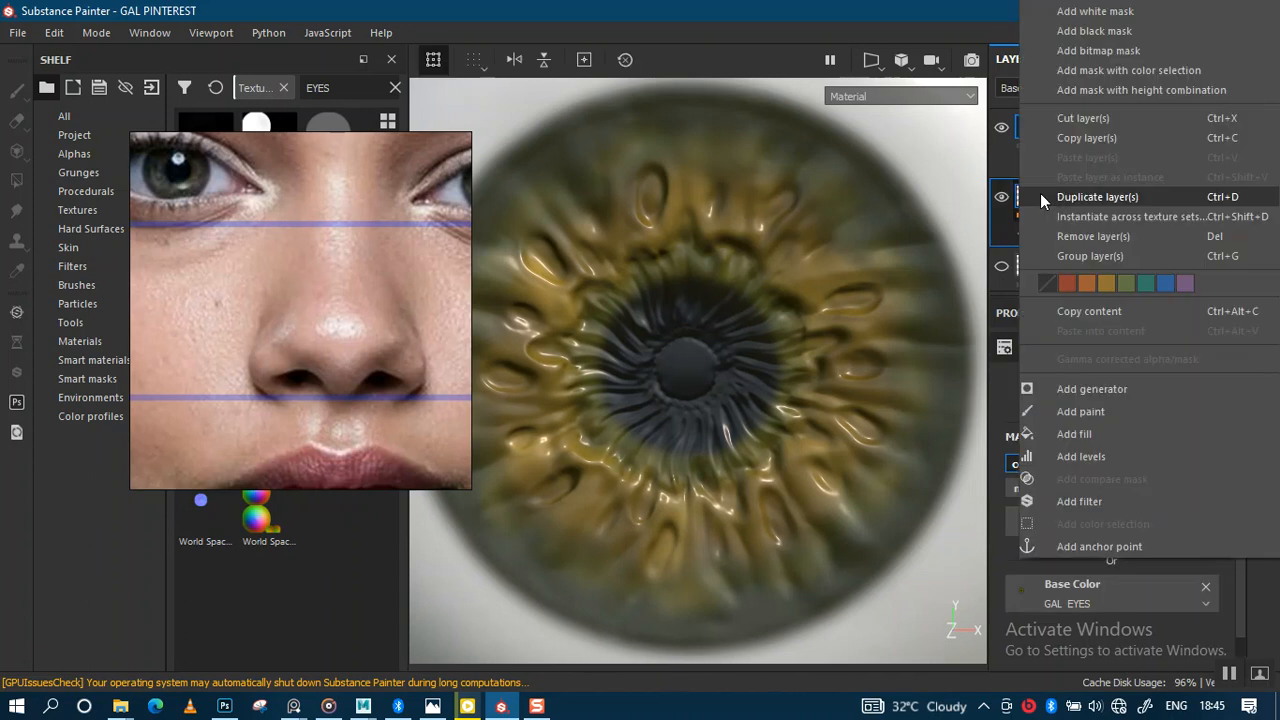
left_click(1101, 32)
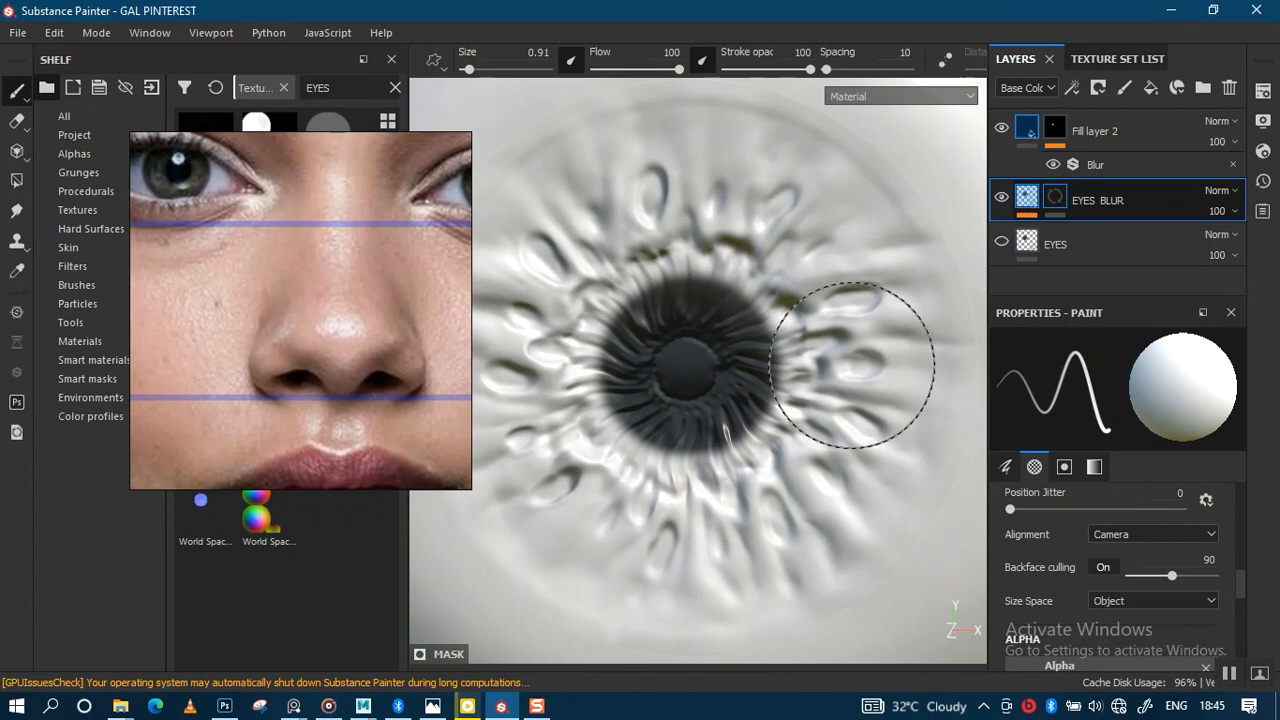
Step: Show the coloured EYES layer again and set the brush size to about 0.57
mouse_move(851, 377)
right_mouse_down("alt")
mouse_move(843, 246)
mouse_move(861, 334)
right_mouse_up("alt")
left_click(1001, 242)
key("bracketleft")
key("bracketleft")
key("bracketleft")
key("bracketleft")
key("bracketleft")
key("bracketleft")
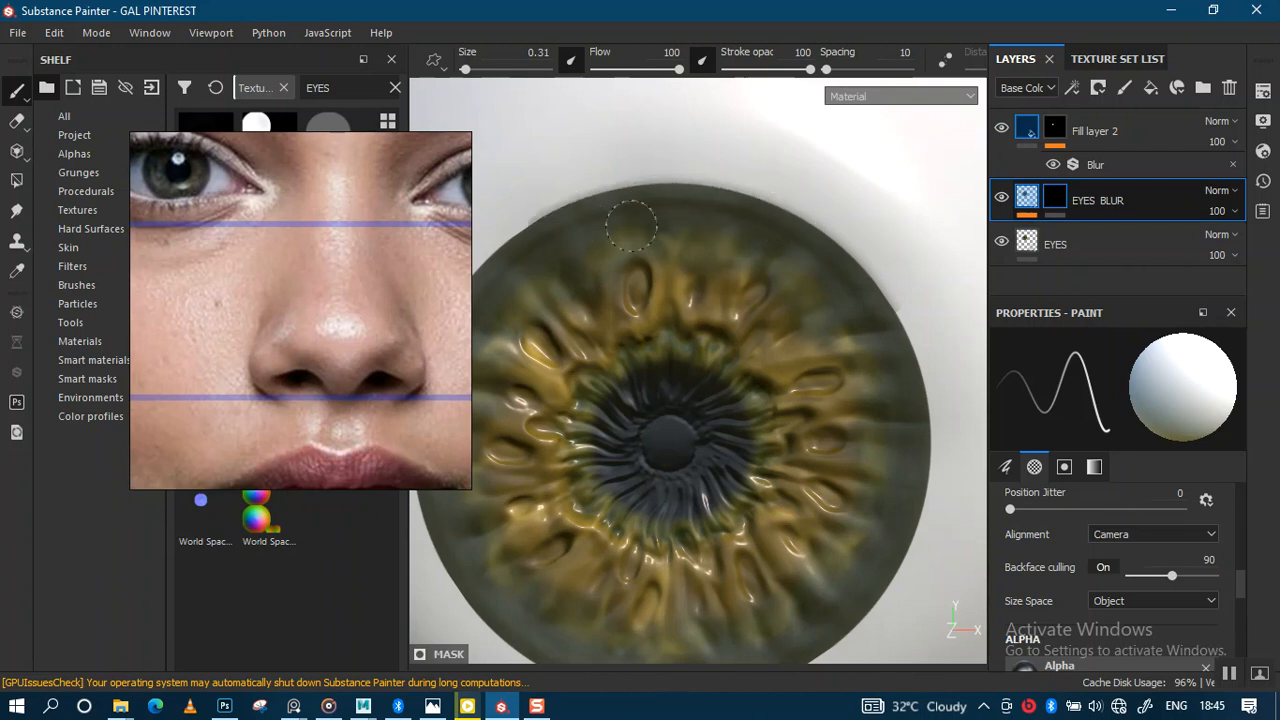
middle_click_drag(752, 211, 888, 169, "alt")
scroll(720, 220, "up", 1)
right_click_drag(700, 213, 691, 177, "ctrl")
Step: Paint blur strokes into the EYES BLUR mask along the iris rim, including lower and right edges
mouse_move(682, 176)
left_mouse_down()
mouse_move(621, 222)
mouse_move(586, 272)
mouse_move(545, 360)
mouse_move(560, 393)
left_mouse_up()
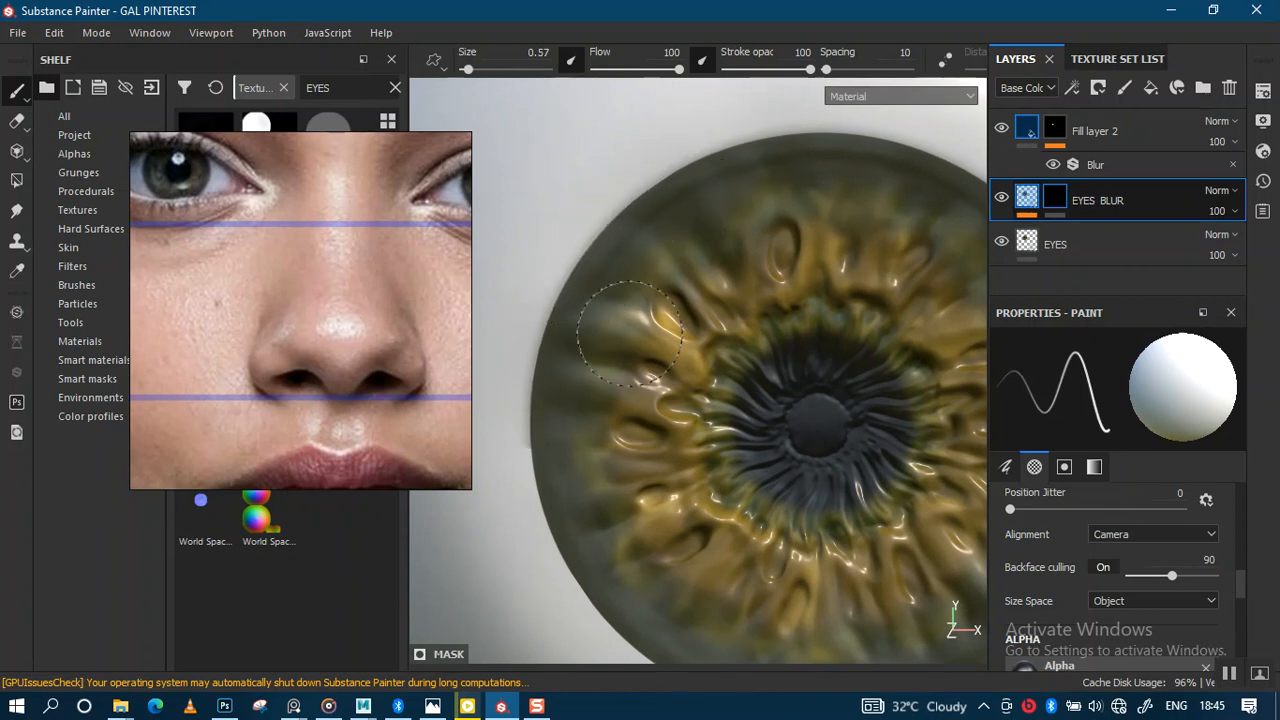
middle_click_drag(560, 393, 586, 268, "alt")
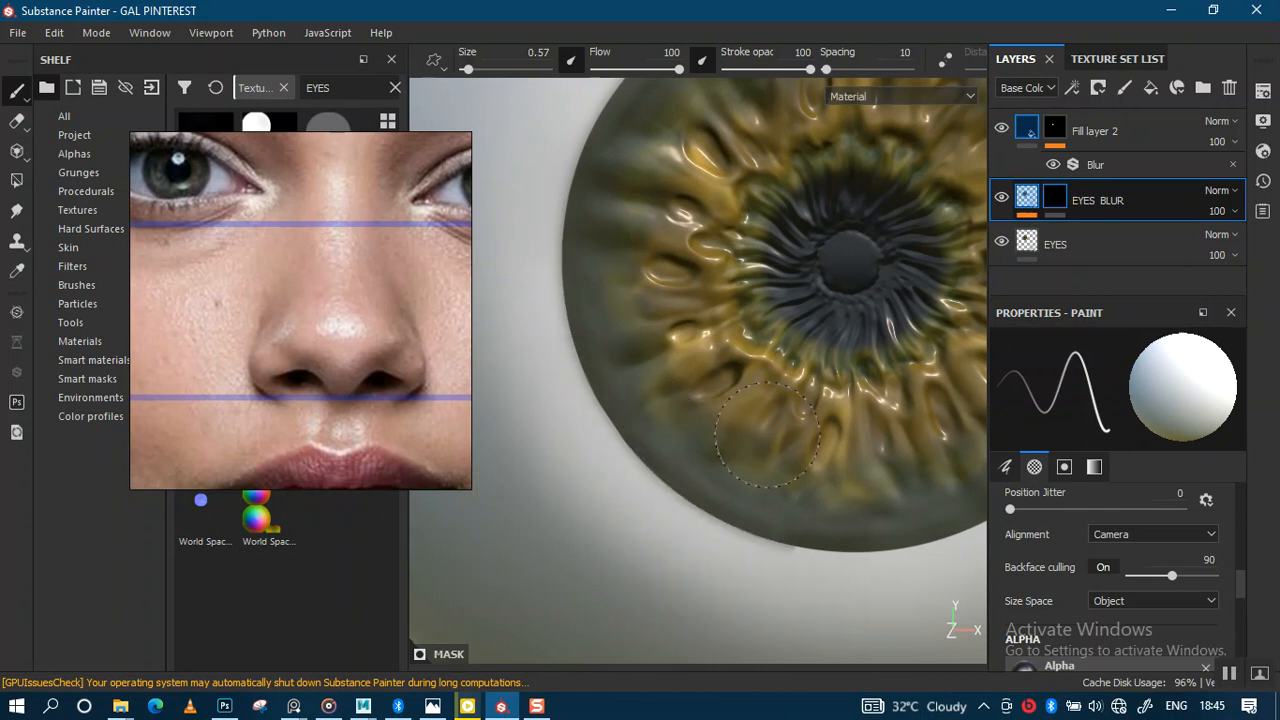
mouse_move(766, 433)
middle_mouse_down("alt")
mouse_move(660, 443)
mouse_move(697, 423)
mouse_move(712, 468)
middle_mouse_up("alt")
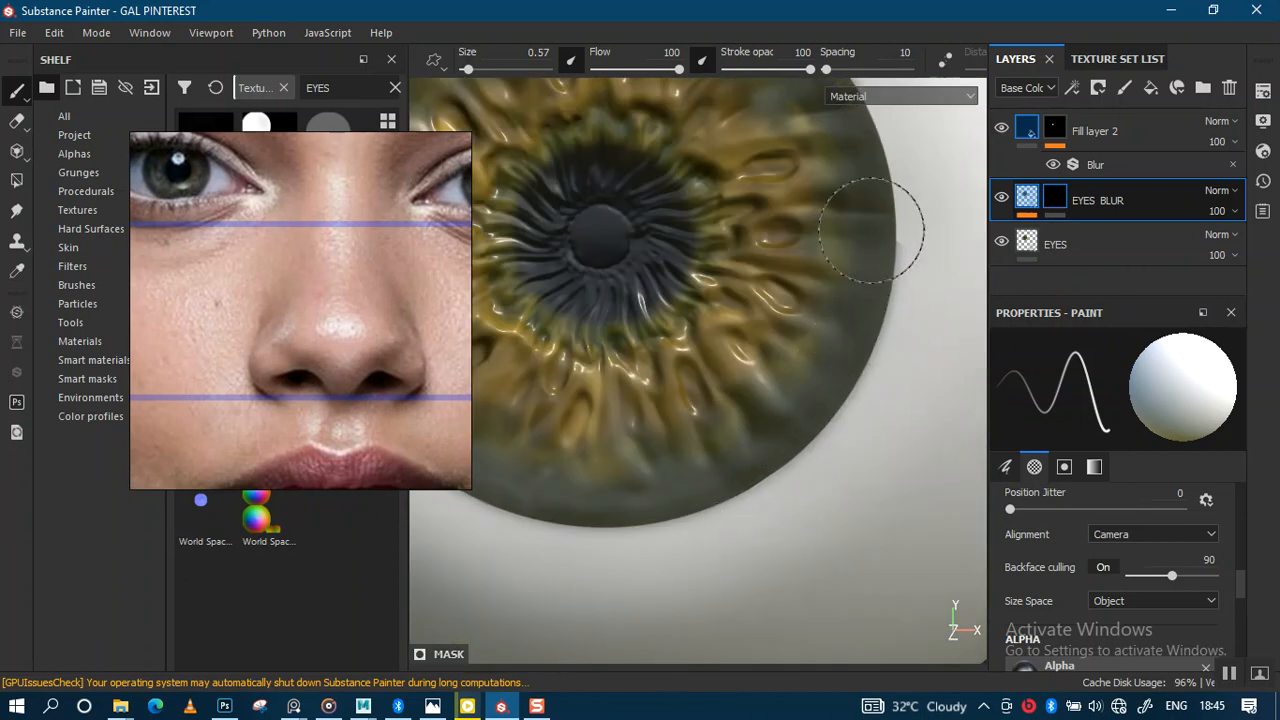
middle_click_drag(871, 220, 826, 373, "alt")
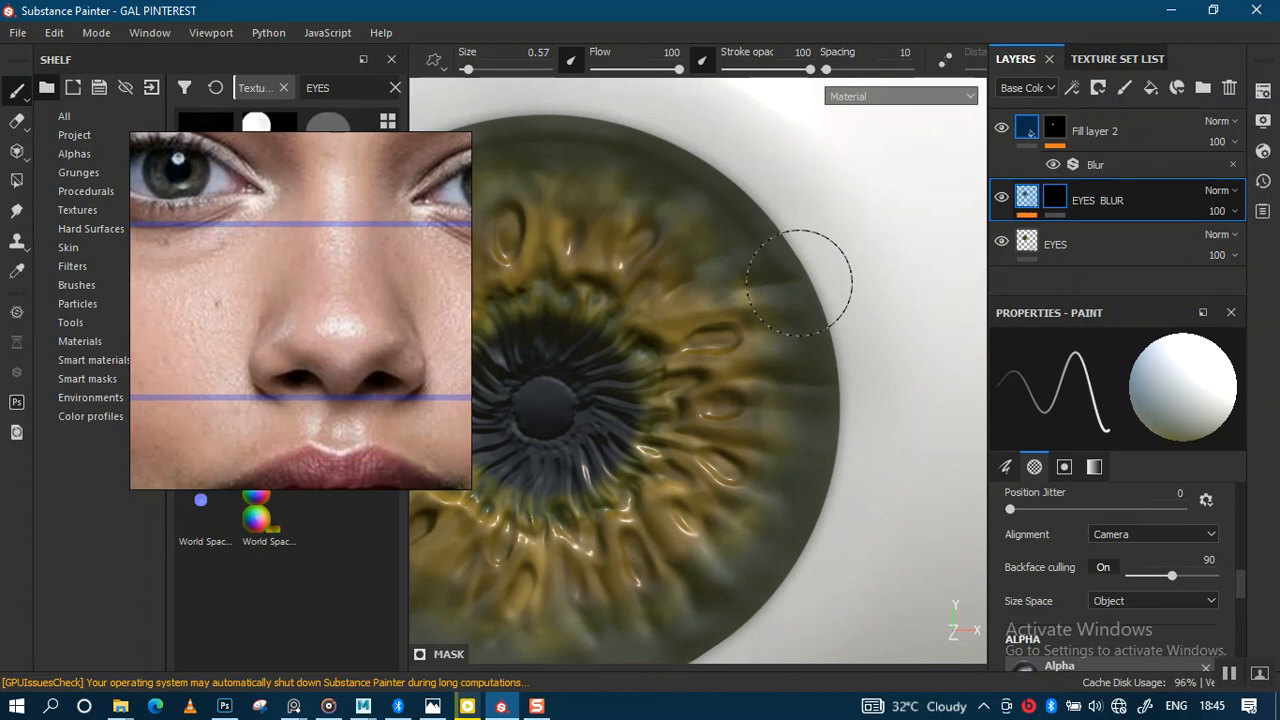
Step: Add a white mask to the EYES layer and shrink the brush to 0.31
left_click(1060, 242)
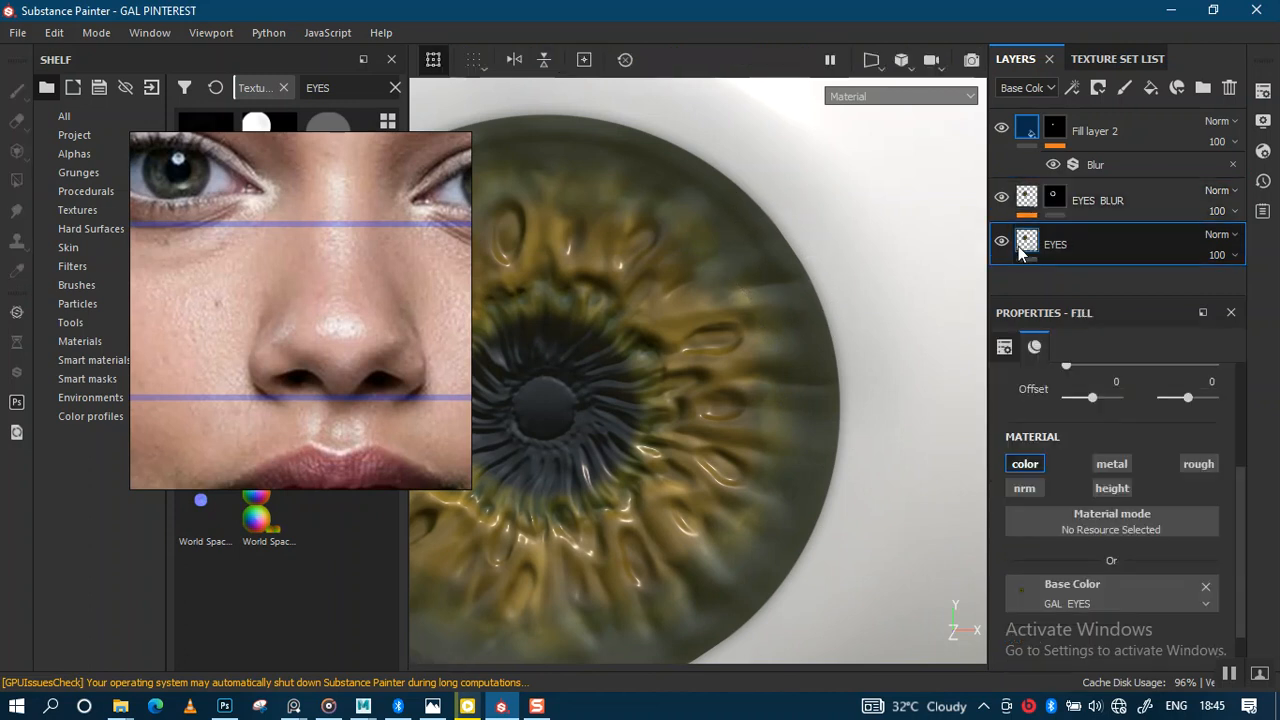
right_click(1060, 242)
left_click(1065, 178)
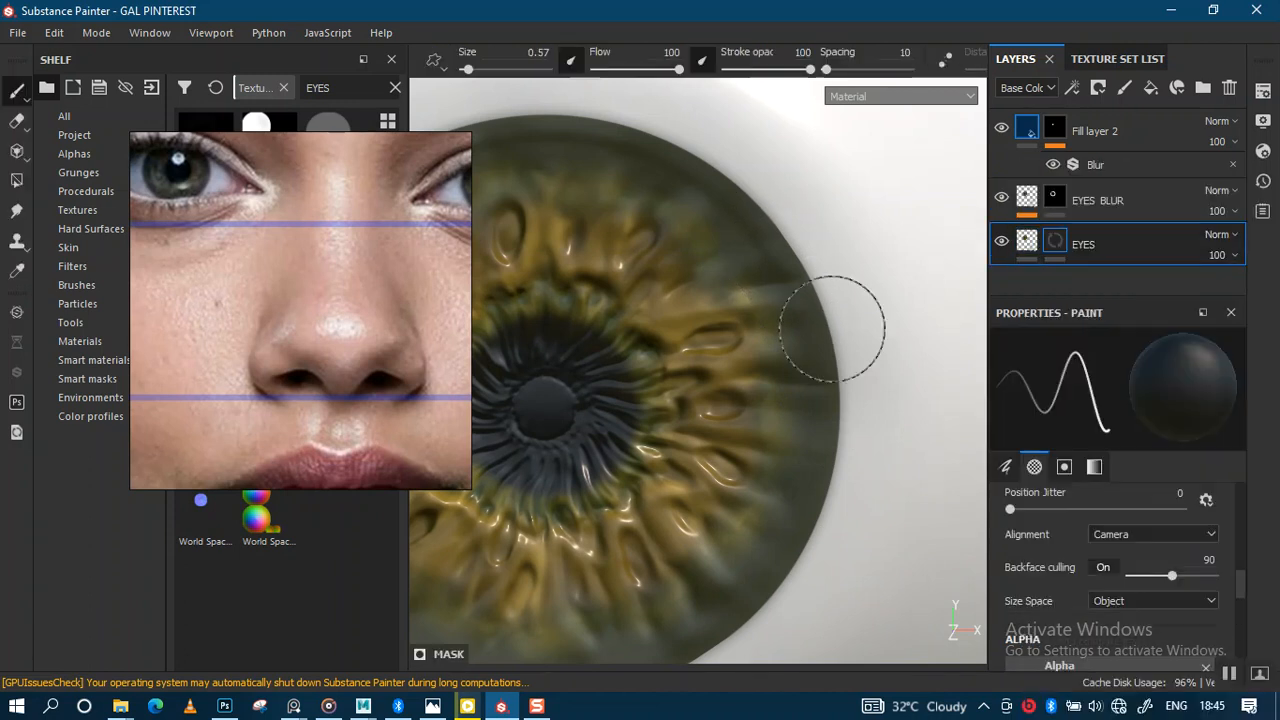
scroll(822, 338, "up", 1)
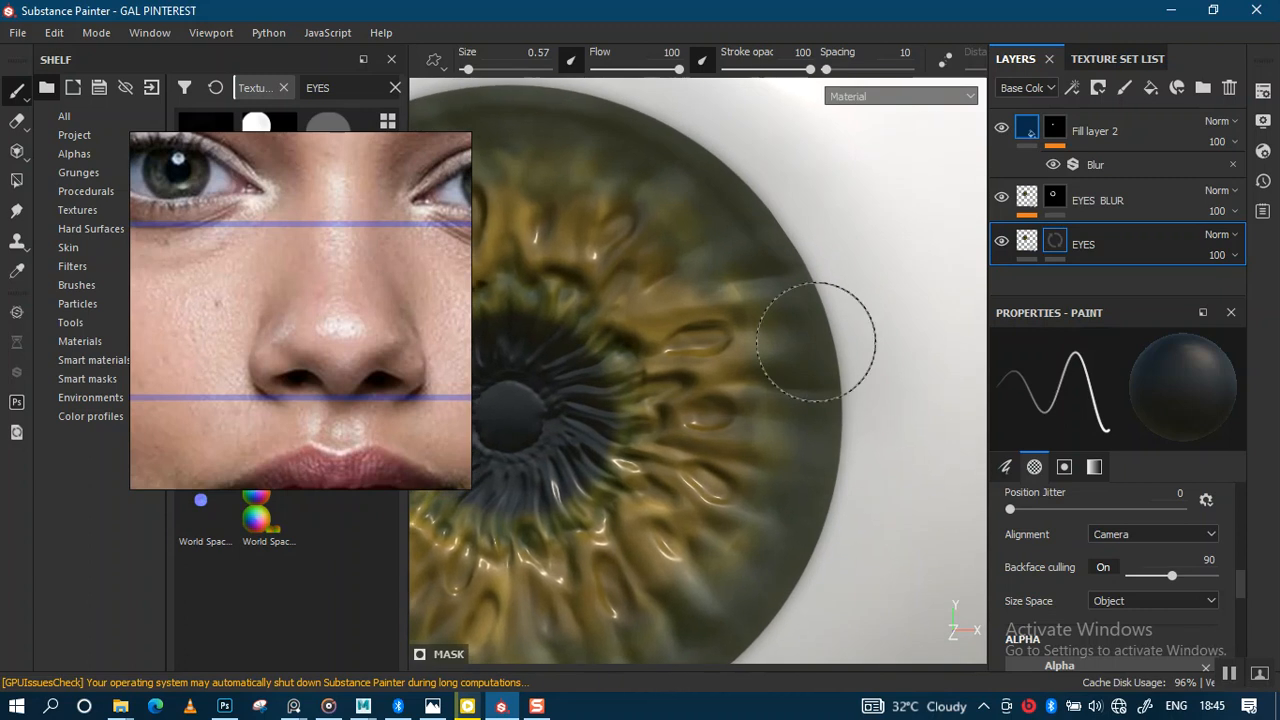
key("bracketleft")
Step: Mask along the iris edge, smoothing the notch and the lower-right edge
left_click_drag(818, 316, 828, 345)
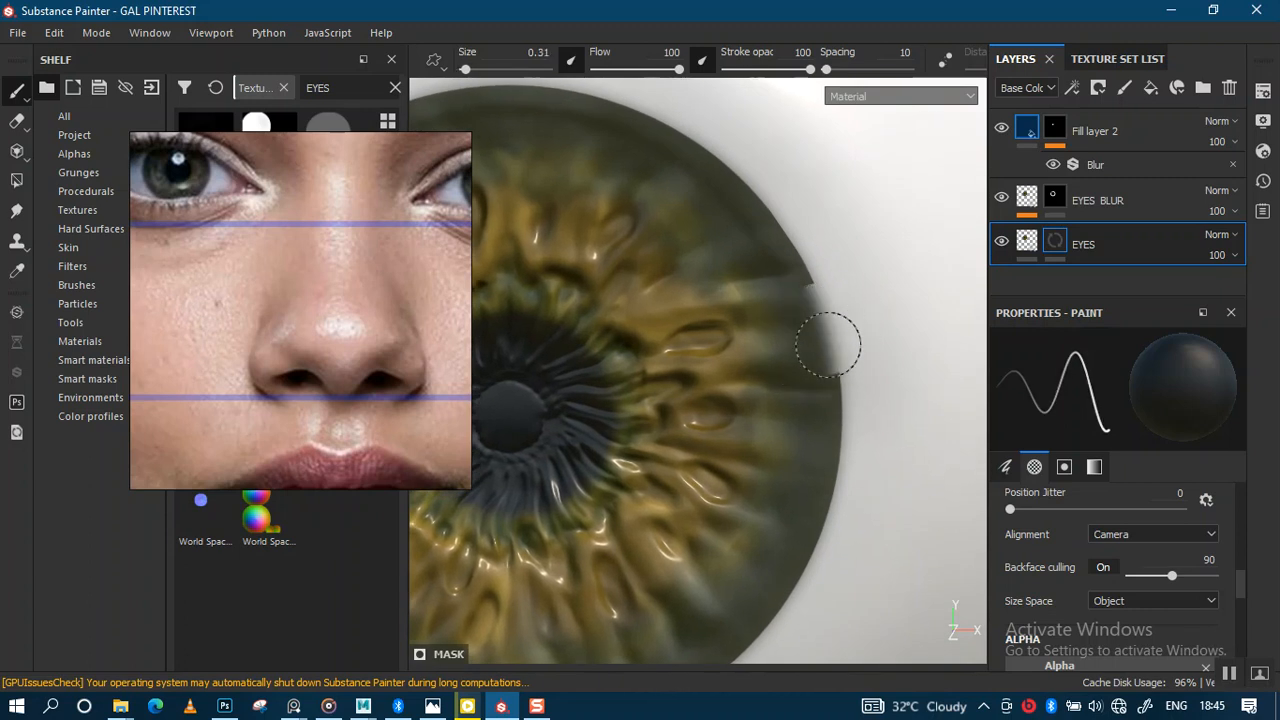
right_click_drag(840, 367, 828, 288, "alt")
middle_click_drag(830, 350, 840, 280, "alt")
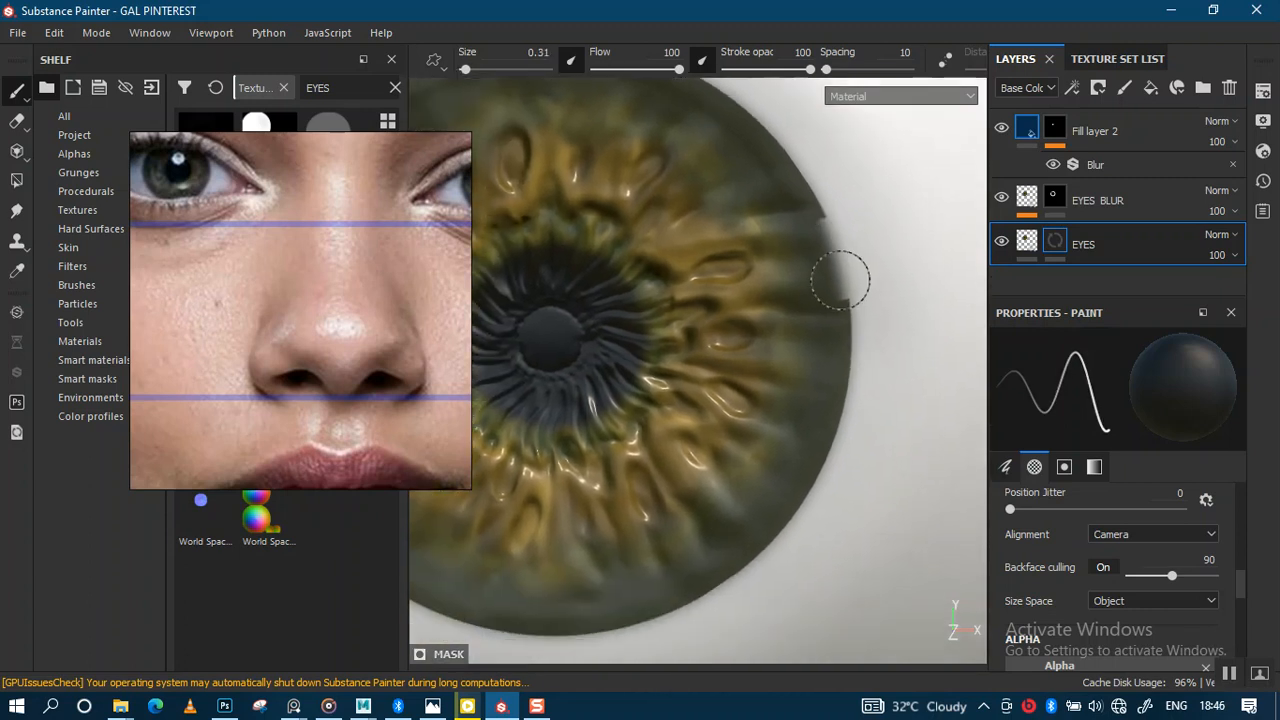
left_click_drag(851, 295, 856, 325)
mouse_move(840, 451)
left_mouse_down()
mouse_move(811, 516)
mouse_move(770, 554)
left_mouse_up()
middle_click_drag(769, 556, 875, 407, "alt")
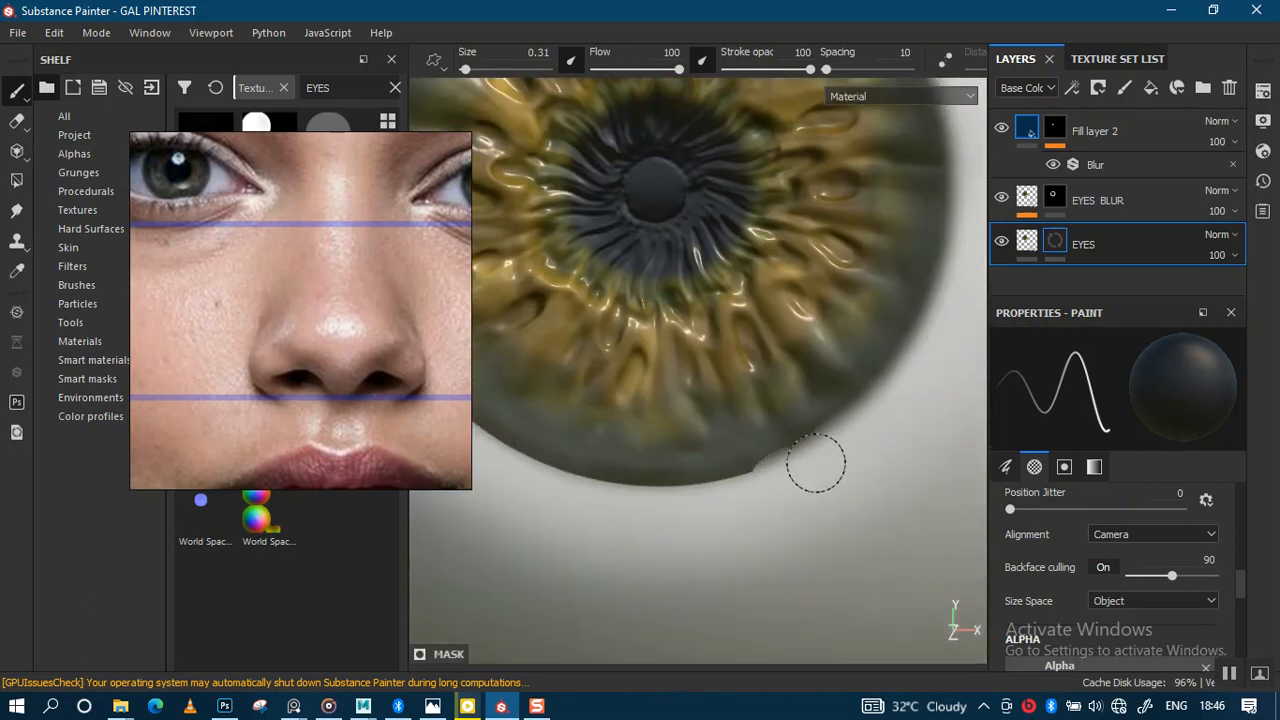
Step: Extend the mask along the iris's bottom edge, then undo those strokes and recentre the view
mouse_move(523, 466)
left_mouse_down("alt")
mouse_move(757, 400)
mouse_move(717, 457)
left_mouse_up("alt")
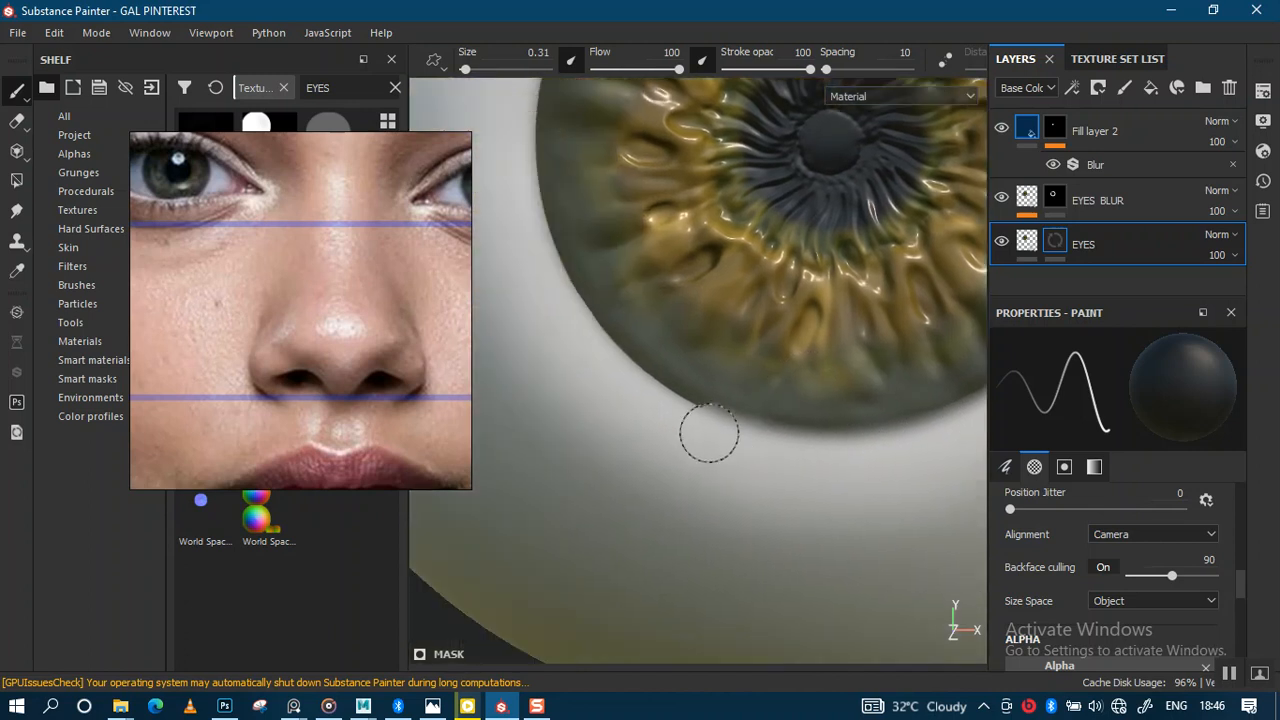
left_click_drag(635, 385, 596, 350)
mouse_move(705, 398)
middle_mouse_down("alt")
mouse_move(725, 454)
mouse_move(732, 385)
middle_mouse_up("alt")
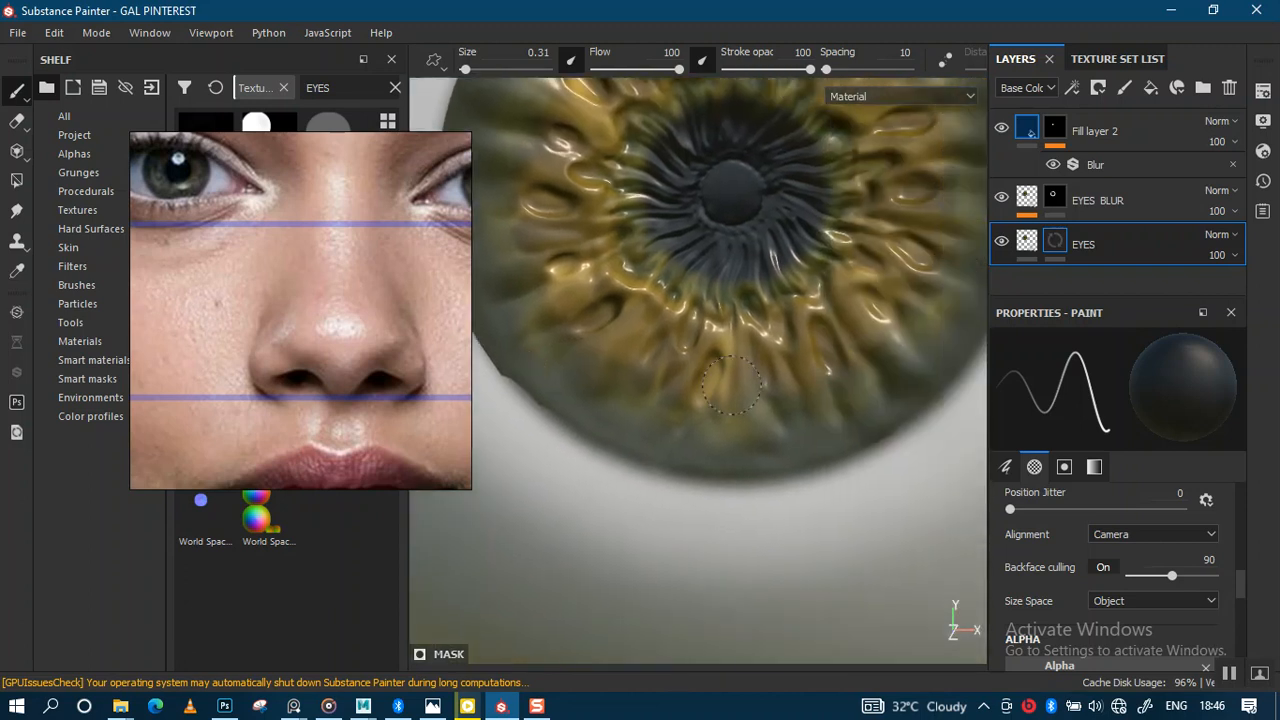
key("ctrl+z")
key("ctrl+z")
key("ctrl+z")
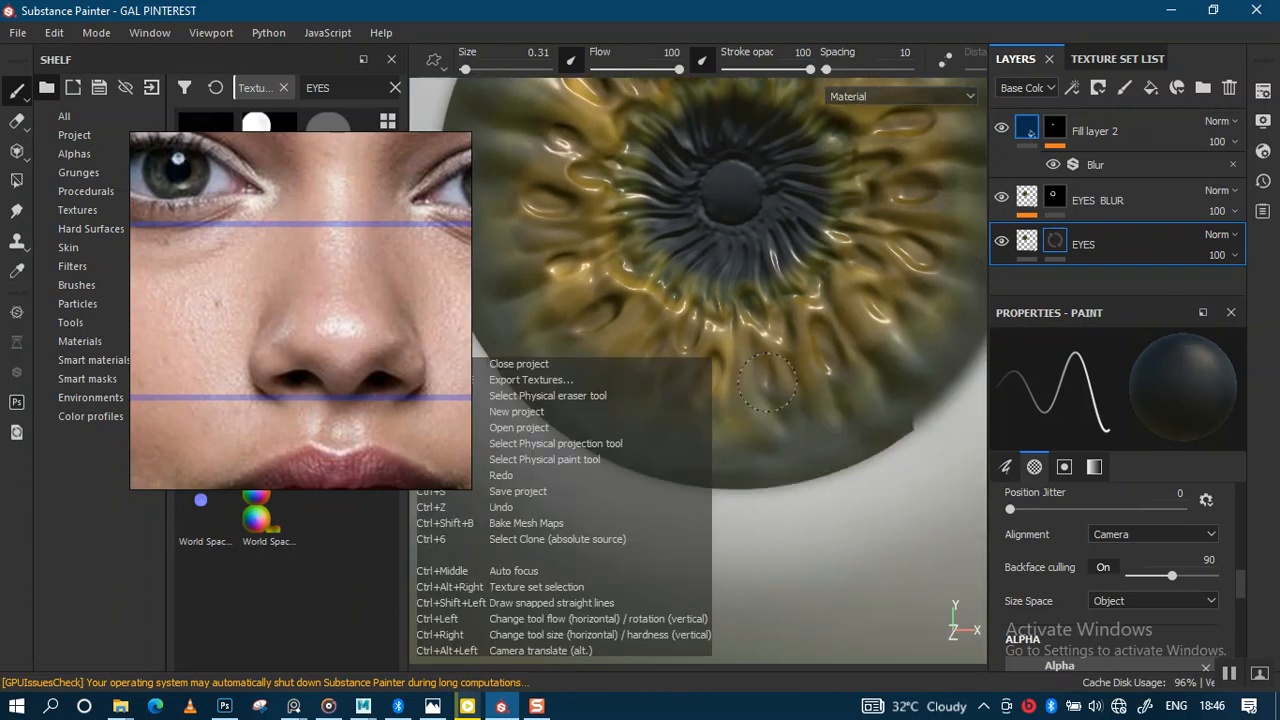
middle_click_drag(792, 379, 692, 496, "alt")
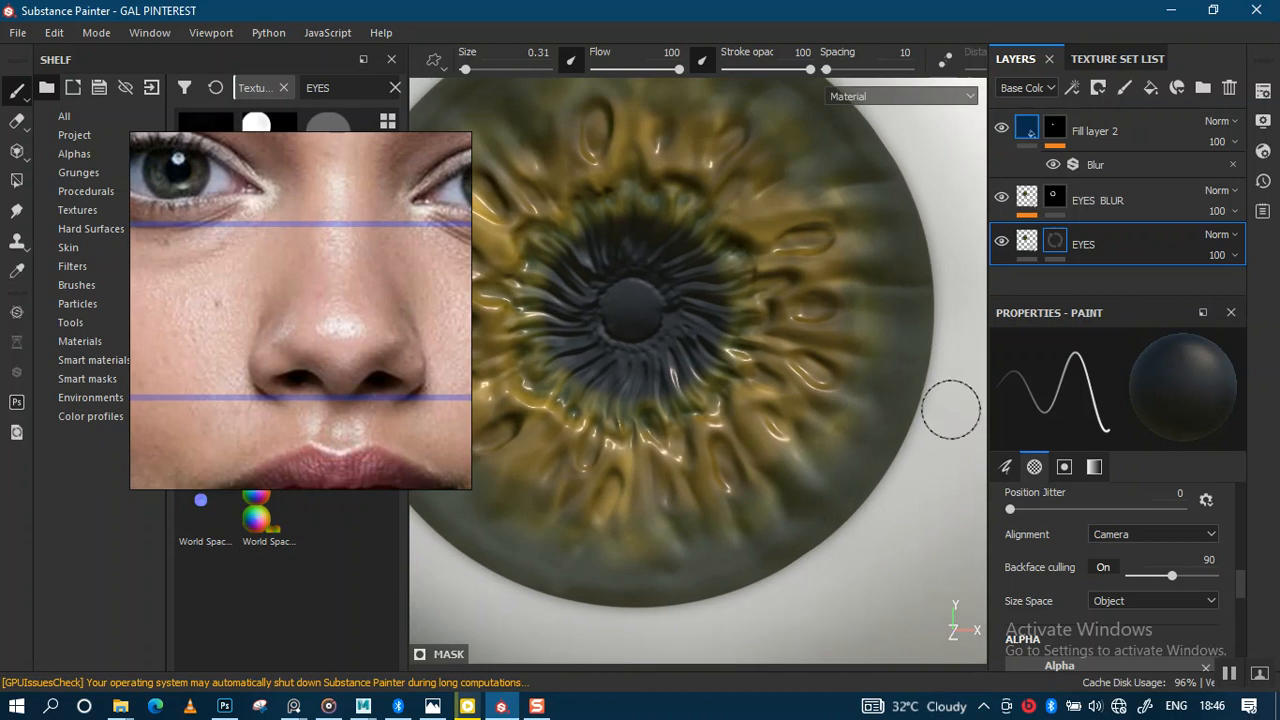
scroll(1240, 578, "down", 5)
Step: Set brush hardness to 0.41 and soften the iris's right and lower-right edge on the mask
scroll(1161, 576, "up", 1)
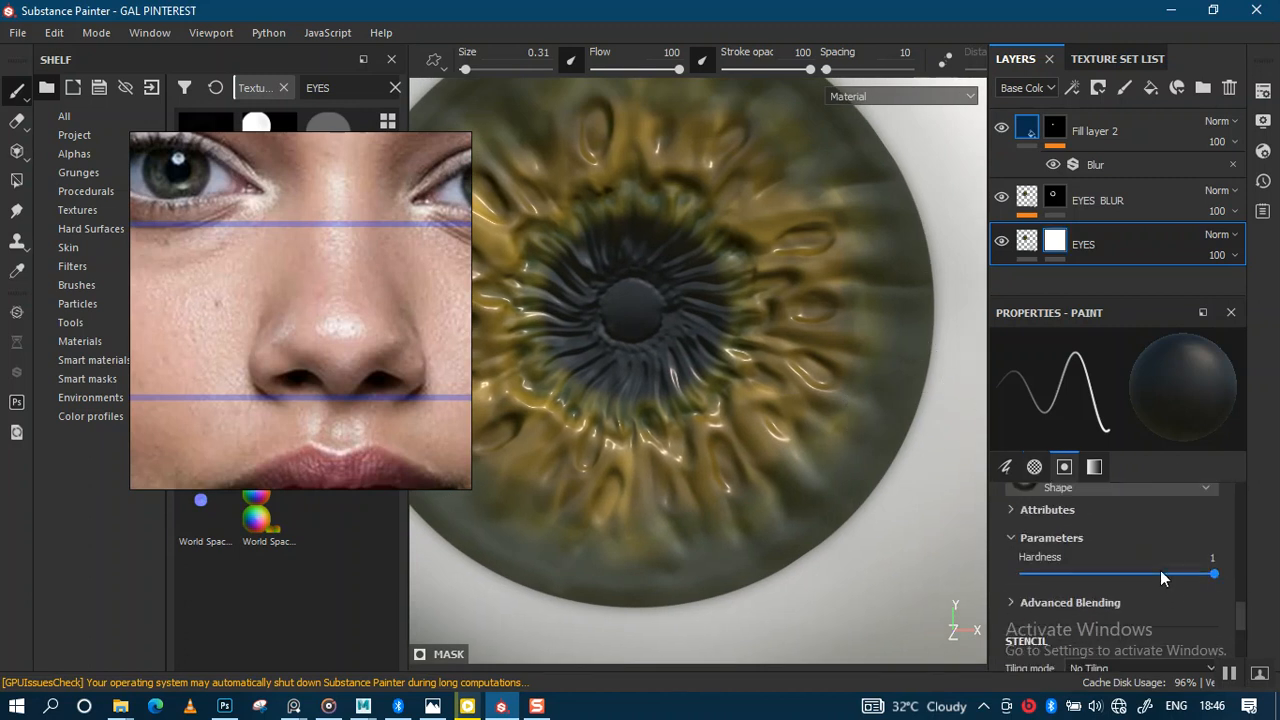
left_click_drag(1104, 578, 1102, 577)
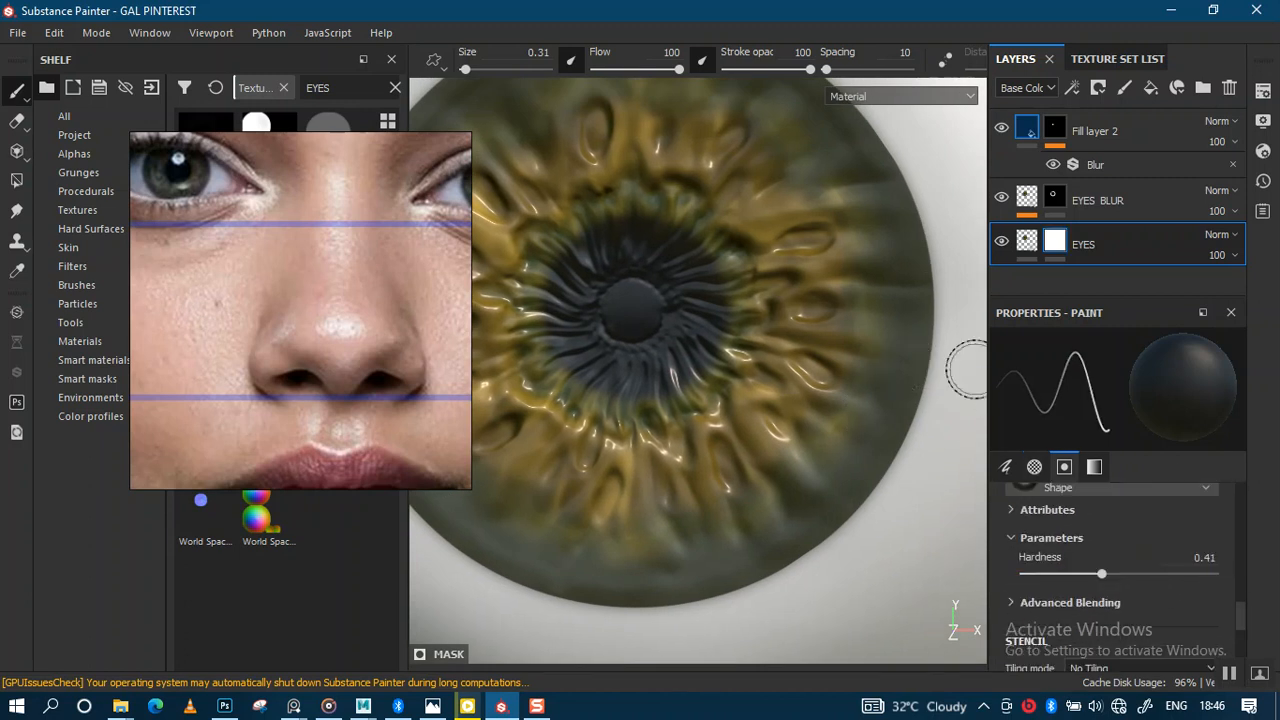
middle_click_drag(966, 368, 854, 406, "alt")
right_click_drag(854, 406, 866, 460, "alt")
middle_click_drag(866, 460, 898, 456, "alt")
mouse_move(811, 392)
left_mouse_down()
mouse_move(823, 309)
mouse_move(828, 416)
mouse_move(781, 531)
mouse_move(744, 568)
left_mouse_up()
middle_click_drag(812, 504, 949, 313, "alt")
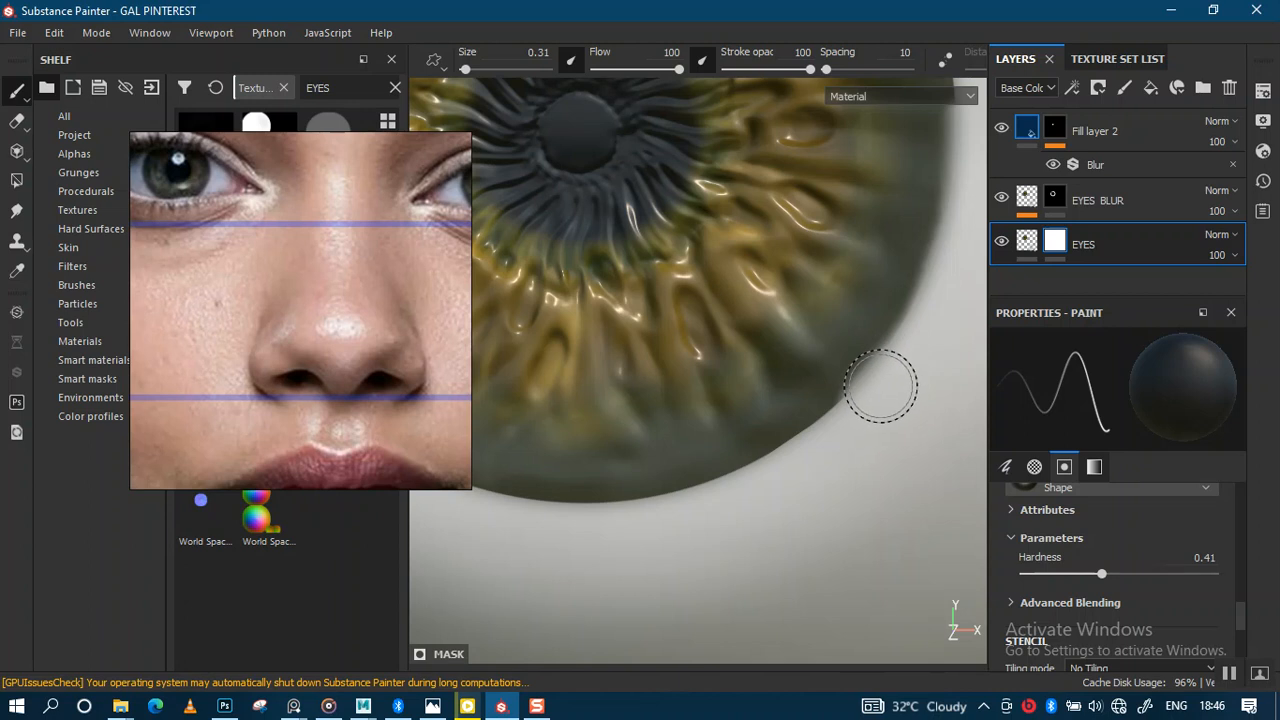
Step: Follow the iris's lower edge to its left side, undoing uneven left-edge strokes
mouse_move(571, 523)
middle_mouse_down("alt")
mouse_move(816, 518)
mouse_move(808, 509)
middle_mouse_up("alt")
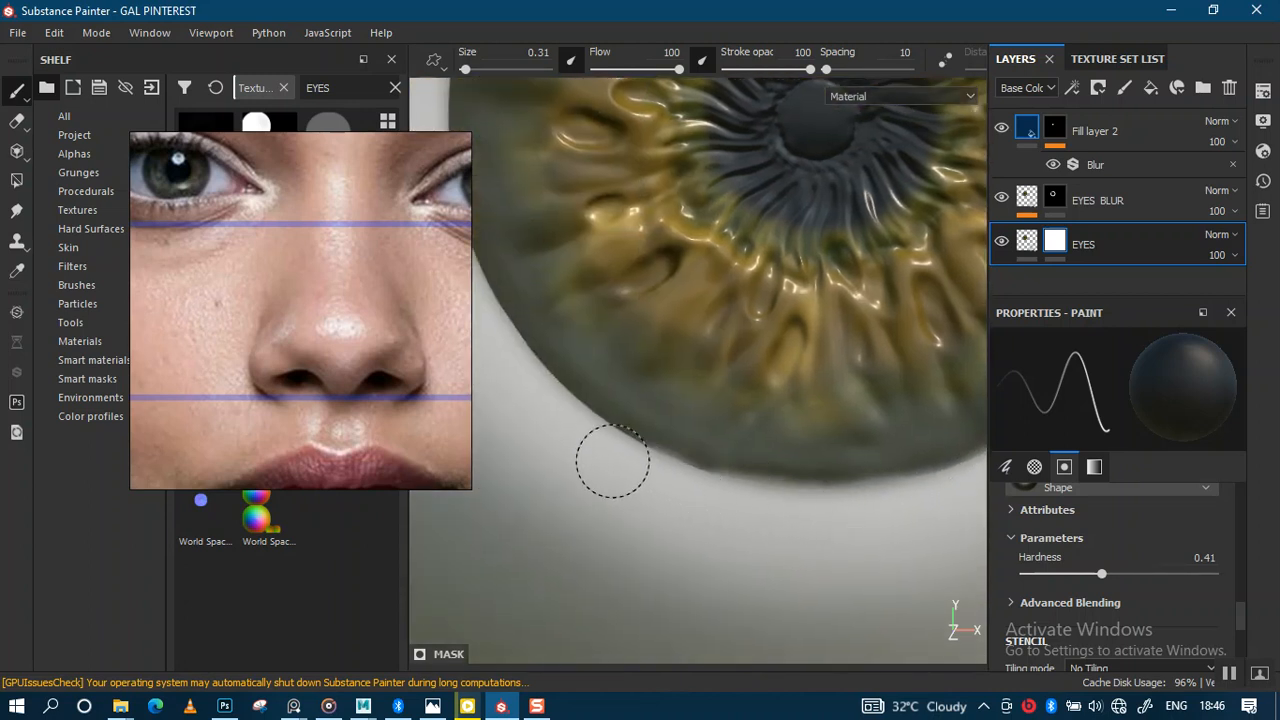
mouse_move(682, 486)
middle_mouse_down("alt")
mouse_move(811, 543)
mouse_move(789, 529)
middle_mouse_up("alt")
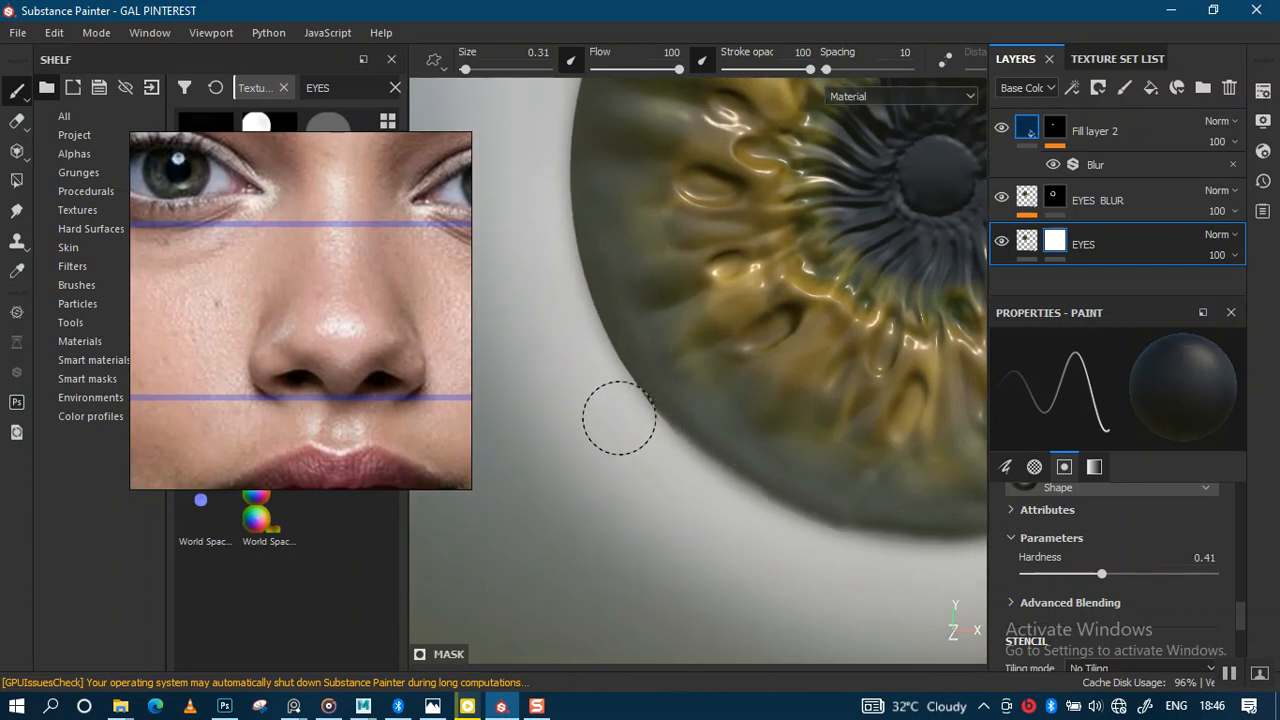
middle_click_drag(598, 390, 777, 531, "alt")
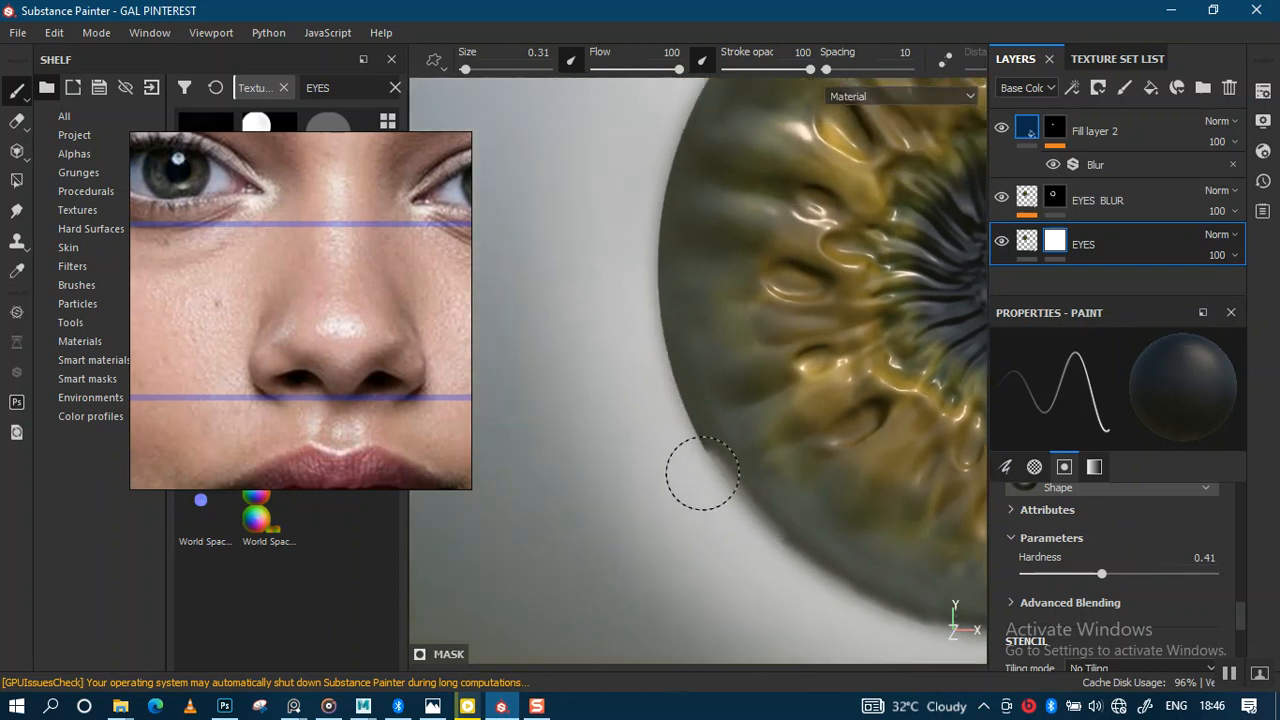
middle_click_drag(634, 320, 704, 554, "alt")
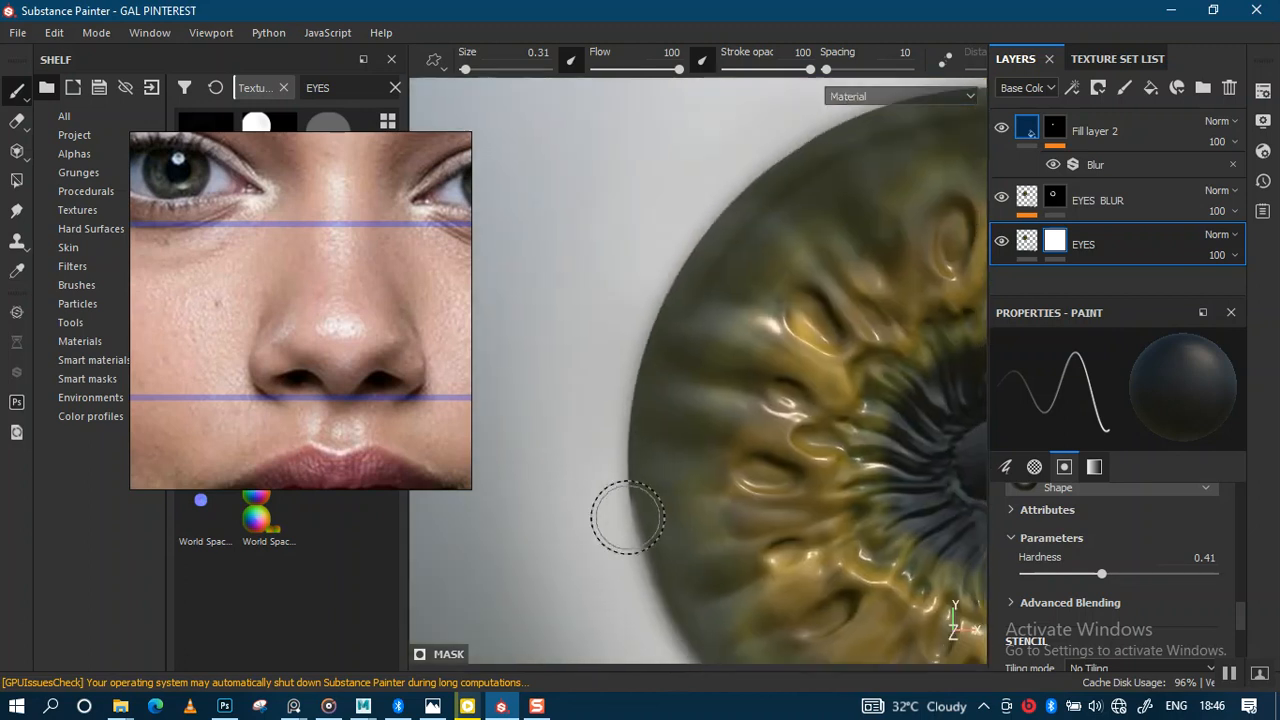
mouse_move(621, 477)
left_mouse_down()
mouse_move(622, 422)
mouse_move(613, 492)
mouse_move(624, 434)
left_mouse_up()
key("ctrl+z")
left_click_drag(623, 503, 610, 467)
key("ctrl+z")
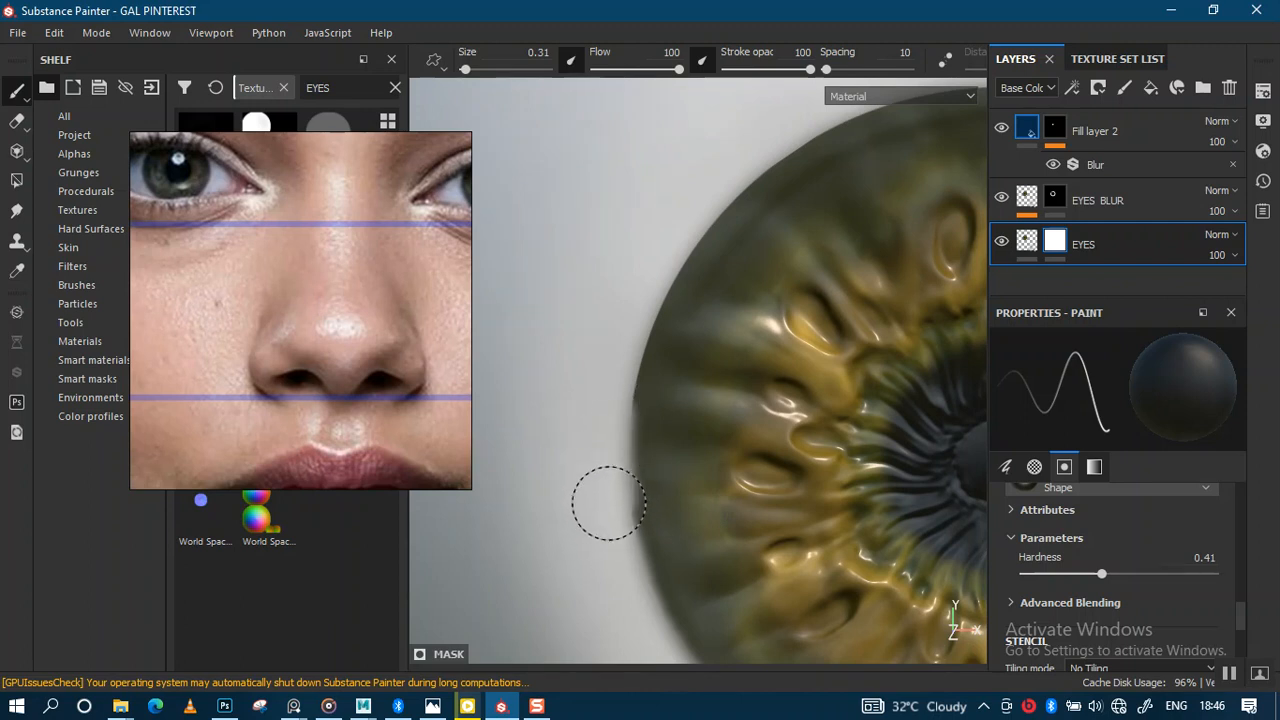
Step: Soften the iris's left, upper-left, upper-right and right edges into the sclera
mouse_move(615, 521)
left_mouse_down()
mouse_move(617, 371)
mouse_move(675, 229)
left_mouse_up()
middle_click_drag(773, 318, 739, 476, "alt")
mouse_move(635, 425)
left_mouse_down()
mouse_move(654, 354)
mouse_move(694, 320)
mouse_move(754, 280)
mouse_move(888, 236)
mouse_move(760, 303)
mouse_move(623, 431)
left_mouse_up()
mouse_move(822, 371)
middle_mouse_down("alt")
mouse_move(629, 449)
mouse_move(536, 507)
middle_mouse_up("alt")
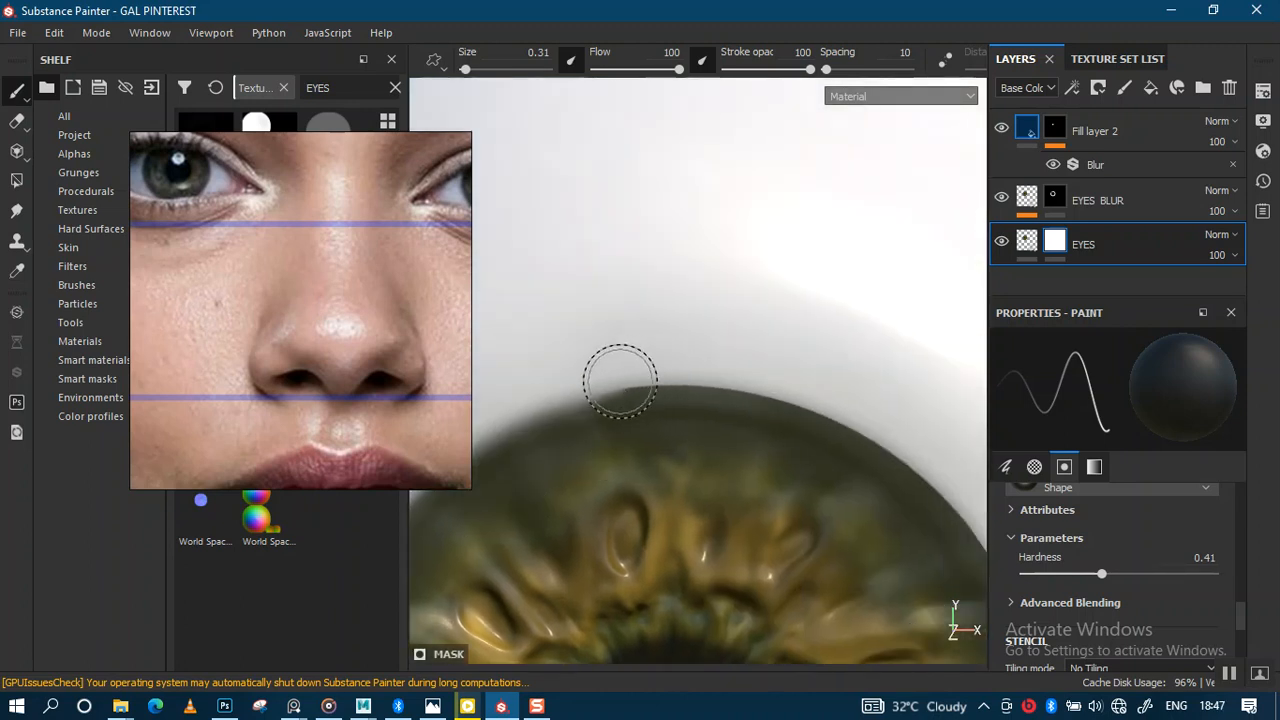
mouse_move(661, 378)
left_mouse_down()
mouse_move(740, 380)
mouse_move(922, 440)
left_mouse_up()
middle_click_drag(823, 377, 646, 260, "alt")
mouse_move(727, 353)
left_mouse_down()
mouse_move(766, 366)
mouse_move(866, 494)
mouse_move(886, 626)
left_mouse_up()
Step: Finish softening the iris's right edge and zoom out to view the whole eyeball
mouse_move(877, 580)
right_mouse_down("alt")
mouse_move(843, 509)
mouse_move(795, 325)
right_mouse_up("alt")
middle_click_drag(770, 540, 718, 378, "alt")
right_click_drag(803, 474, 830, 530, "alt")
middle_click_drag(791, 485, 757, 446, "alt")
right_click_drag(757, 446, 795, 498, "alt")
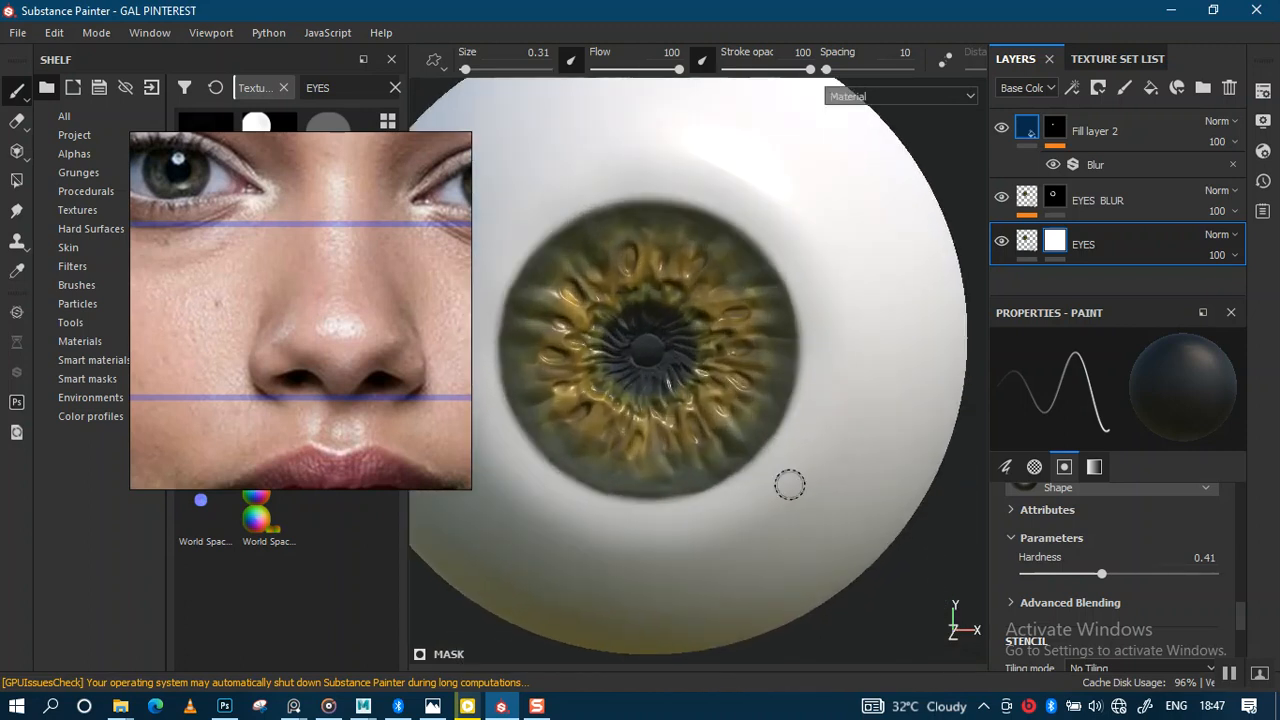
middle_click_drag(789, 486, 837, 537, "alt")
right_click_drag(836, 537, 772, 318, "alt")
right_click_drag(792, 418, 829, 580, "alt")
right_click_drag(848, 474, 800, 100, "alt")
middle_click_drag(817, 485, 730, 441, "alt")
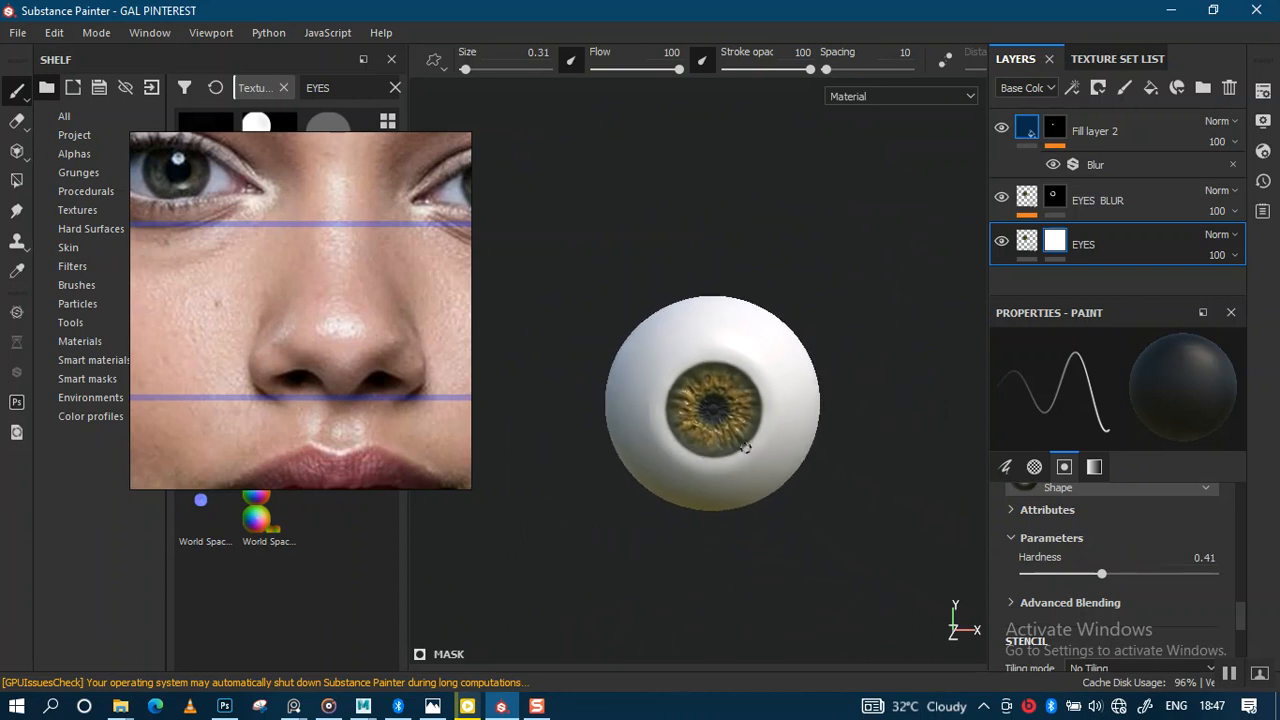
Step: Orbit around the eyeball to inspect the blended iris, then save the project
right_click_drag(712, 421, 738, 520, "alt")
mouse_move(778, 452)
left_mouse_down("alt")
mouse_move(731, 457)
mouse_move(796, 466)
left_mouse_up("alt")
right_click_drag(802, 460, 808, 370, "alt")
middle_click_drag(801, 436, 717, 444, "alt")
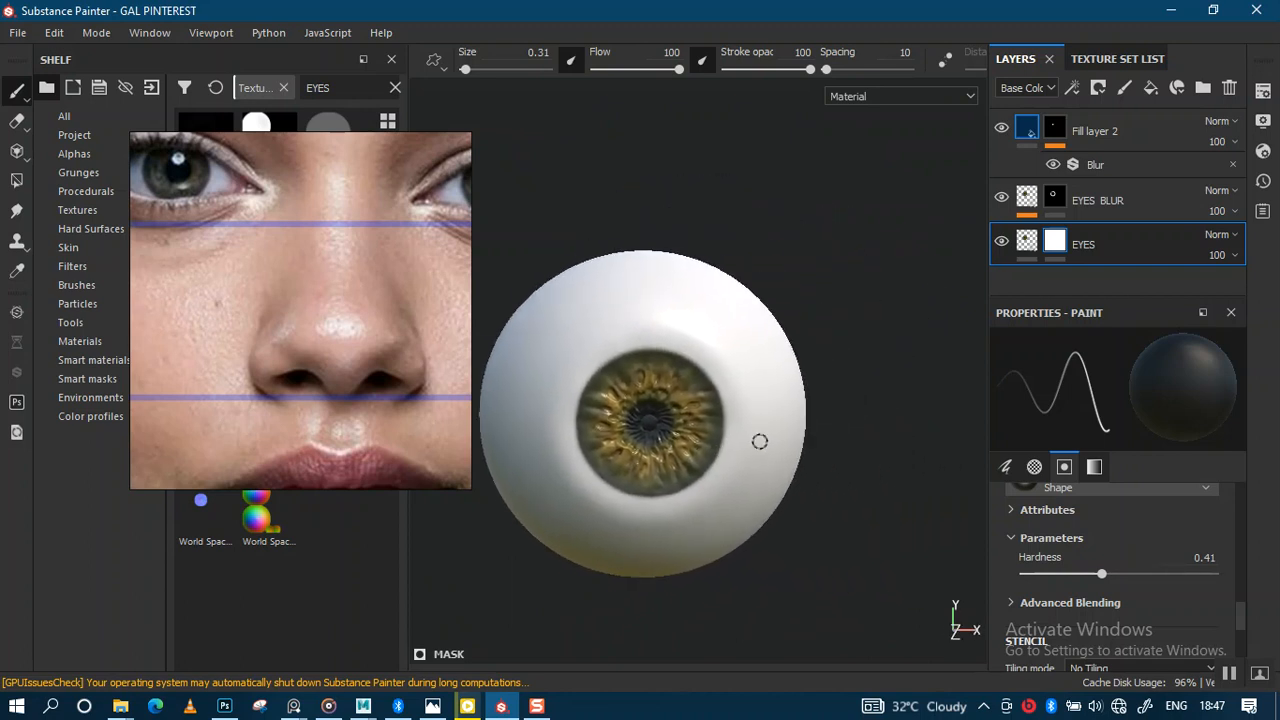
key("ctrl+s")
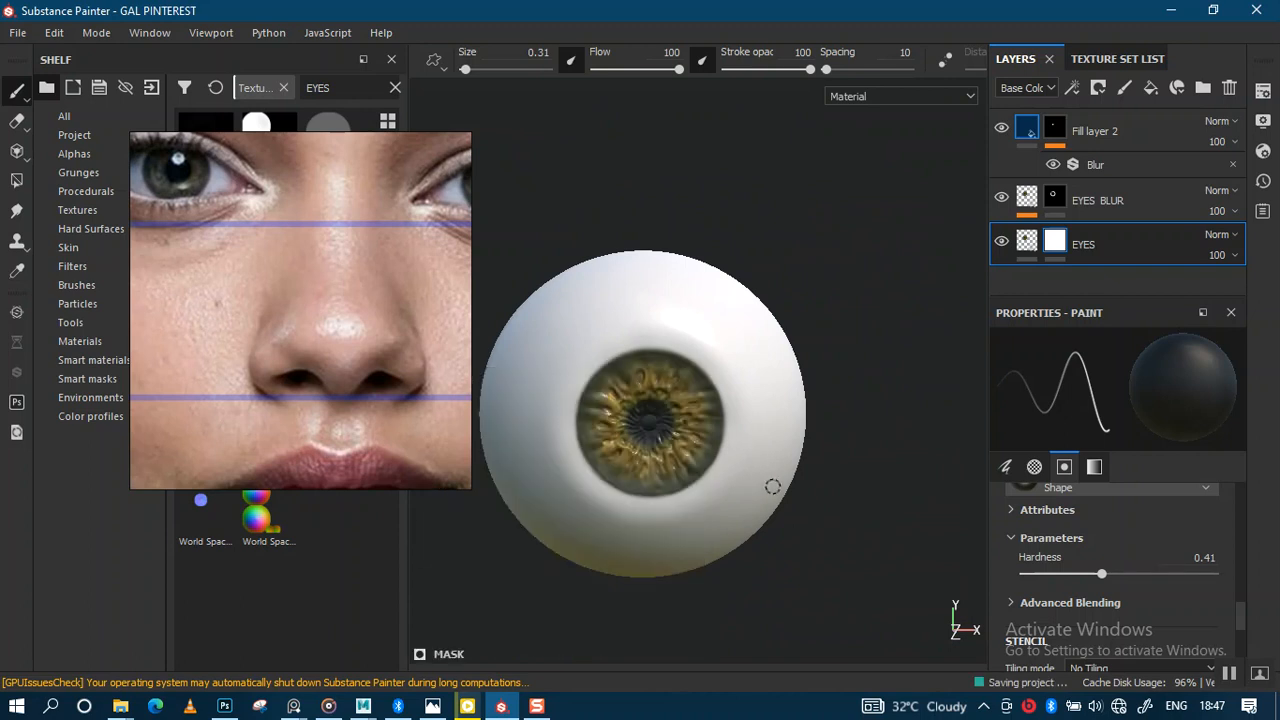